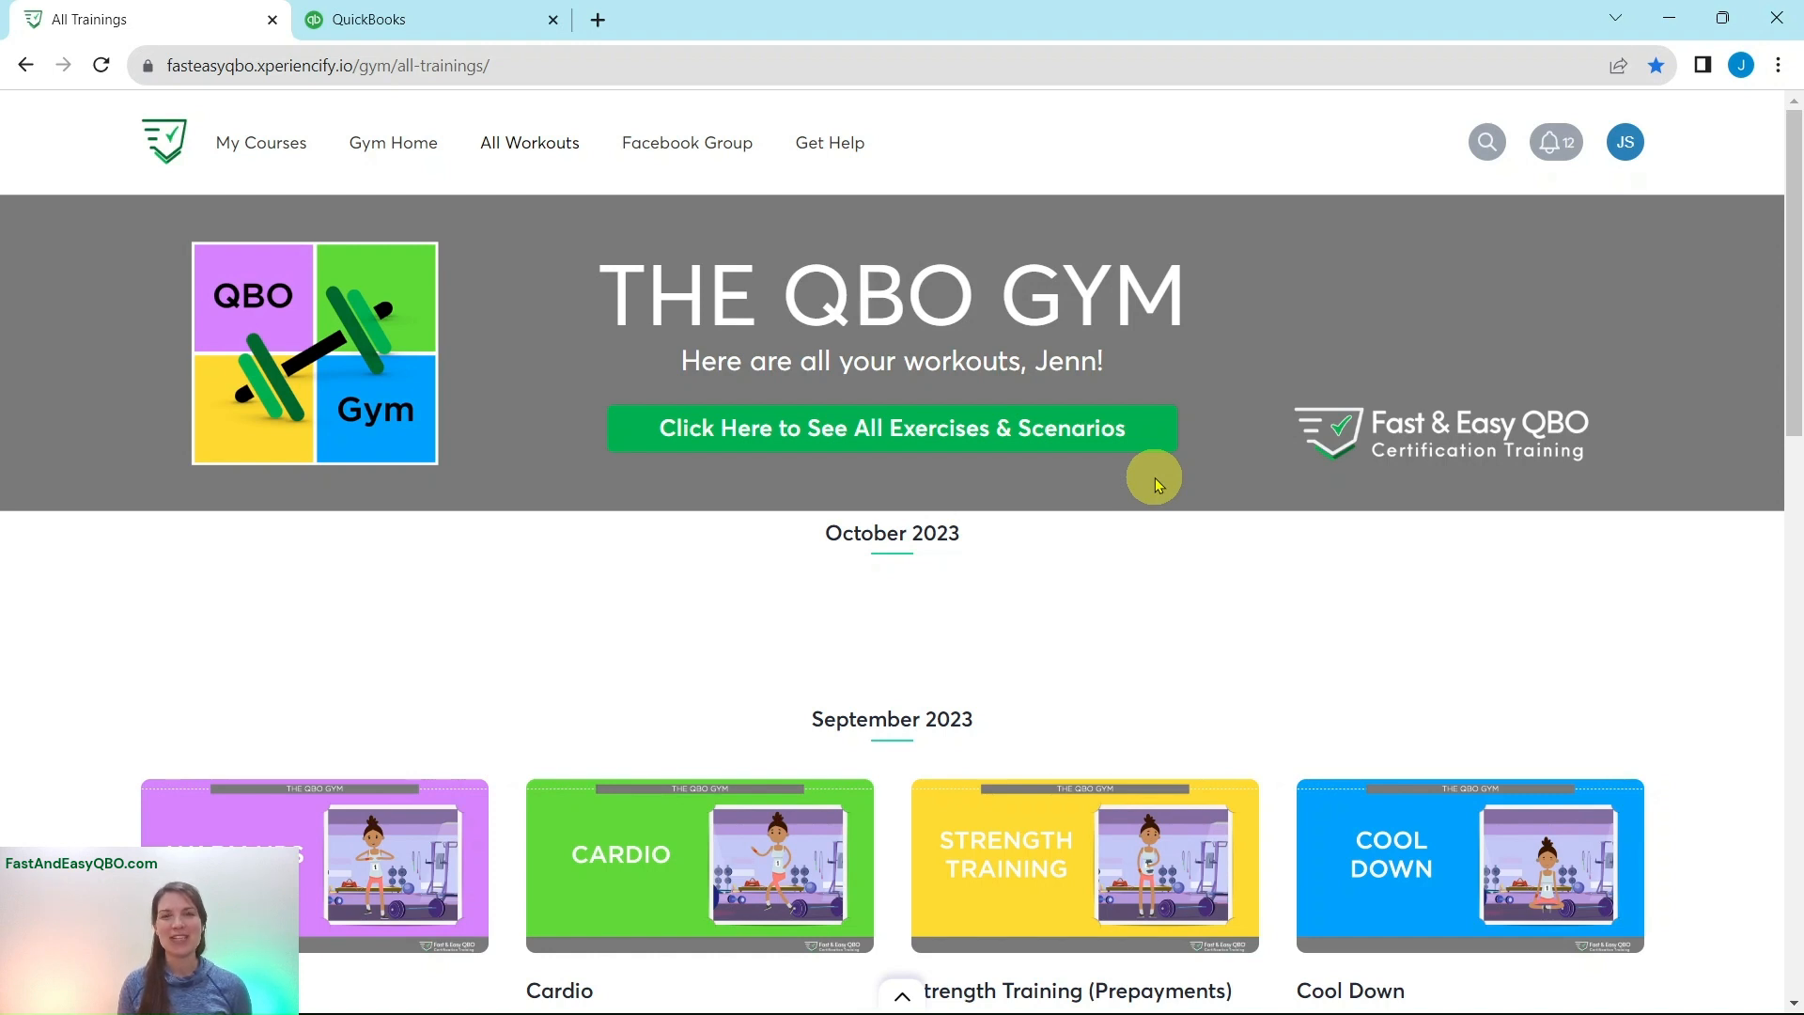
Step: Open the September 2023 Strength Training (Prepayments) workout and launch its hands-on practice on receiving unearned income from customers
{"action": "scroll", "coordinate": [1155, 483], "scroll_direction": "down", "scroll_amount": 2}
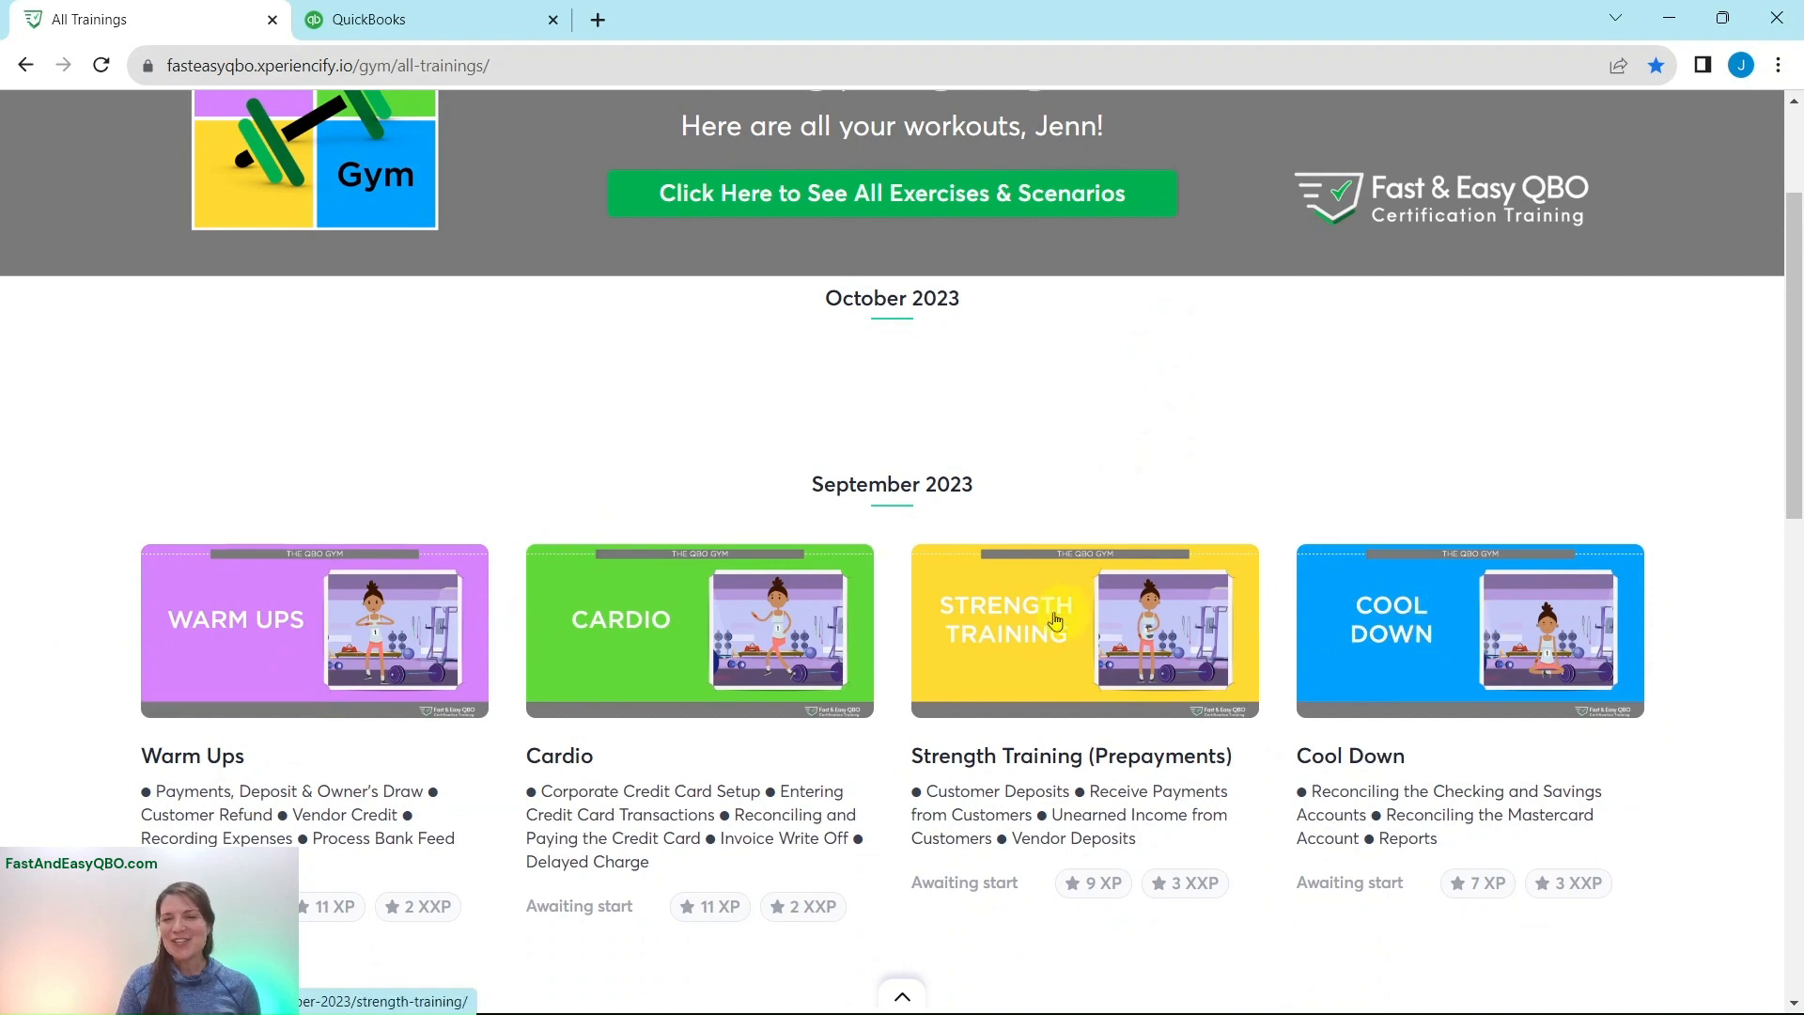
{"action": "left_click", "coordinate": [1027, 676]}
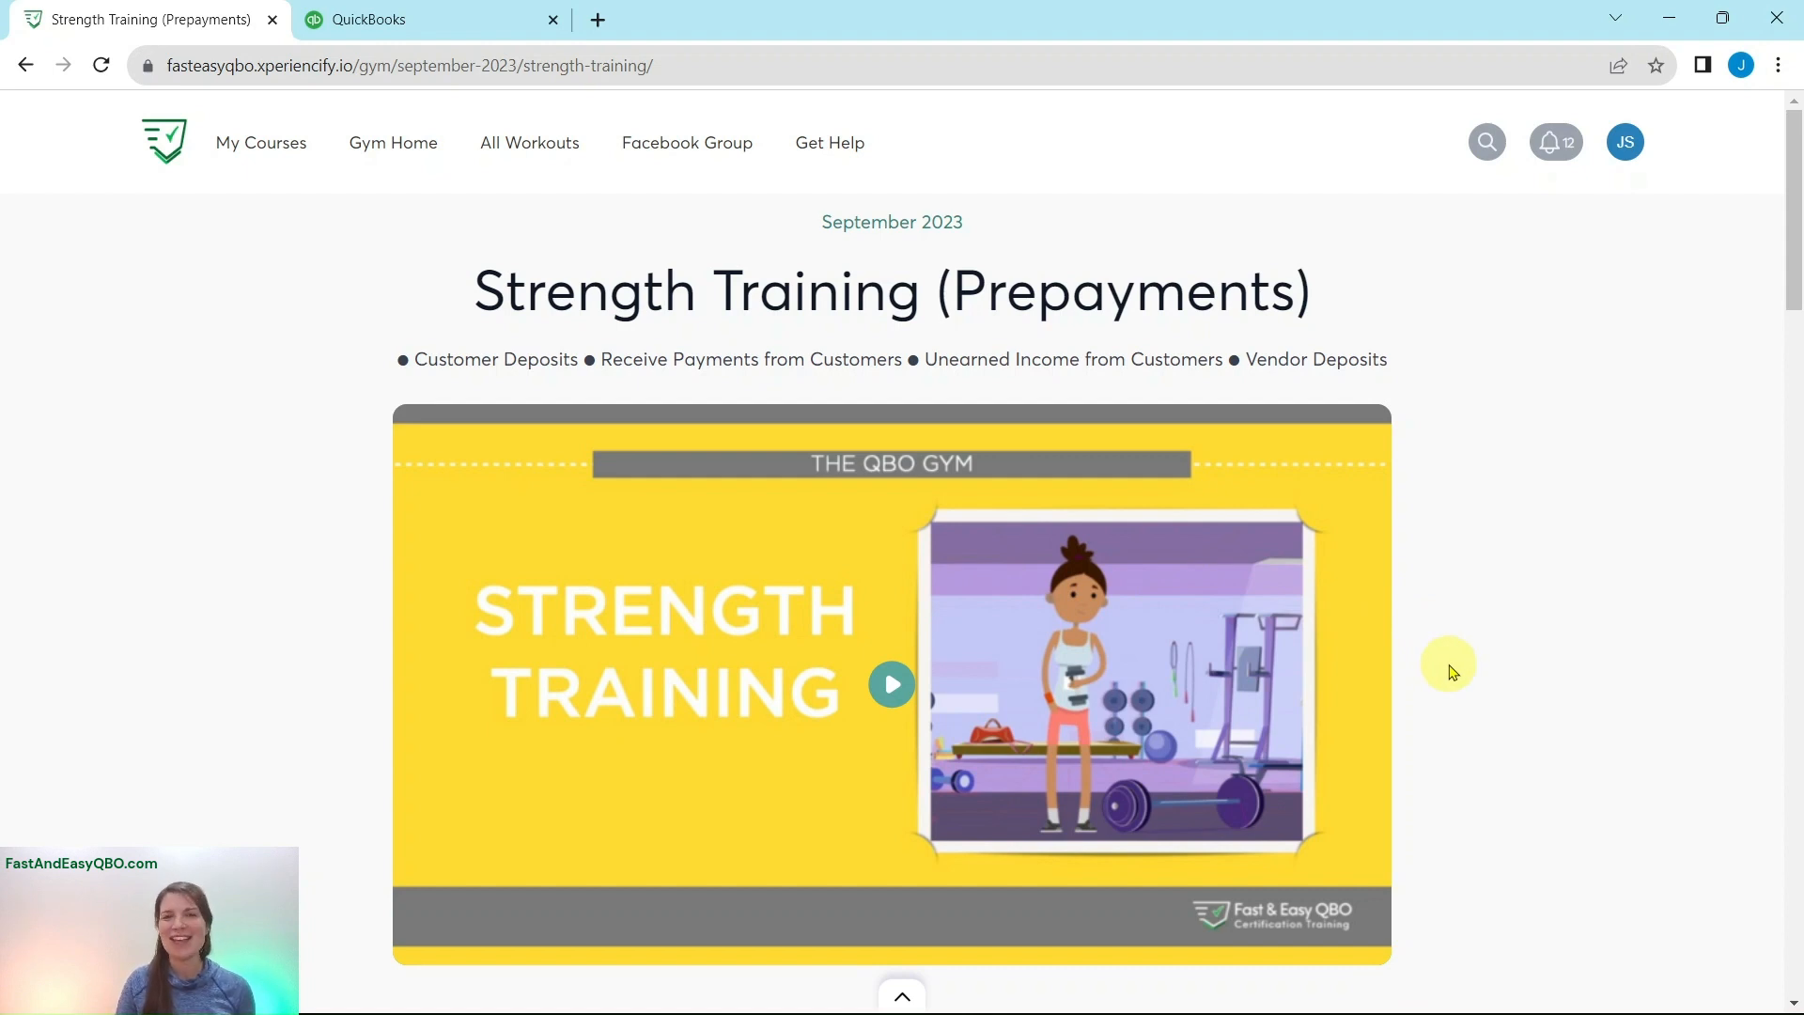
{"action": "scroll", "coordinate": [1451, 669], "scroll_direction": "down", "scroll_amount": 10}
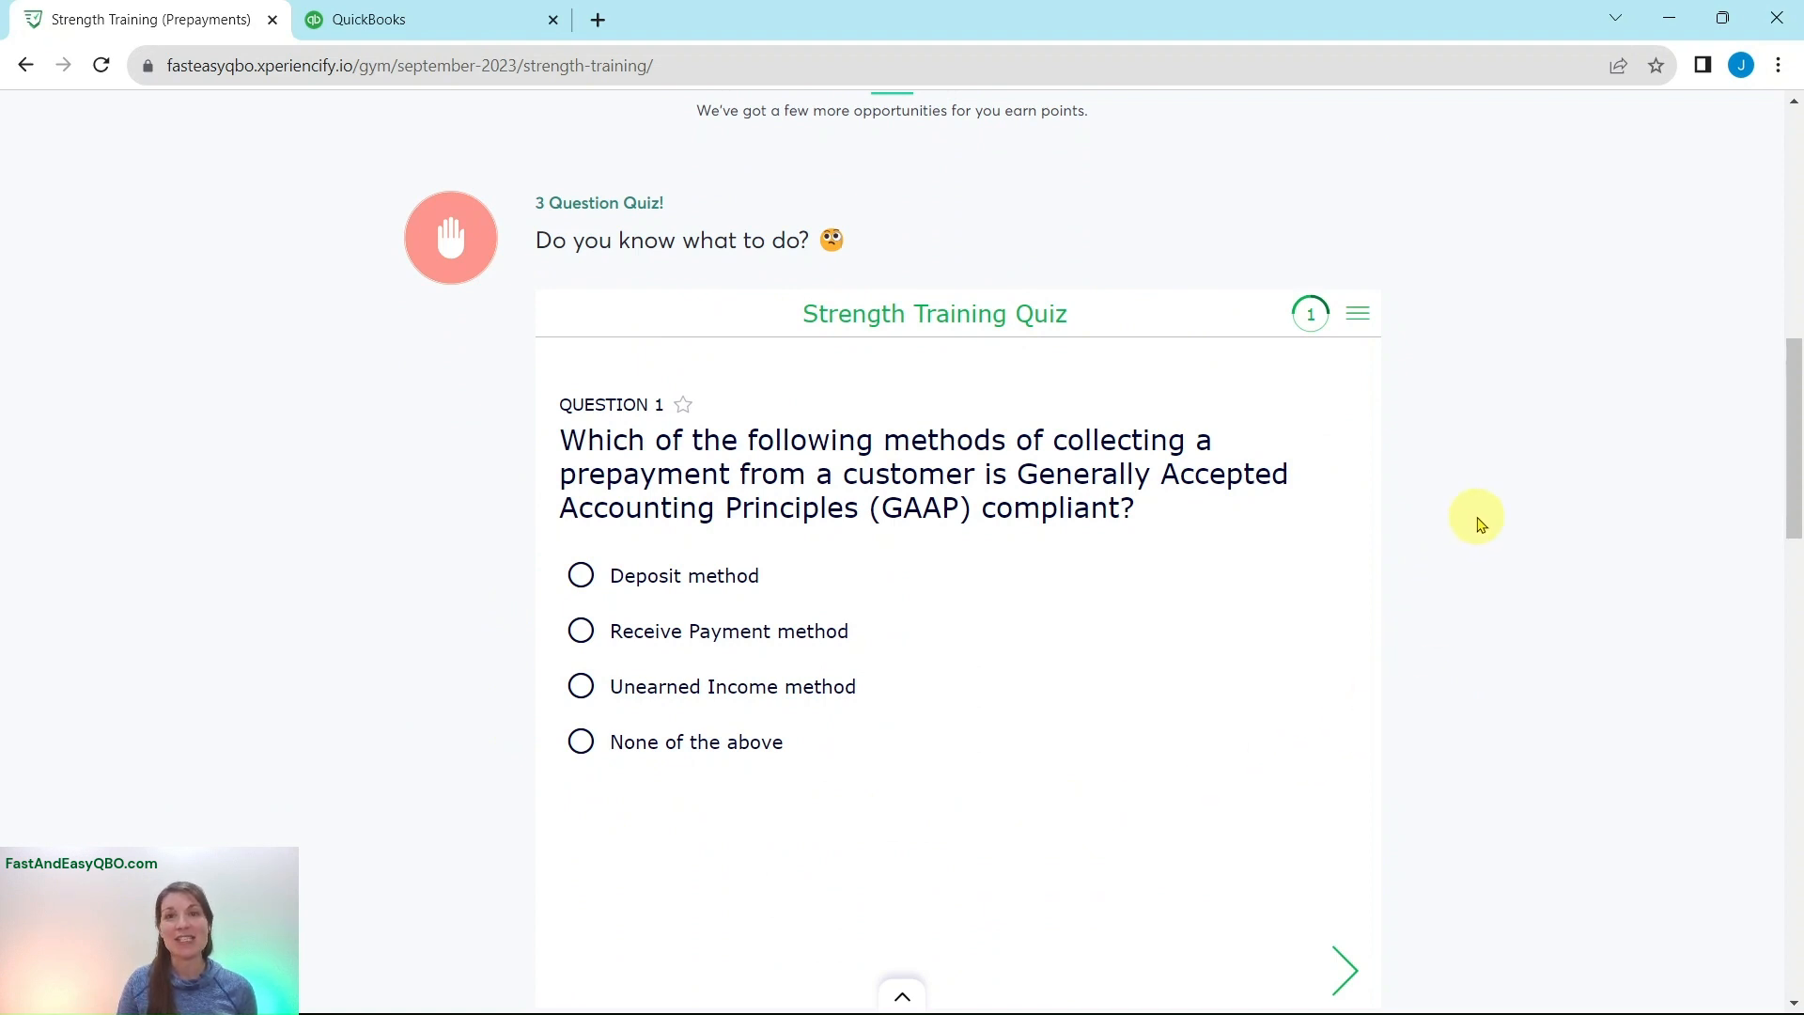
{"action": "scroll", "coordinate": [1479, 523], "scroll_direction": "down", "scroll_amount": 10}
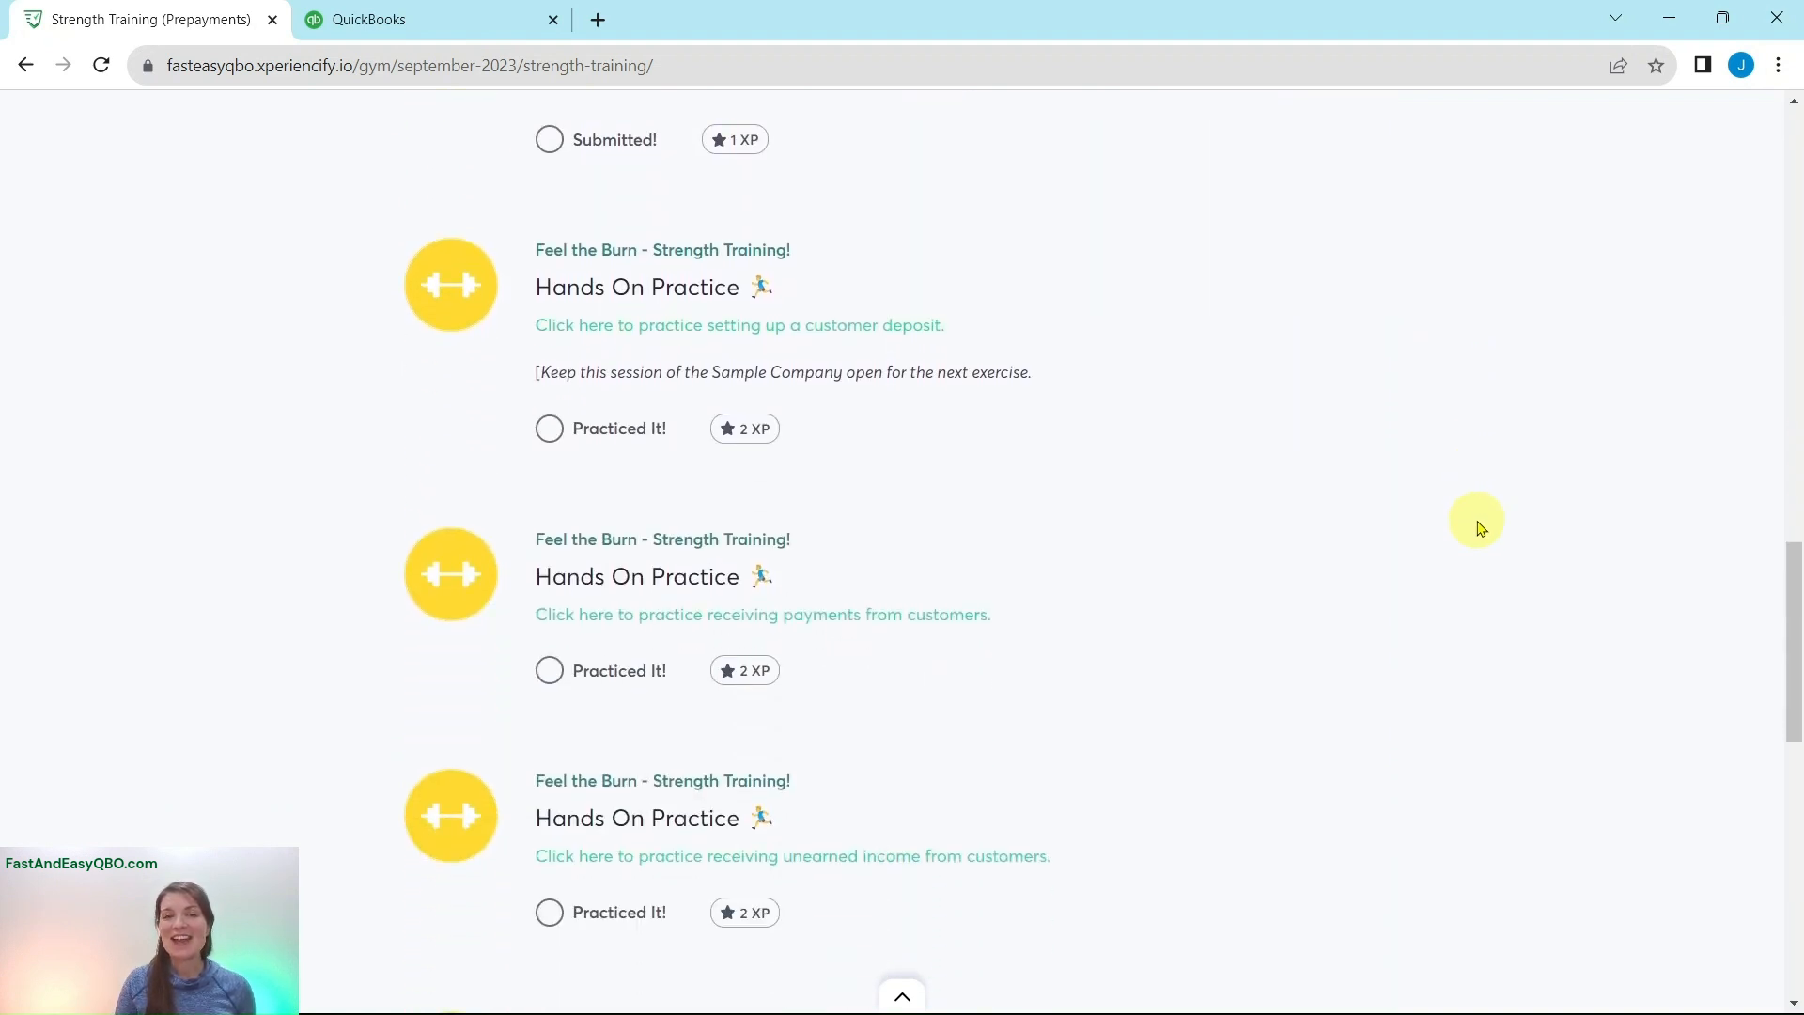
{"action": "scroll", "coordinate": [1480, 523], "scroll_direction": "down", "scroll_amount": 4}
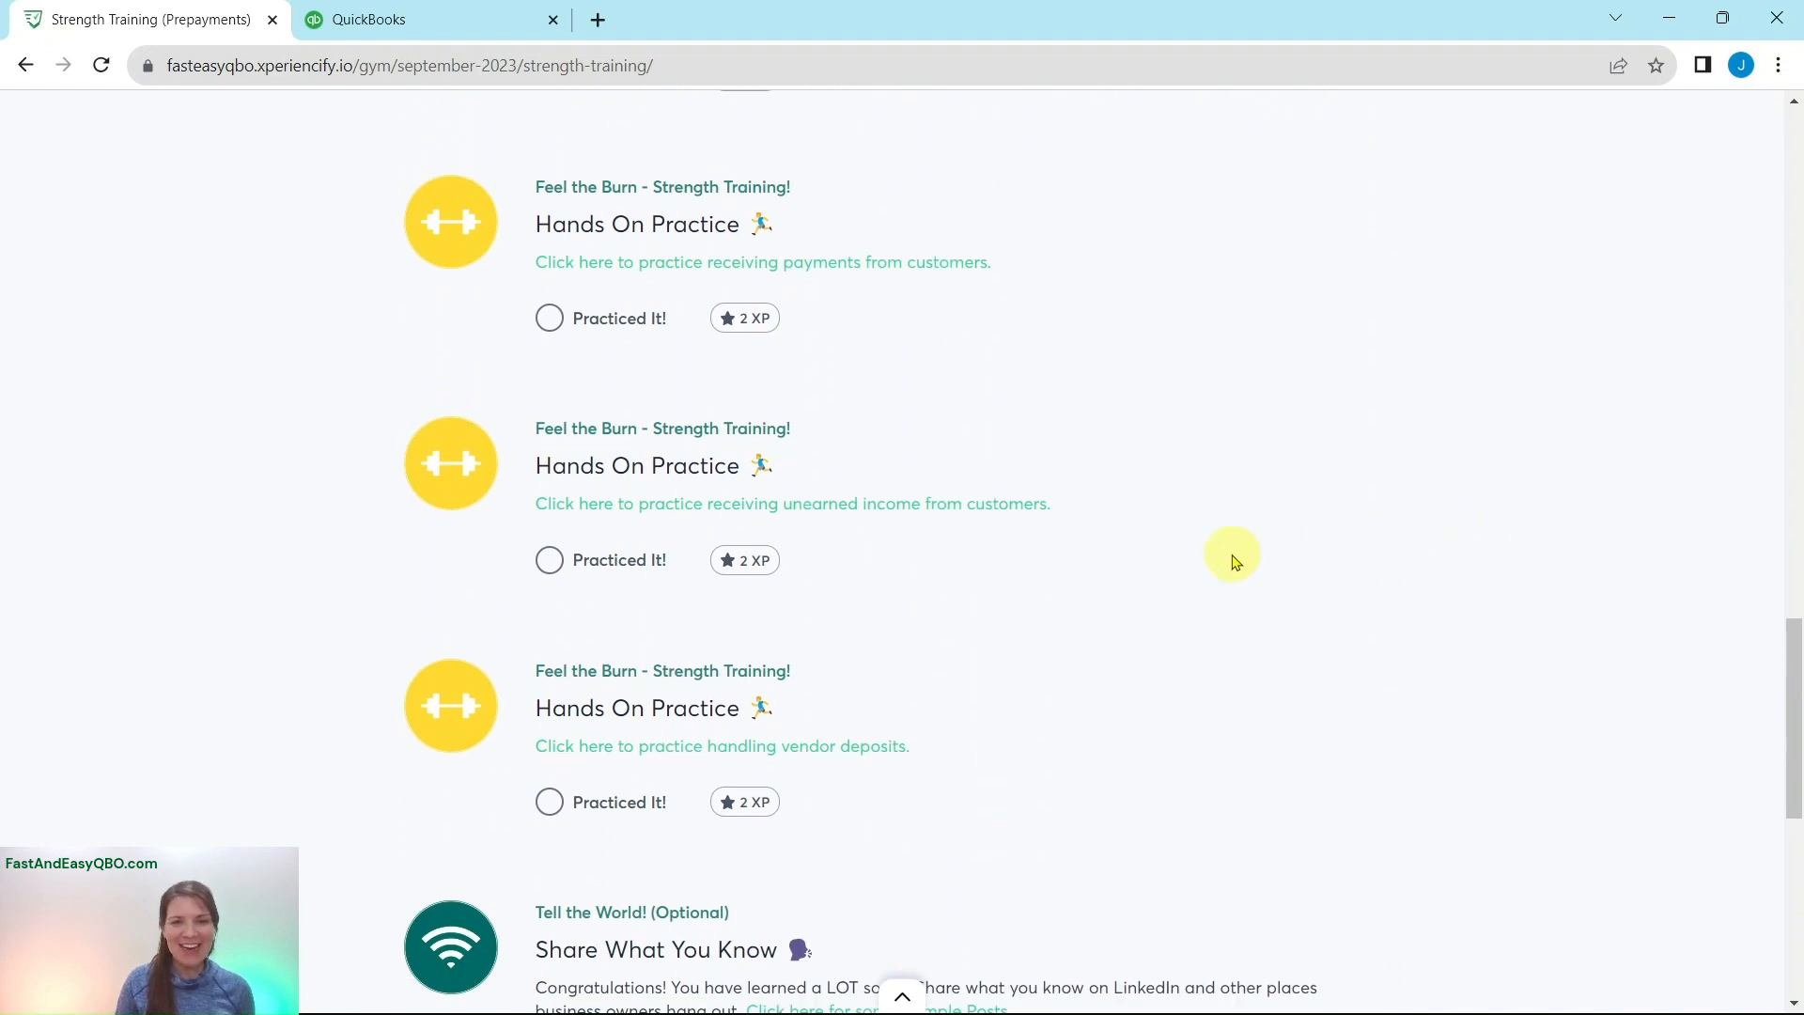
{"action": "scroll", "coordinate": [1057, 578], "scroll_direction": "down", "scroll_amount": 1}
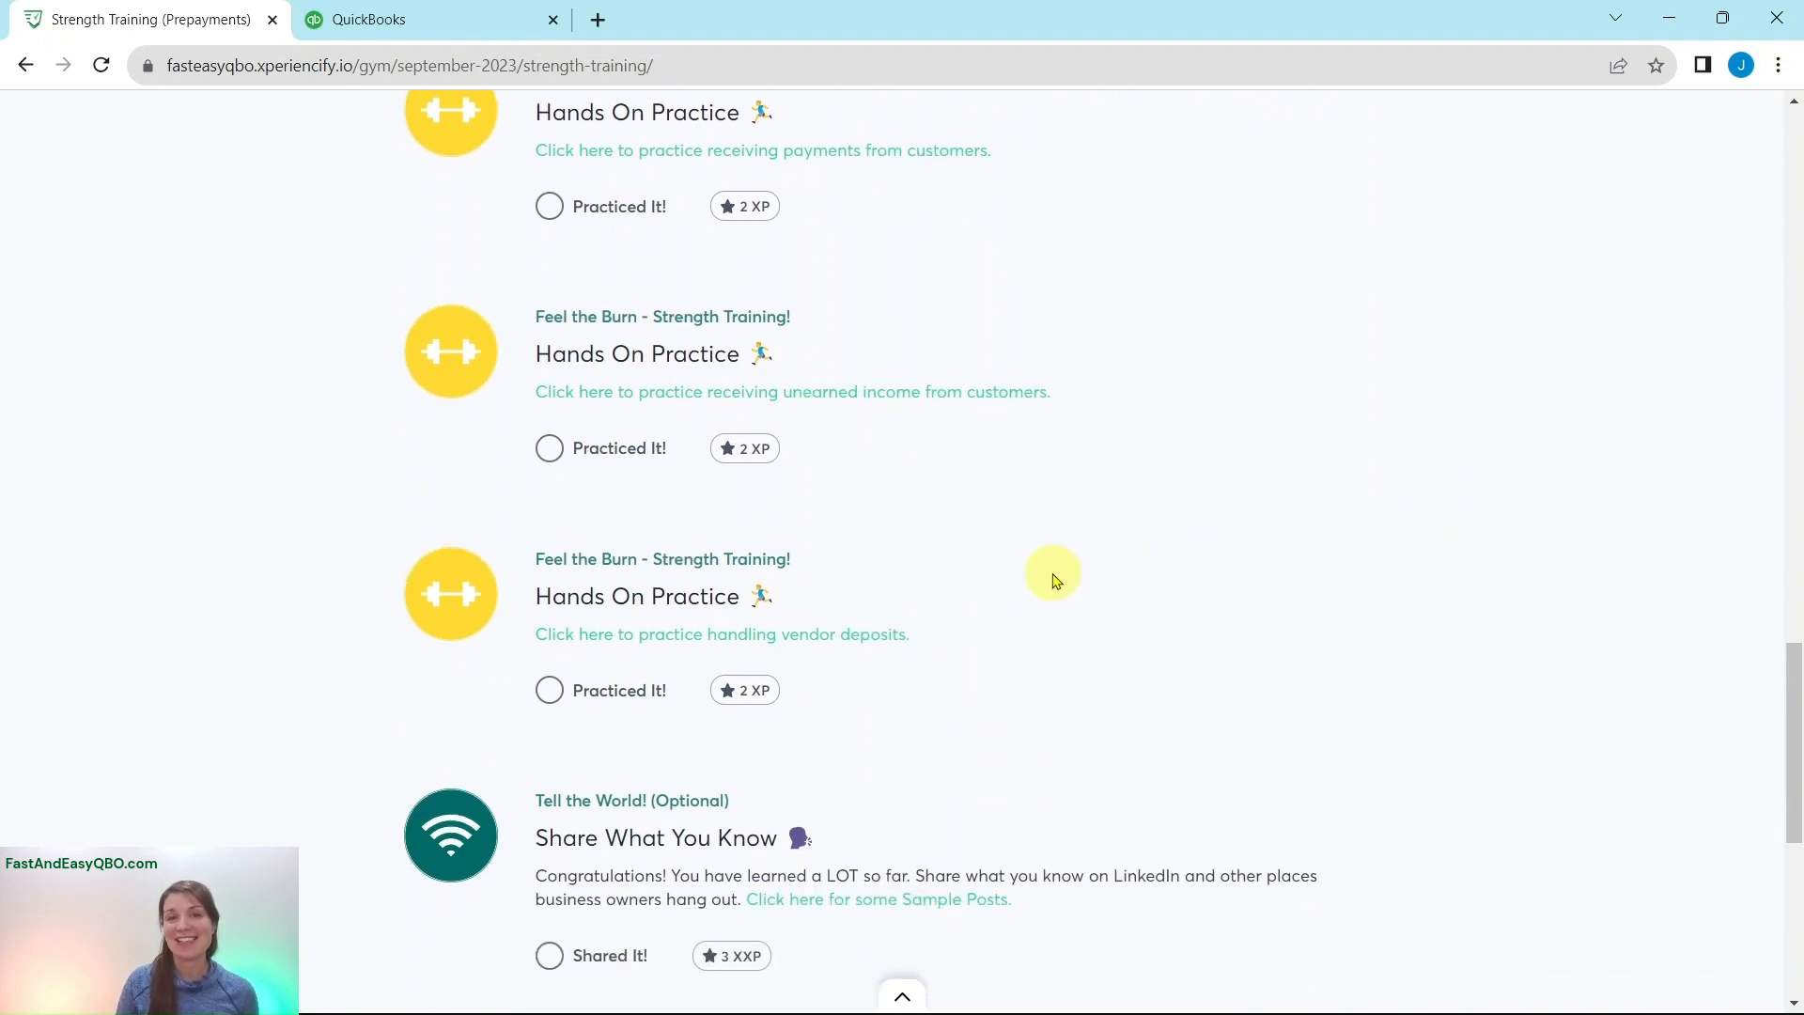
{"action": "left_click", "coordinate": [786, 394]}
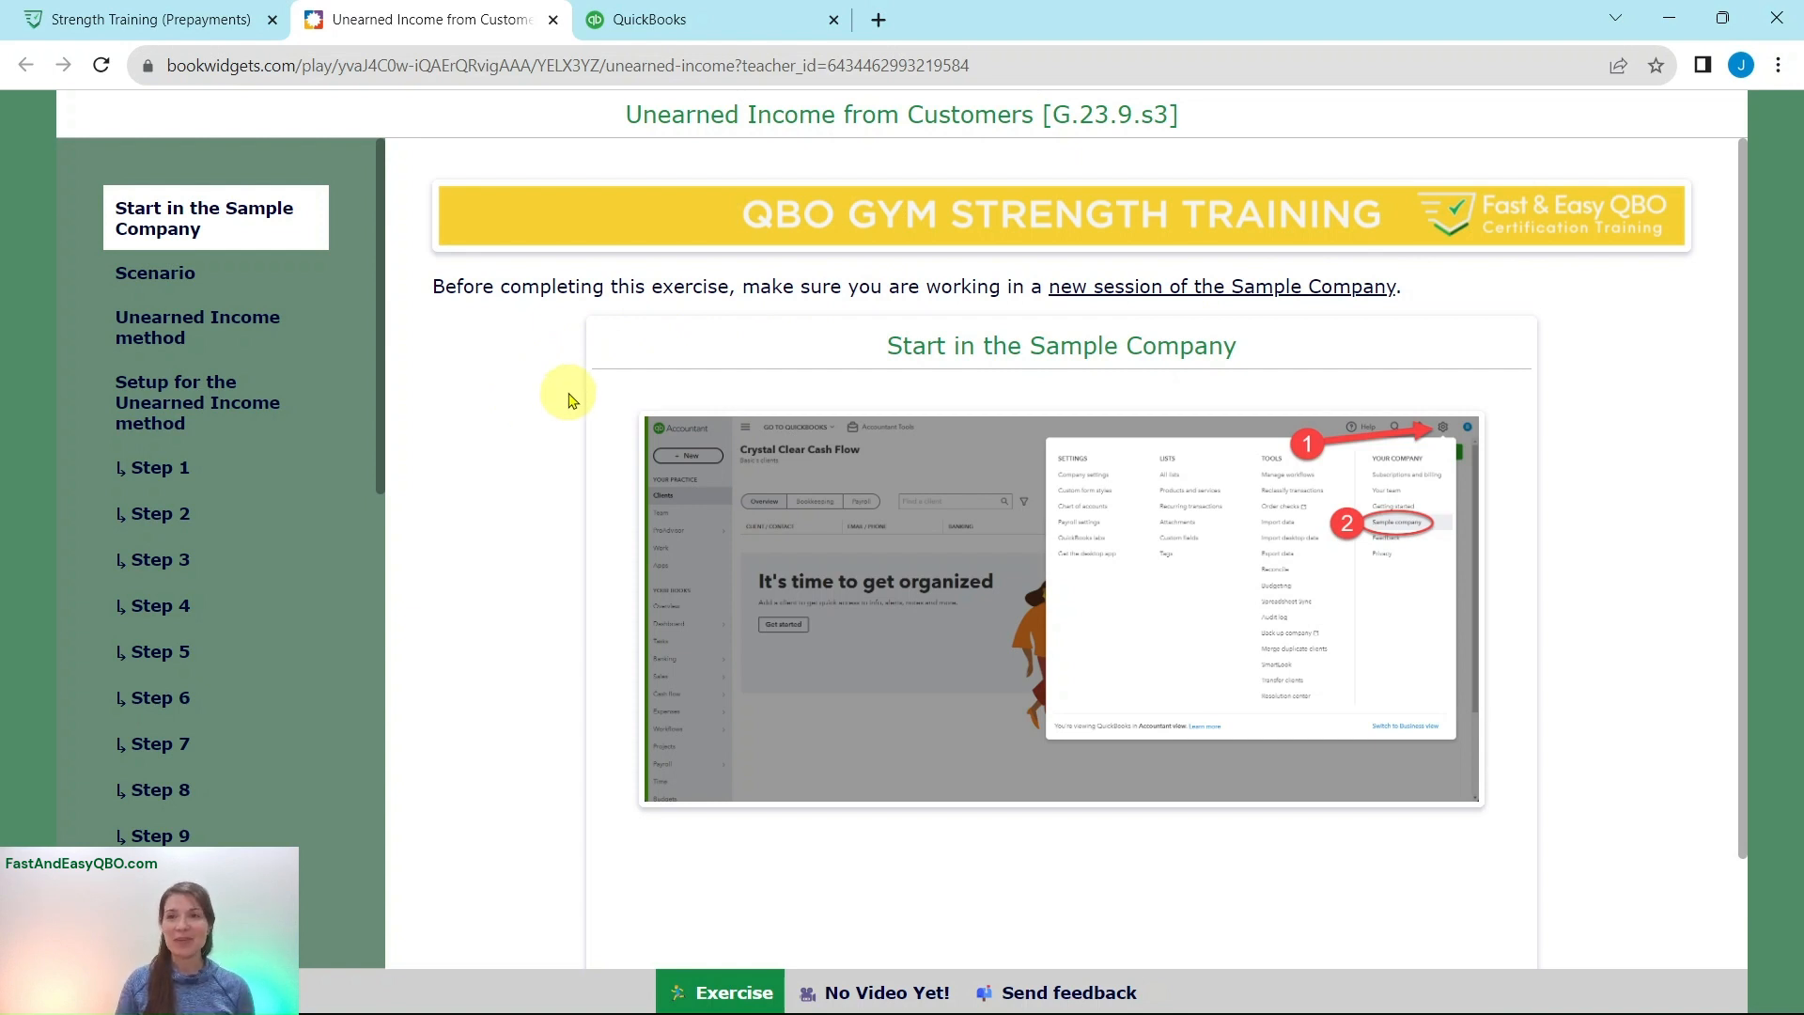
Step: Read the exercise's Scenario, Unearned Income method and Setup sections, ending at the setup's Step 1 instructions
{"action": "left_click", "coordinate": [147, 280]}
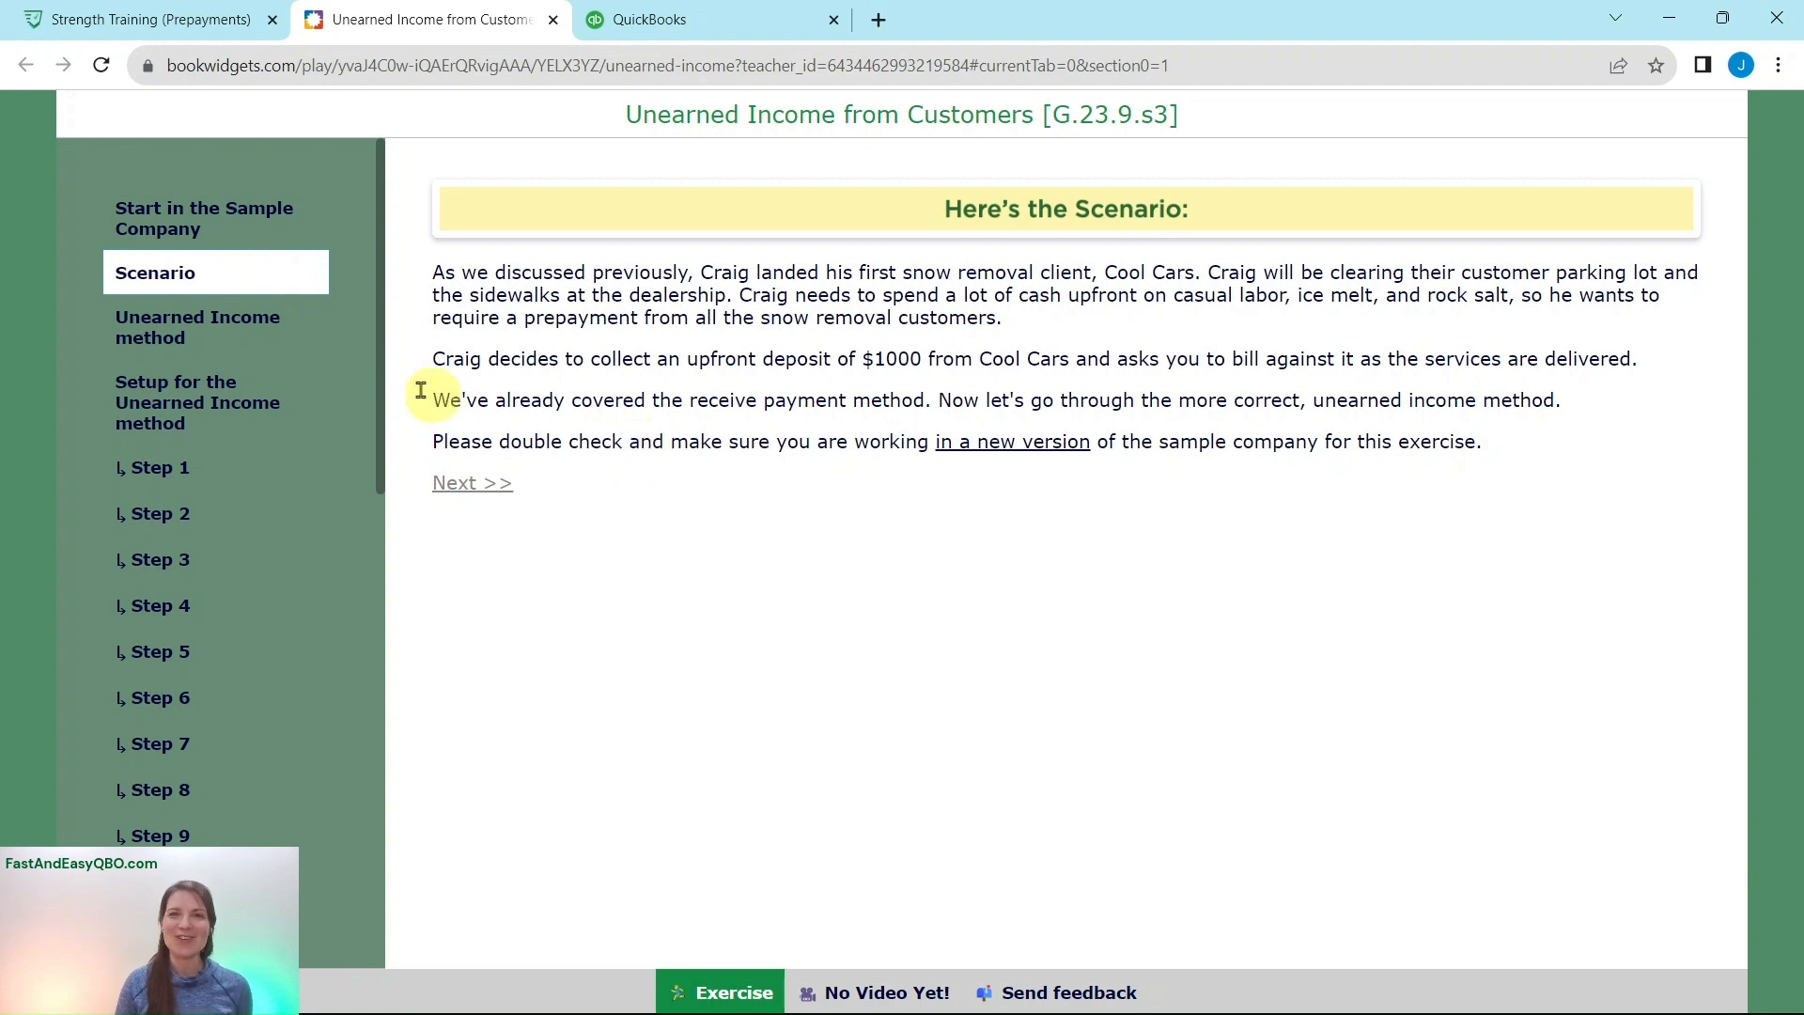
{"action": "left_click", "coordinate": [141, 335]}
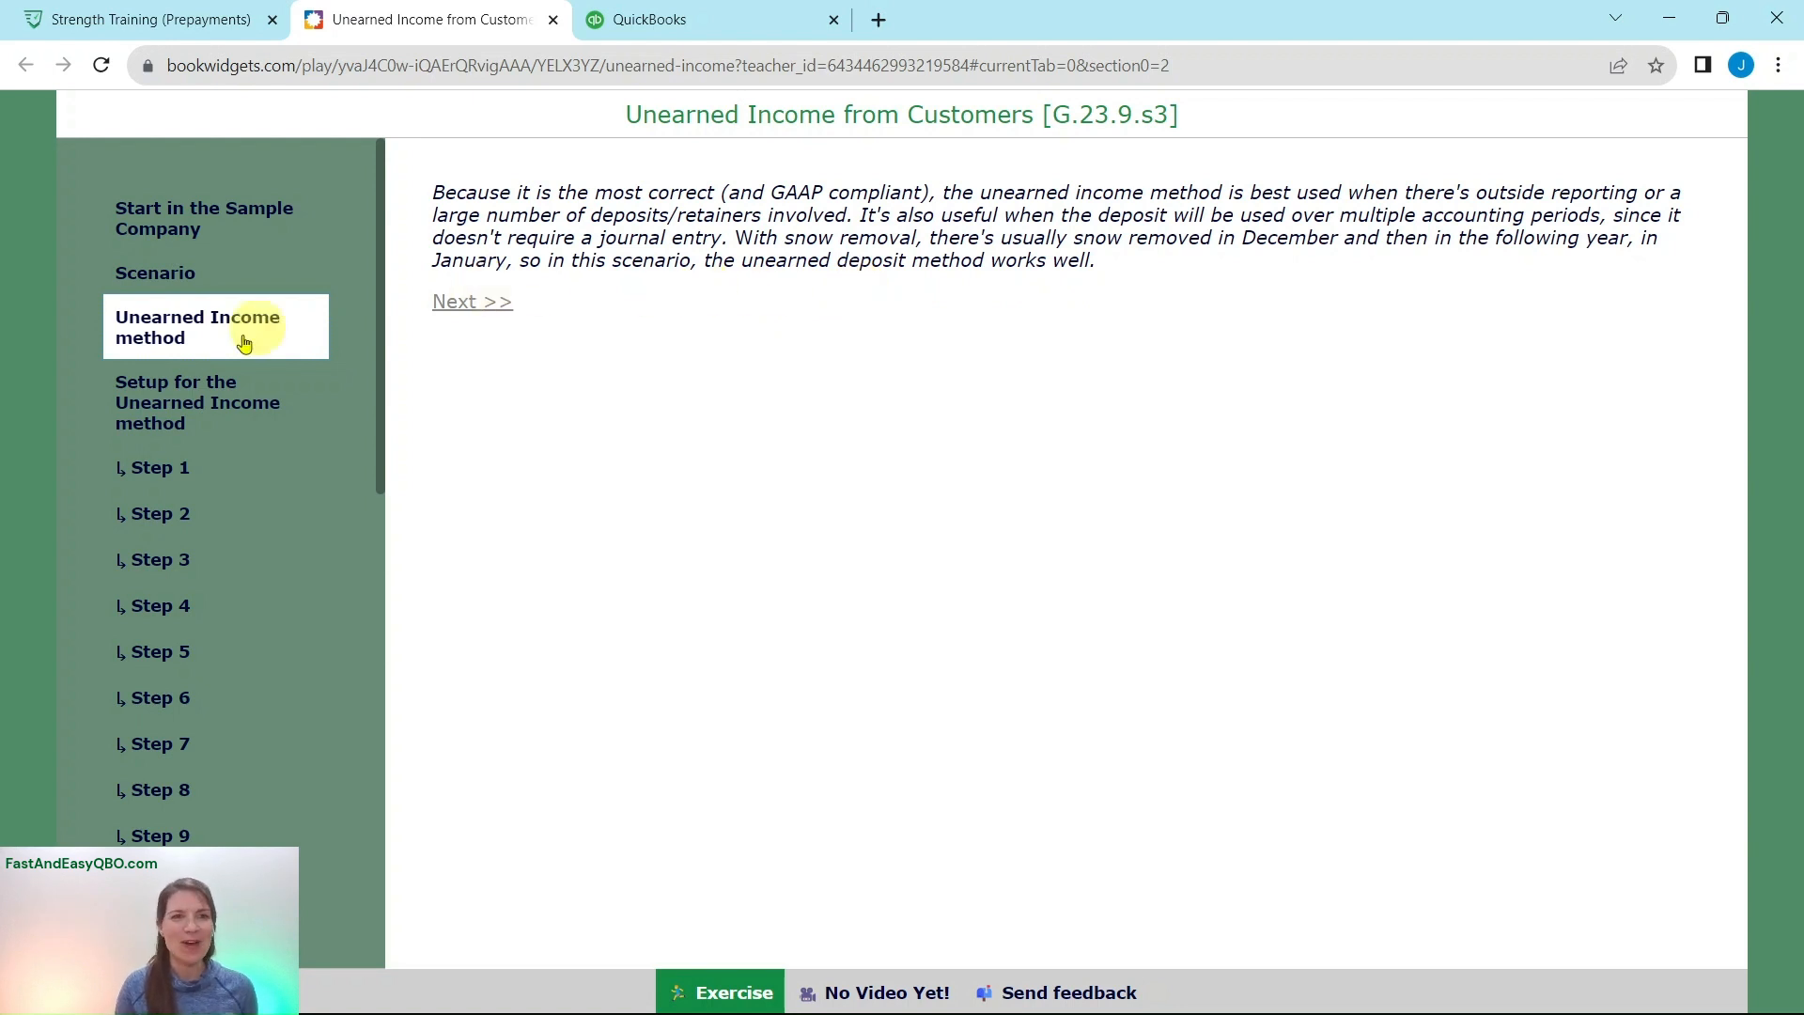
{"action": "left_click", "coordinate": [151, 402]}
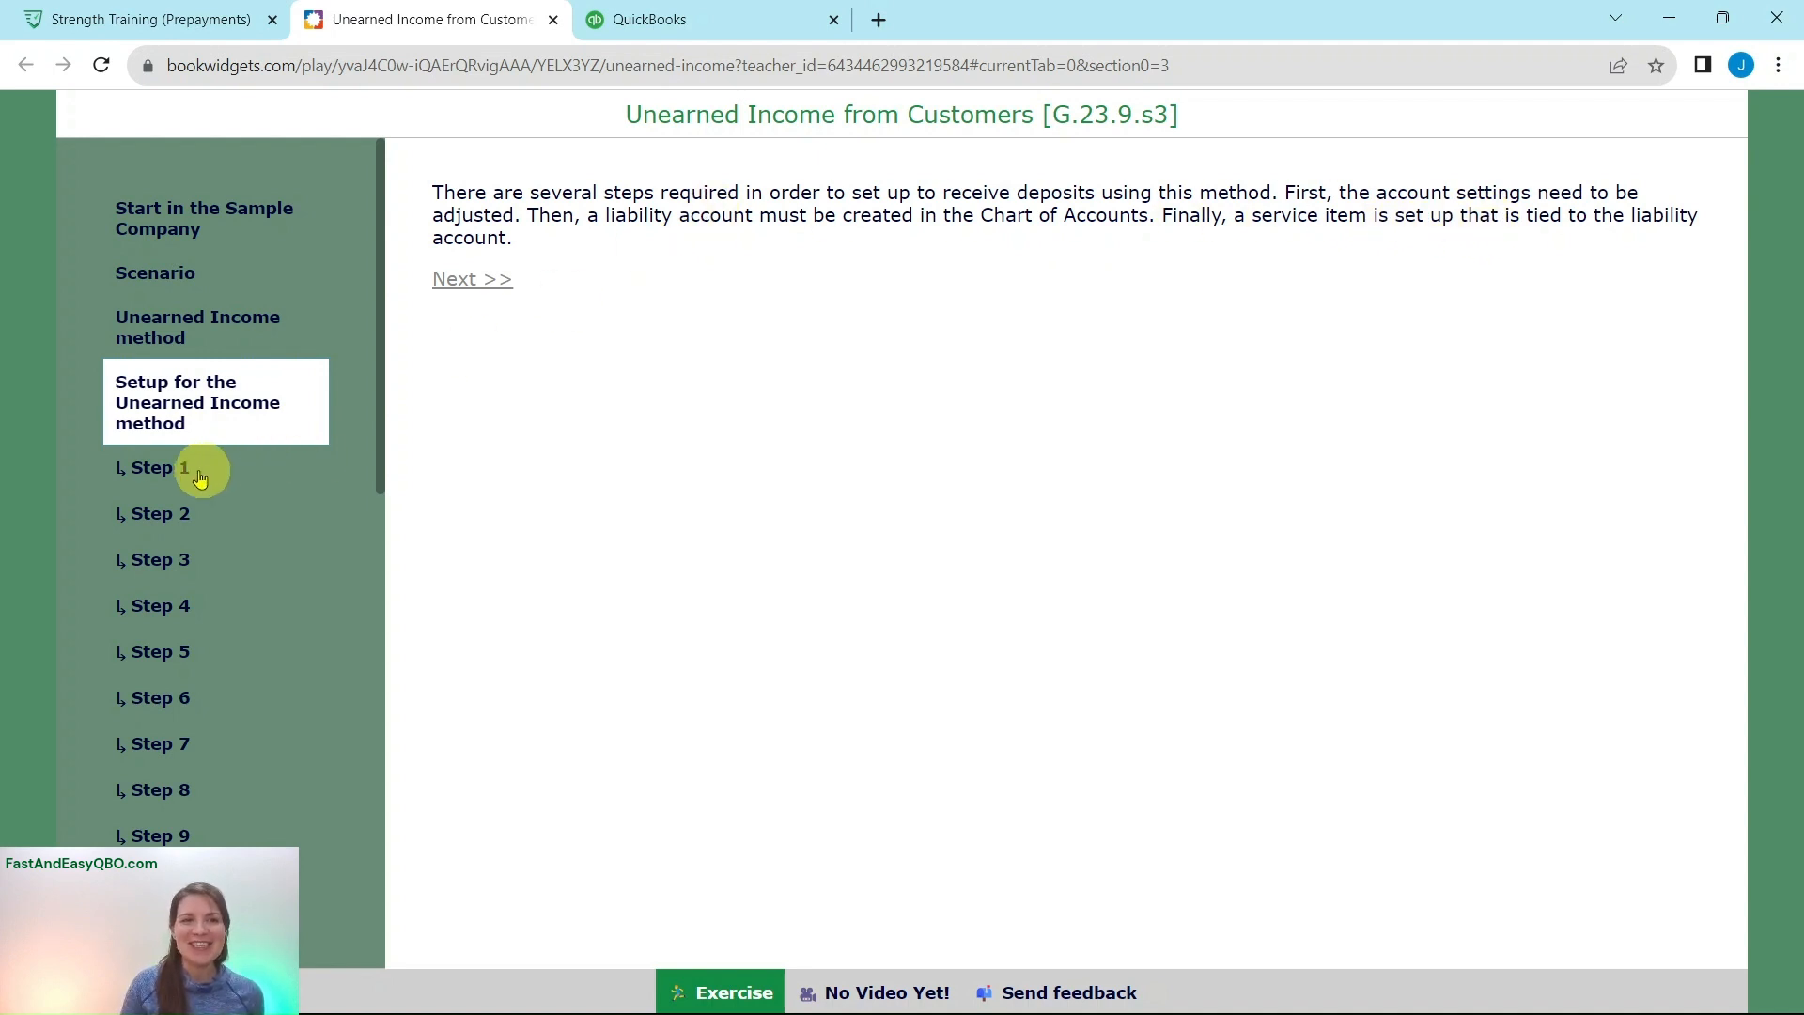
{"action": "left_click", "coordinate": [156, 475]}
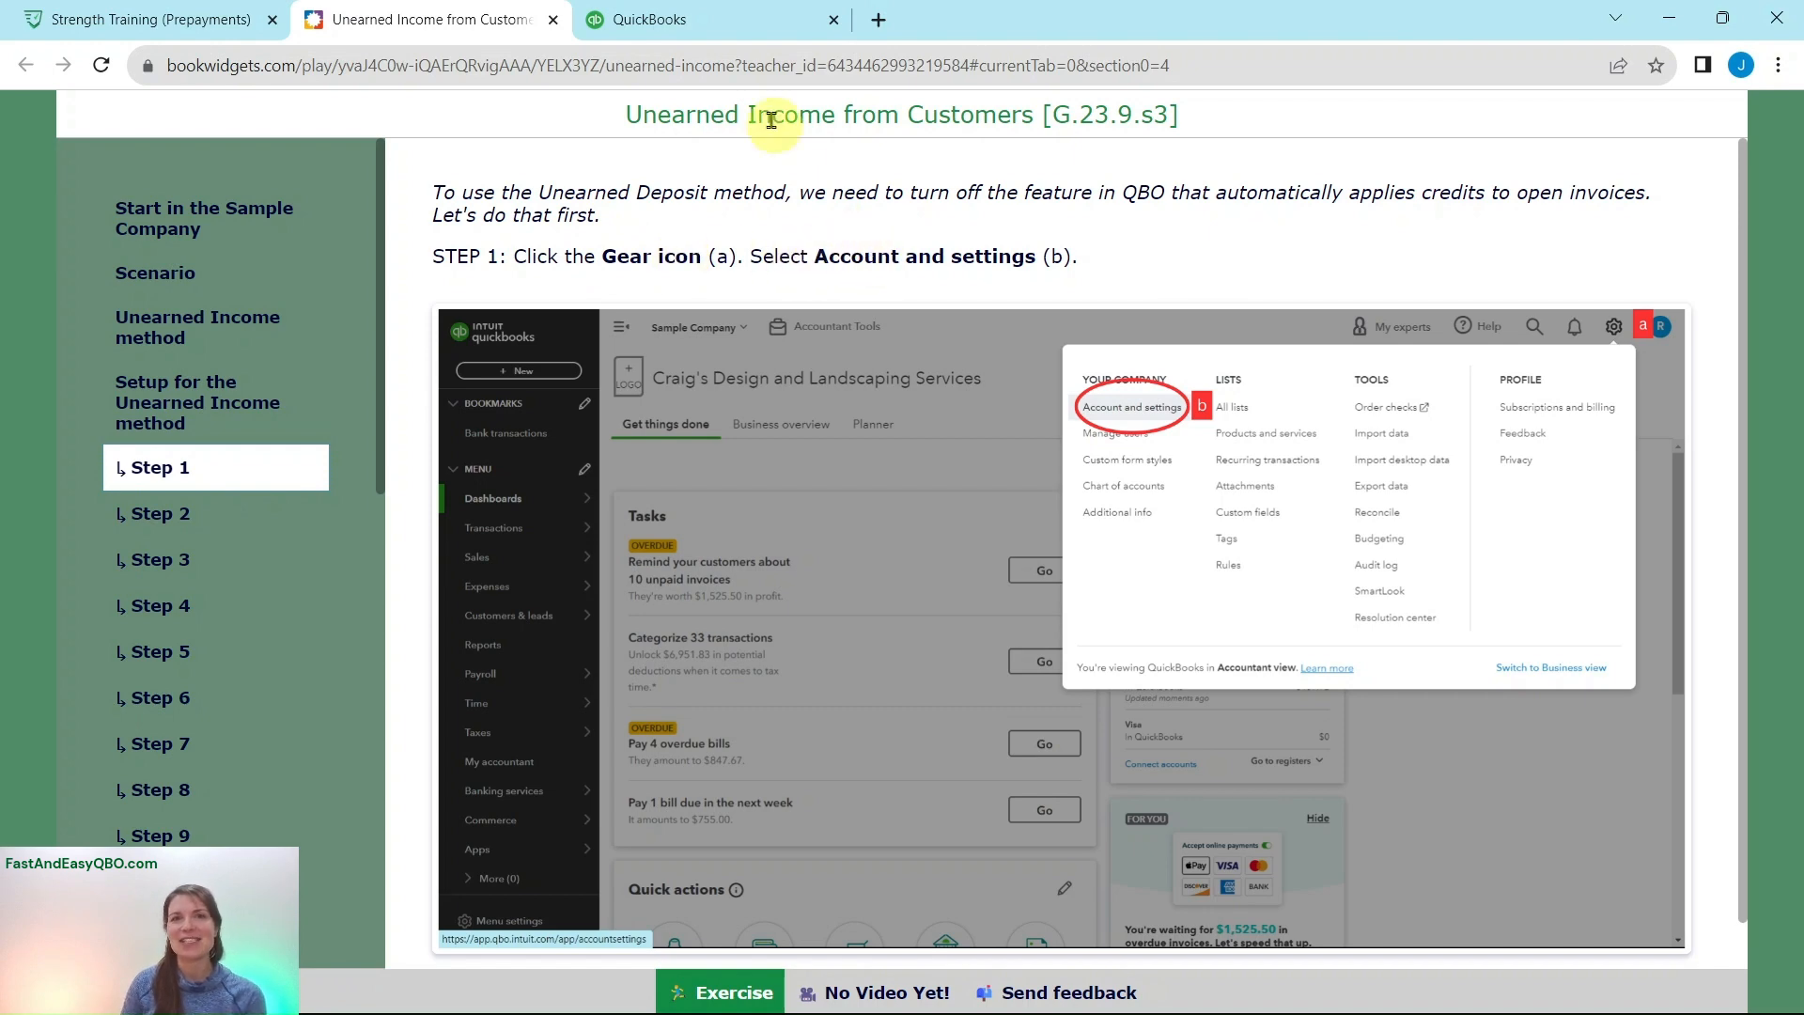
Step: Switch to QuickBooks and open the sample company's Account and Settings
{"action": "left_click", "coordinate": [658, 20]}
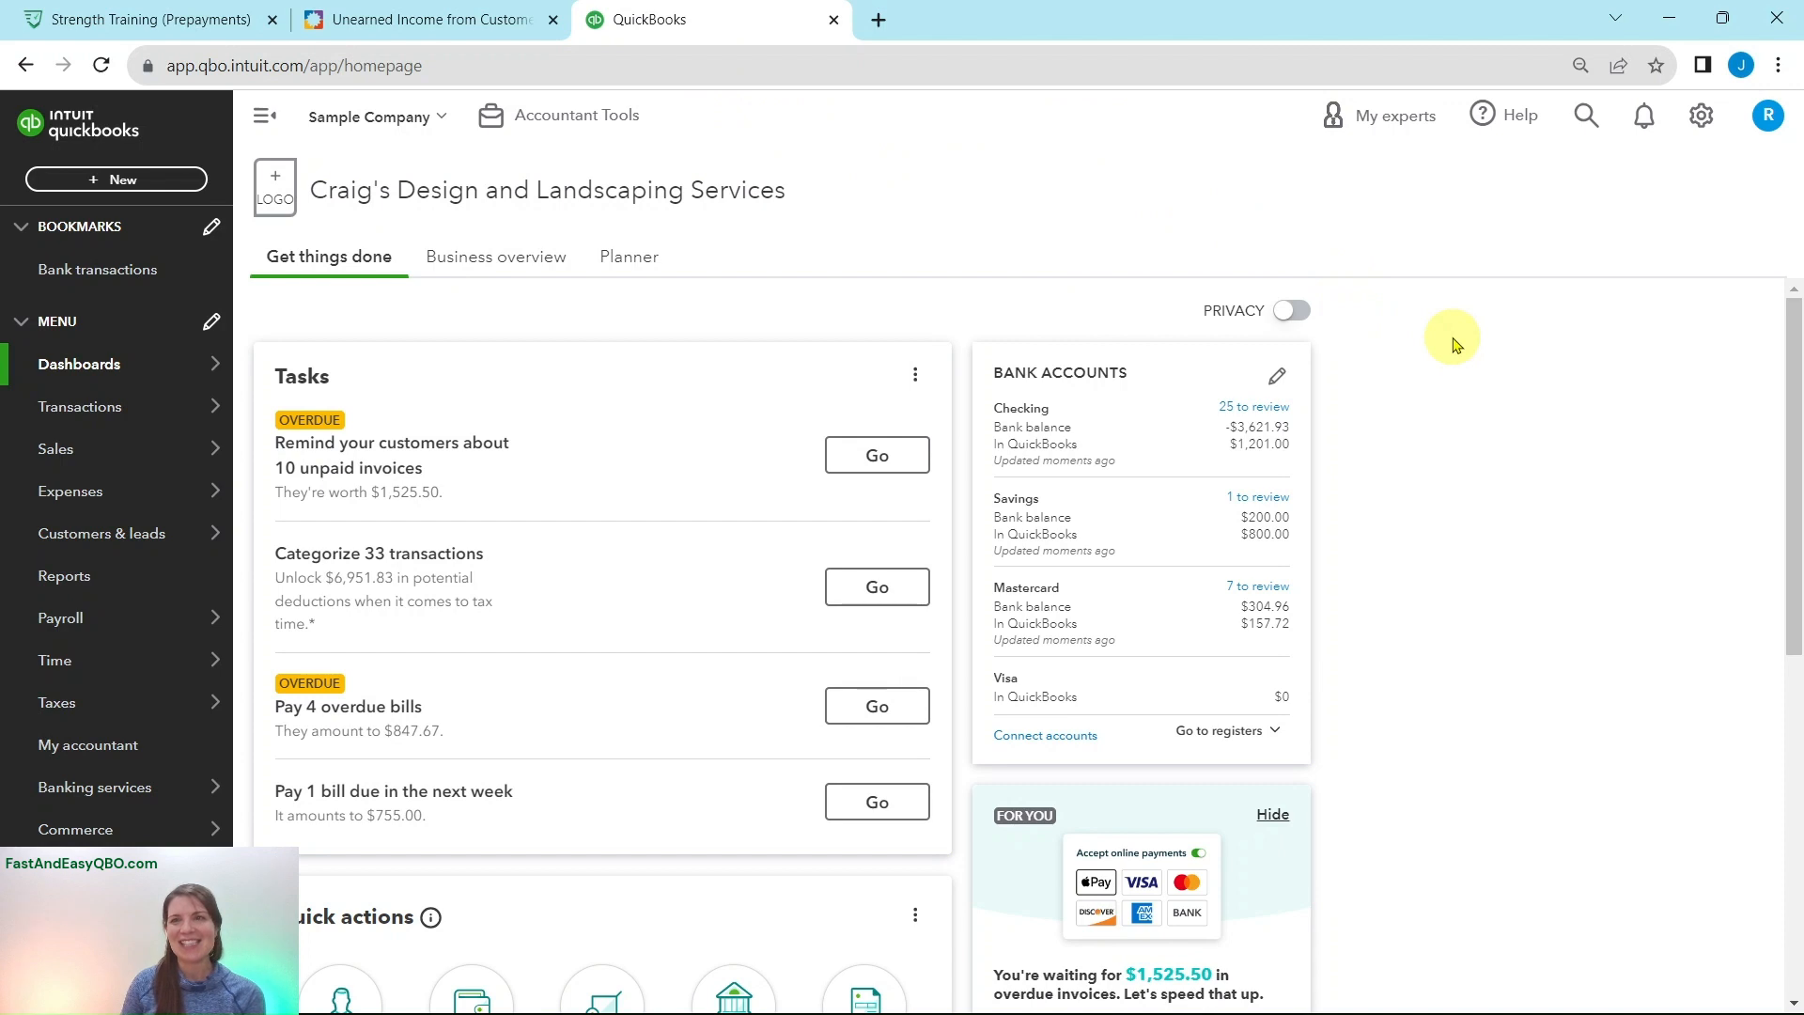
{"action": "left_click", "coordinate": [1698, 123]}
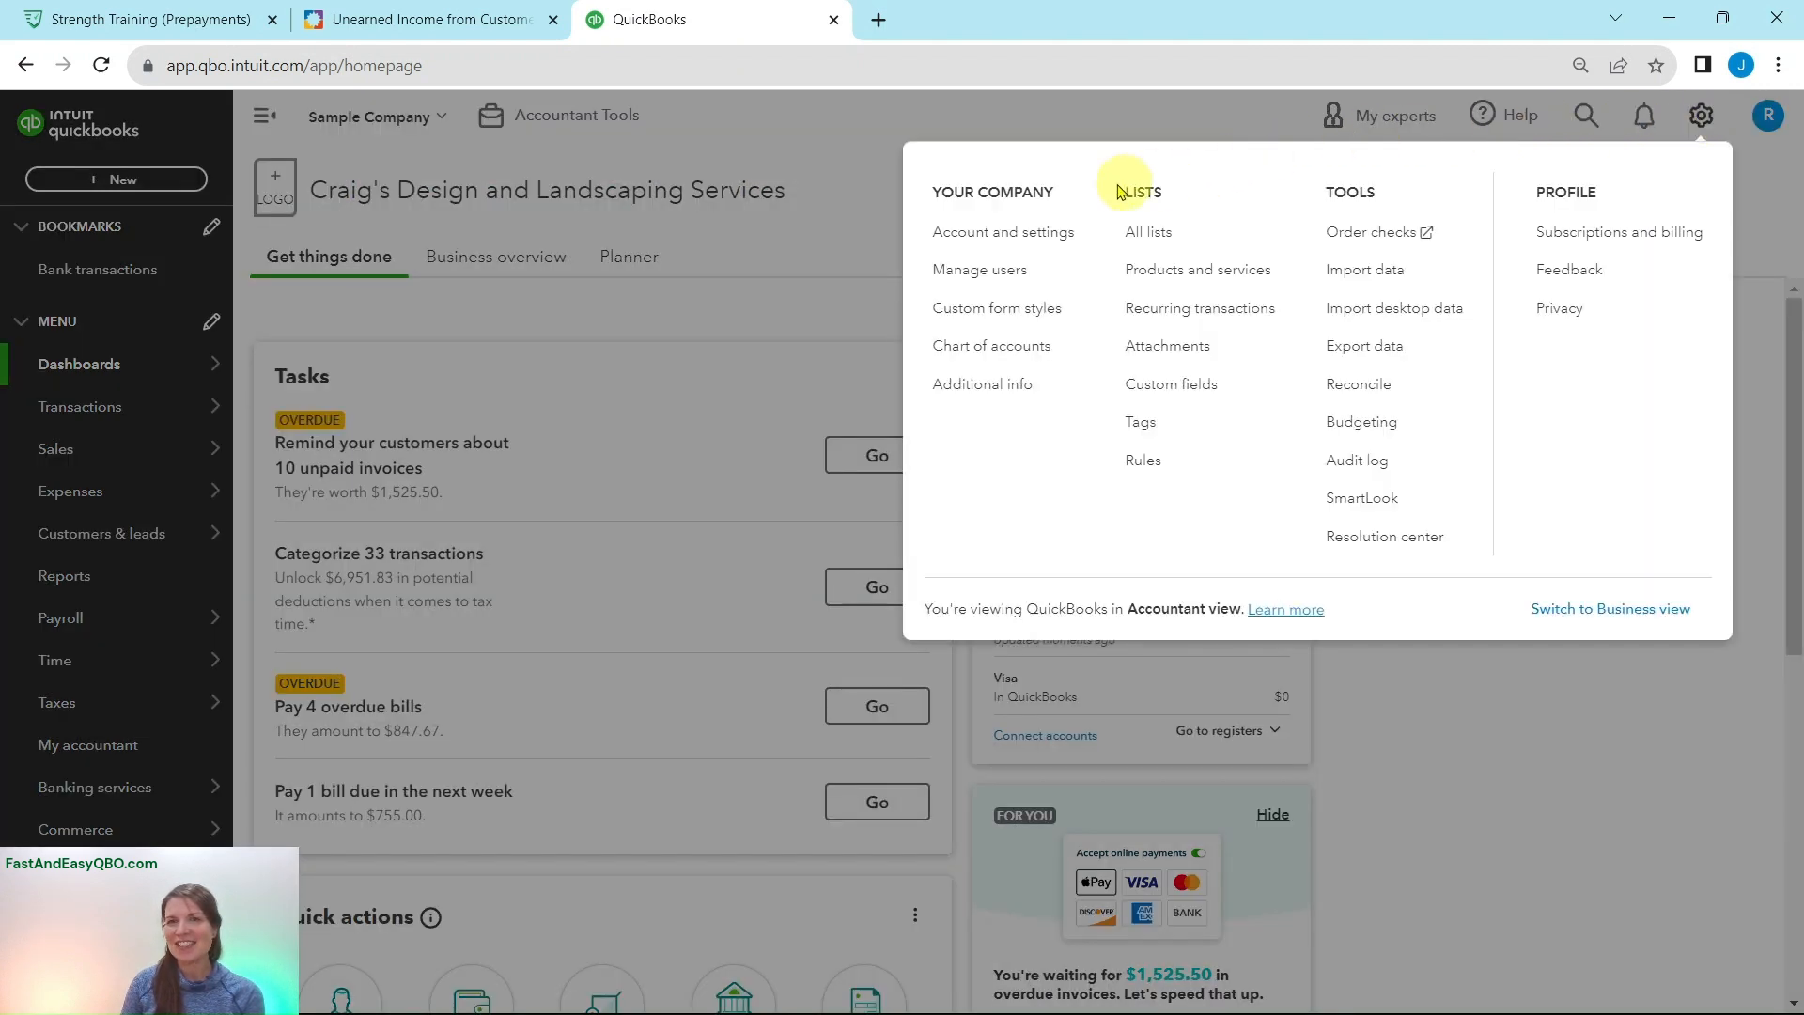
{"action": "left_click", "coordinate": [969, 243]}
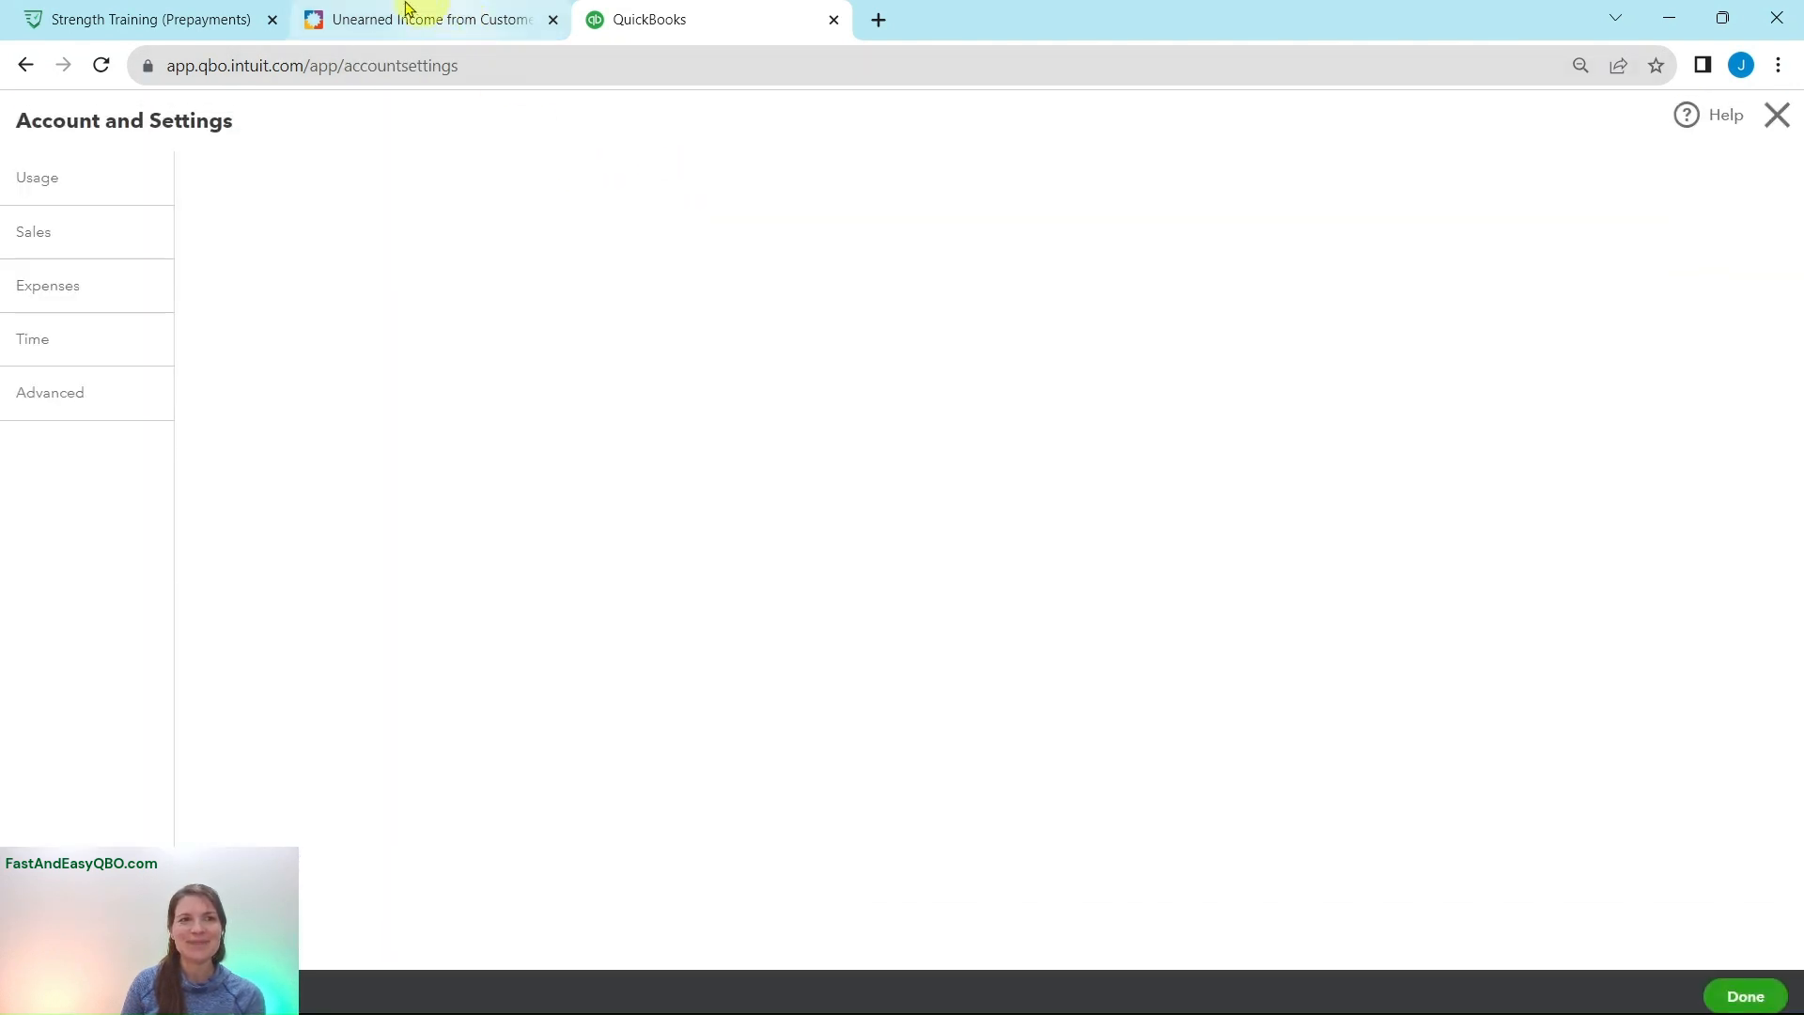
Step: Check Step 2 of the exercise, and return to QuickBooks to show the Advanced account settings
{"action": "left_click", "coordinate": [471, 20]}
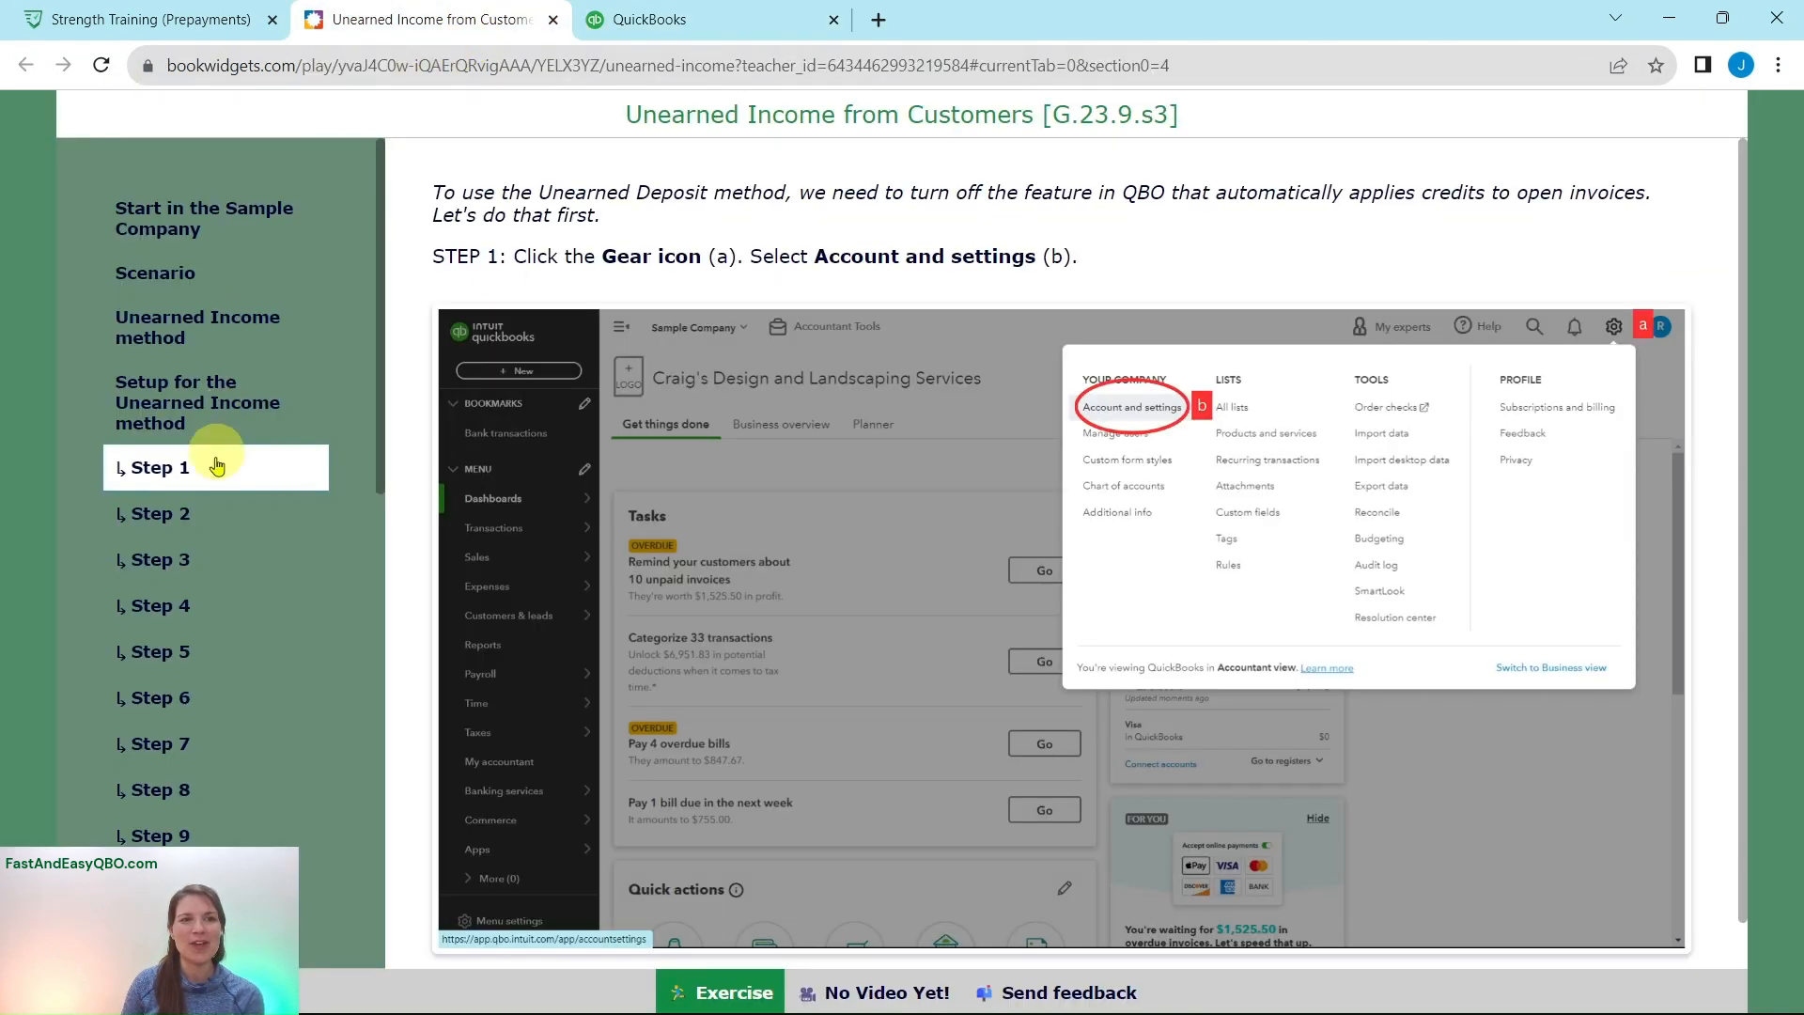
{"action": "left_click", "coordinate": [164, 514]}
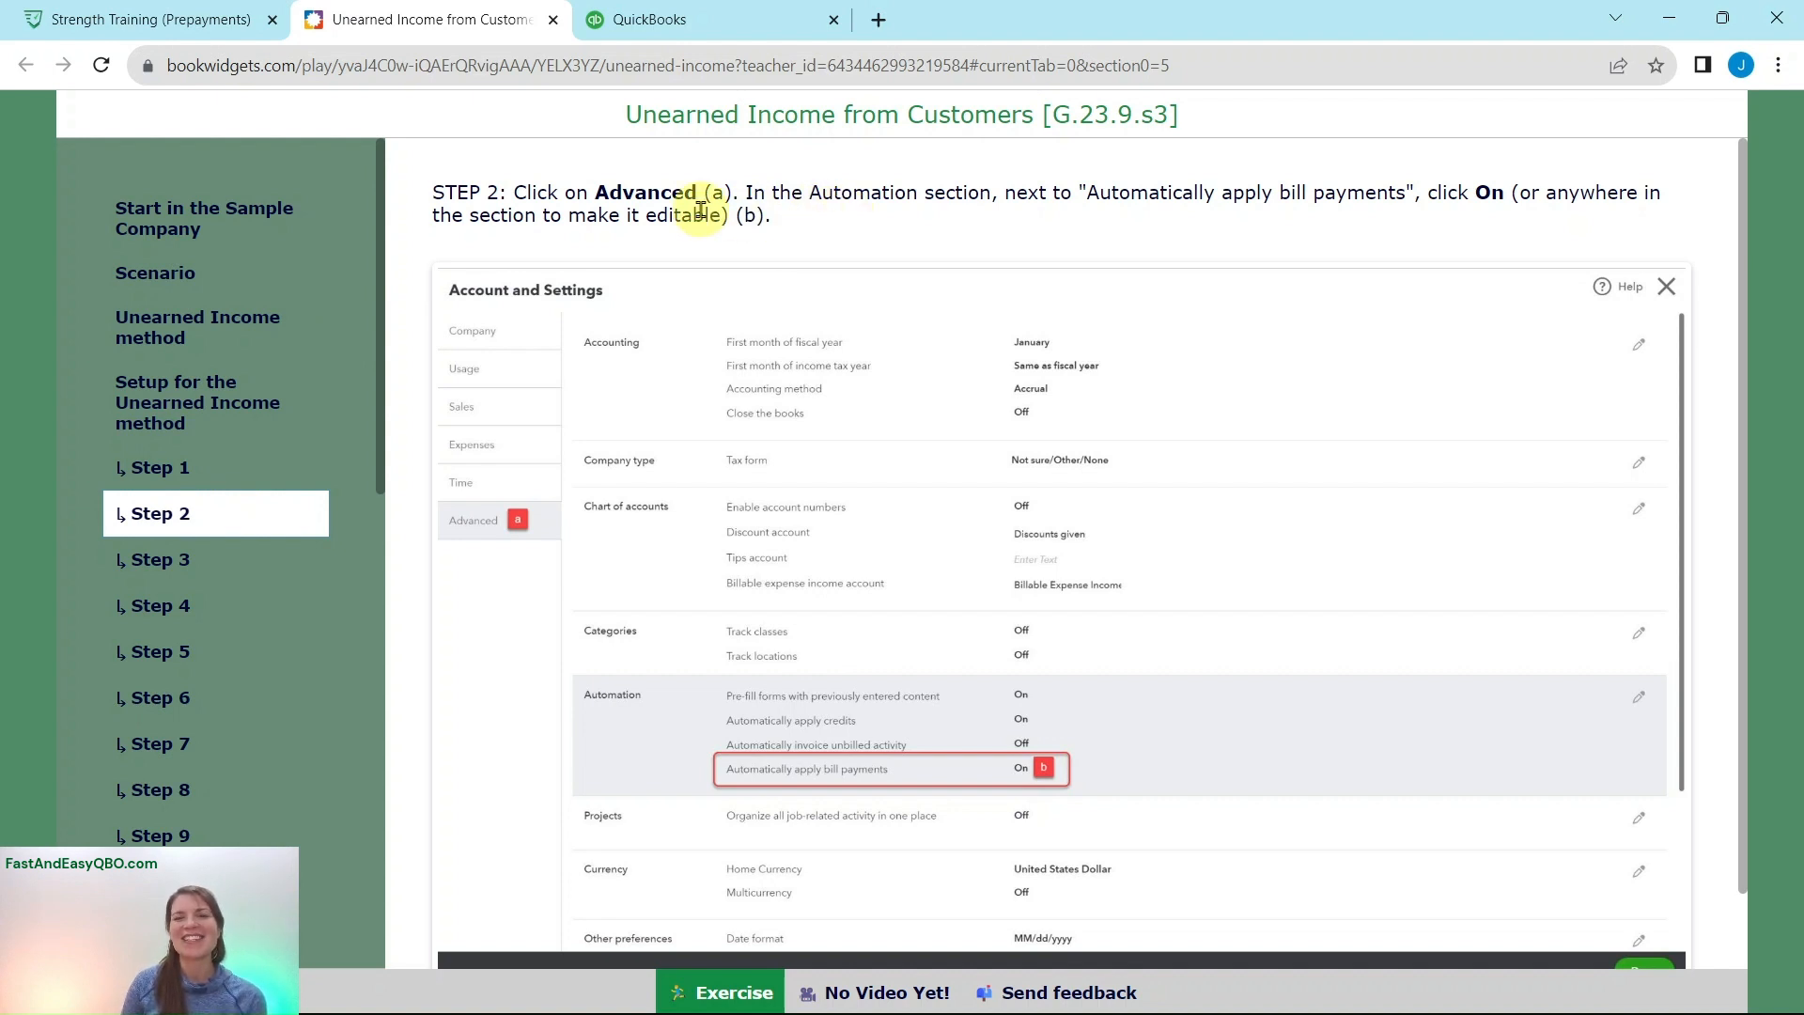
{"action": "left_click", "coordinate": [711, 28]}
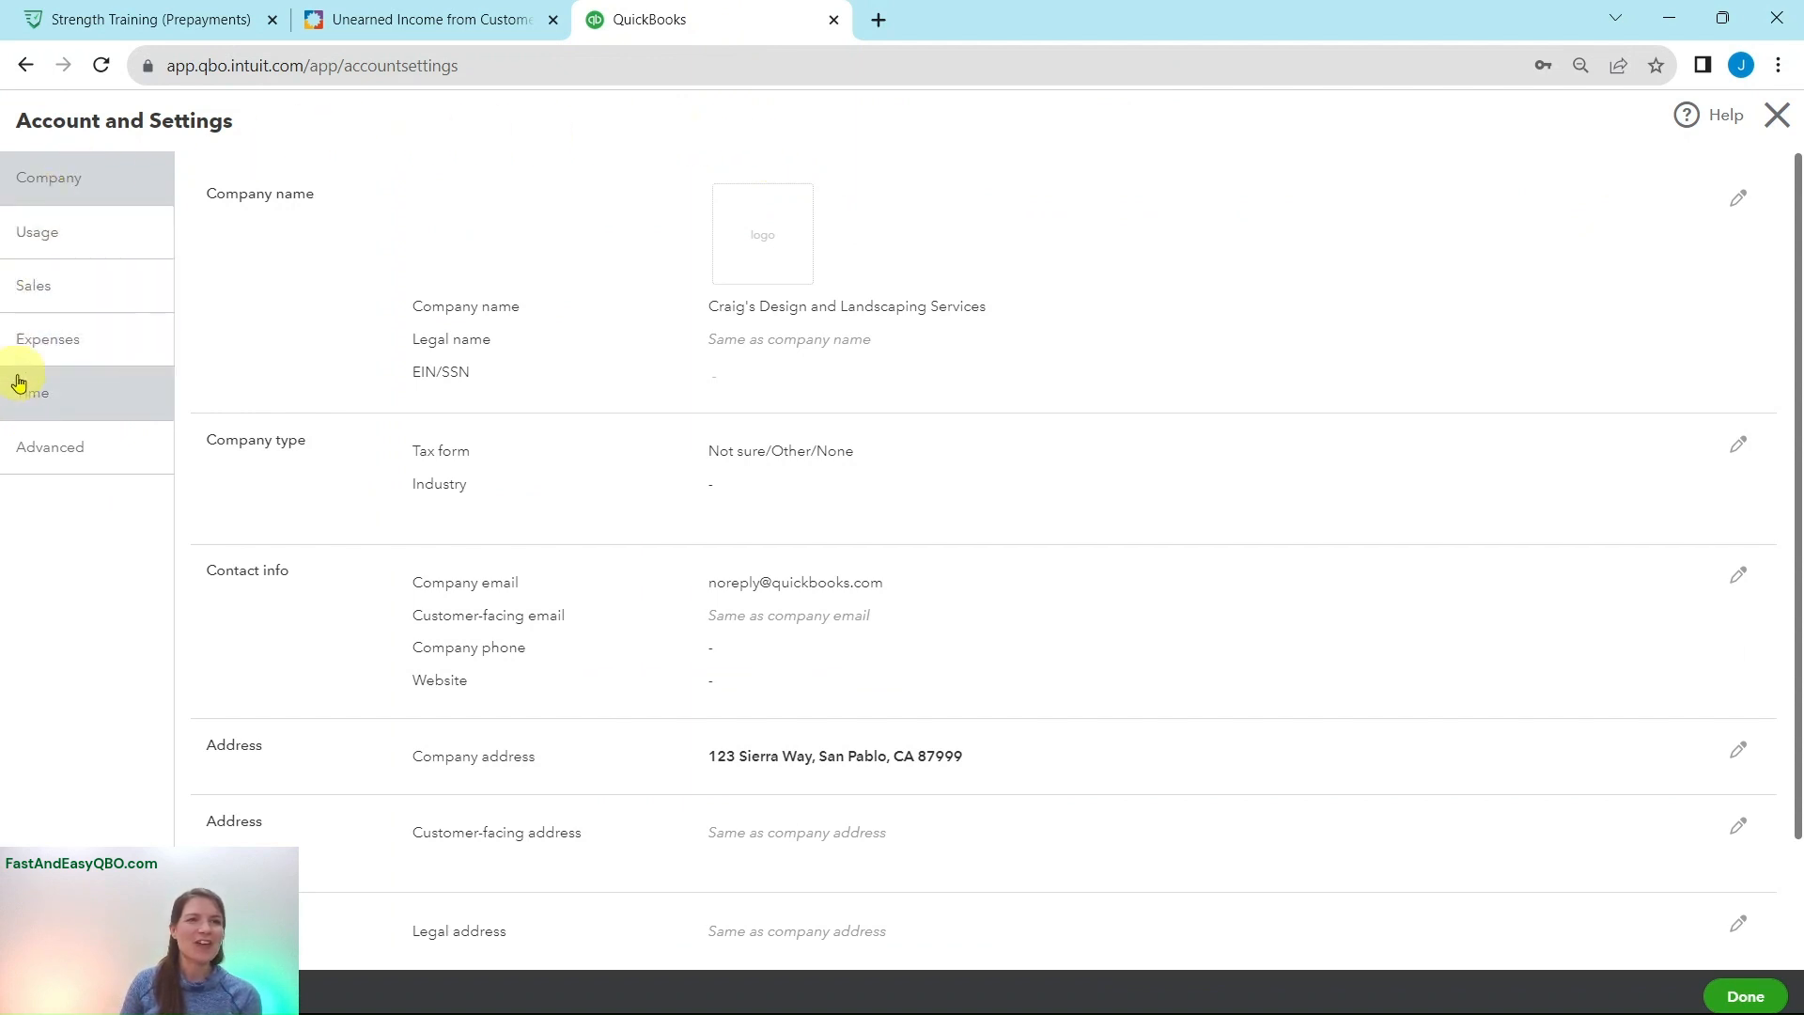
{"action": "left_click", "coordinate": [89, 455]}
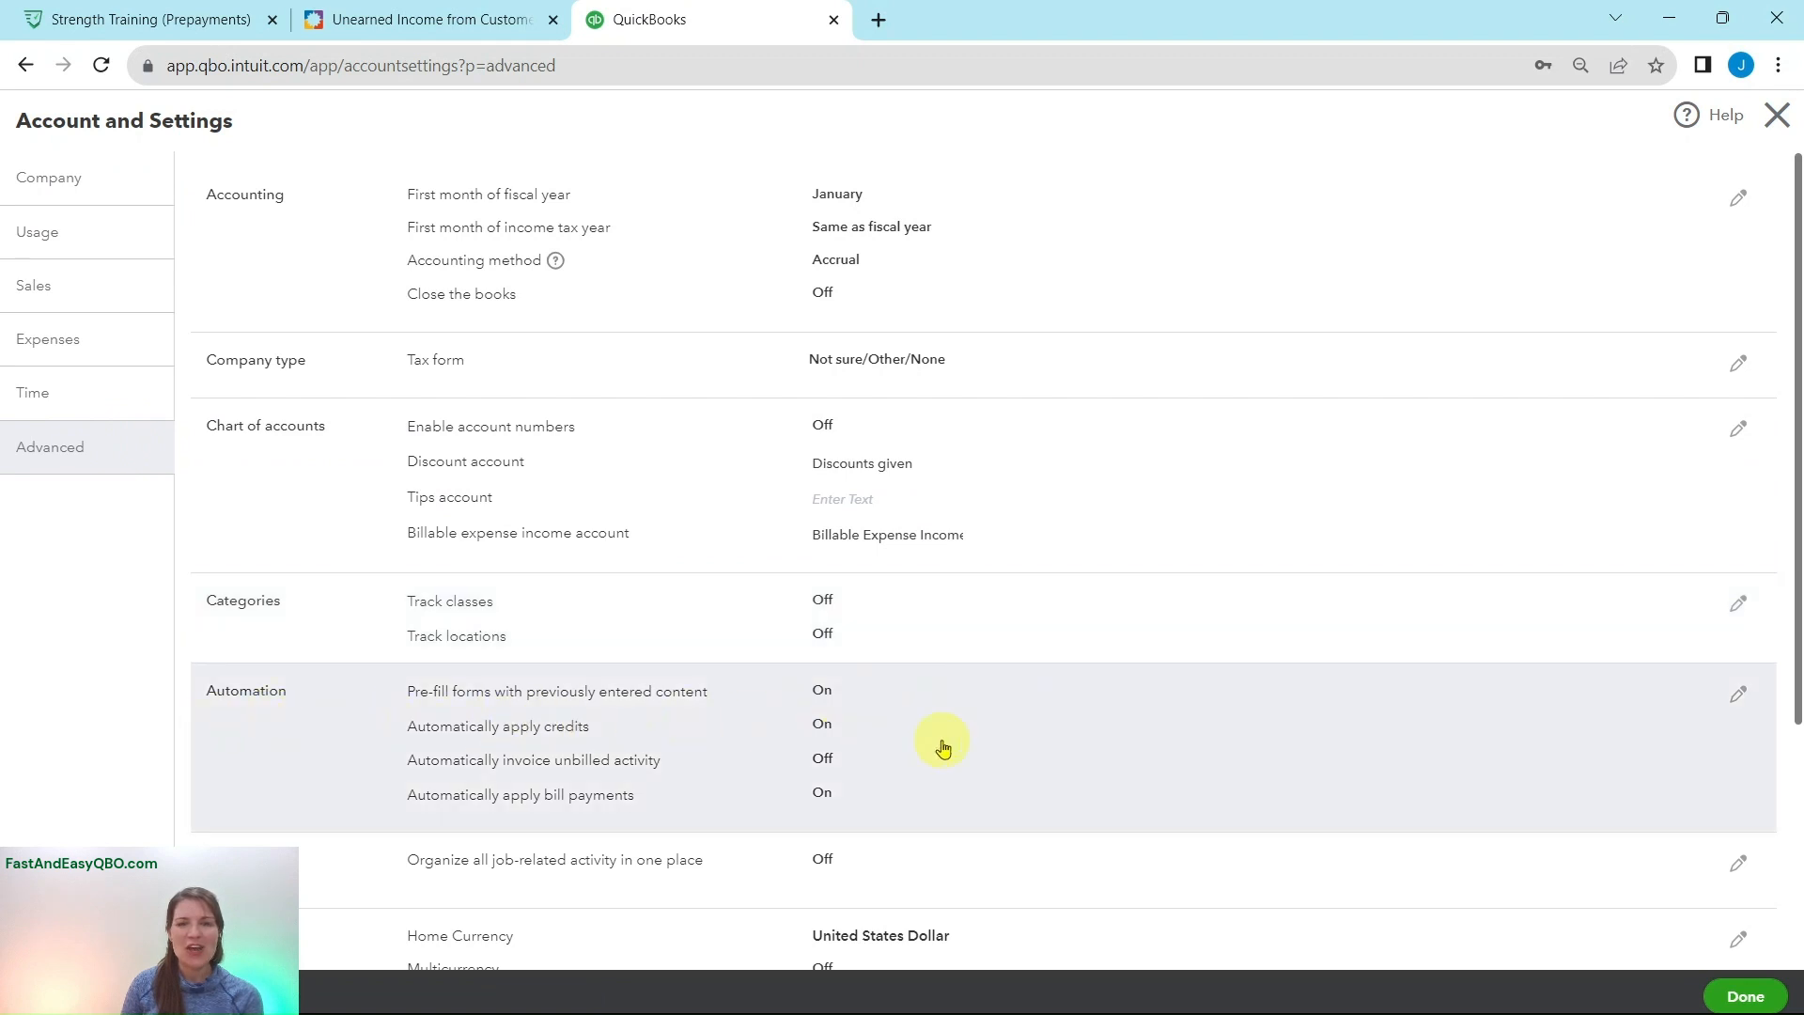
Step: Following Step 3 of the exercise, turn off "Automatically apply bill payments" under Automation, save the change and close the settings
{"action": "scroll", "coordinate": [942, 747], "scroll_direction": "down", "scroll_amount": 3}
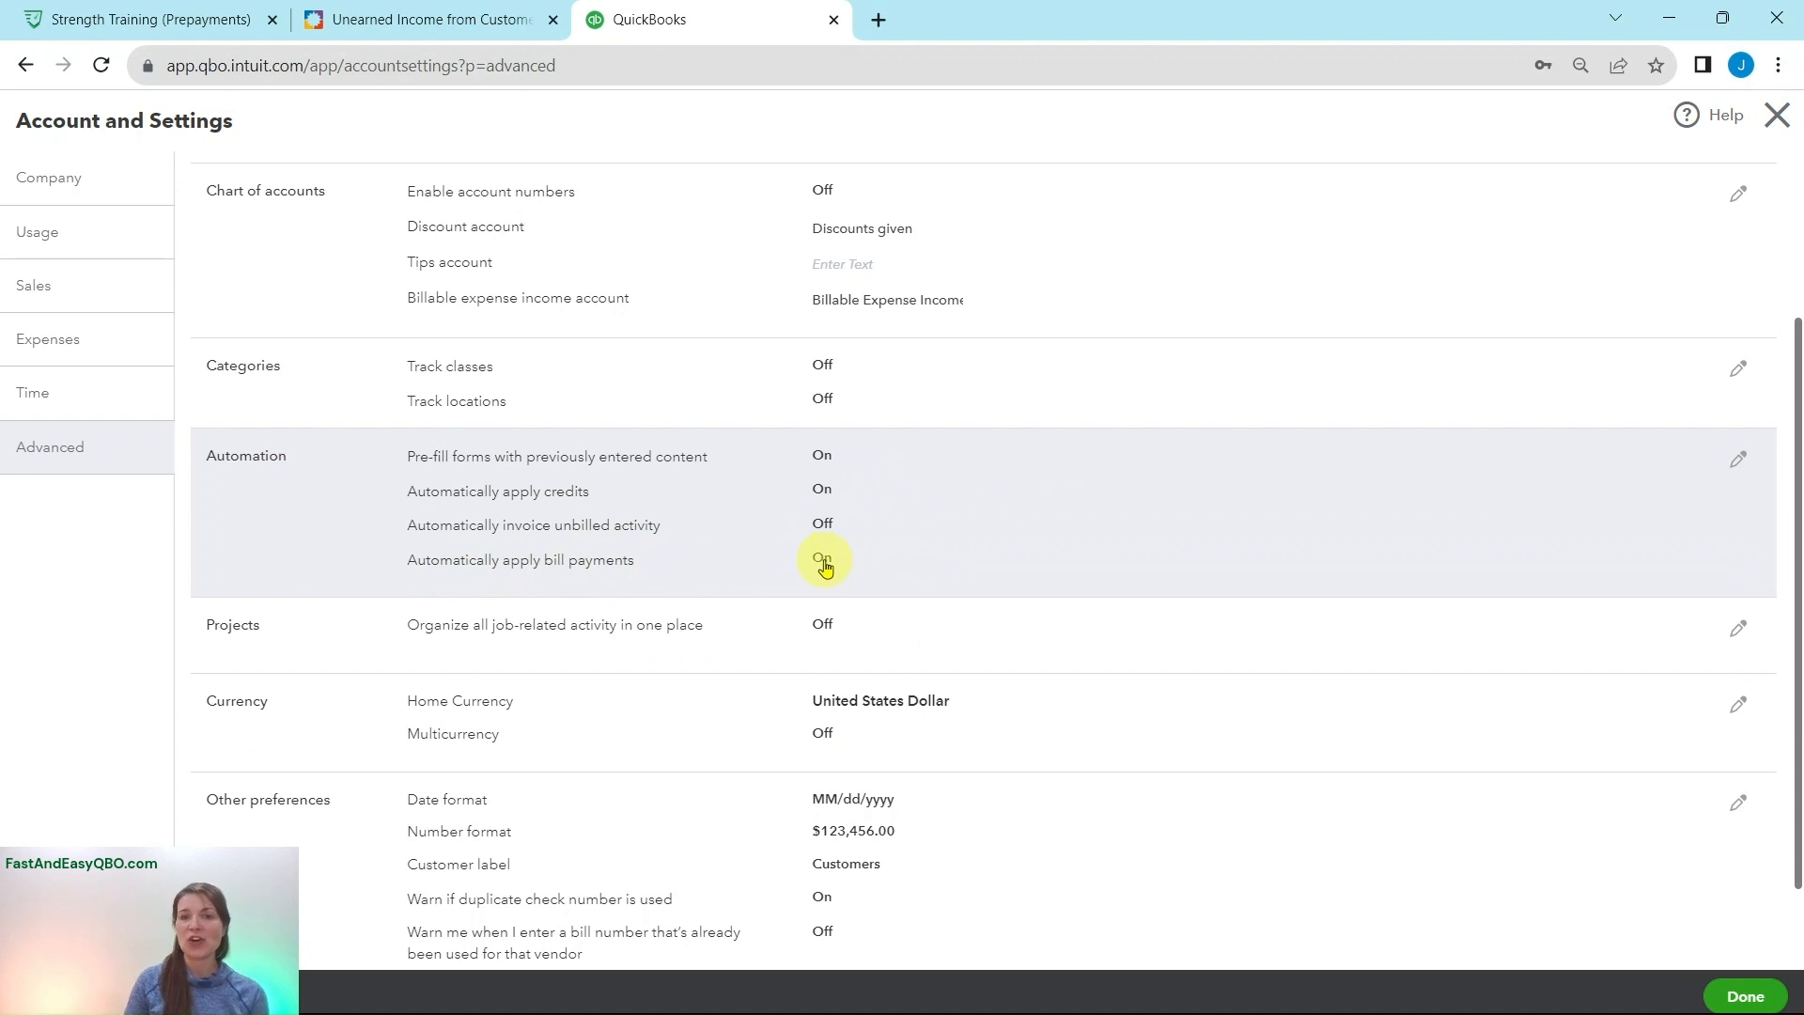
{"action": "left_click", "coordinate": [956, 539]}
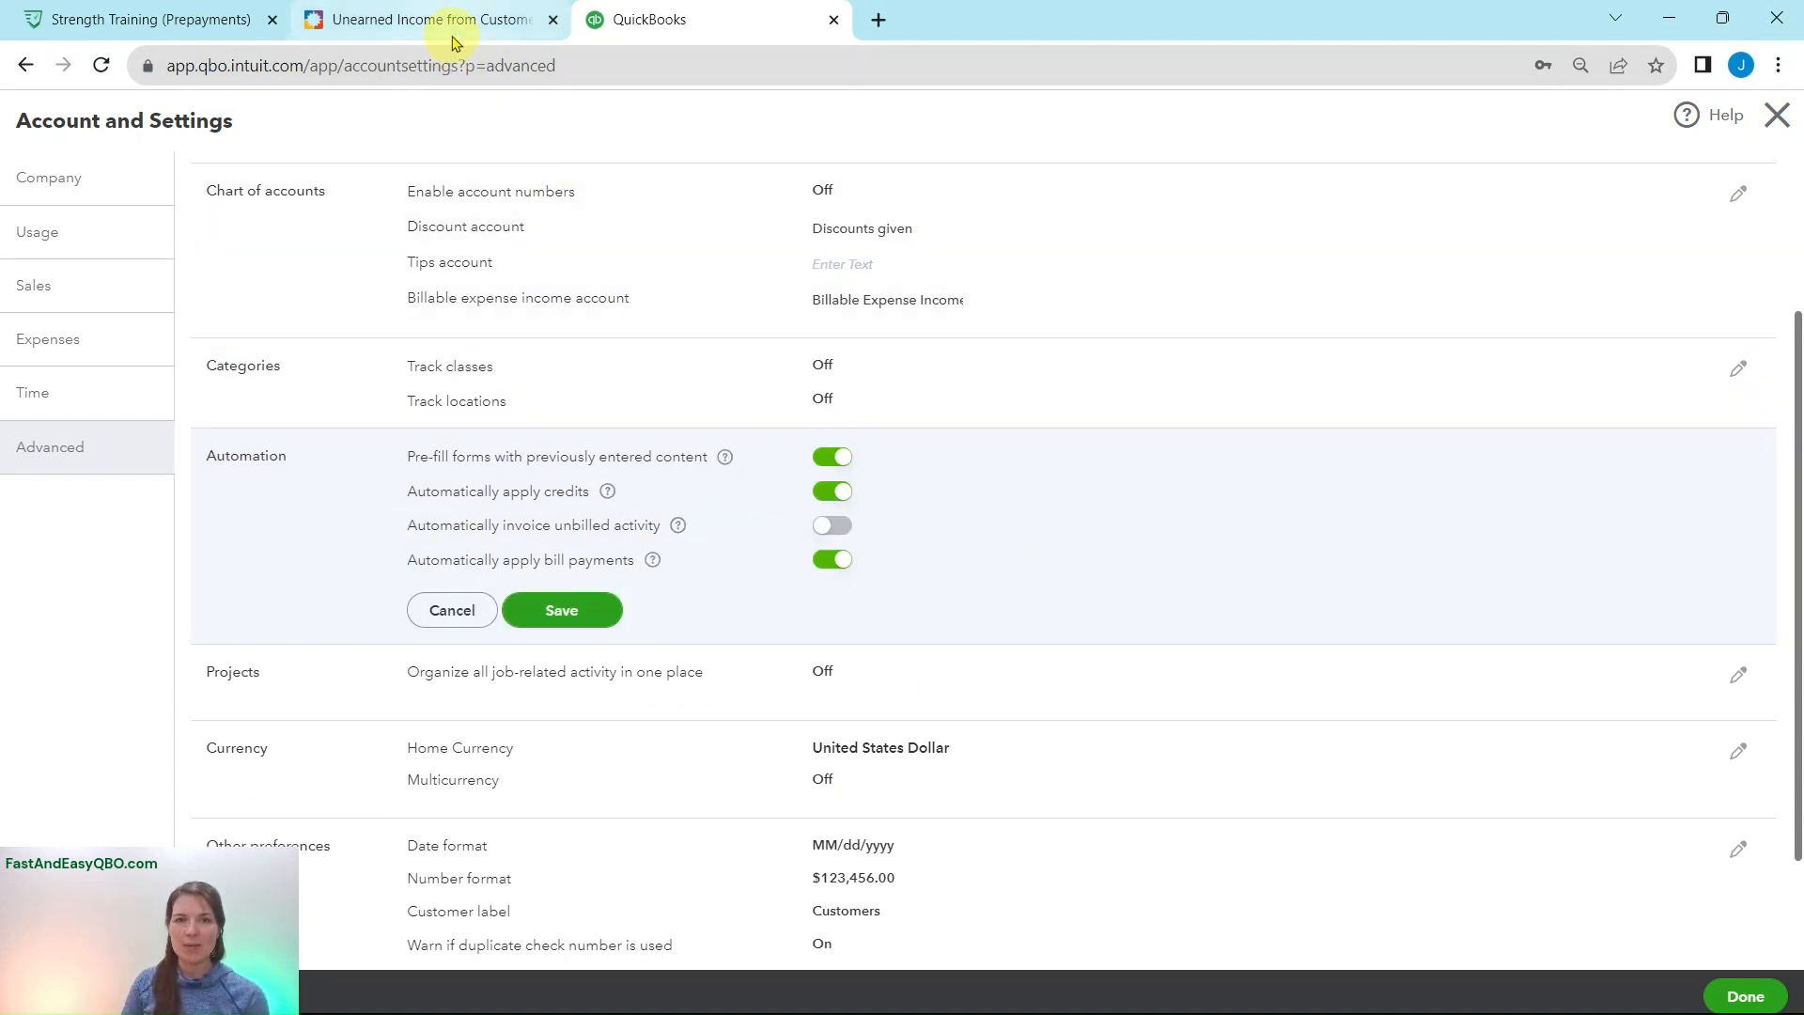
{"action": "left_click", "coordinate": [483, 27]}
{"action": "left_click", "coordinate": [150, 563]}
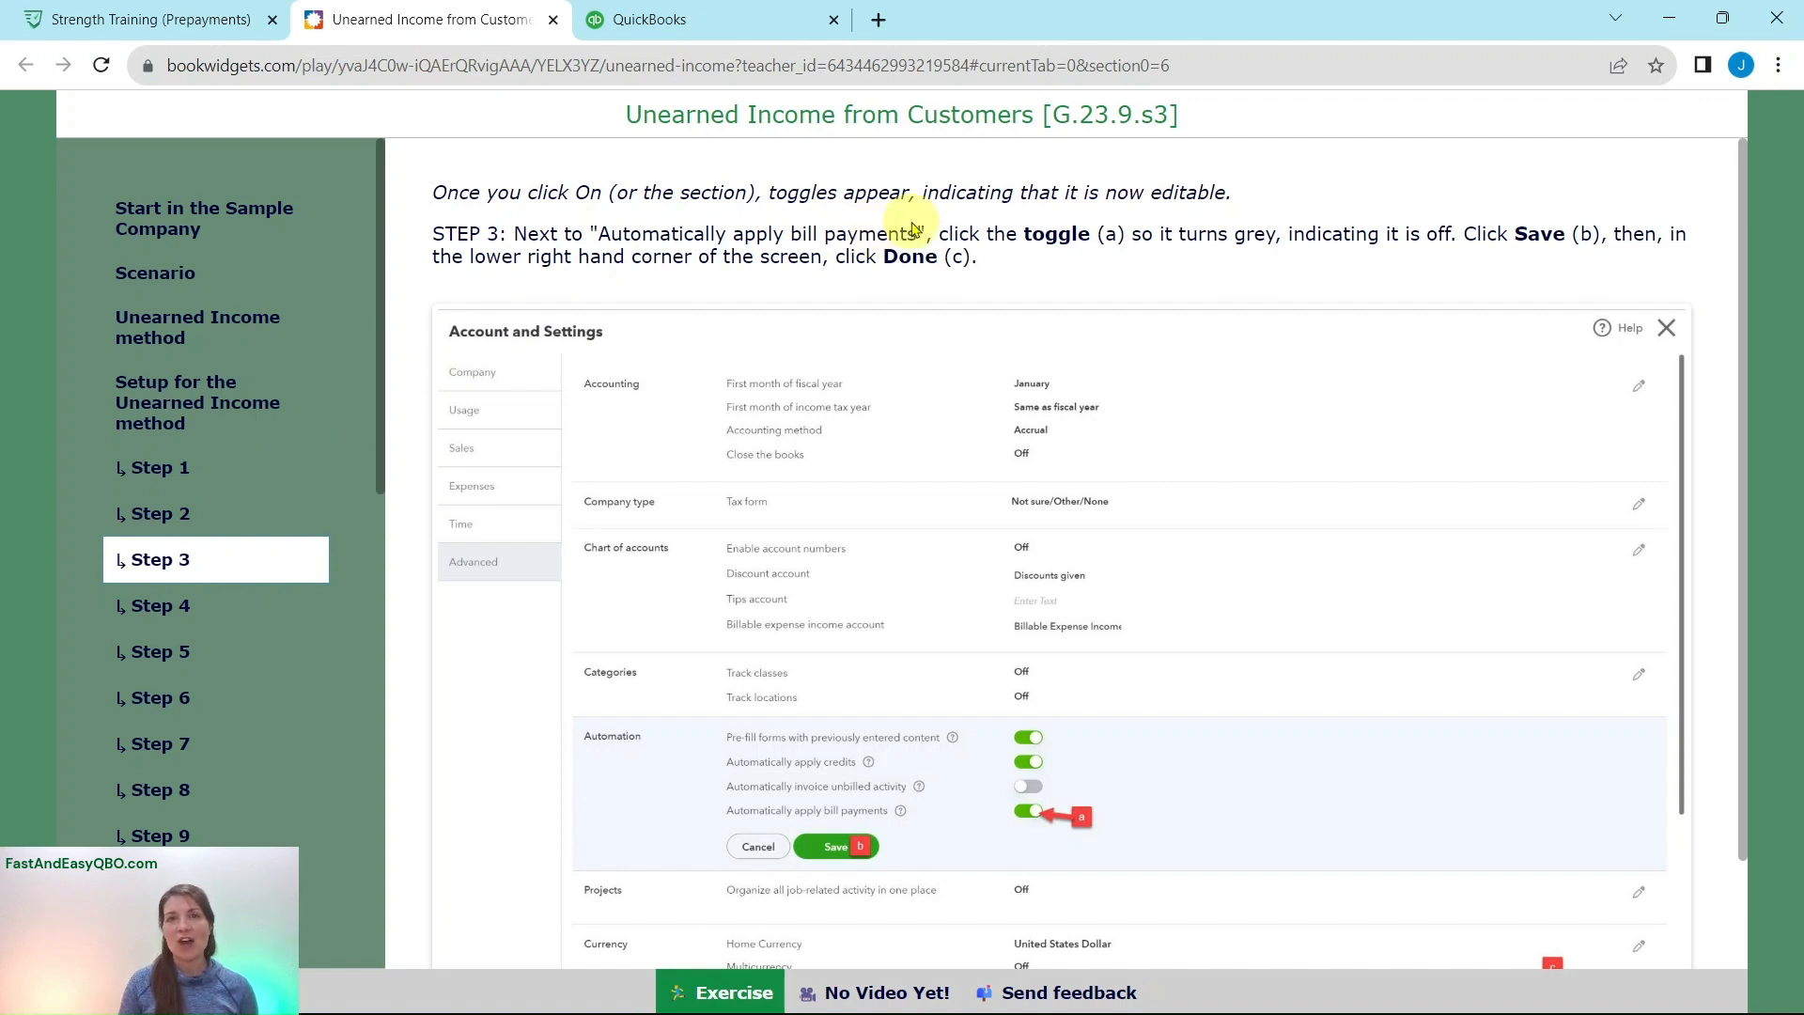
{"action": "left_click", "coordinate": [732, 29]}
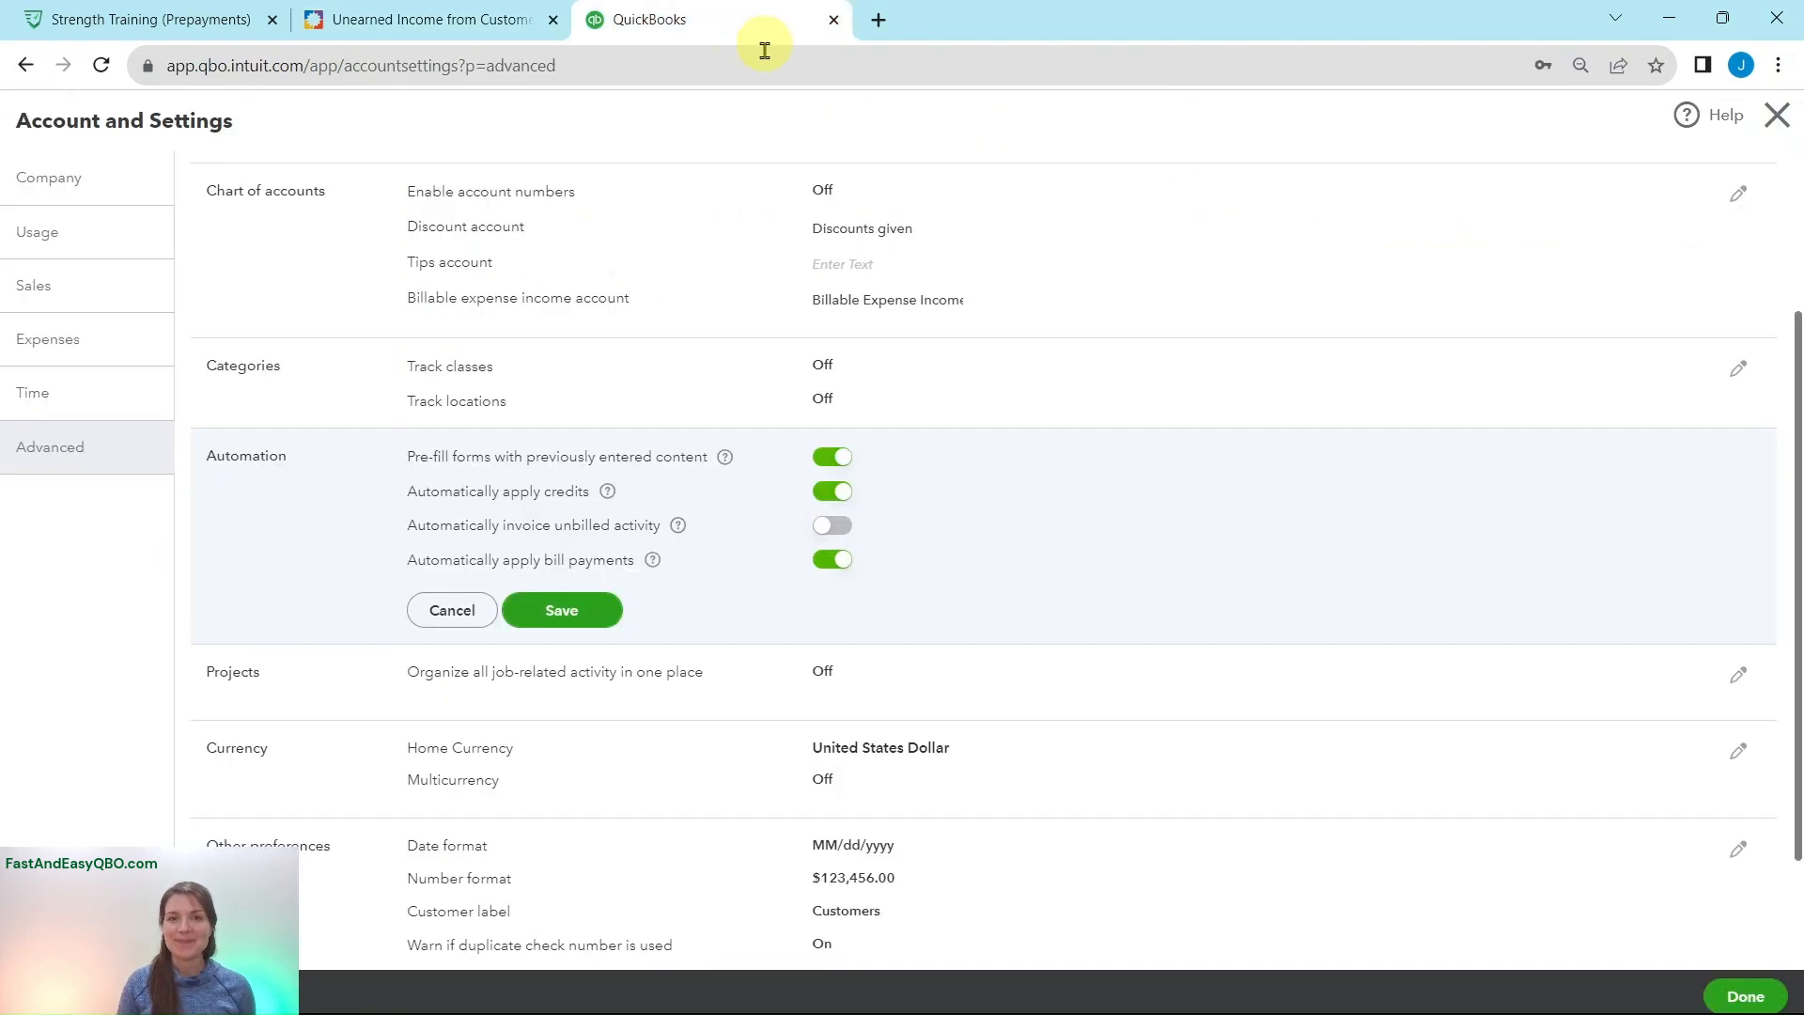
{"action": "left_click", "coordinate": [832, 564]}
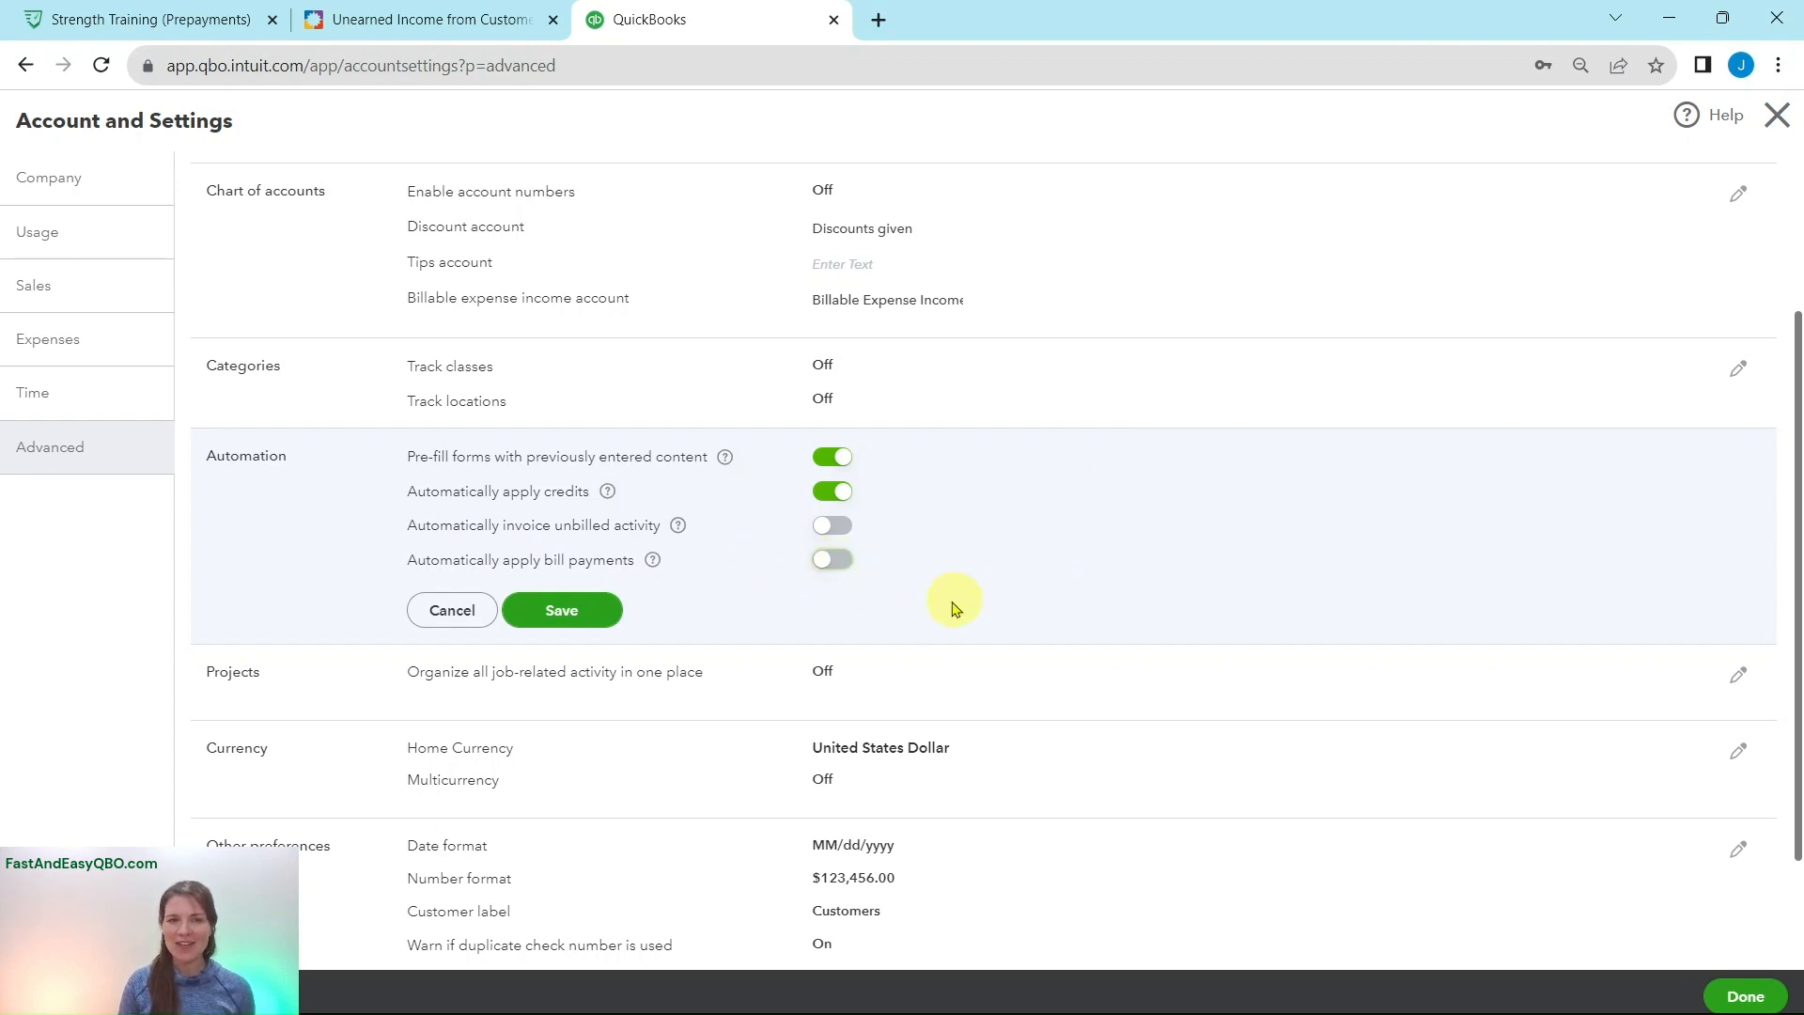
{"action": "left_click", "coordinate": [560, 612]}
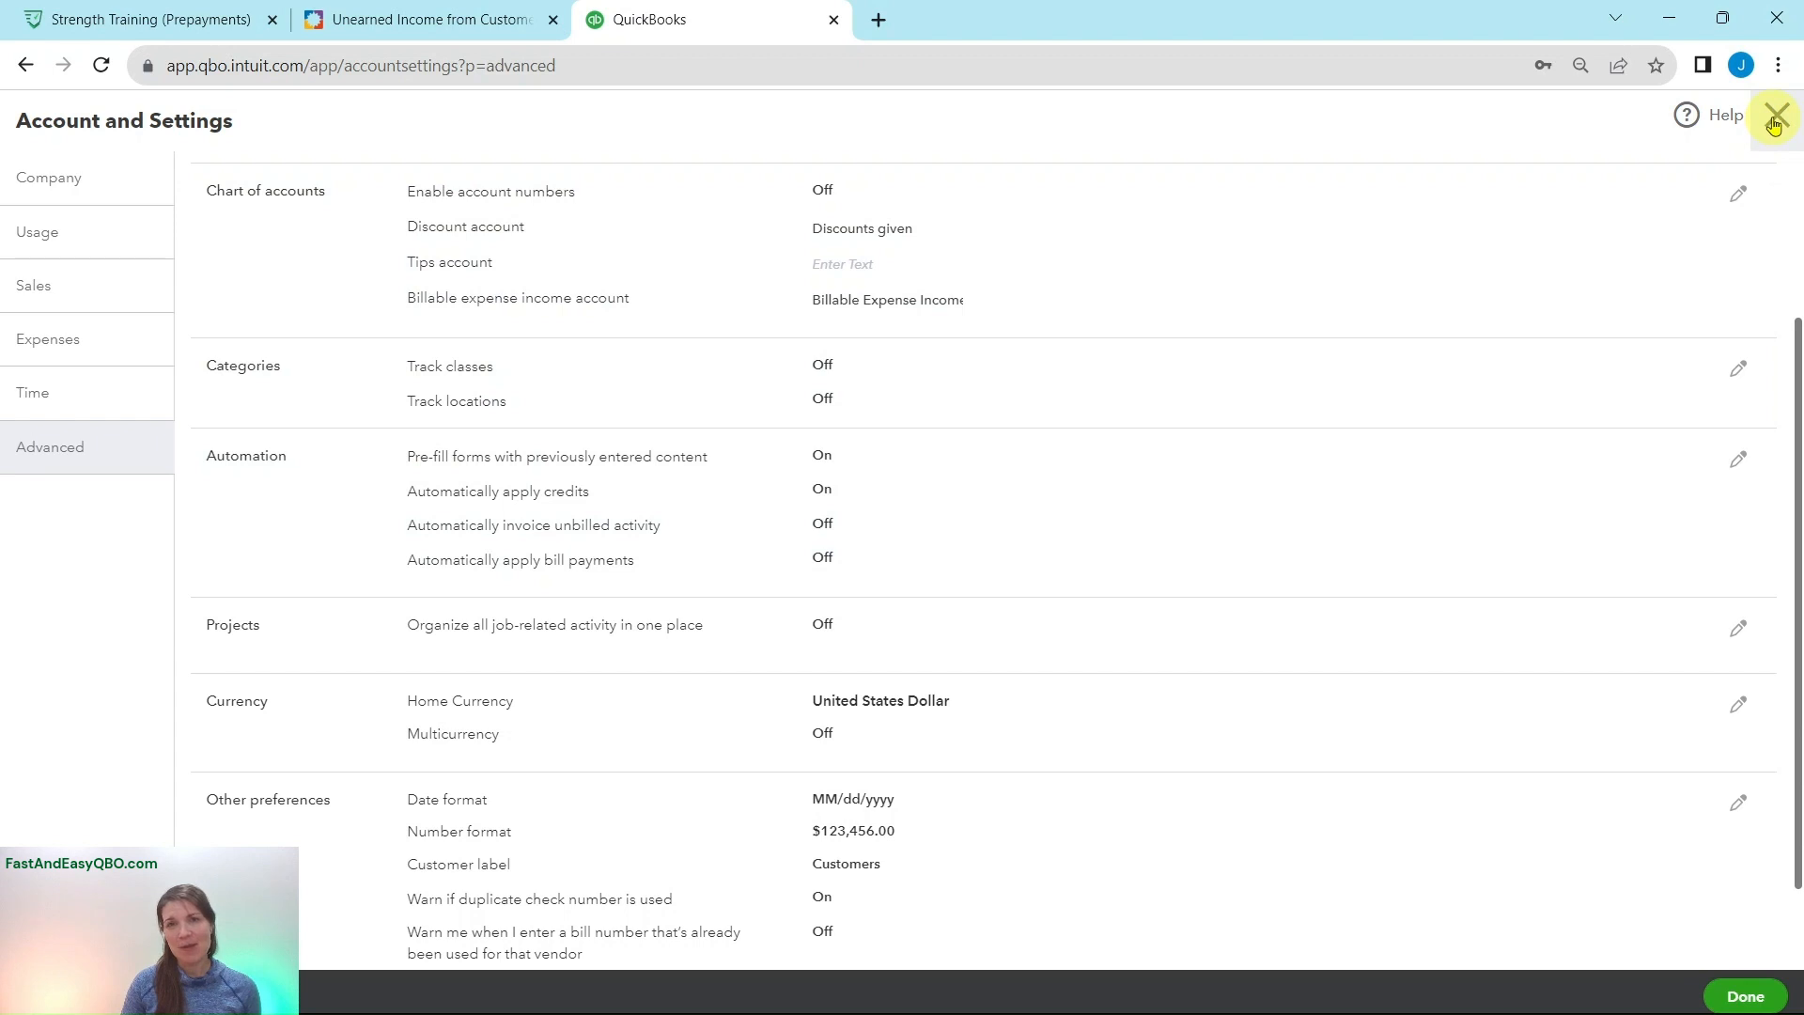
{"action": "left_click", "coordinate": [1742, 998]}
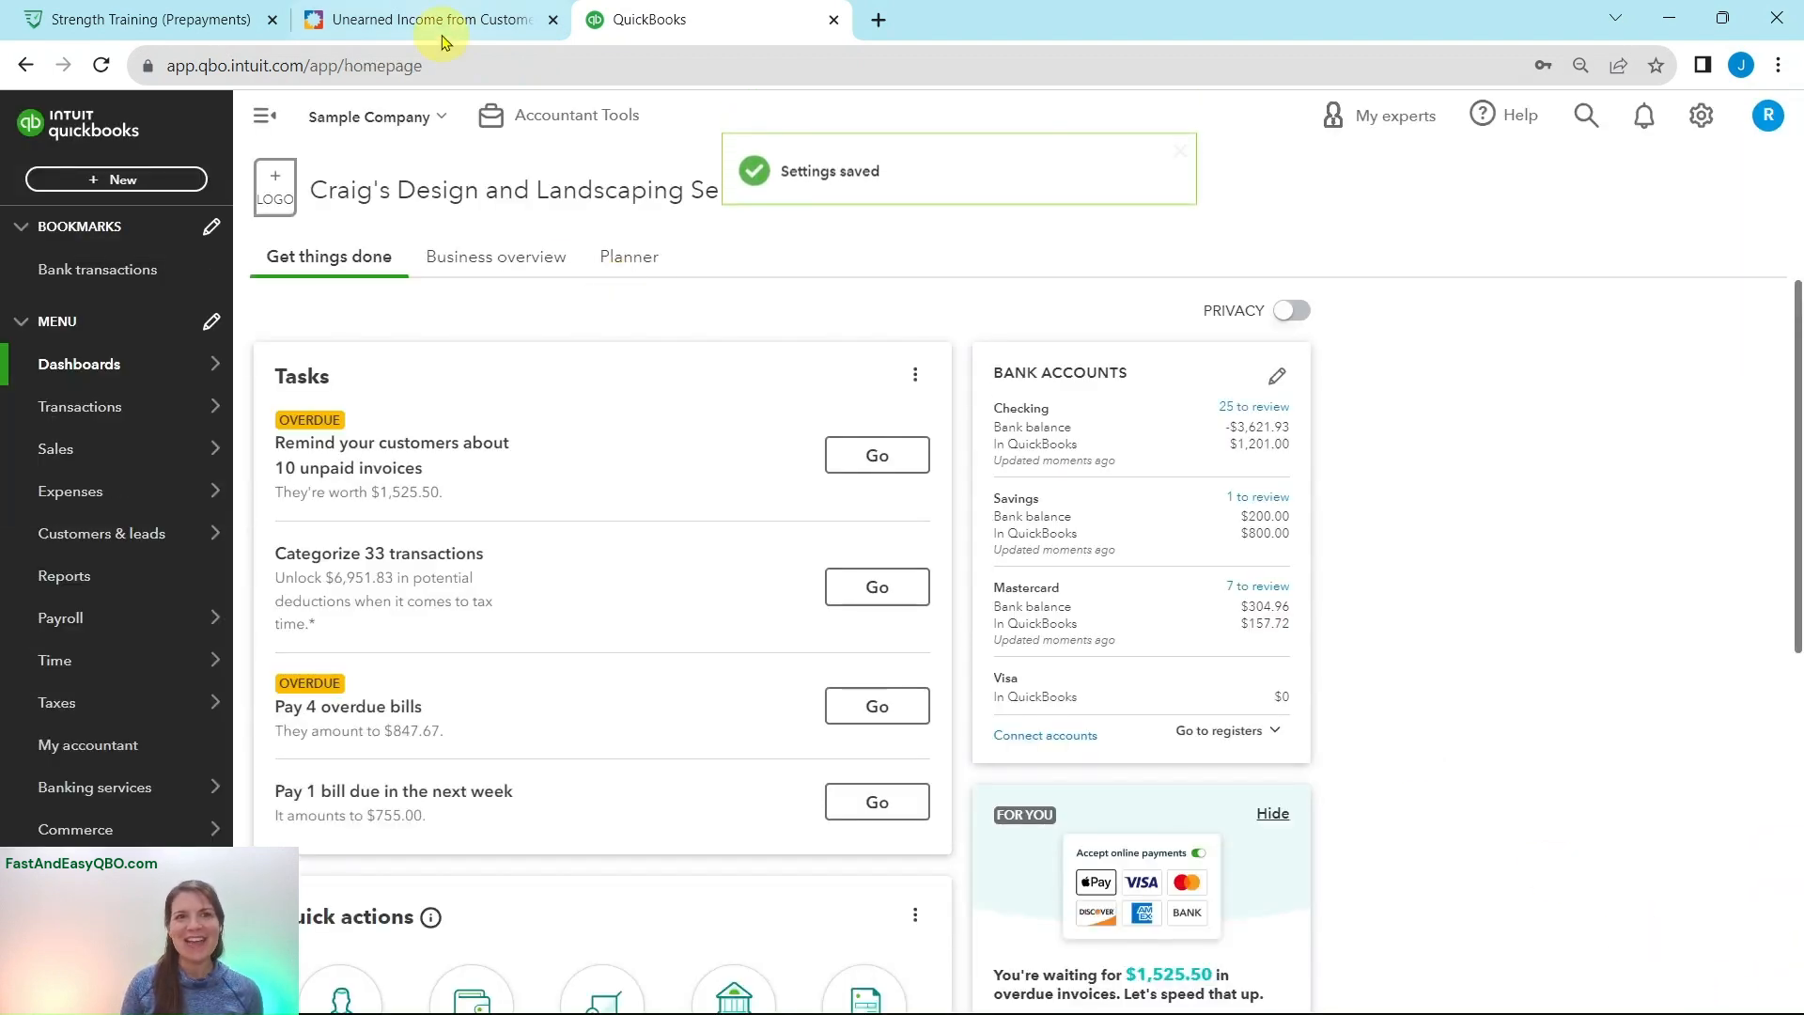
Step: Check Step 4 of the exercise, and open the Chart of accounts in QuickBooks
{"action": "left_click", "coordinate": [444, 39]}
{"action": "left_click", "coordinate": [146, 605]}
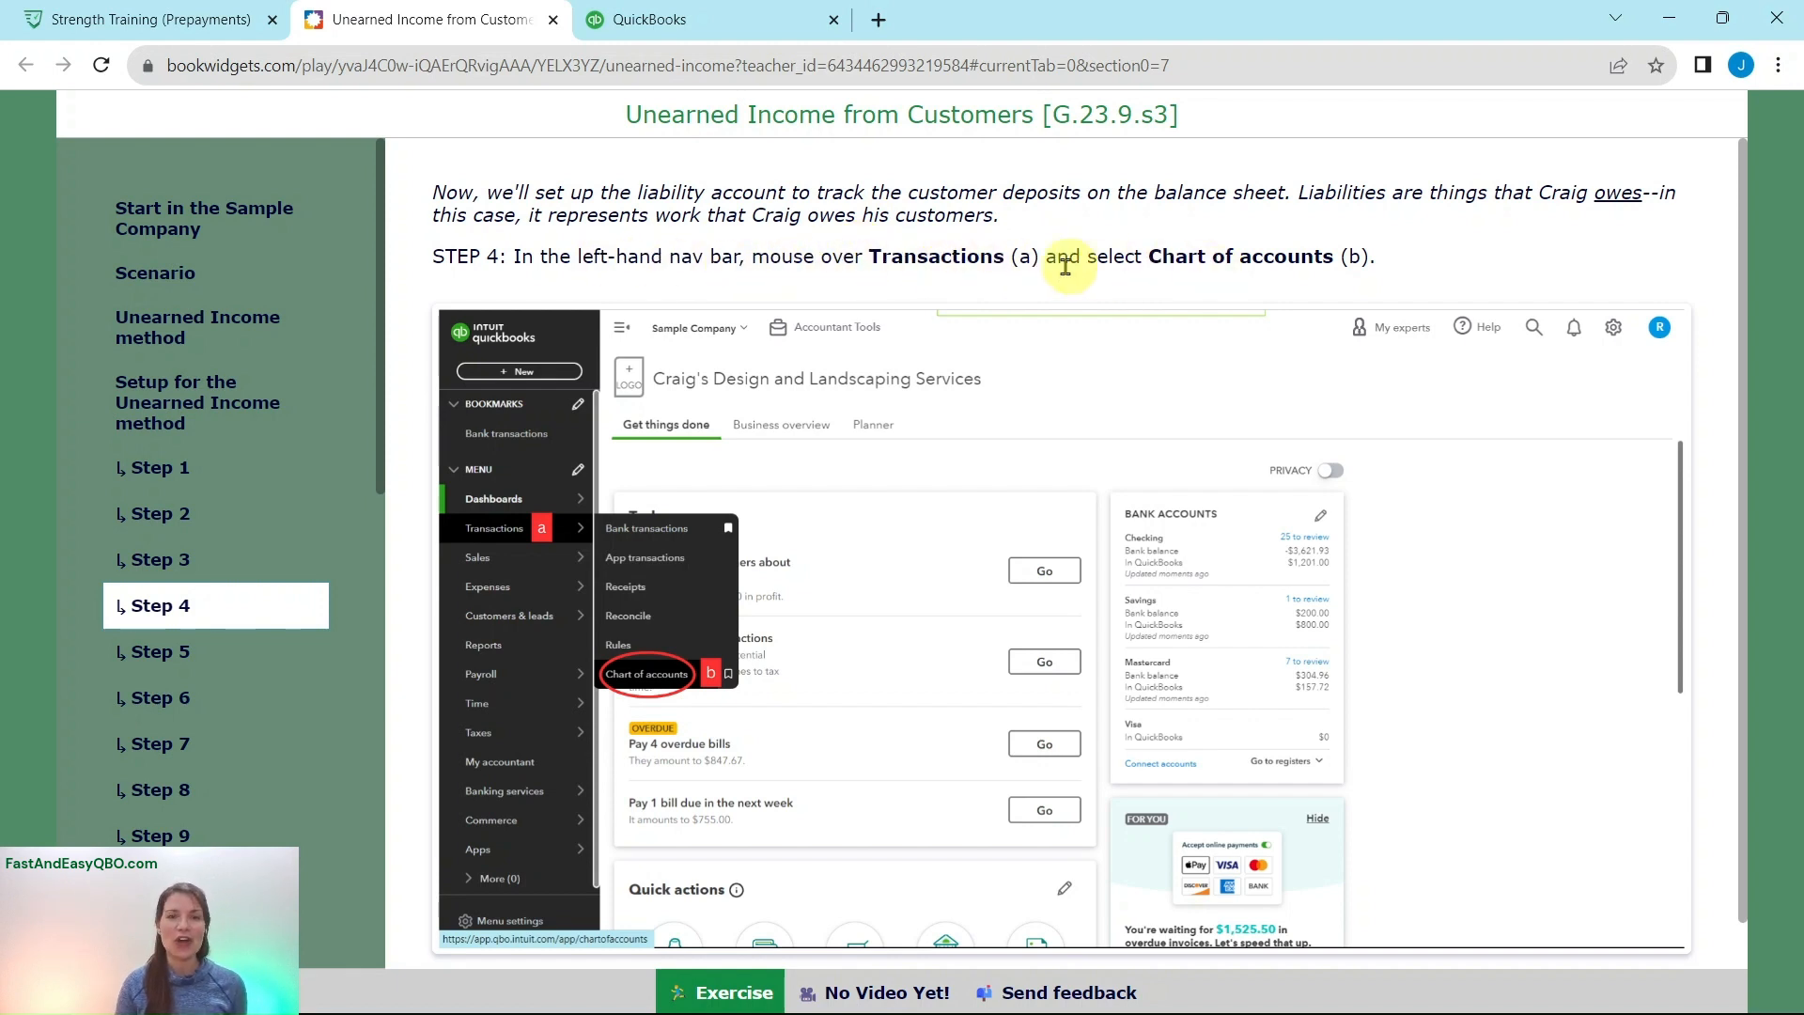
{"action": "left_click", "coordinate": [723, 21]}
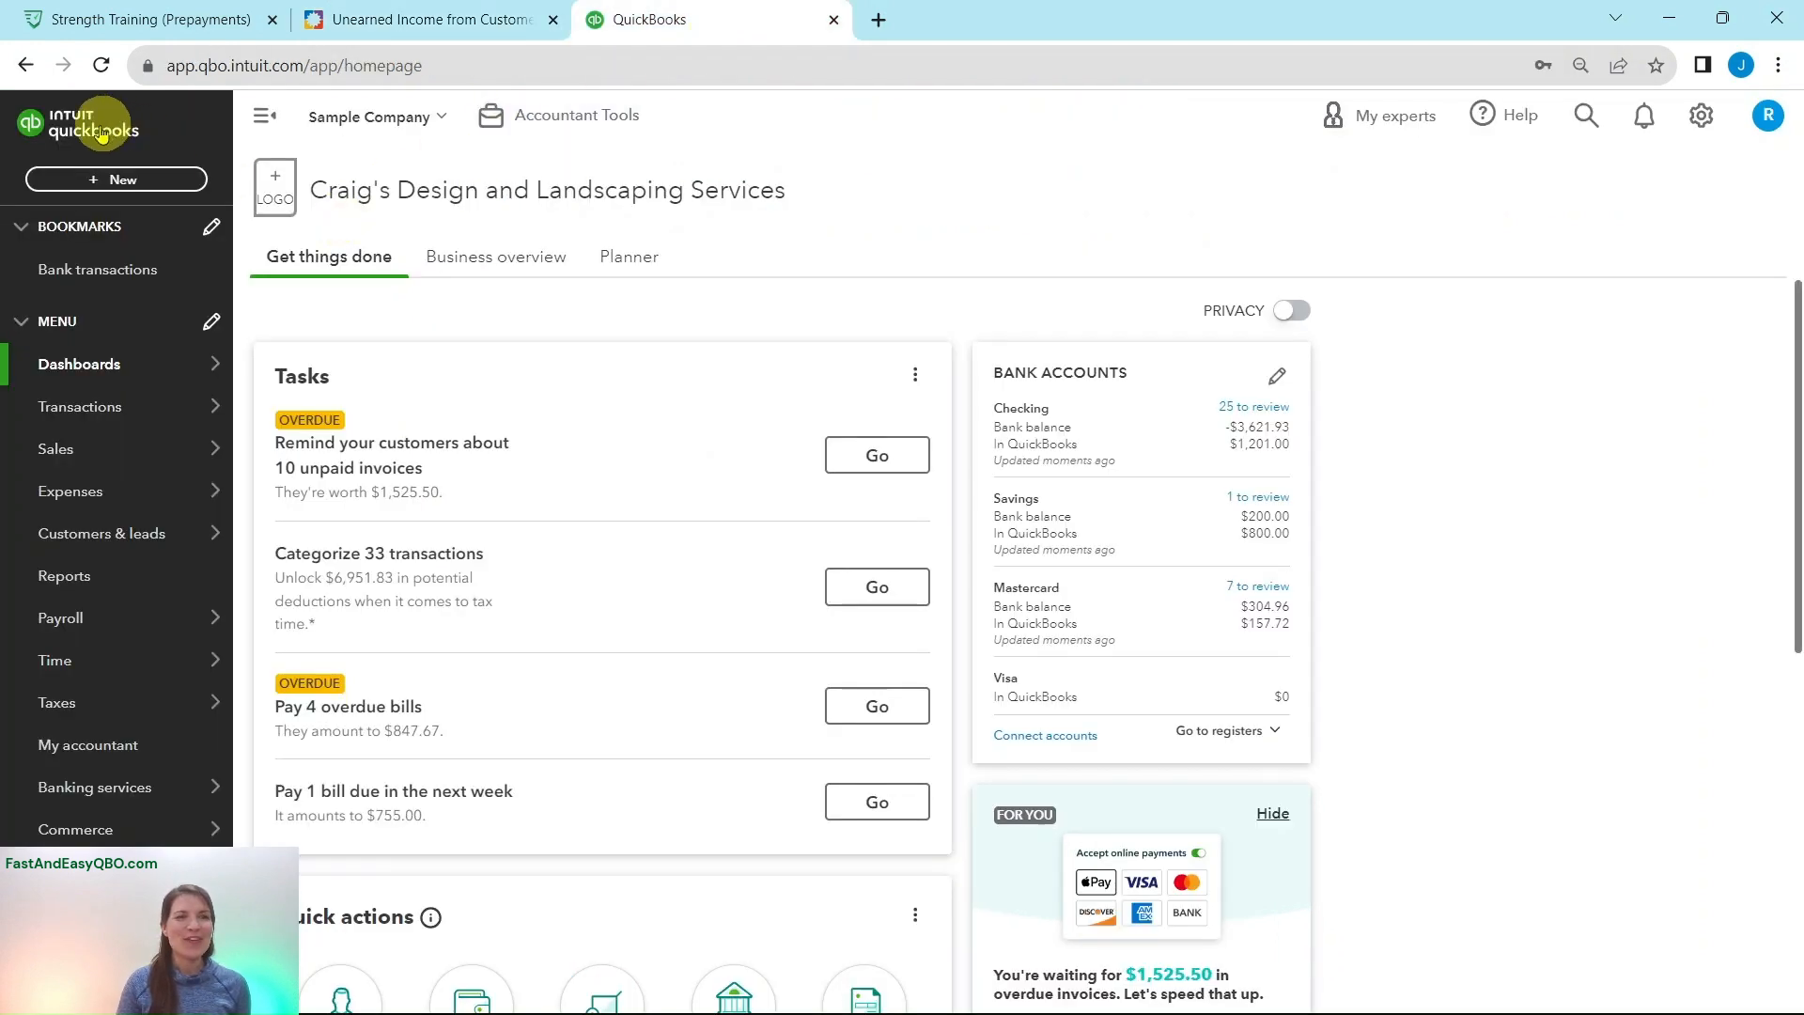
{"action": "mouse_move", "coordinate": [47, 413]}
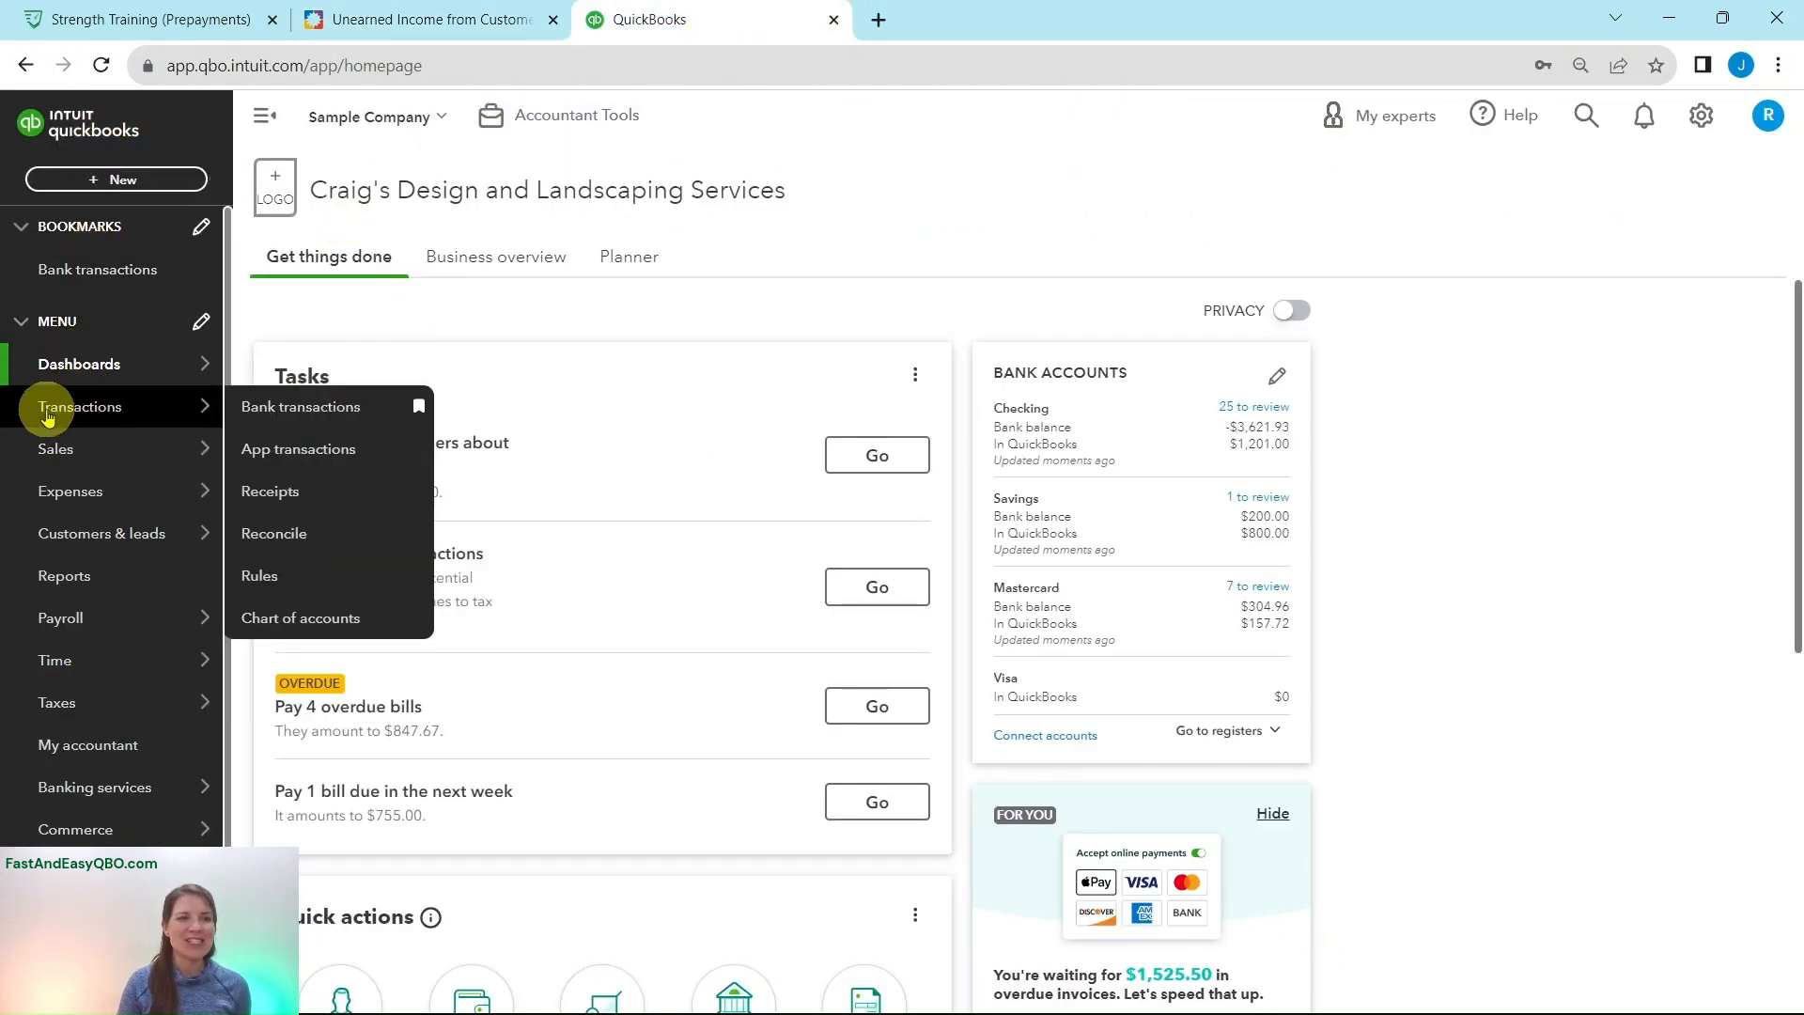
{"action": "left_click", "coordinate": [294, 620]}
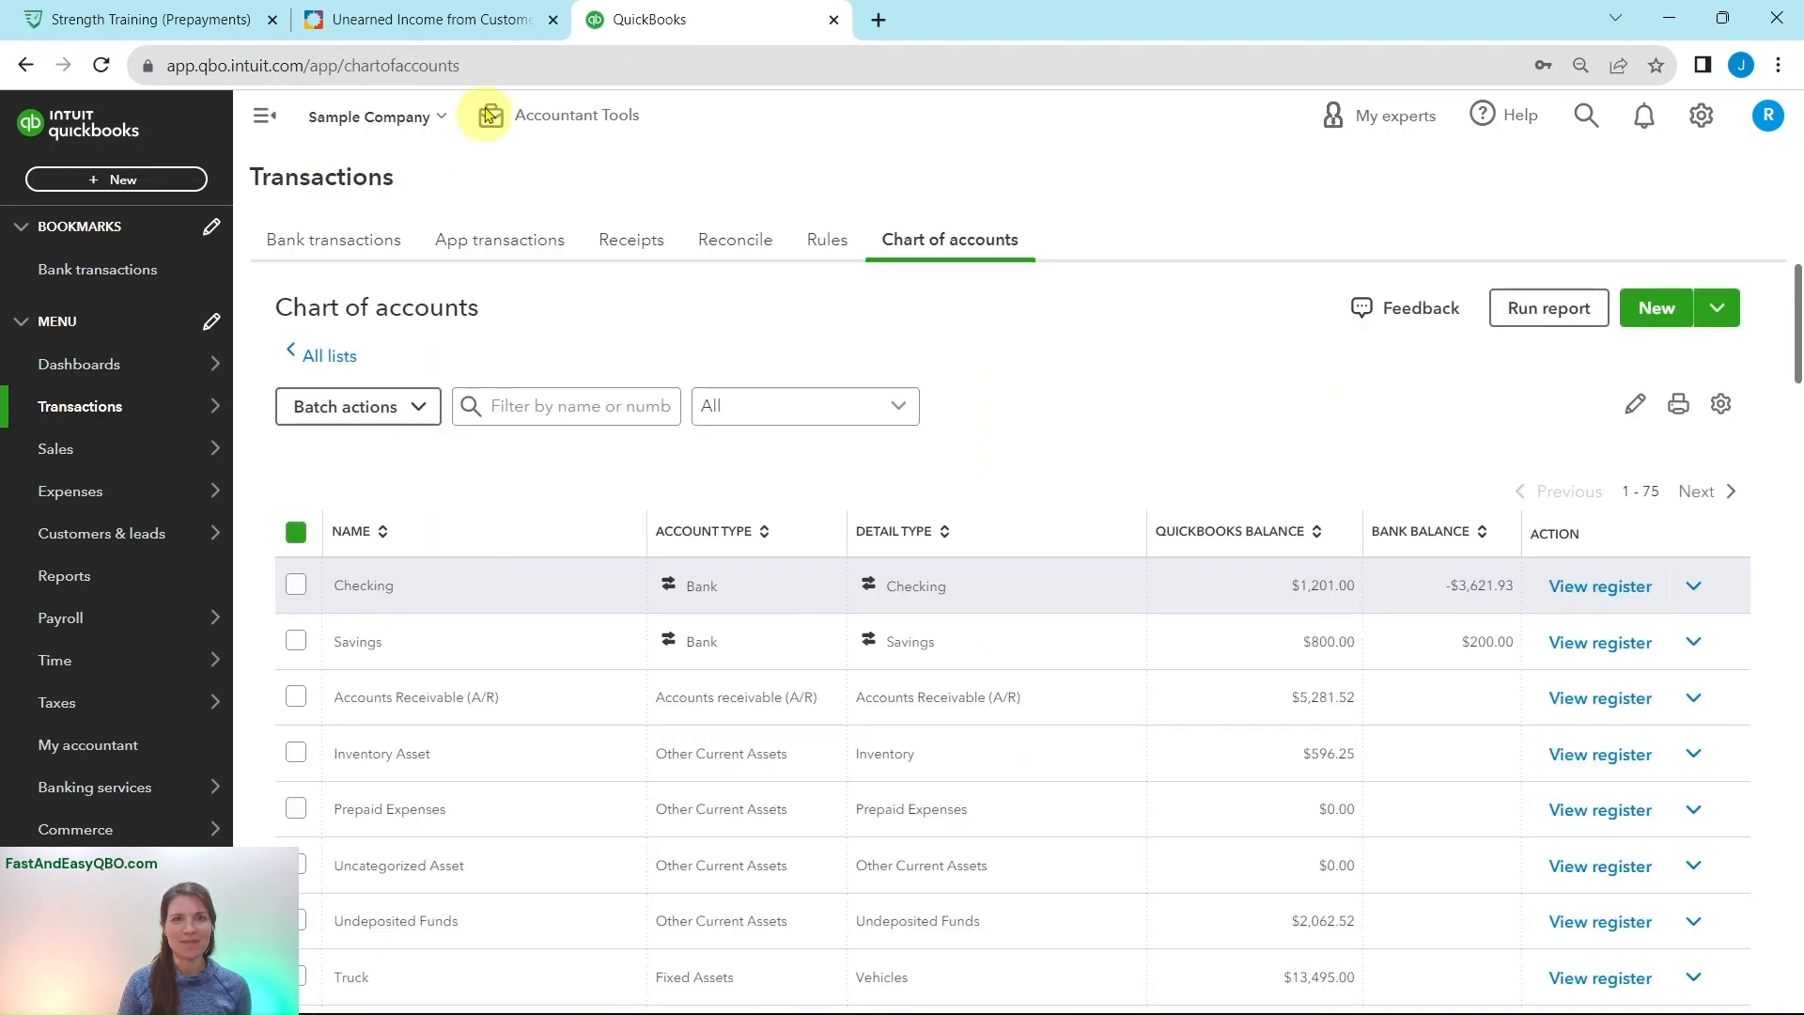
Step: Check Step 5 of the exercise, and start a new account in the QuickBooks Chart of accounts
{"action": "left_click", "coordinate": [486, 33]}
{"action": "left_click", "coordinate": [148, 648]}
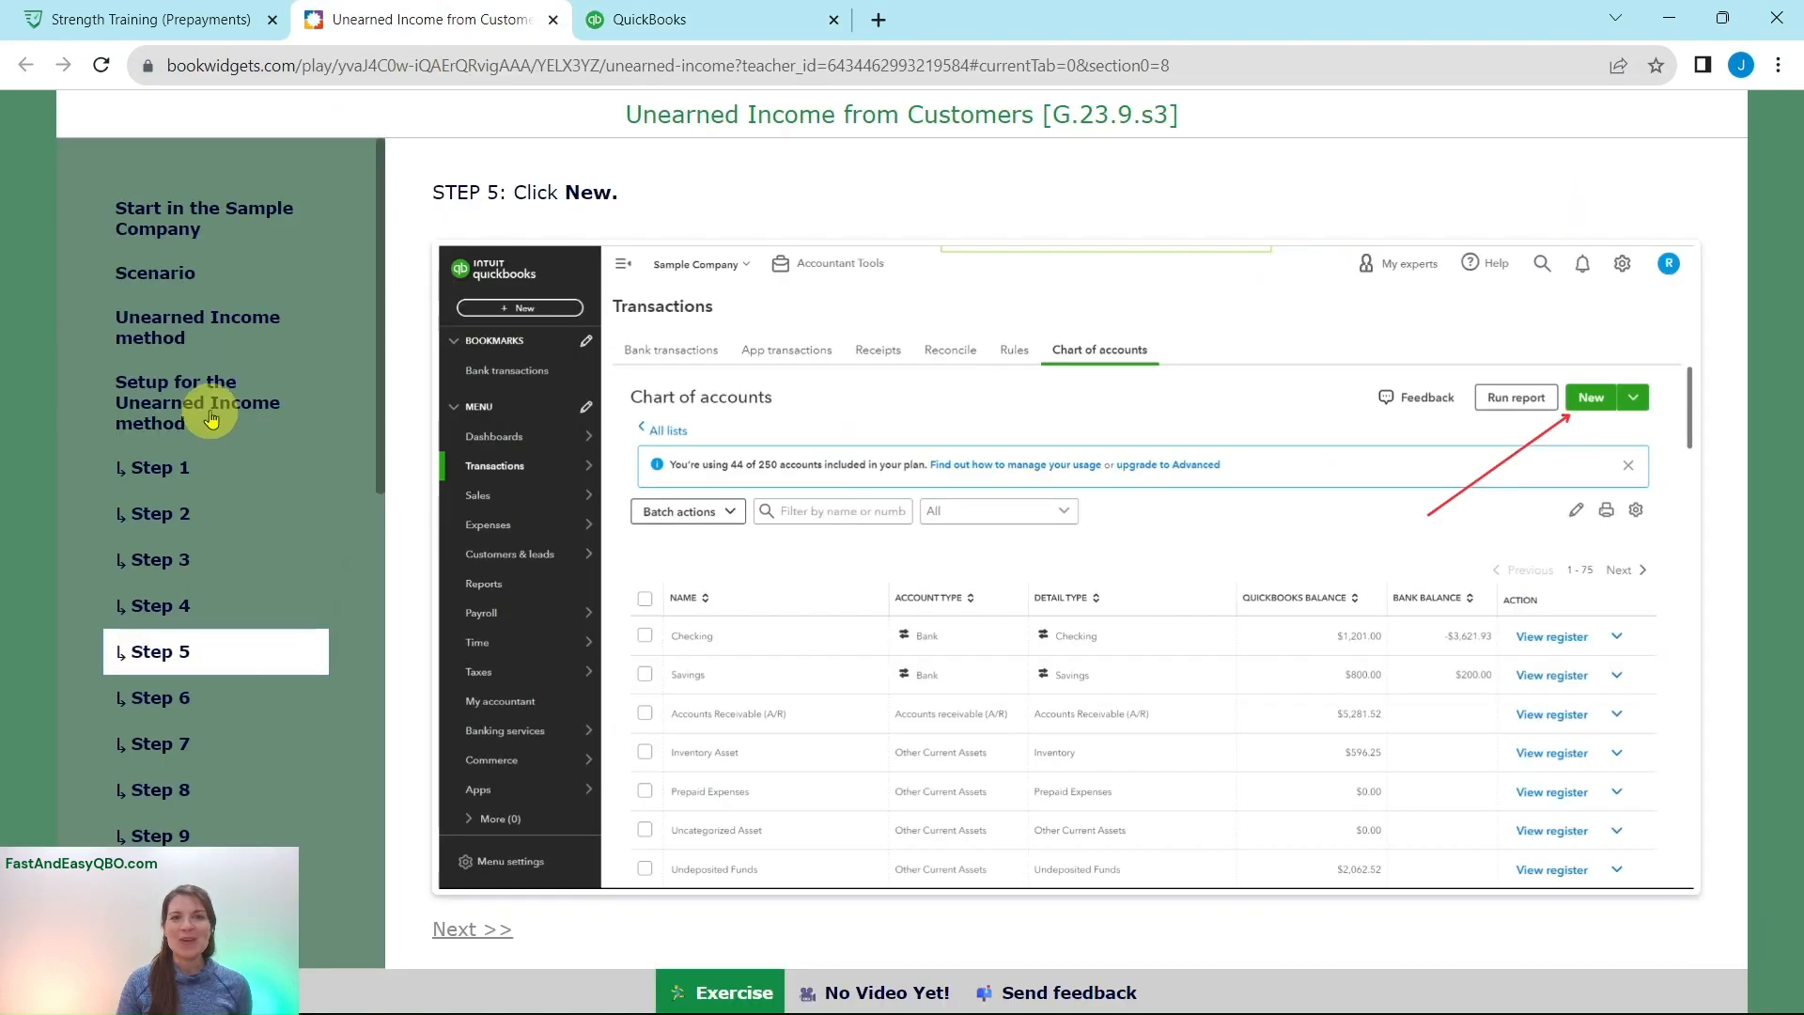
{"action": "scroll", "coordinate": [212, 411], "scroll_direction": "down", "scroll_amount": 3}
{"action": "scroll", "coordinate": [212, 411], "scroll_direction": "down", "scroll_amount": 3}
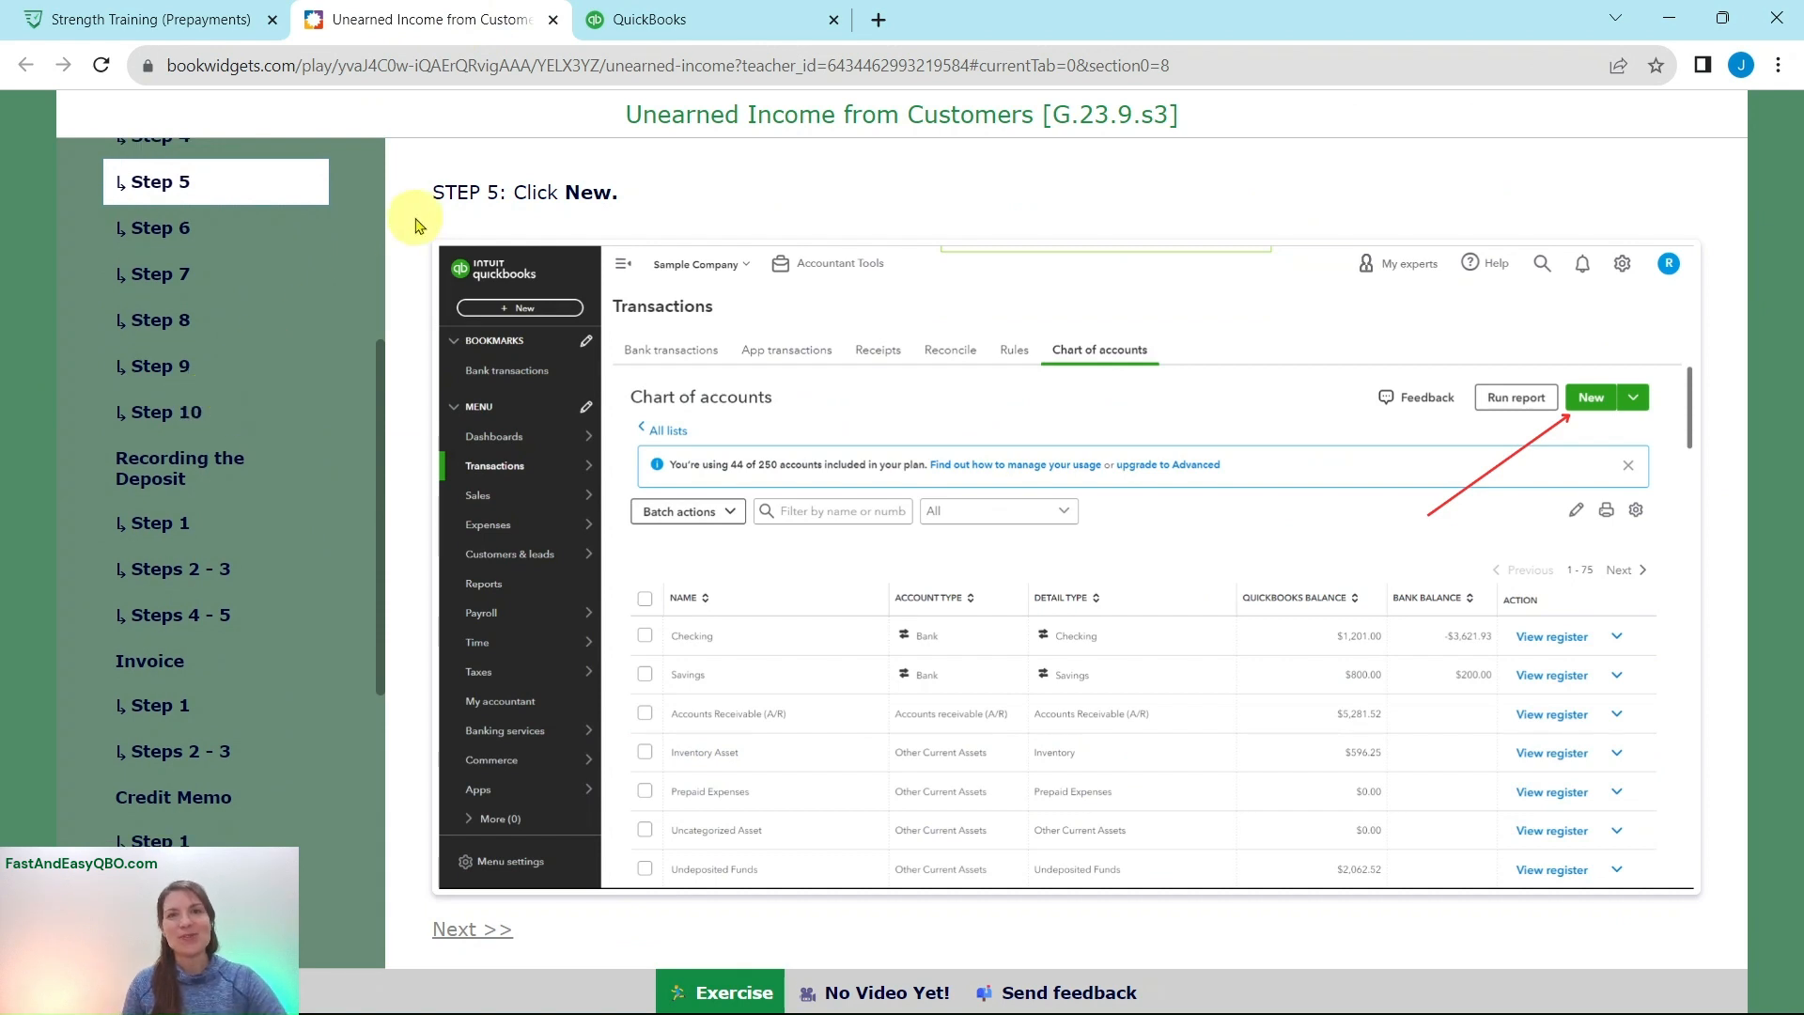
{"action": "left_click", "coordinate": [658, 23]}
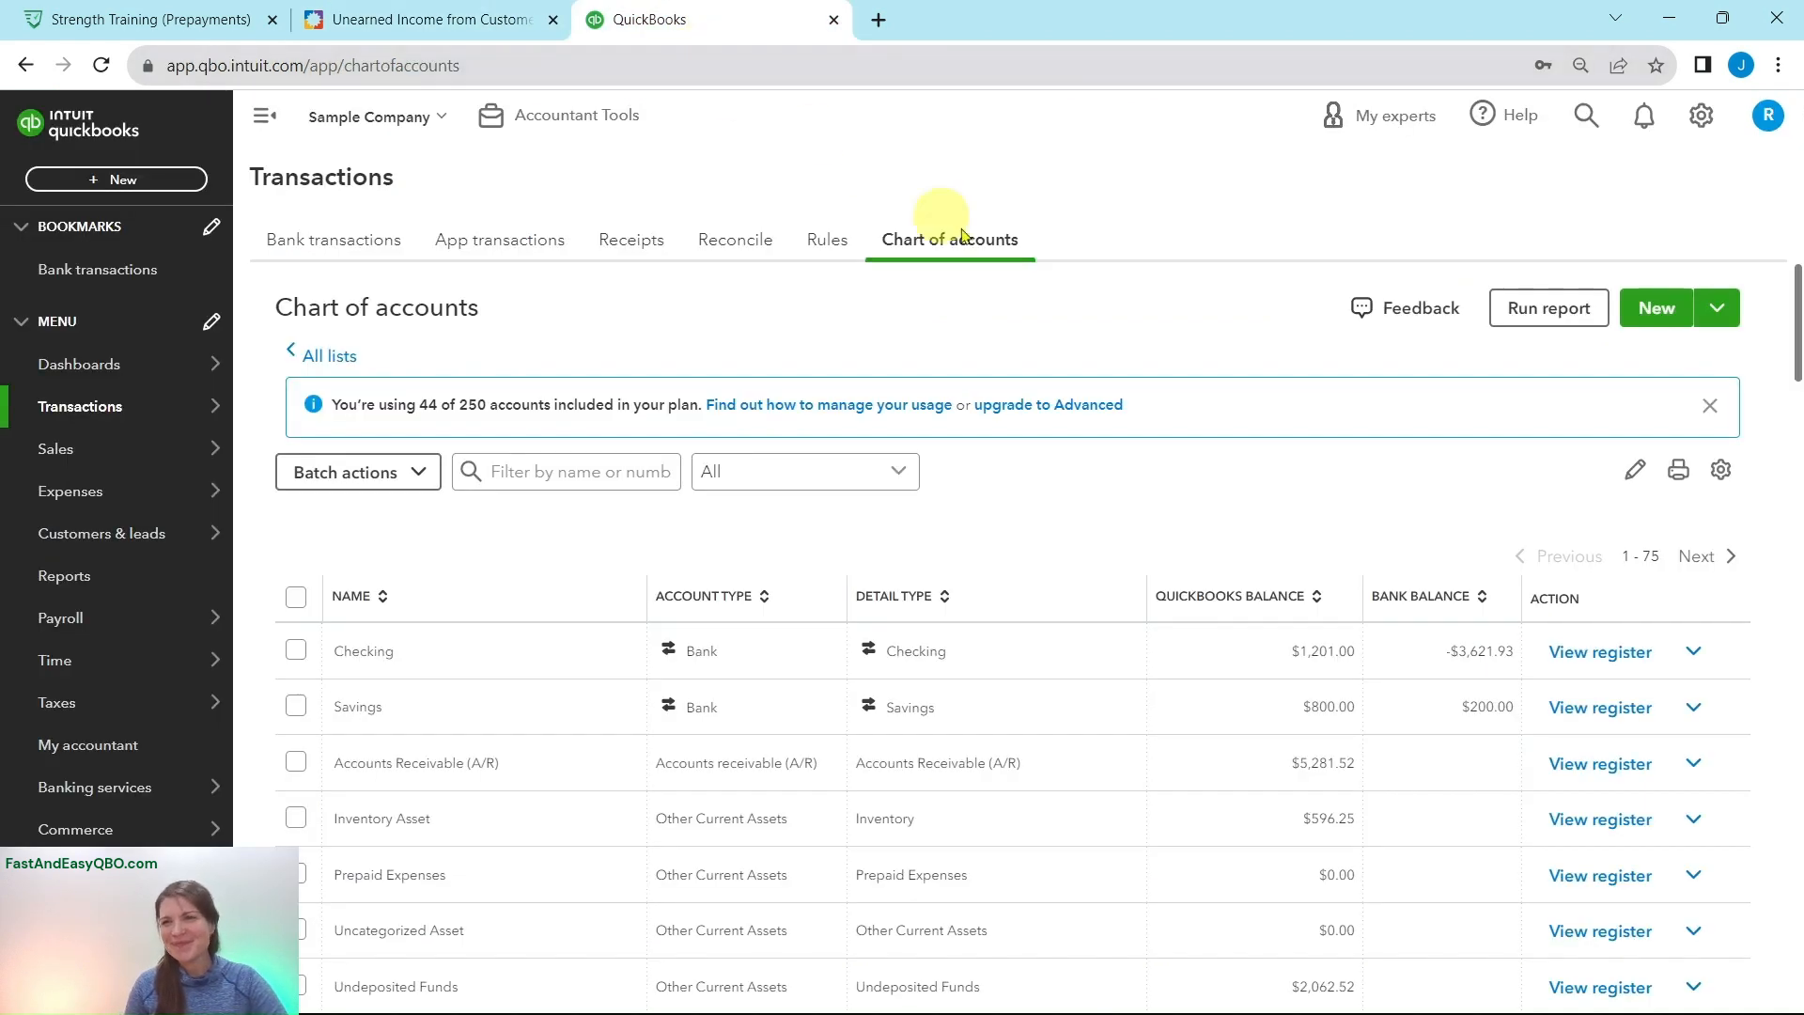
{"action": "left_click", "coordinate": [1655, 314]}
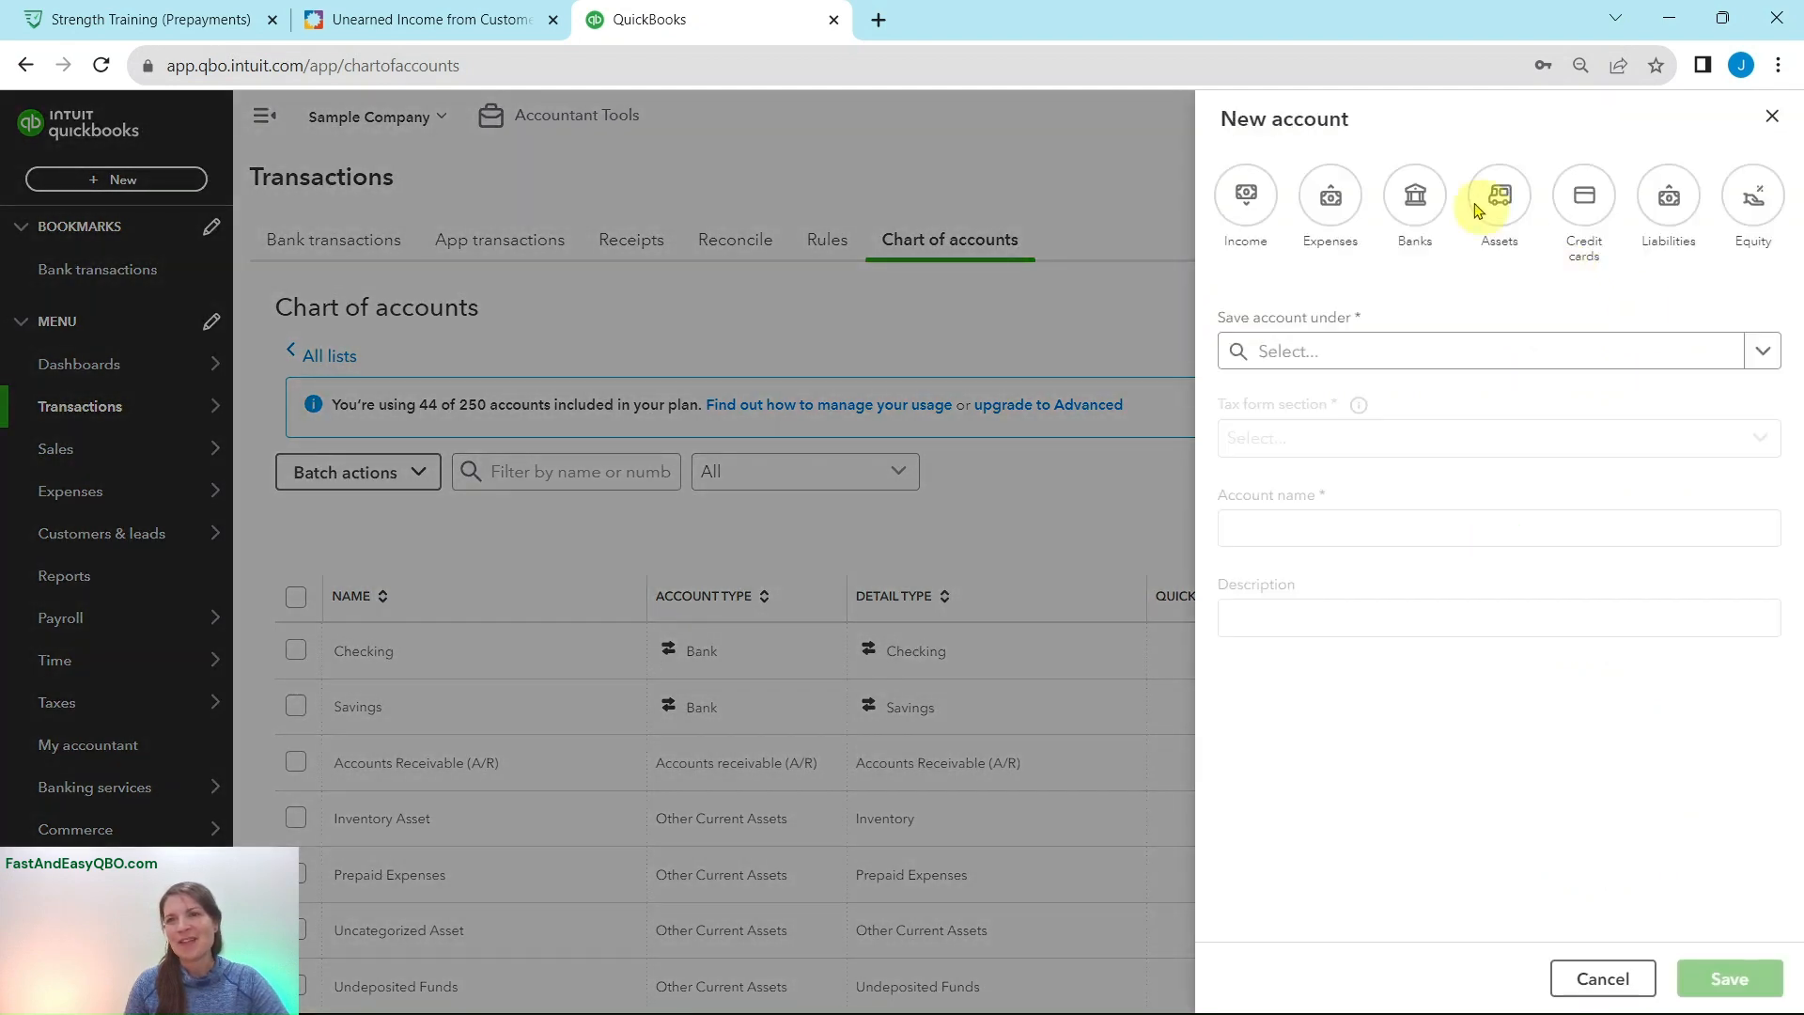
Step: Following Step 6 of the exercise, set the new QuickBooks account's type to Liabilities and save it under Other Current Liabilities
{"action": "left_click", "coordinate": [504, 36]}
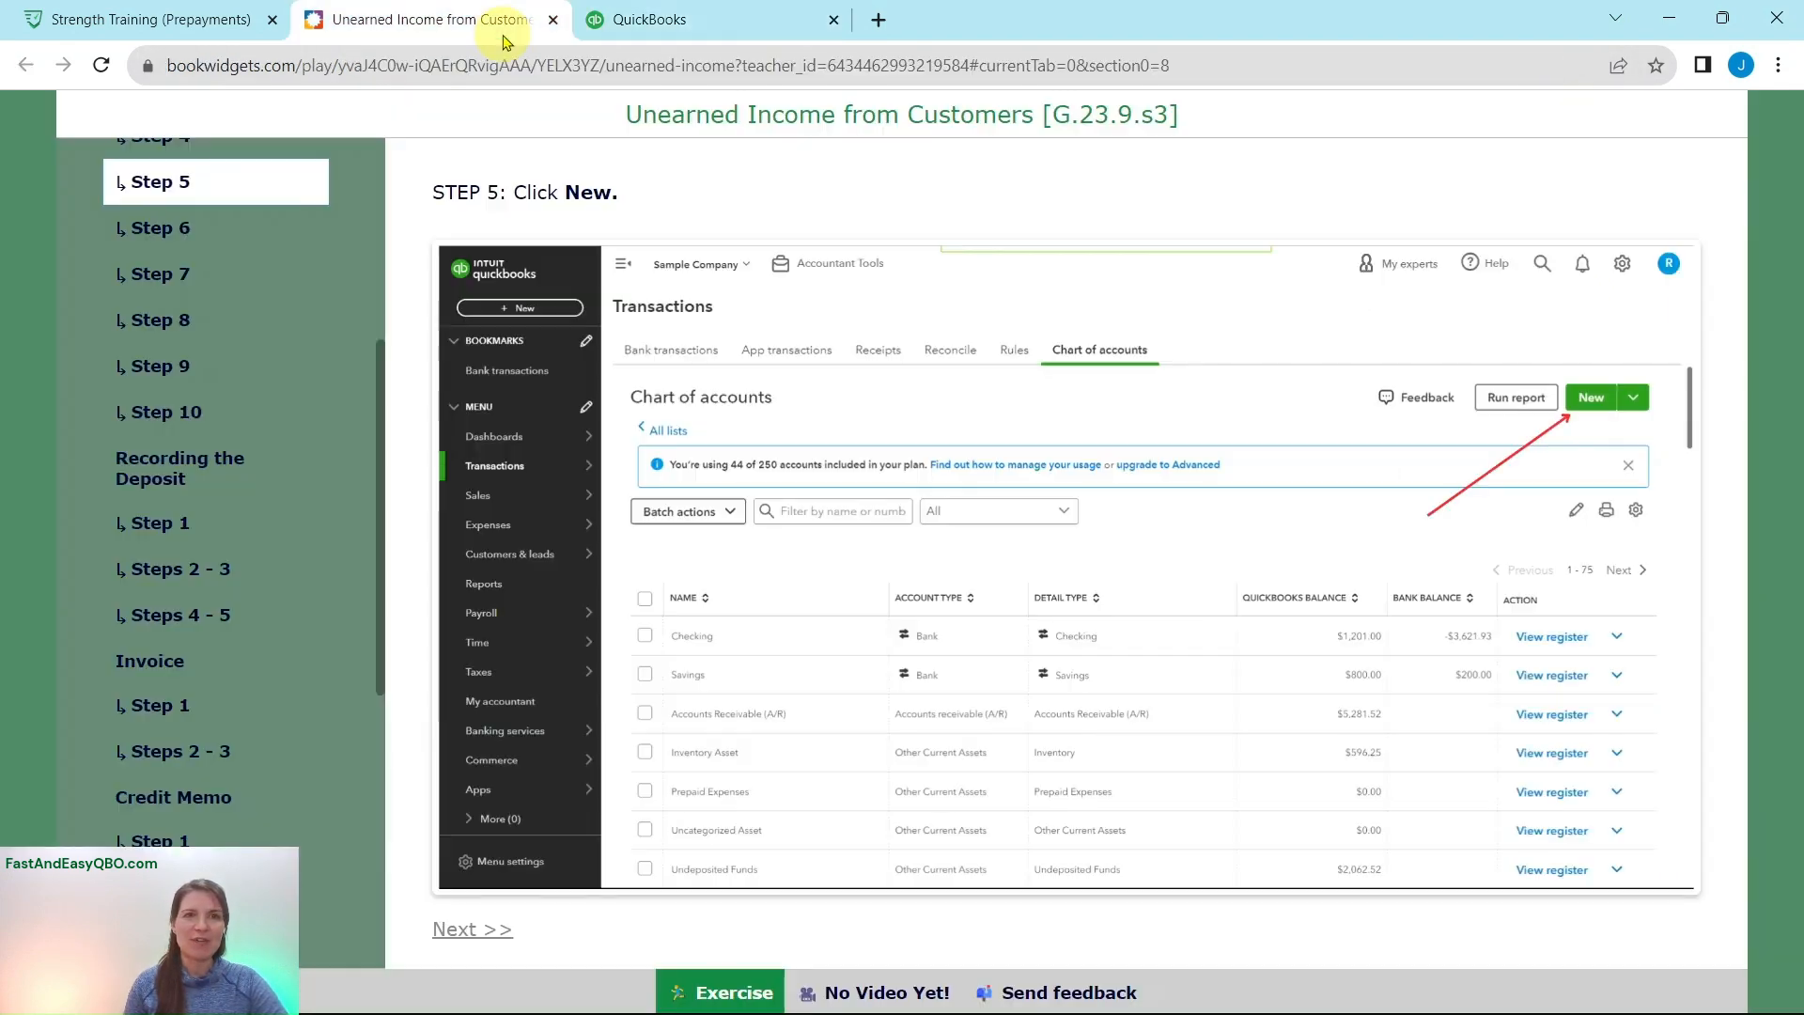
{"action": "left_click", "coordinate": [161, 233]}
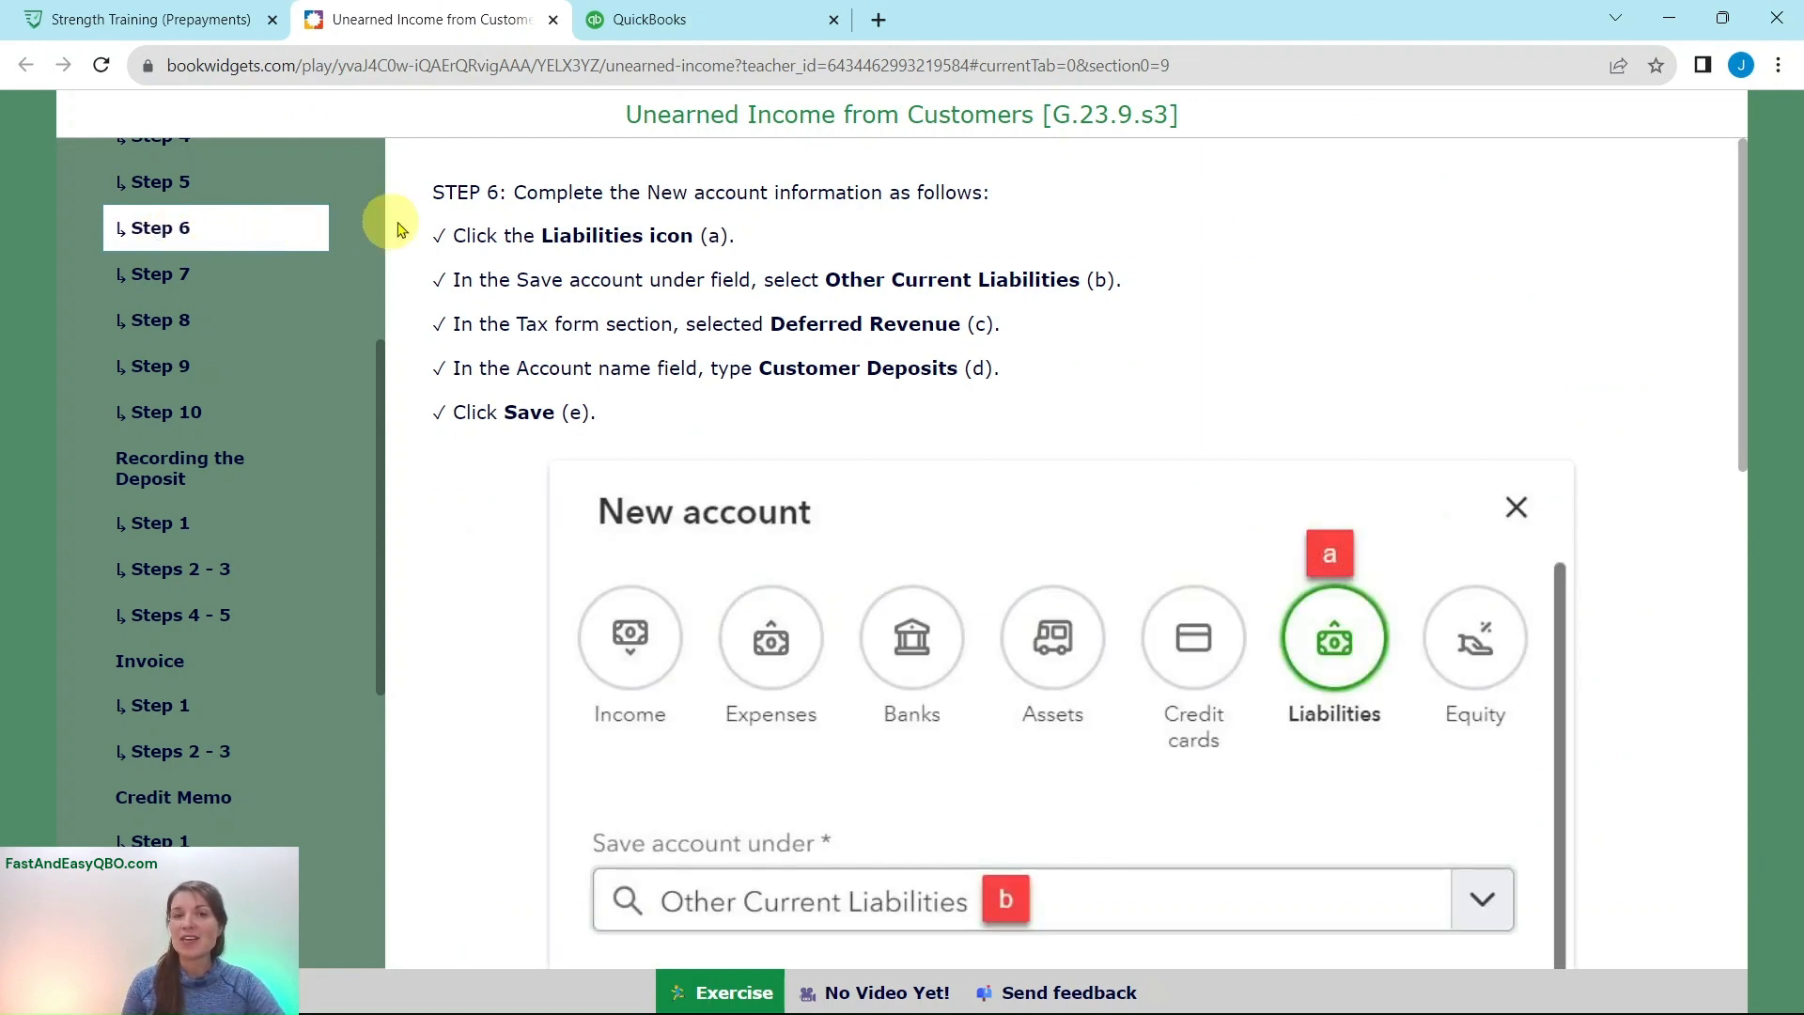
{"action": "left_click", "coordinate": [669, 19]}
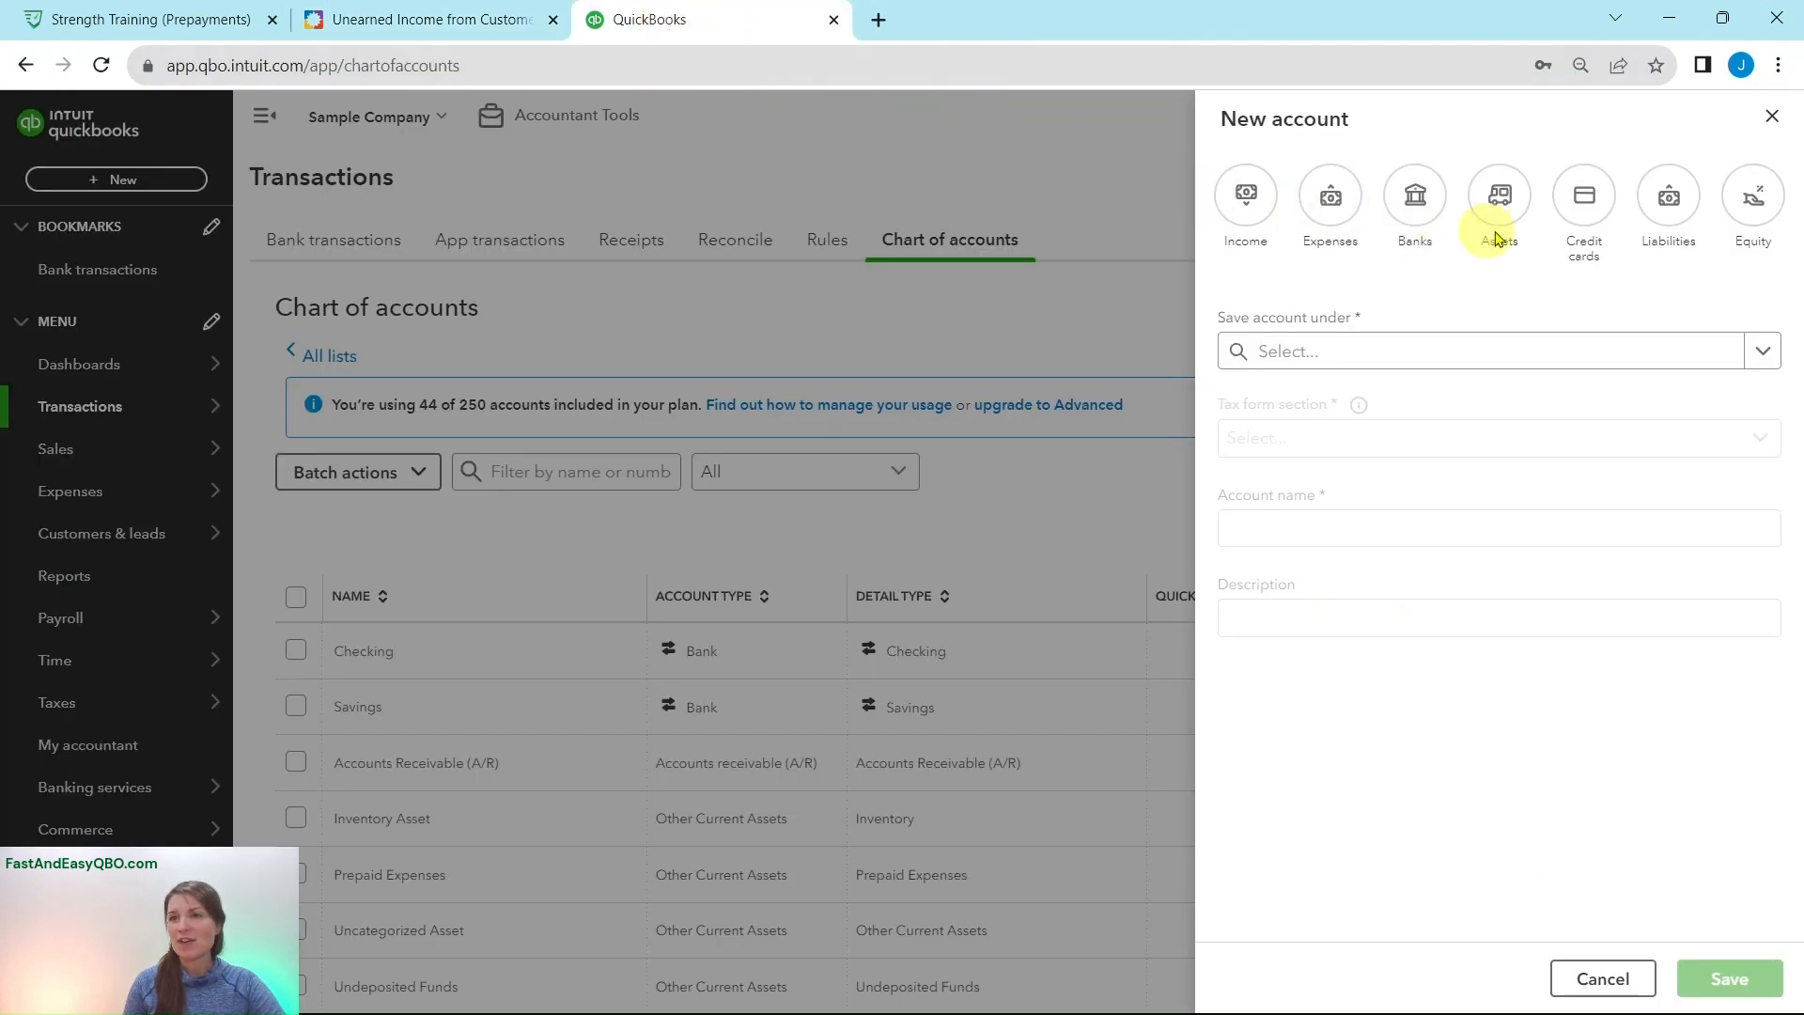
{"action": "left_click", "coordinate": [1669, 216]}
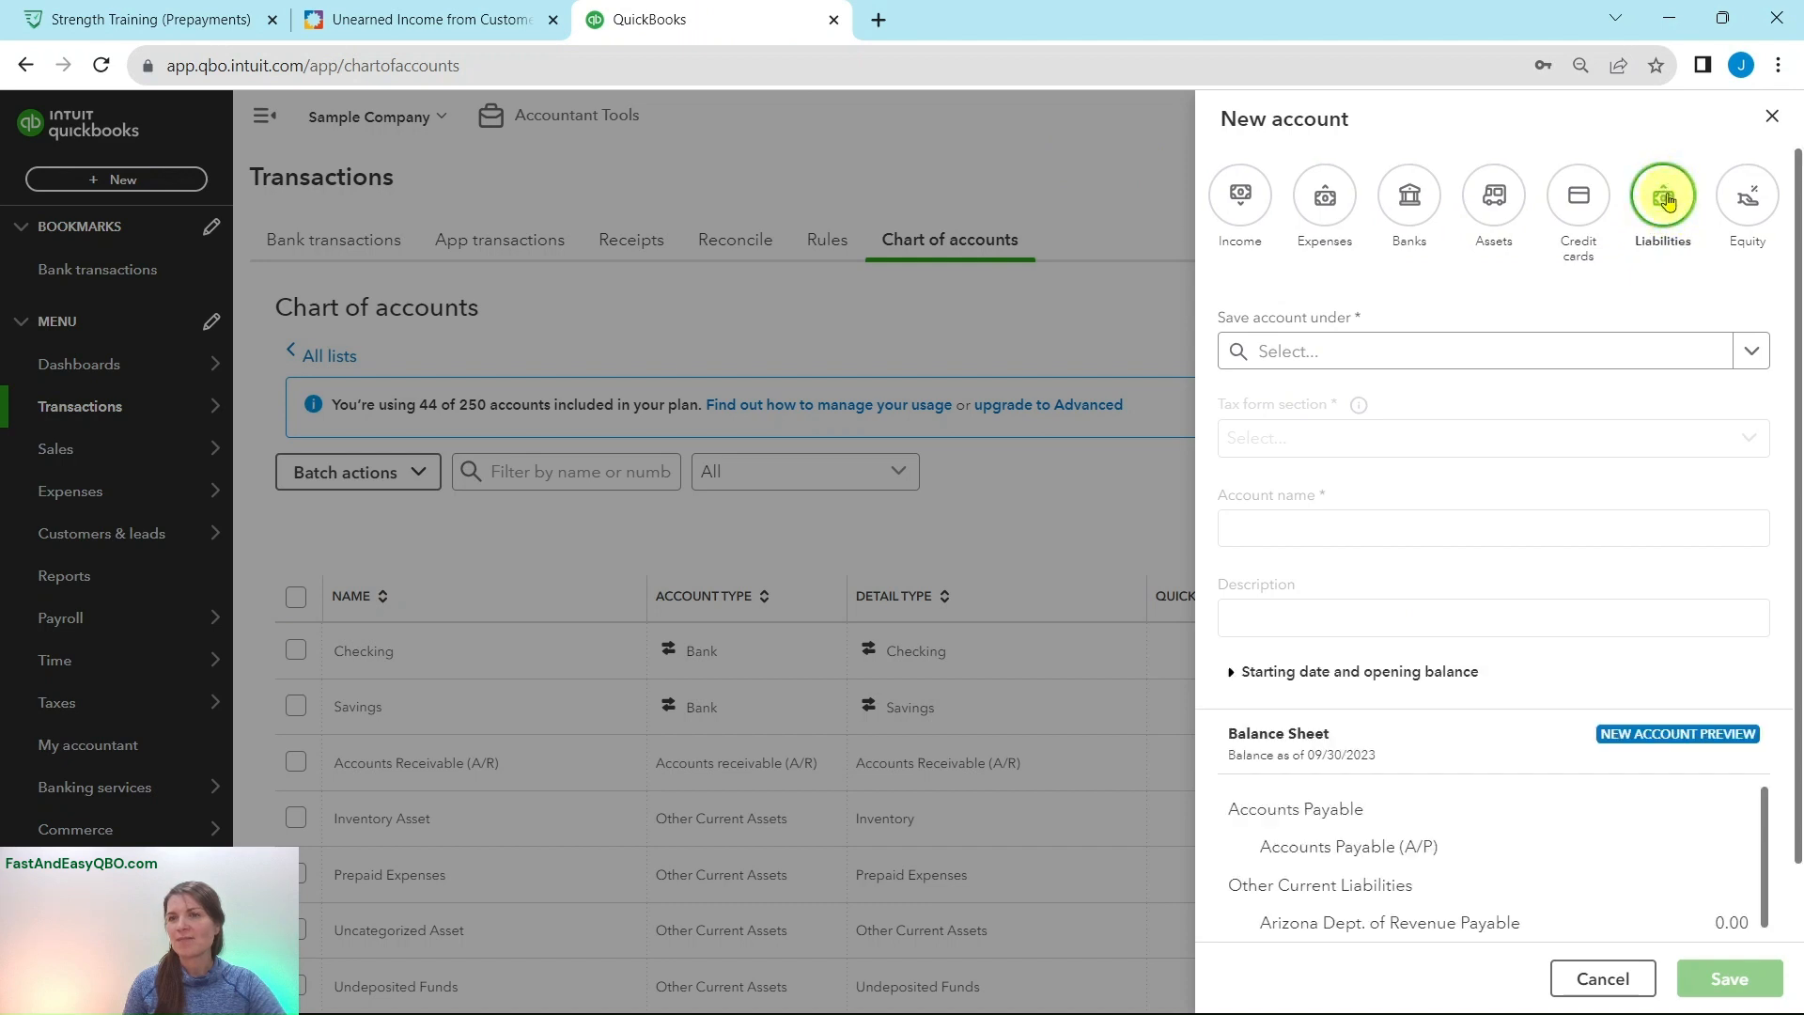
{"action": "left_click", "coordinate": [451, 20]}
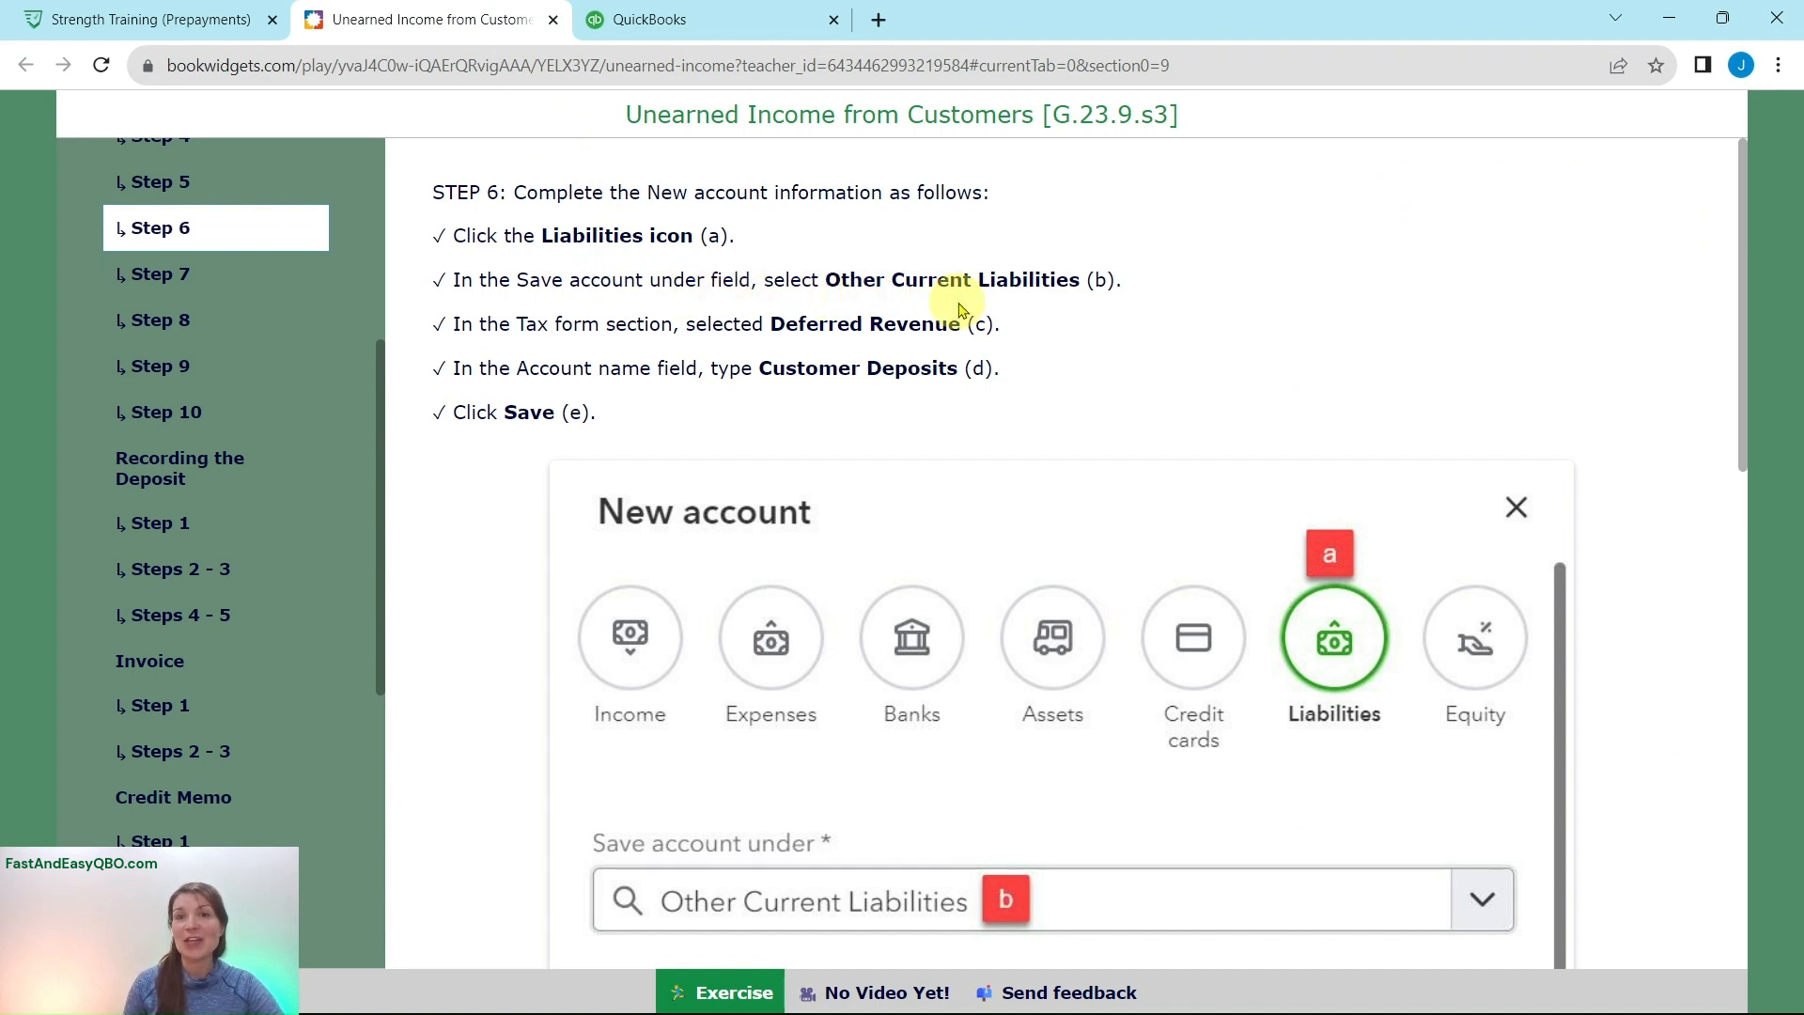
{"action": "left_click", "coordinate": [733, 18]}
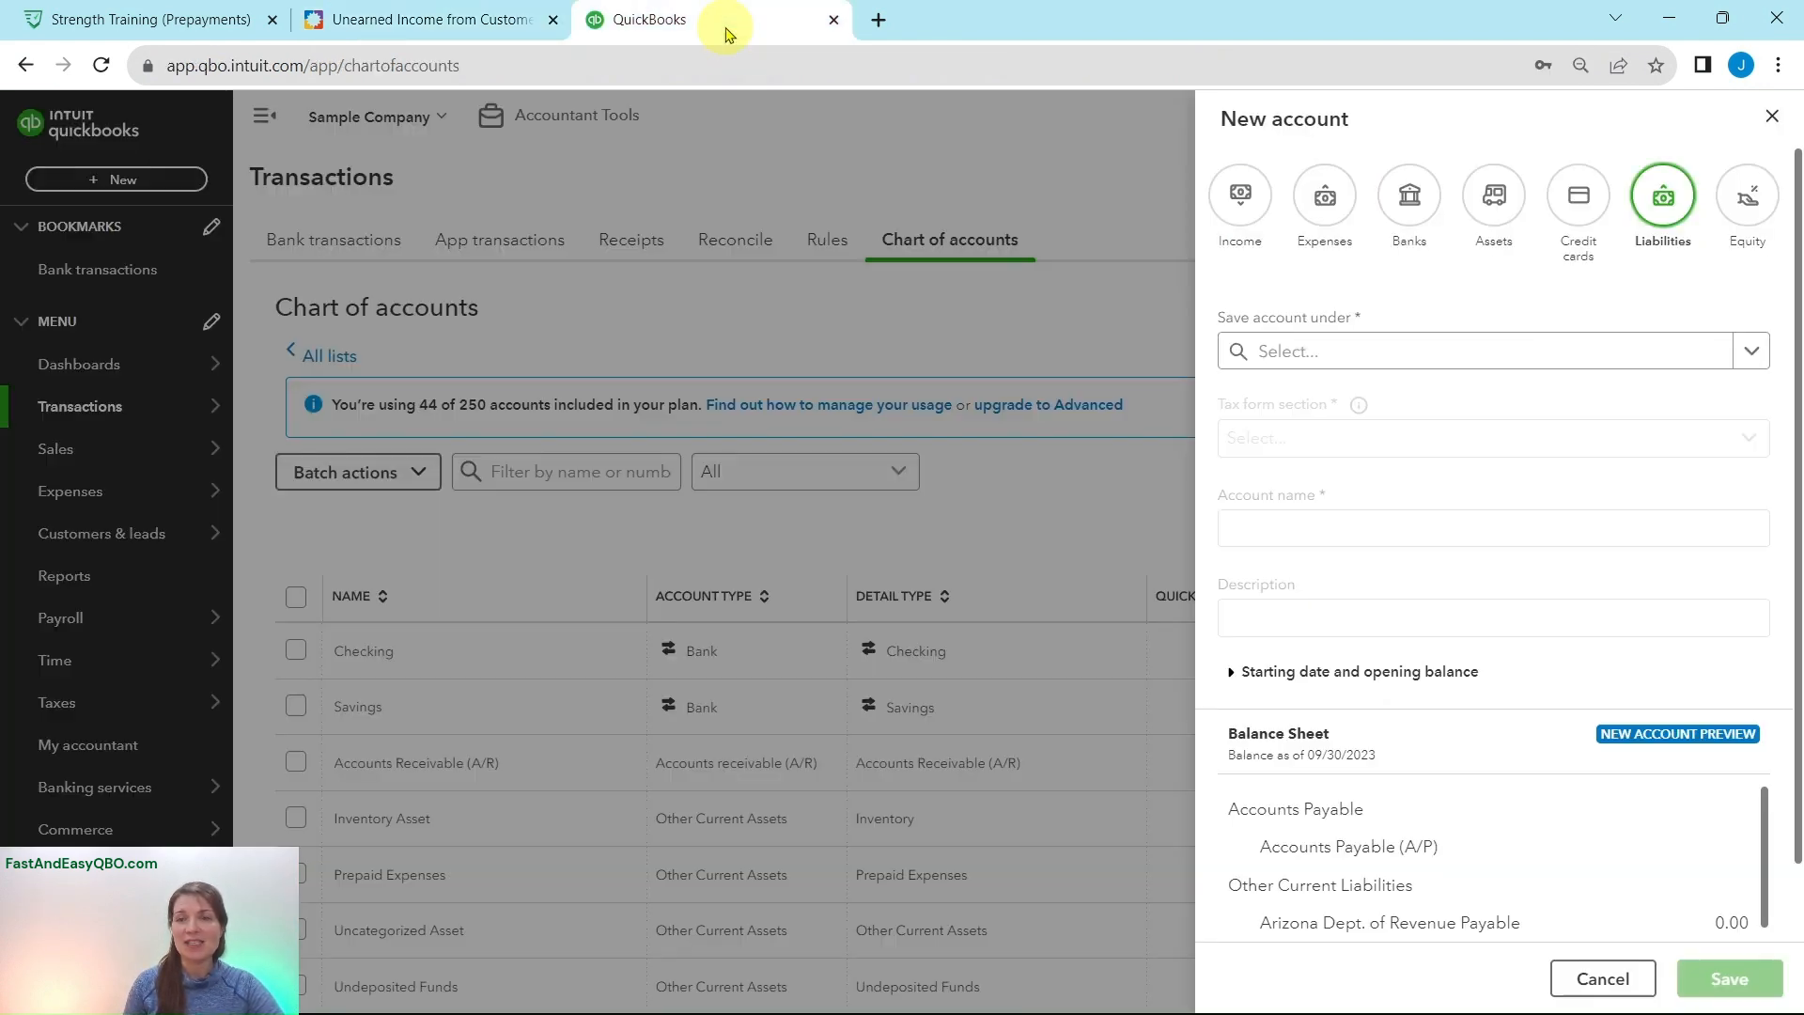
{"action": "left_click", "coordinate": [1322, 353]}
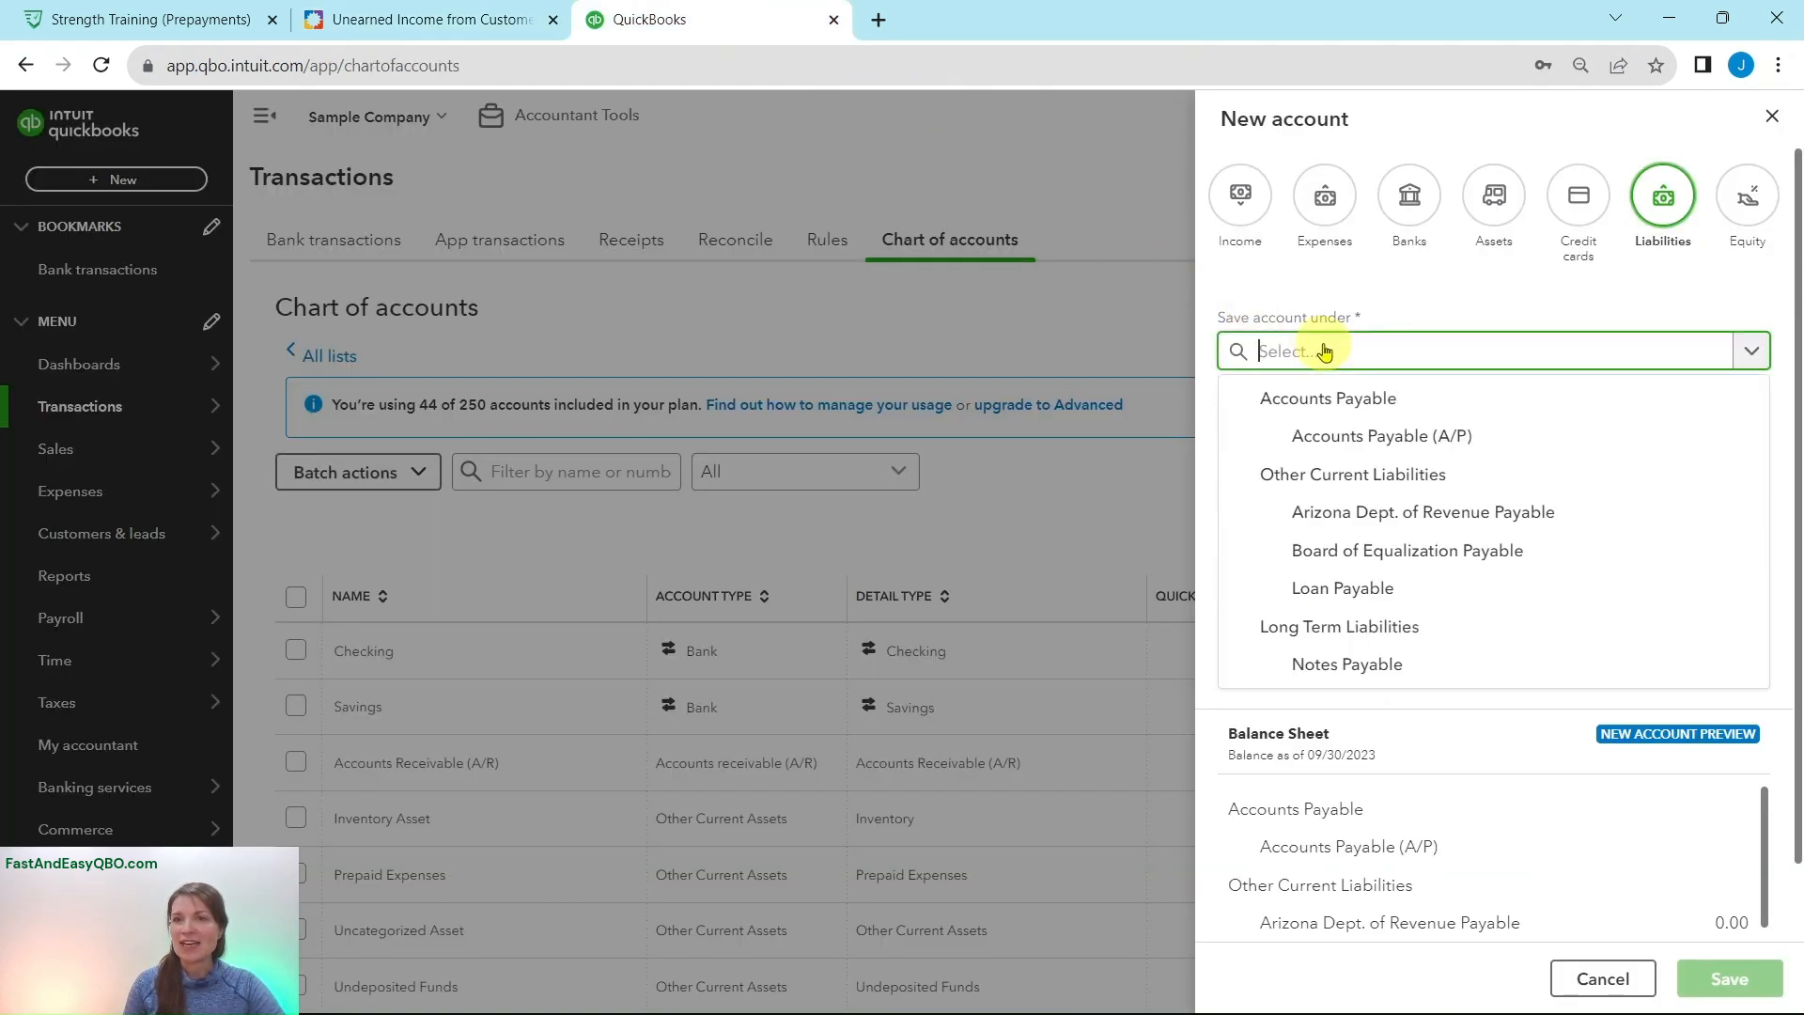
{"action": "left_click", "coordinate": [1289, 480]}
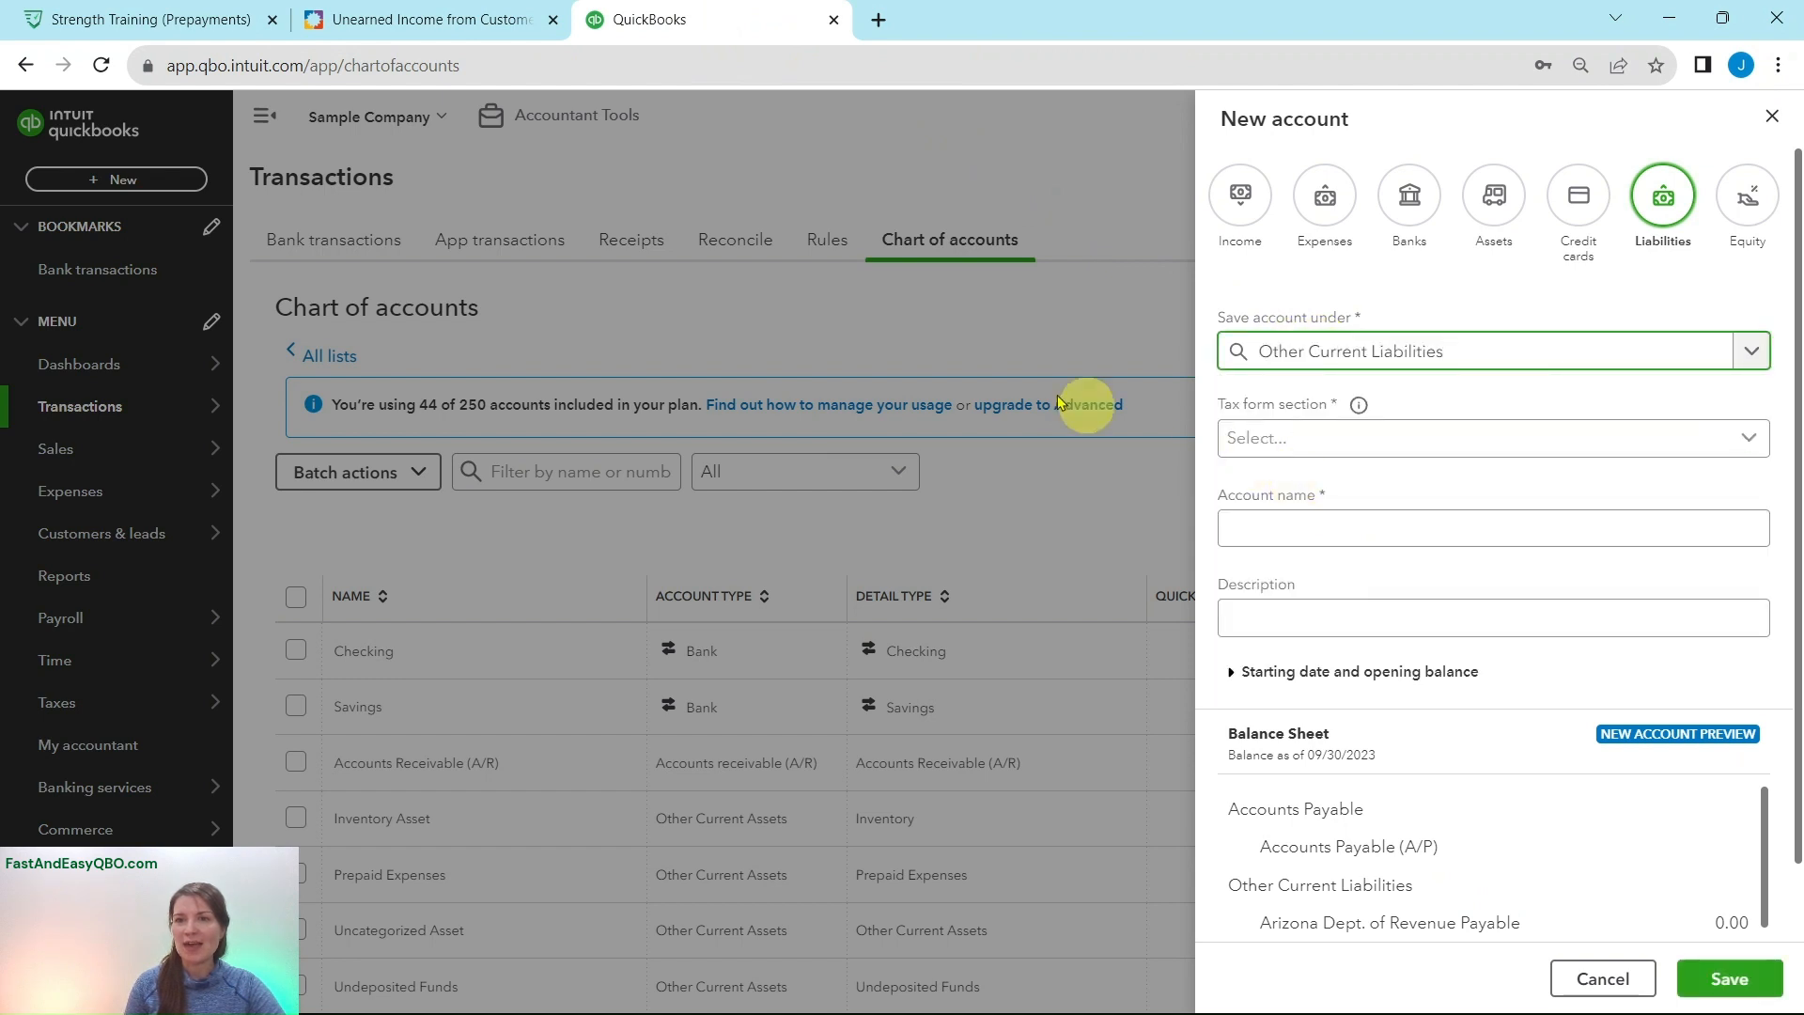
Step: Recheck Step 6 of the exercise, and set the new account's tax form section to Deferred Revenue in QuickBooks
{"action": "left_click", "coordinate": [448, 36]}
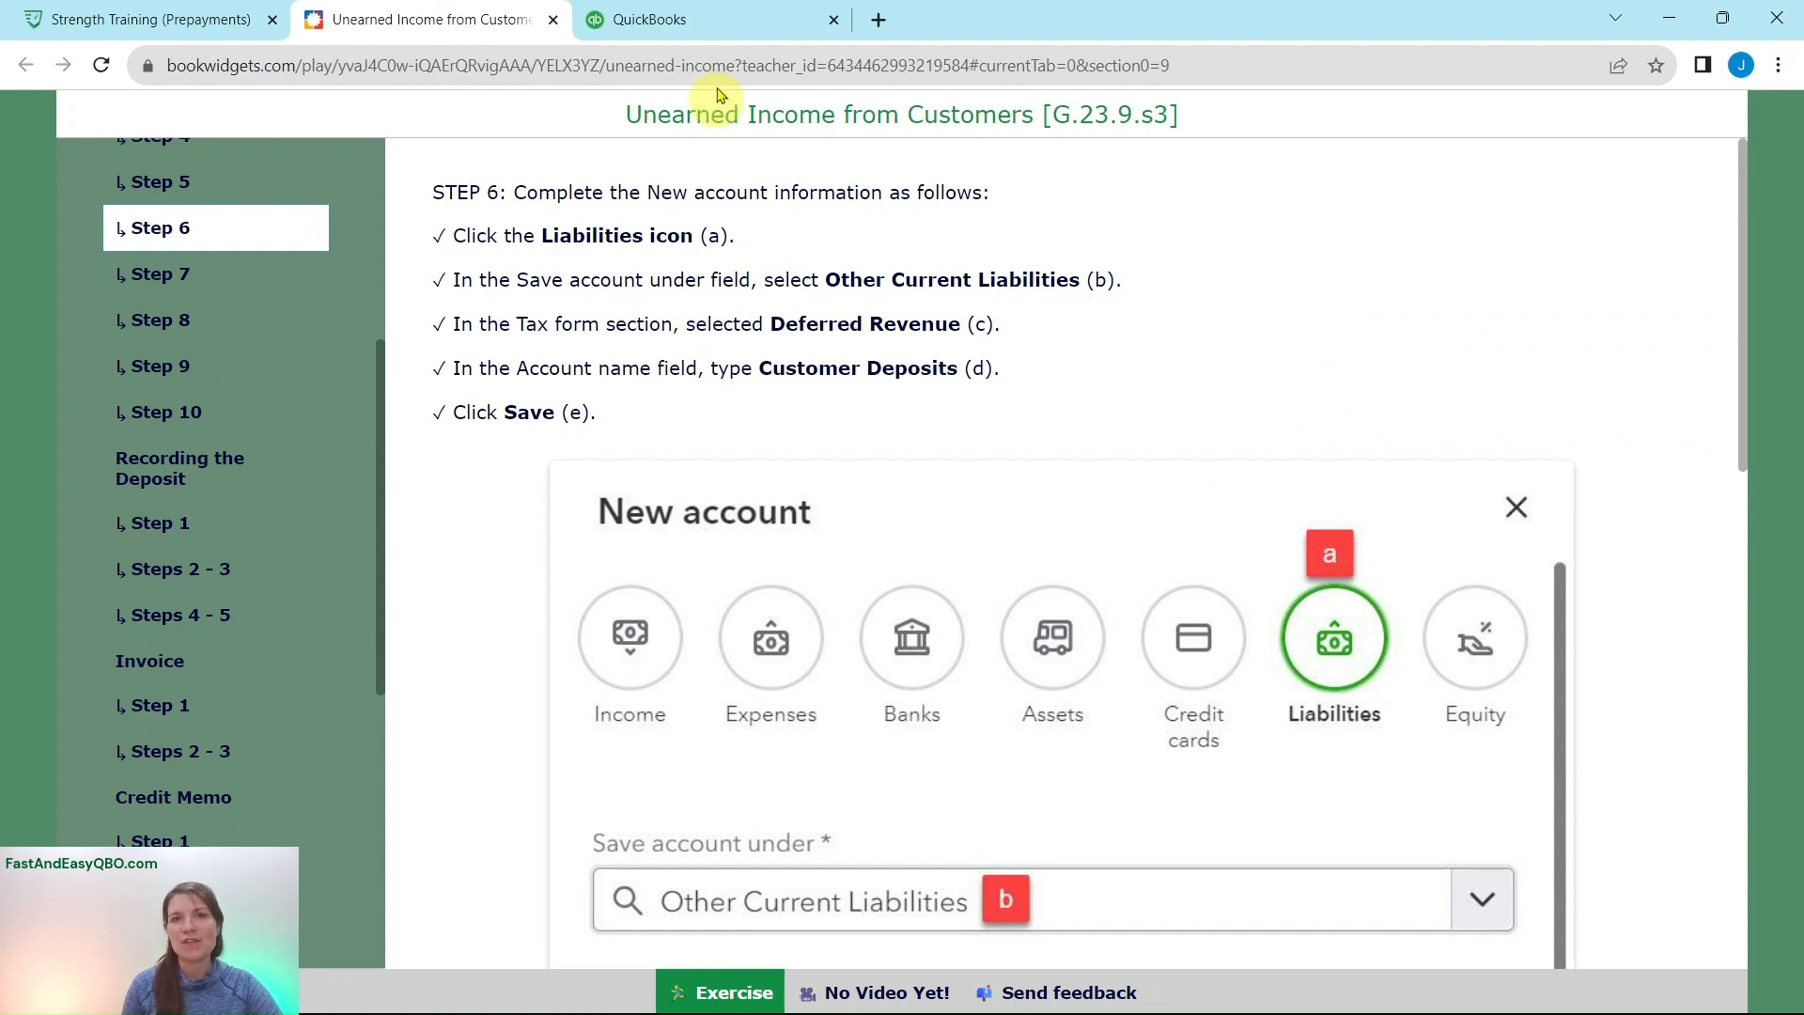
{"action": "left_click", "coordinate": [714, 20]}
{"action": "left_click", "coordinate": [1318, 452]}
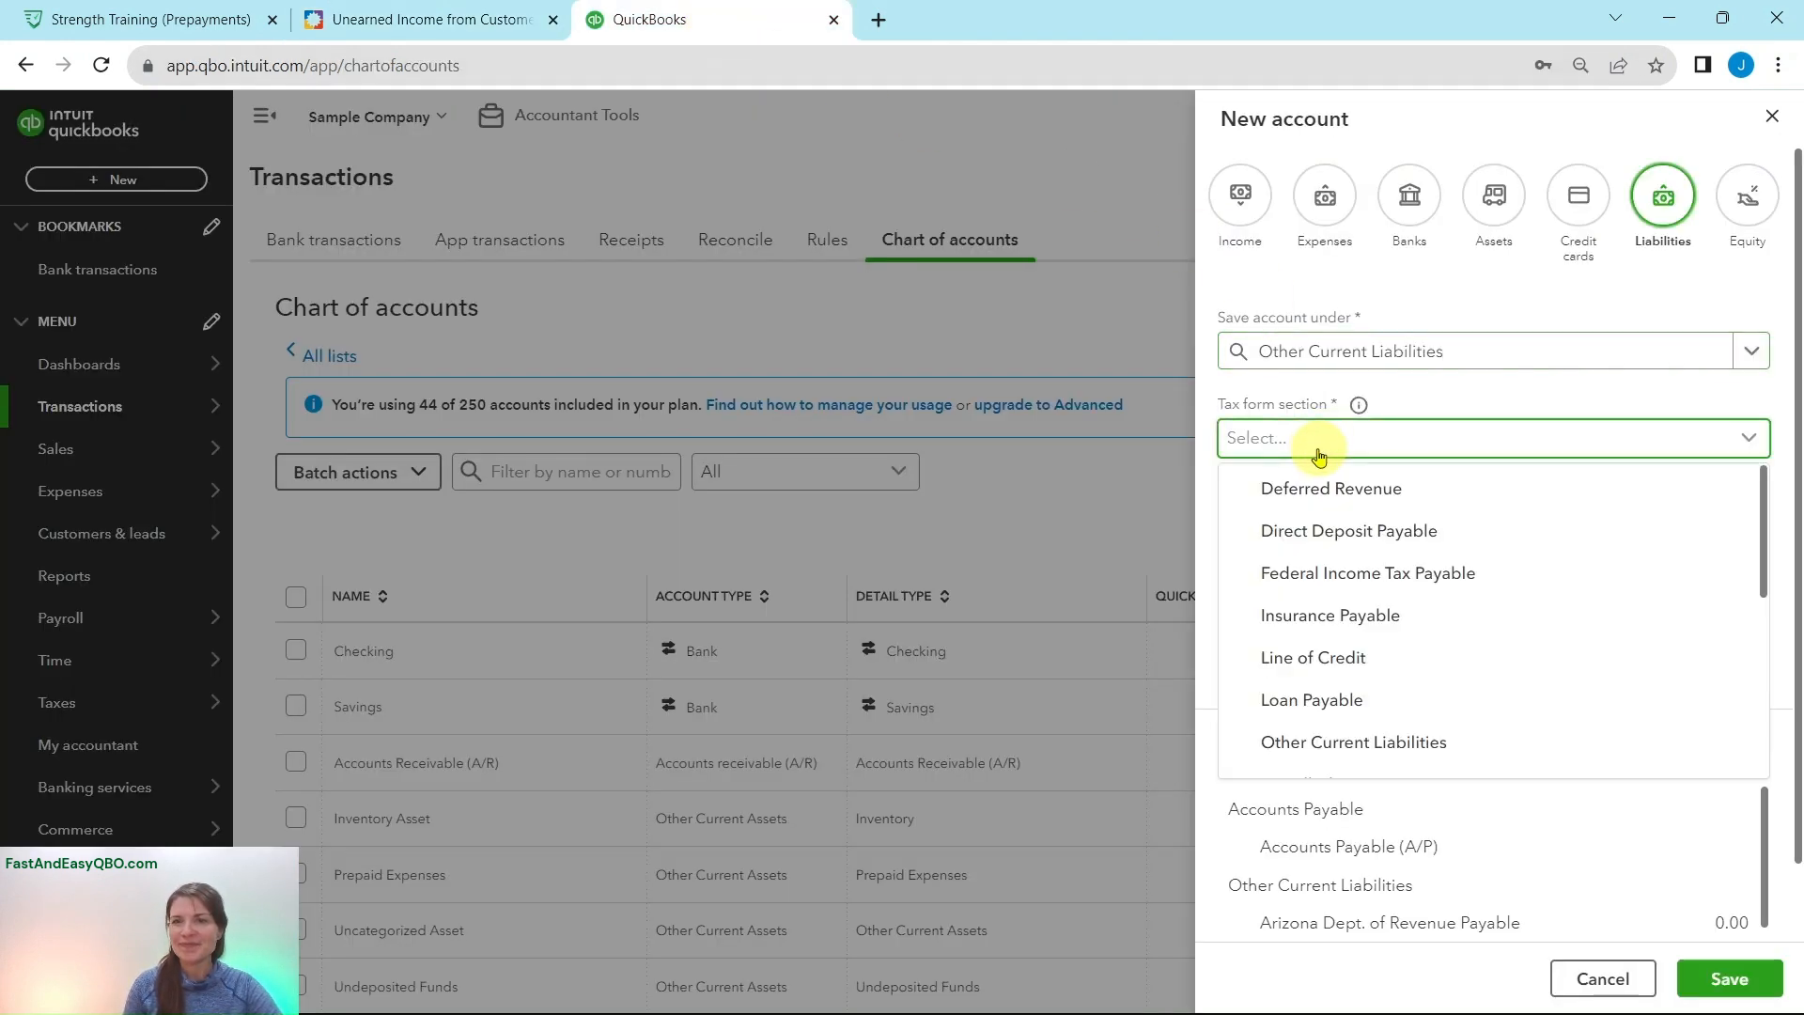
{"action": "left_click", "coordinate": [1298, 486]}
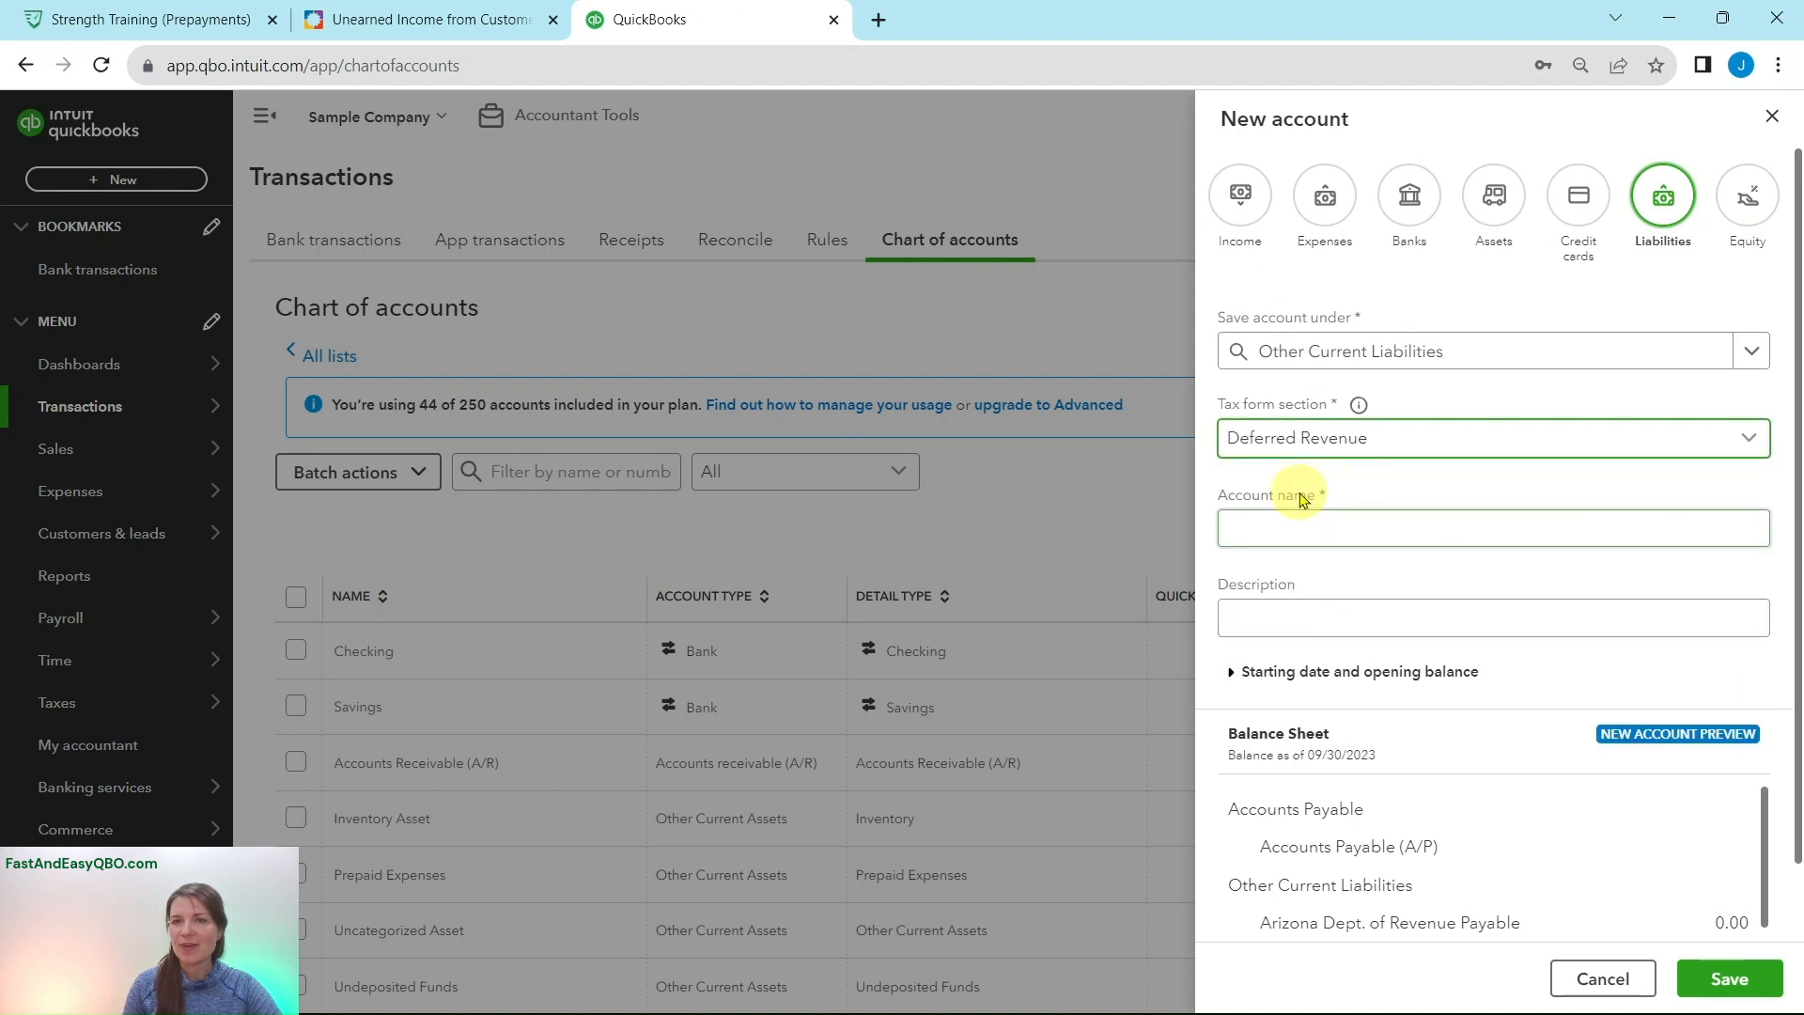
Step: Check the account name in Step 6 of the exercise, name the new QuickBooks account "Customer Deposits" and save it
{"action": "left_click", "coordinate": [489, 22]}
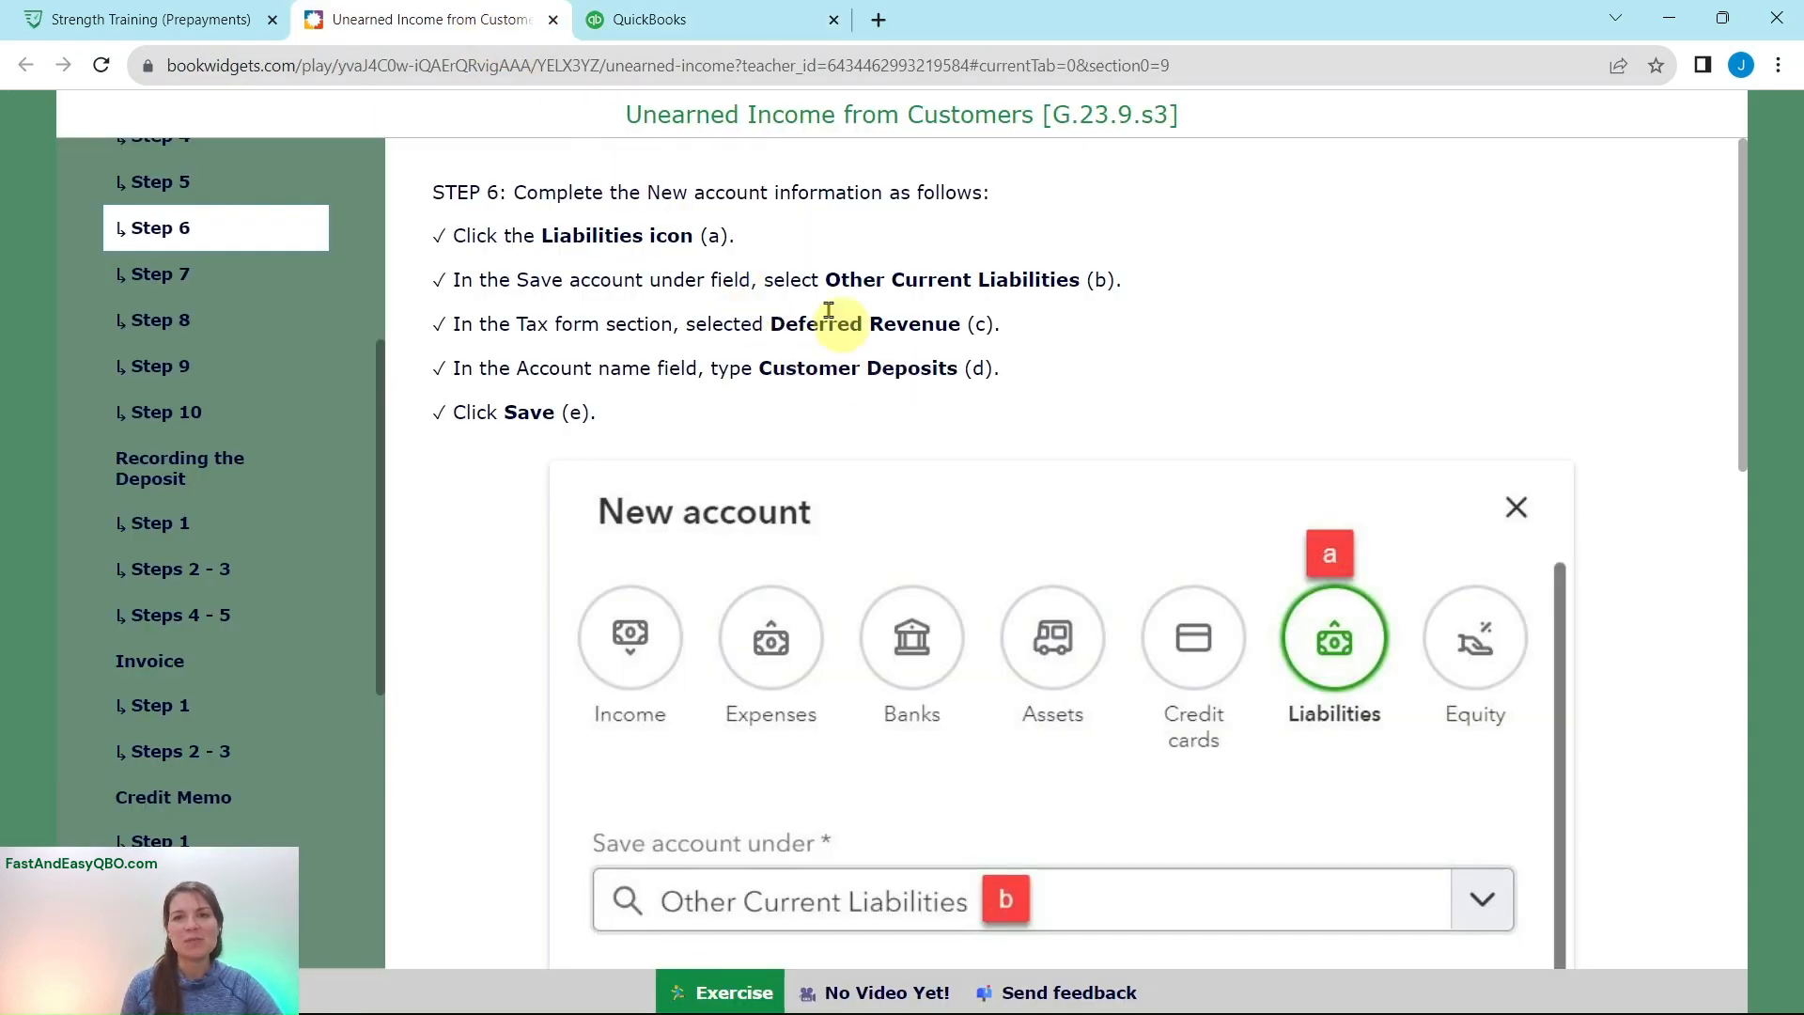
{"action": "left_click", "coordinate": [686, 26]}
{"action": "left_click", "coordinate": [1349, 527]}
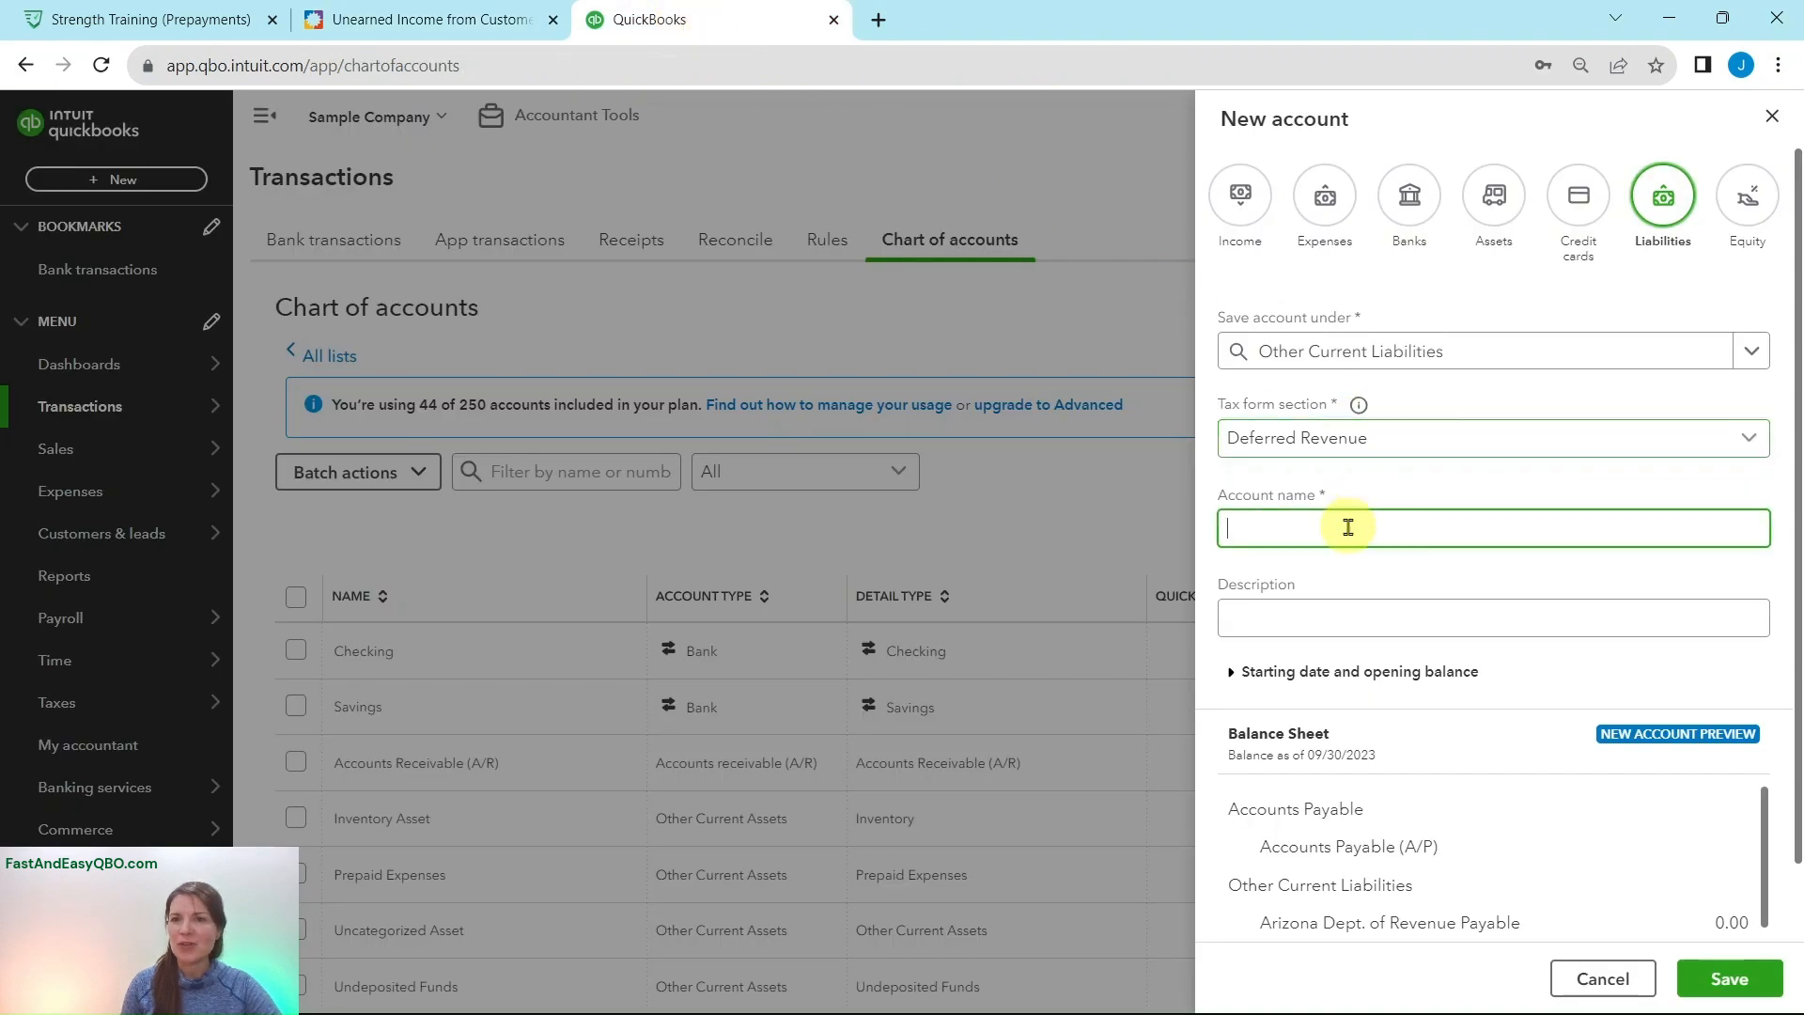
{"action": "type", "text": "Customer Deposits"}
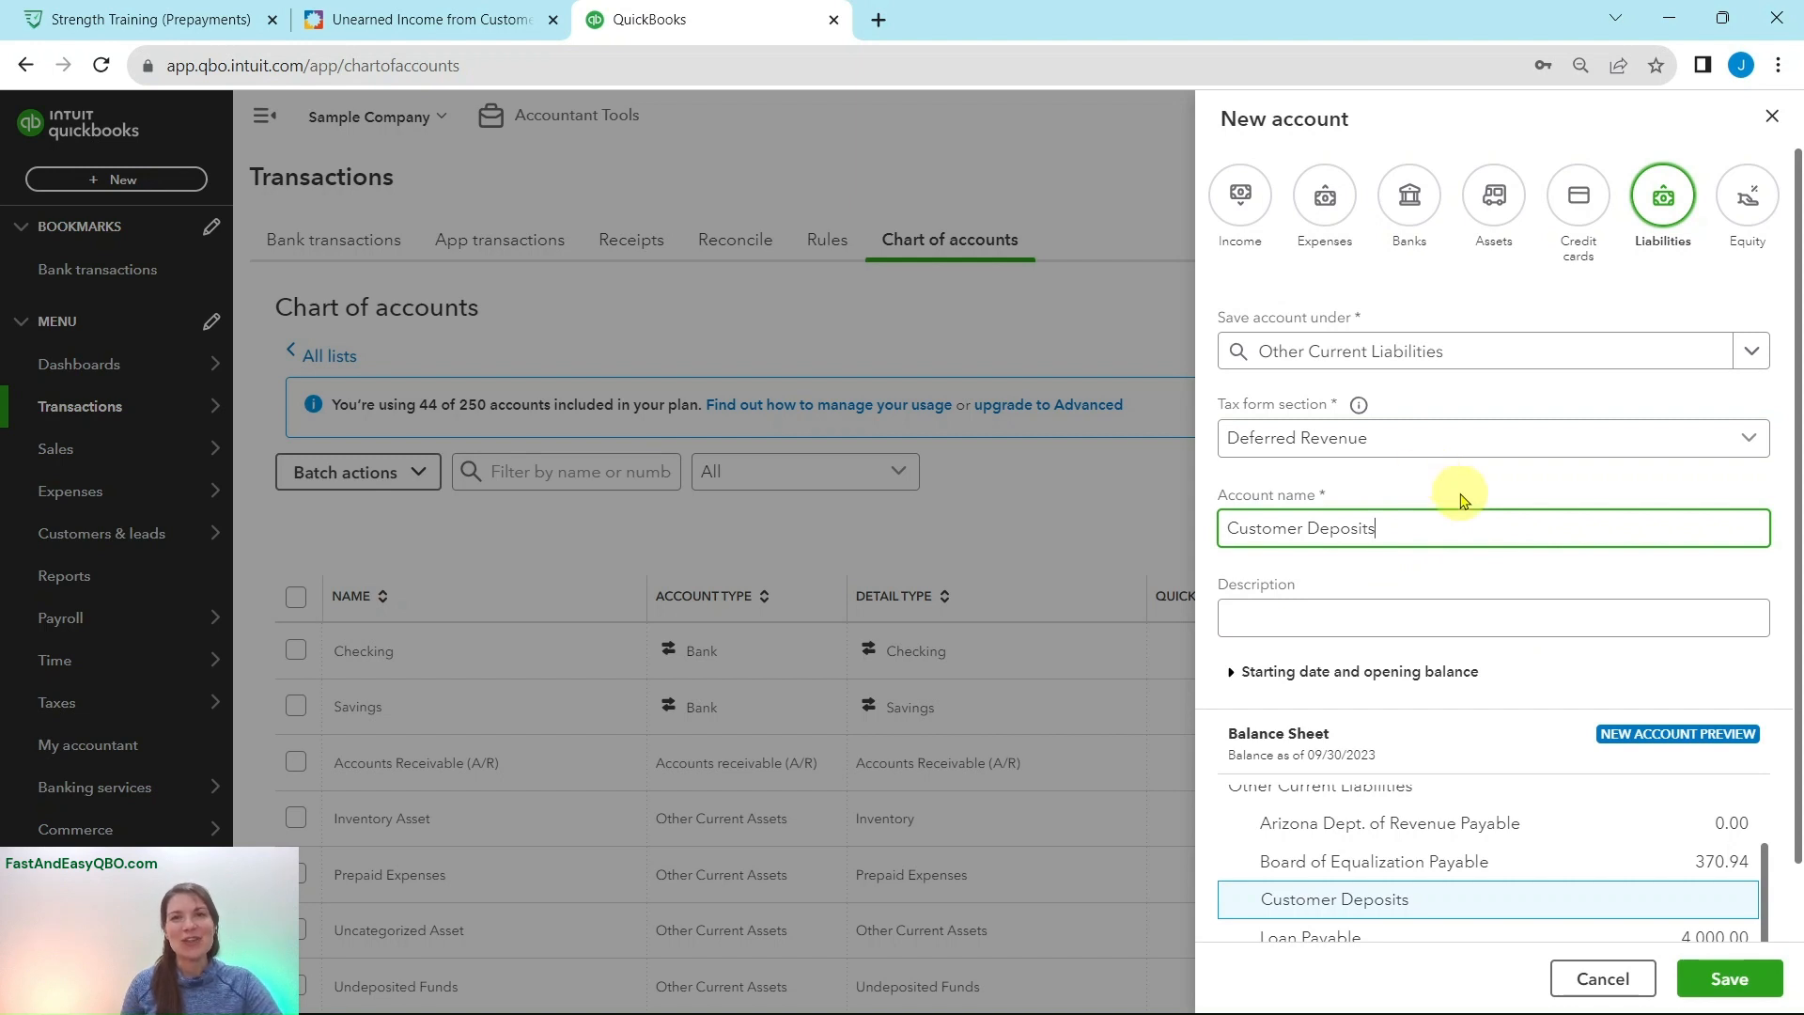
{"action": "left_click", "coordinate": [1725, 978]}
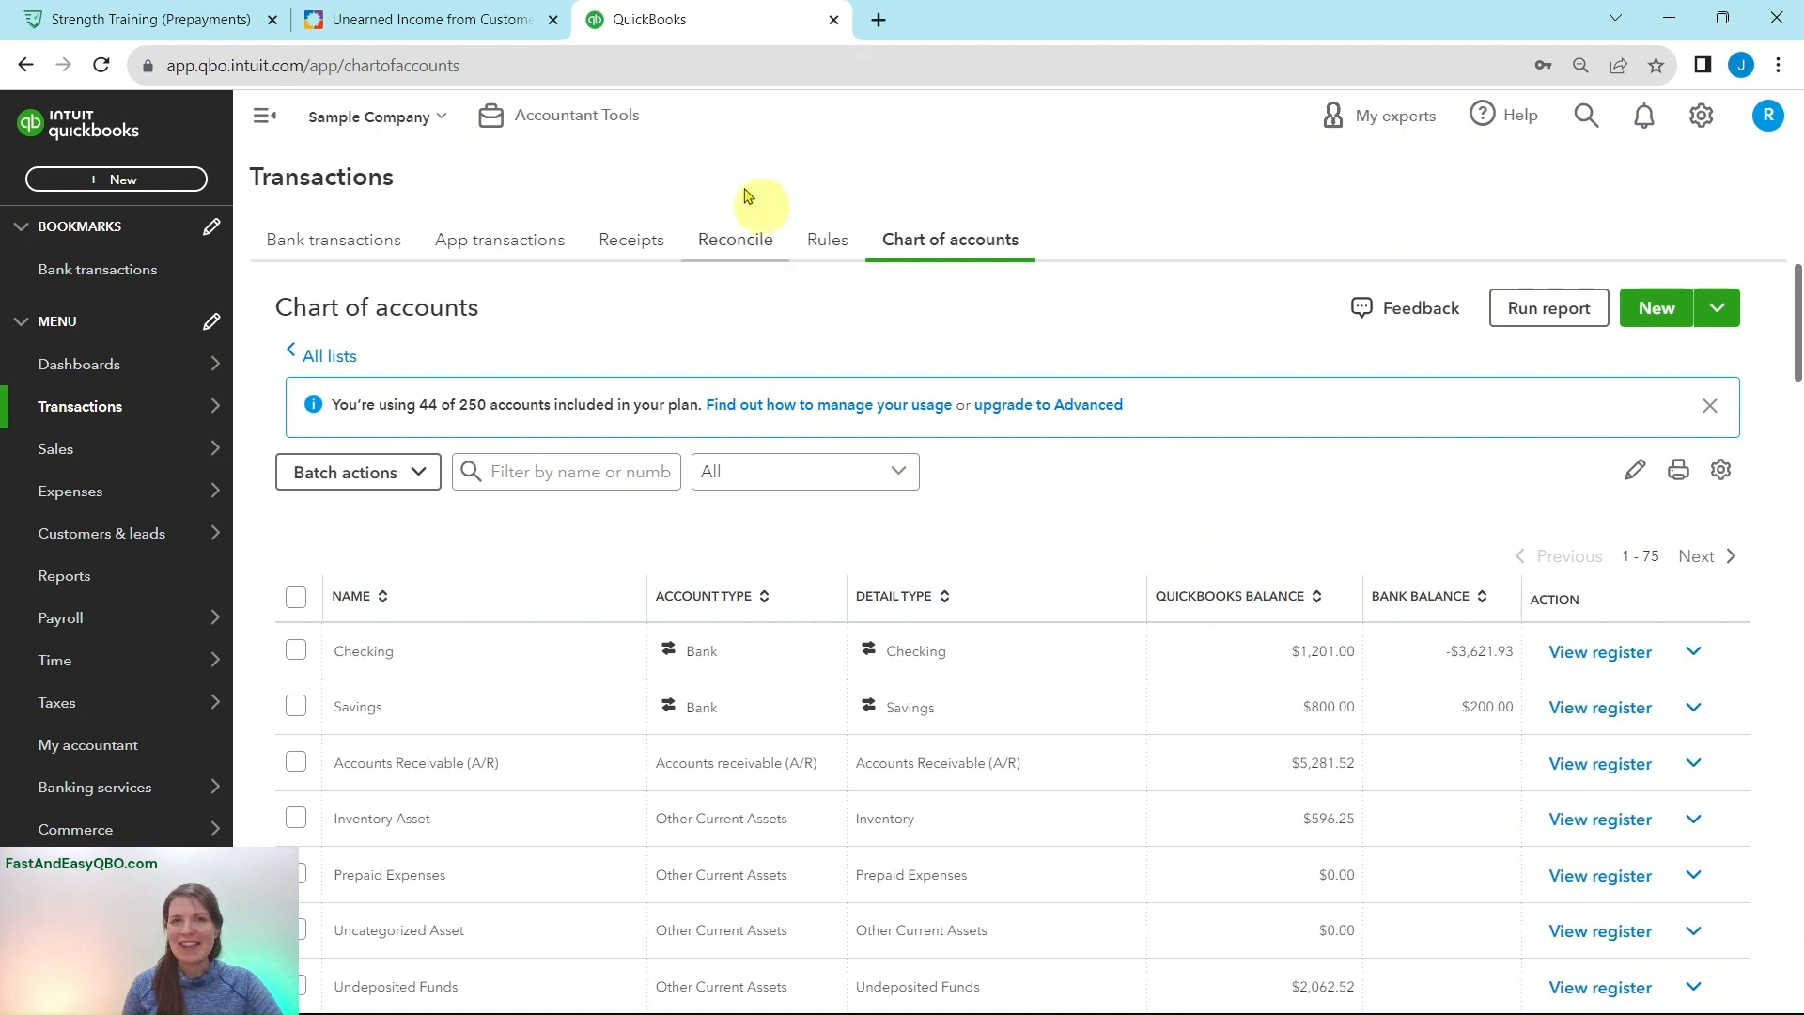
Step: Check Step 7 of the exercise, and open the Products and services list in QuickBooks
{"action": "left_click", "coordinate": [436, 21]}
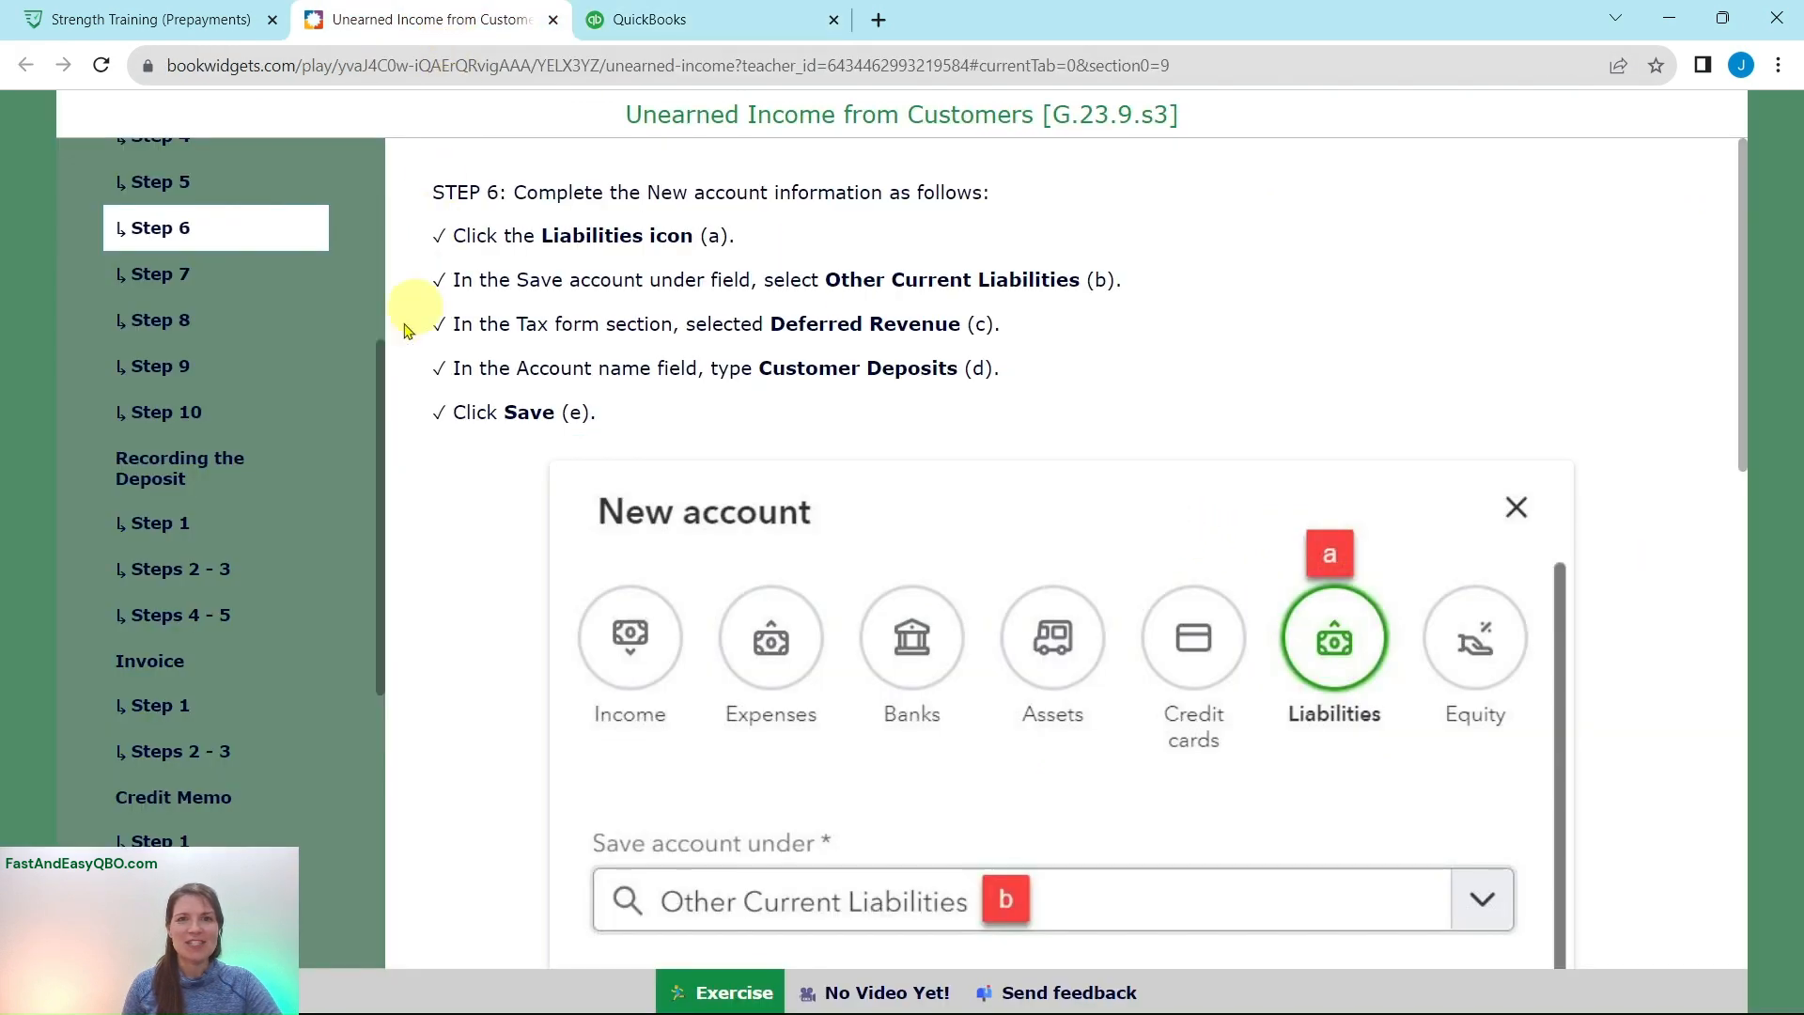
{"action": "left_click", "coordinate": [186, 276]}
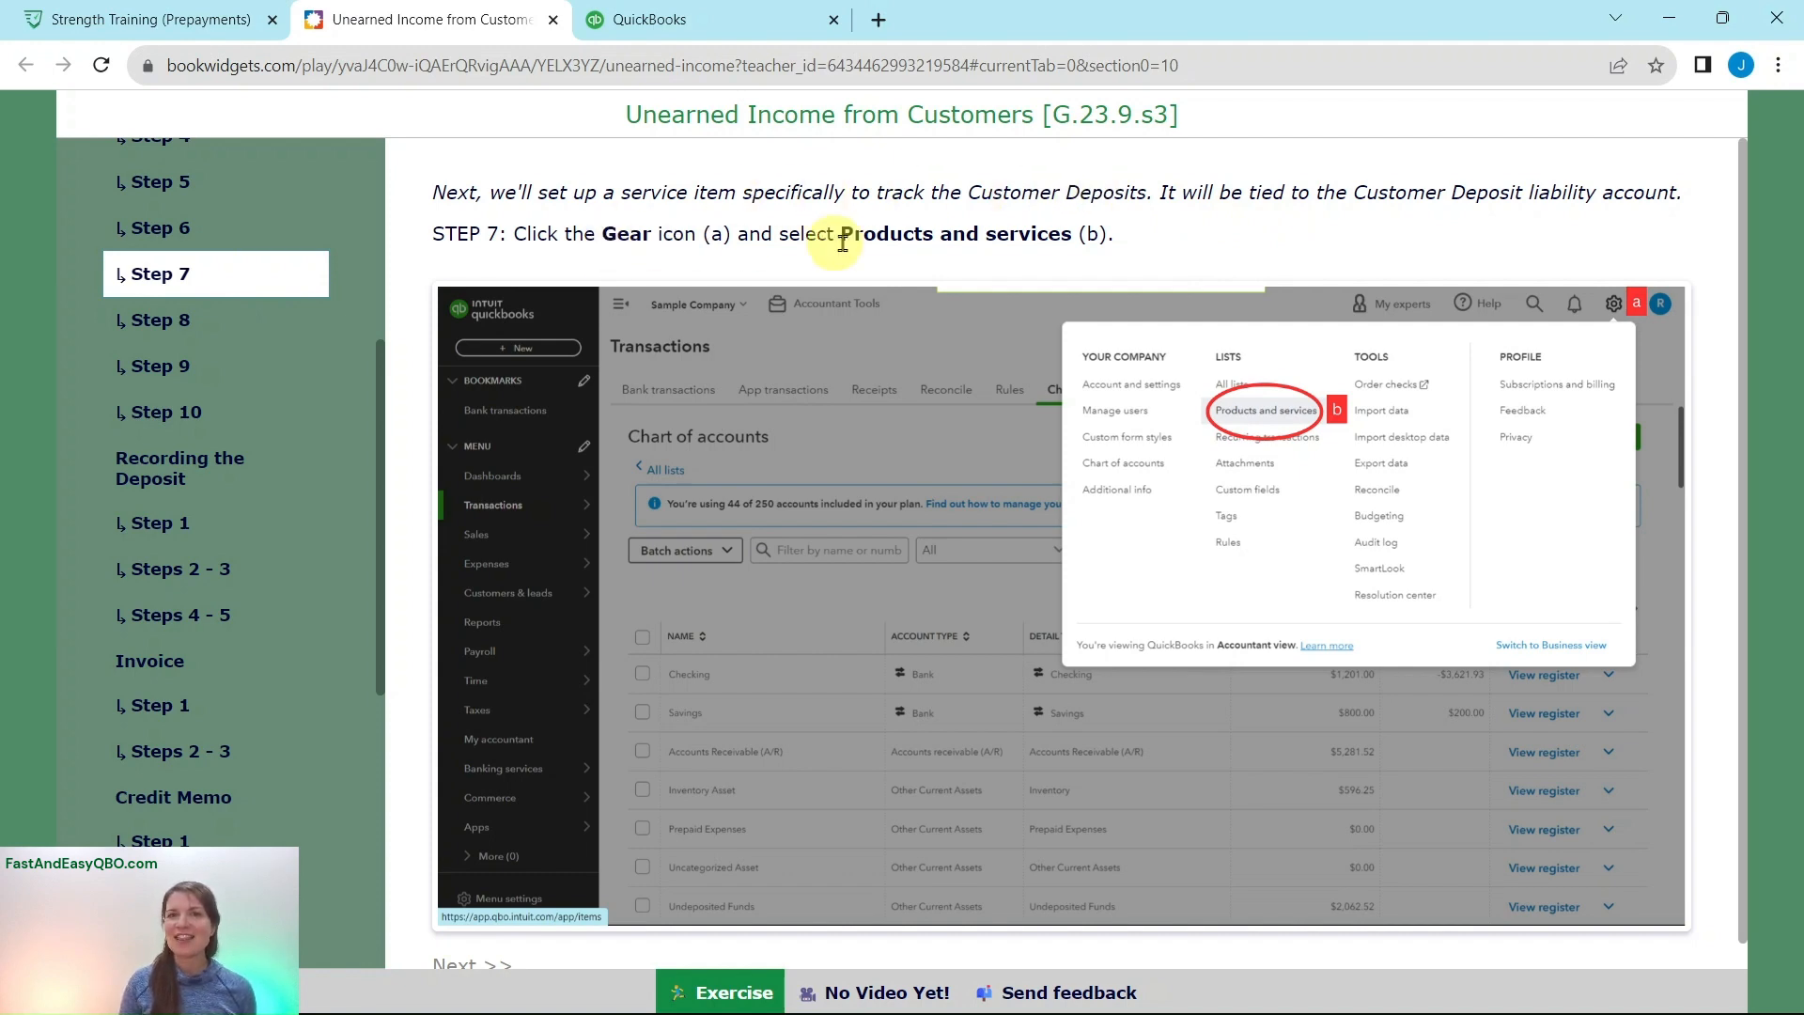
{"action": "left_click", "coordinate": [692, 26]}
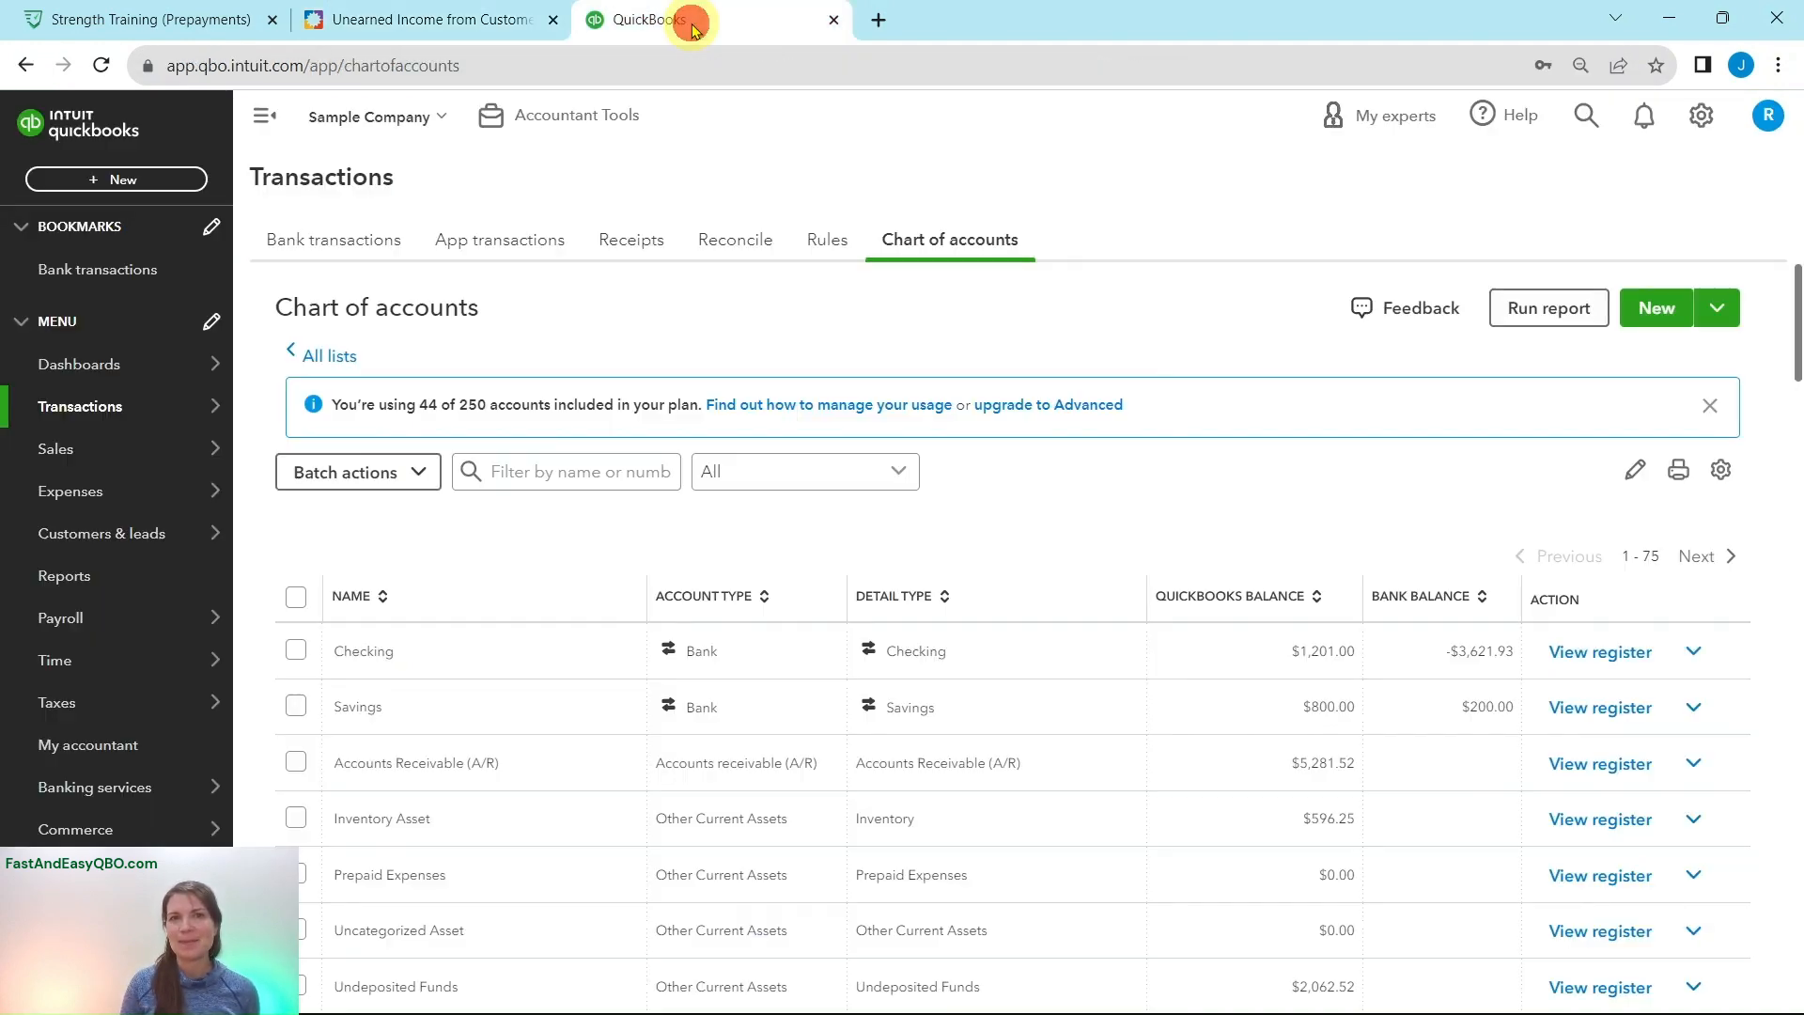
{"action": "left_click", "coordinate": [1698, 119]}
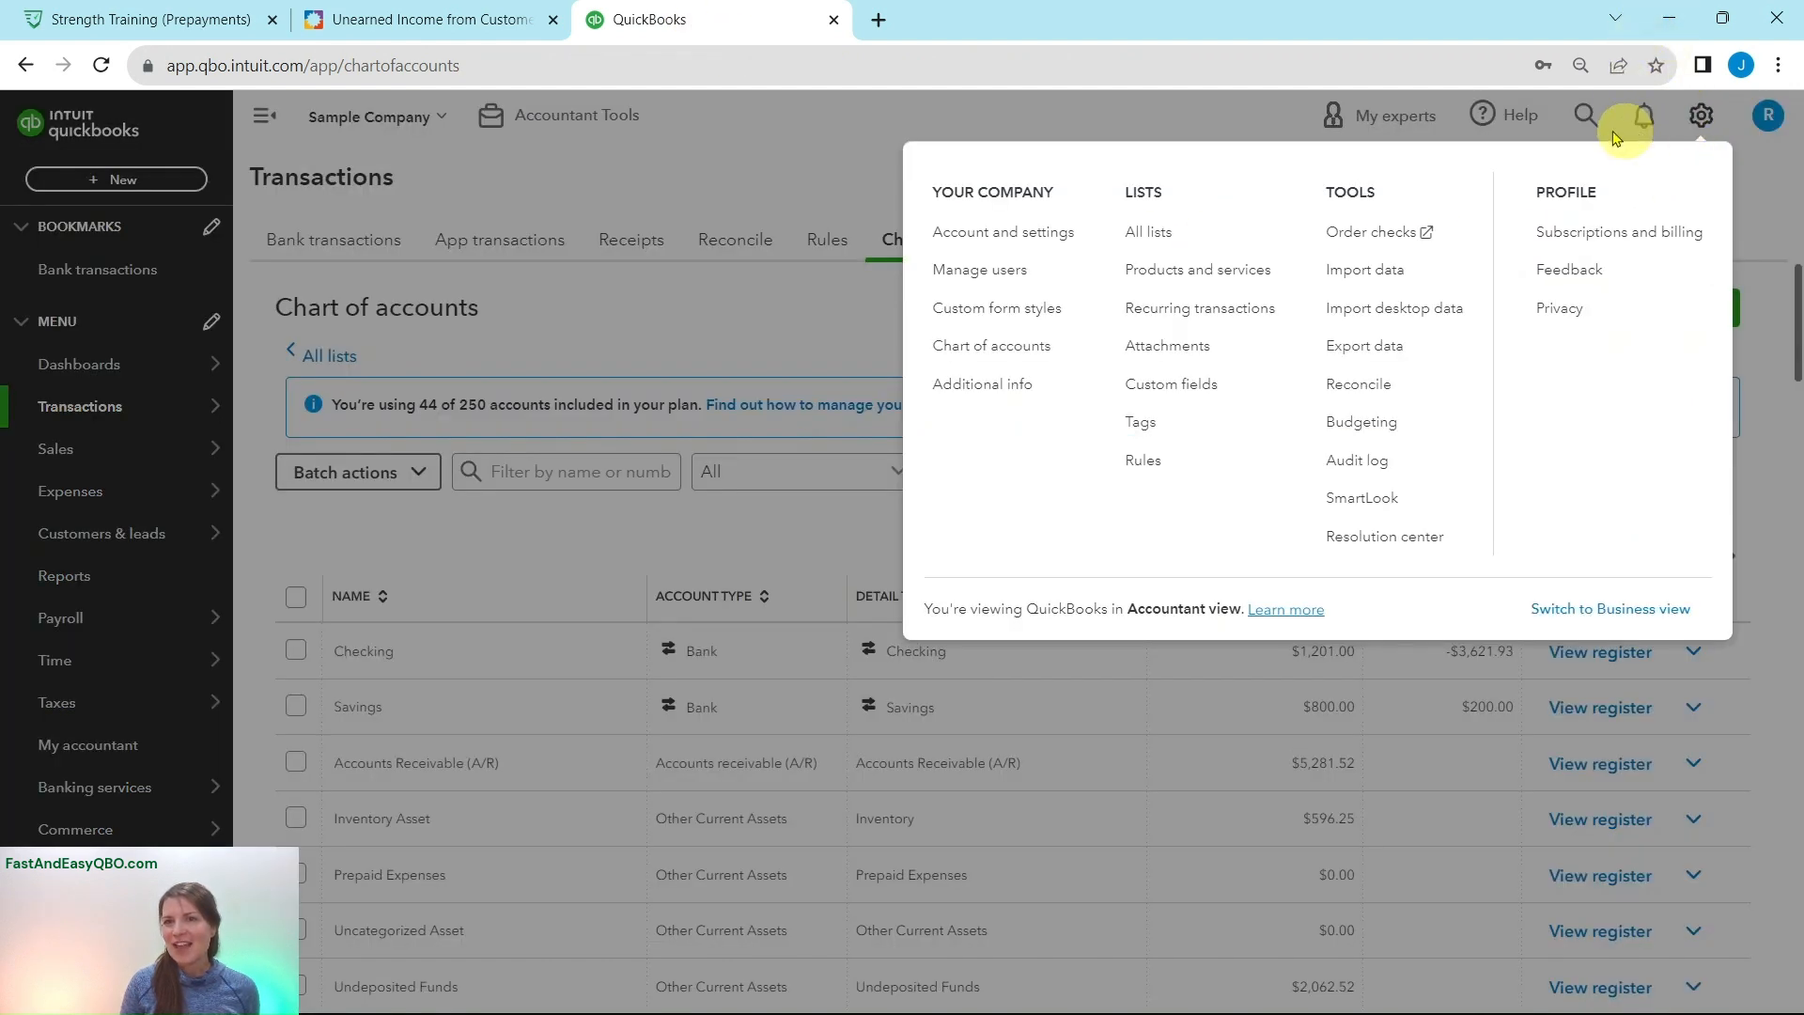
{"action": "left_click", "coordinate": [1148, 273]}
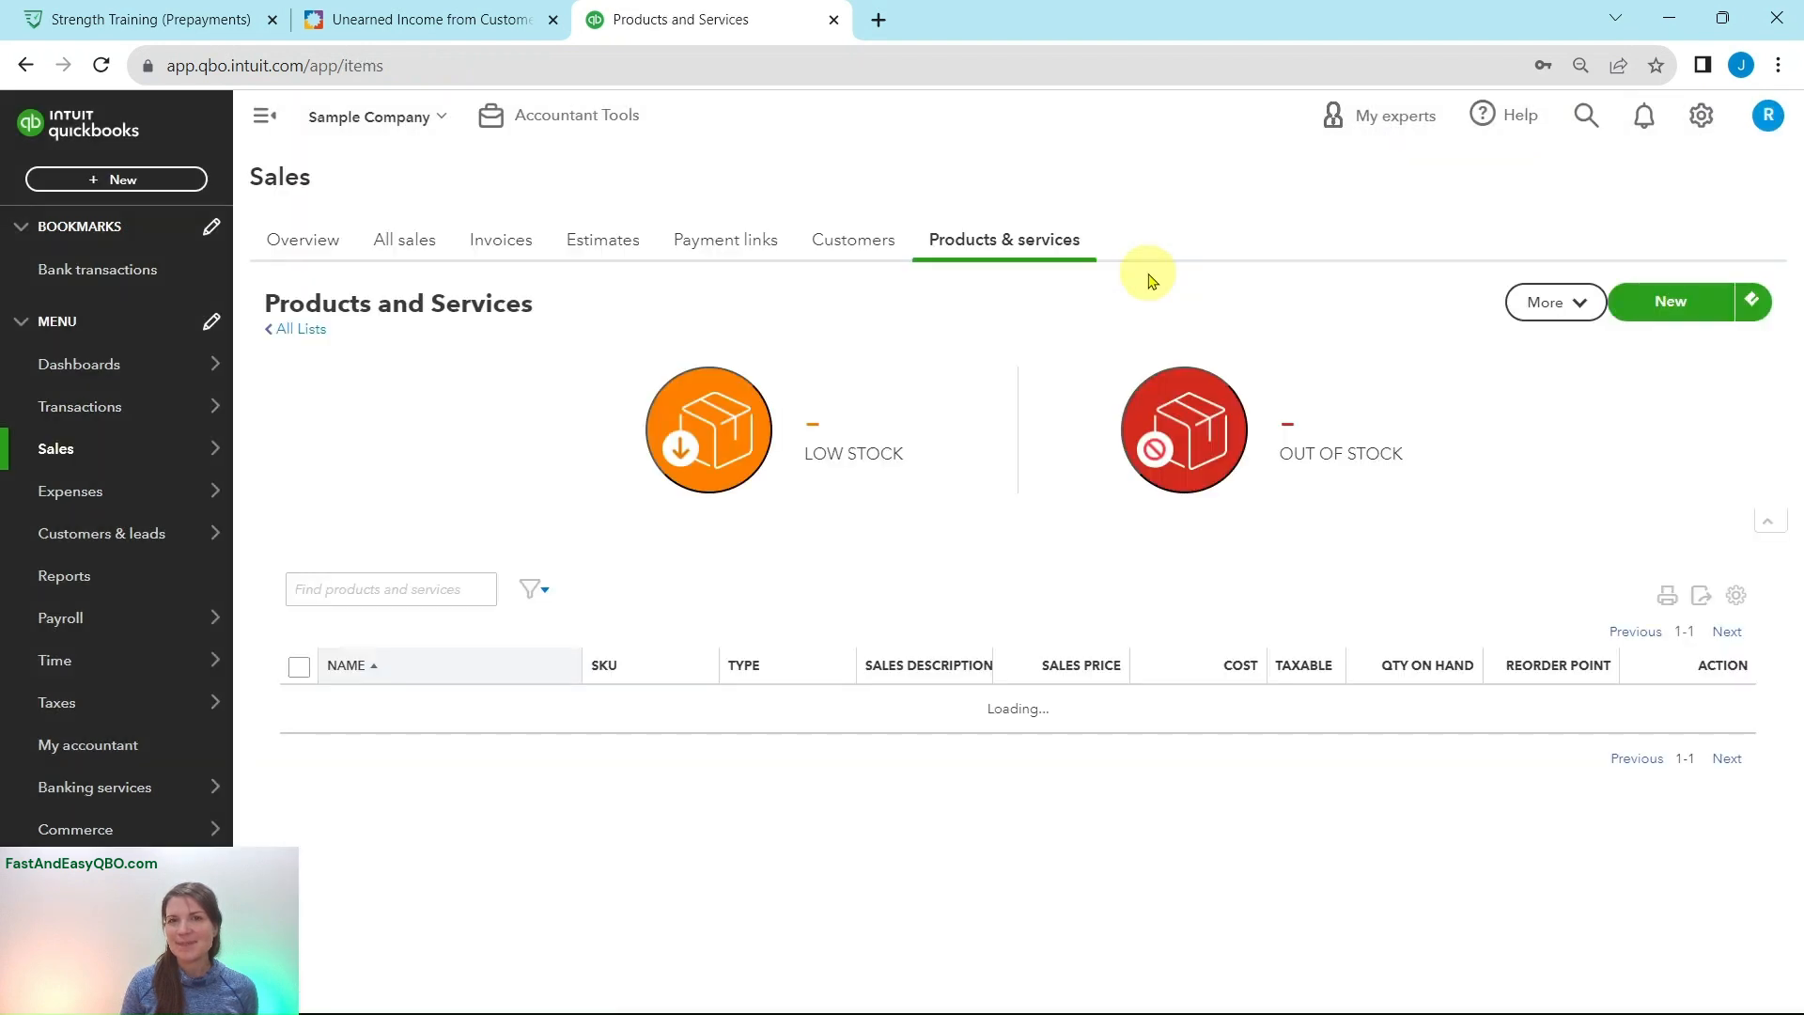
Step: Check Step 8 of the exercise, and start a new item in the QuickBooks Products and Services list
{"action": "left_click", "coordinate": [423, 19]}
{"action": "left_click", "coordinate": [179, 327]}
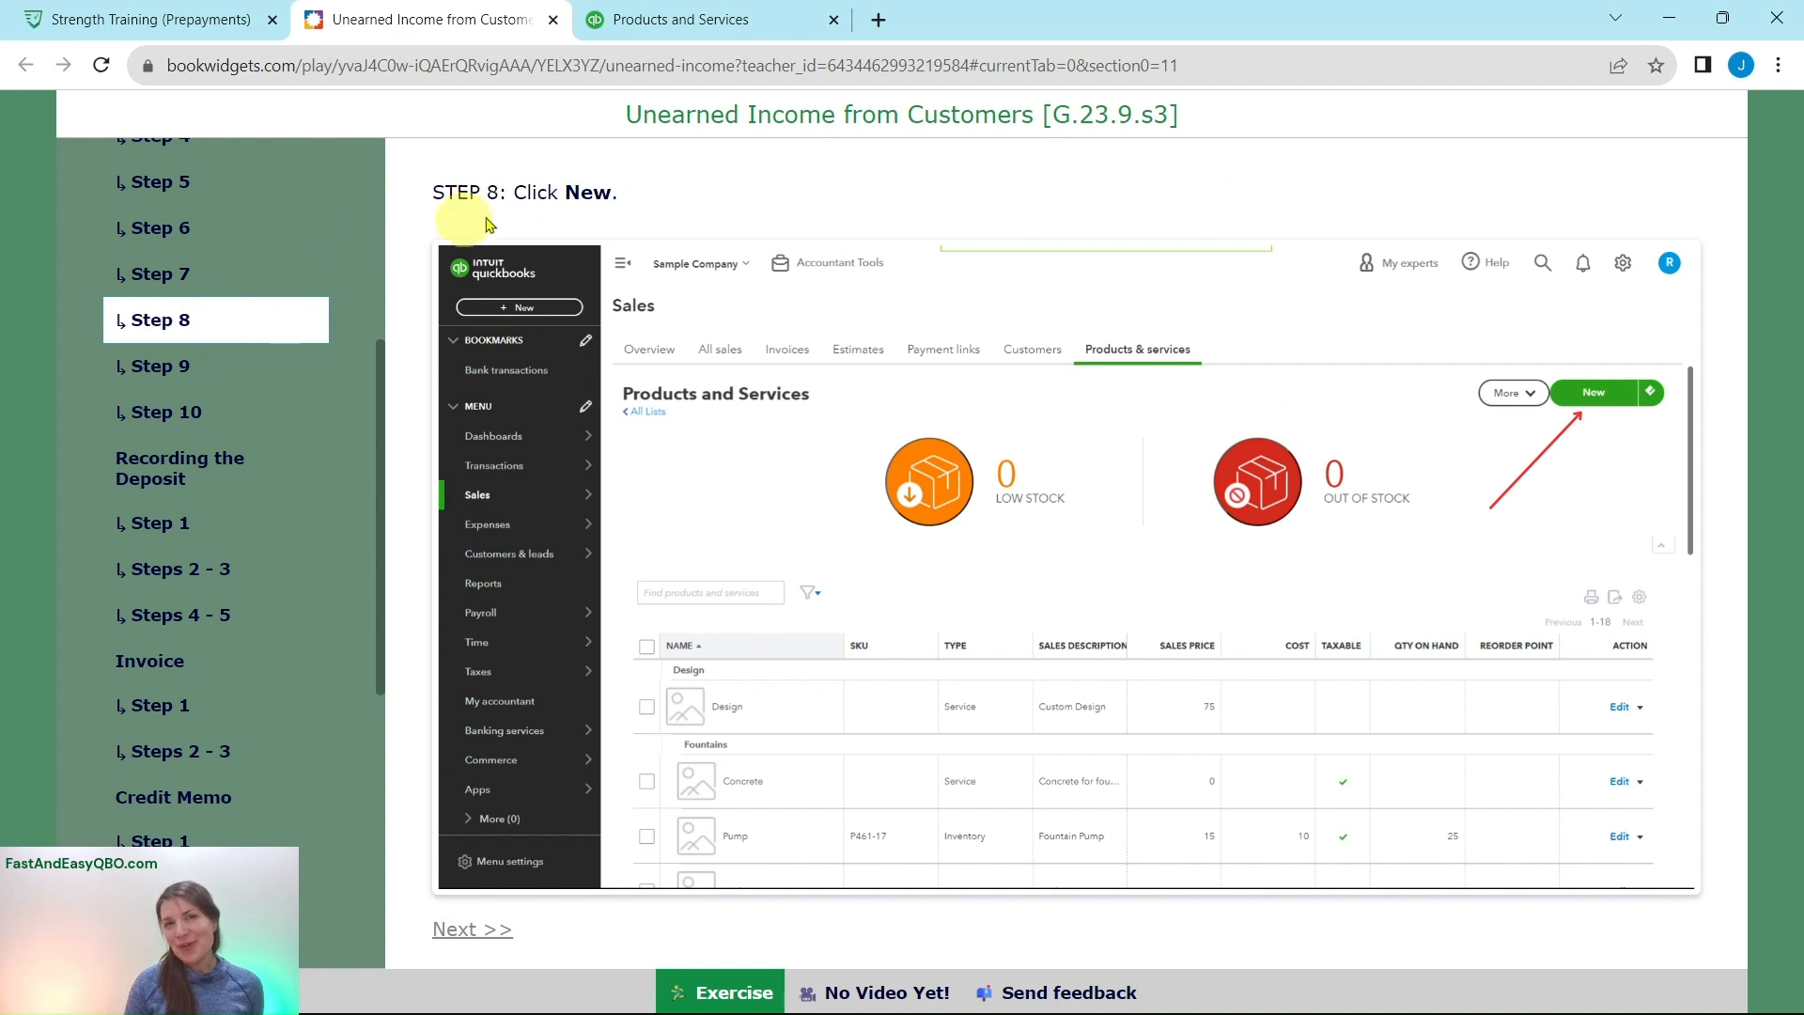
{"action": "left_click", "coordinate": [685, 28]}
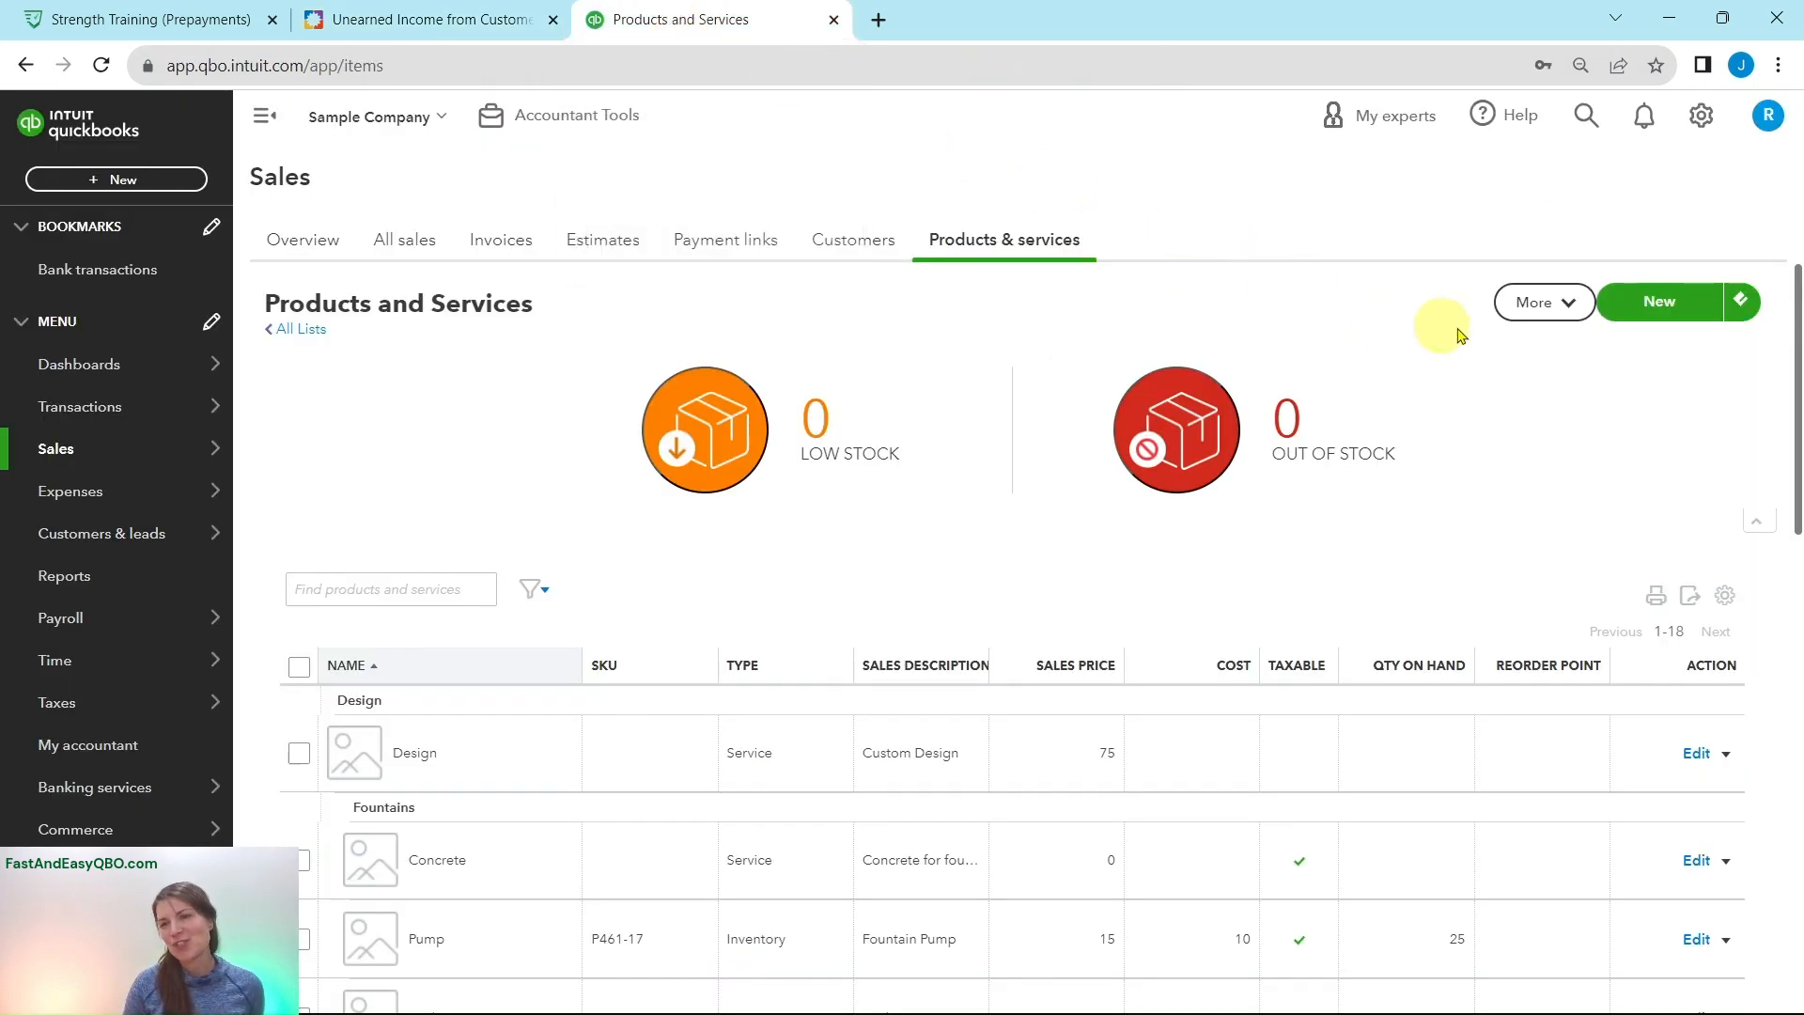
{"action": "left_click", "coordinate": [1661, 304]}
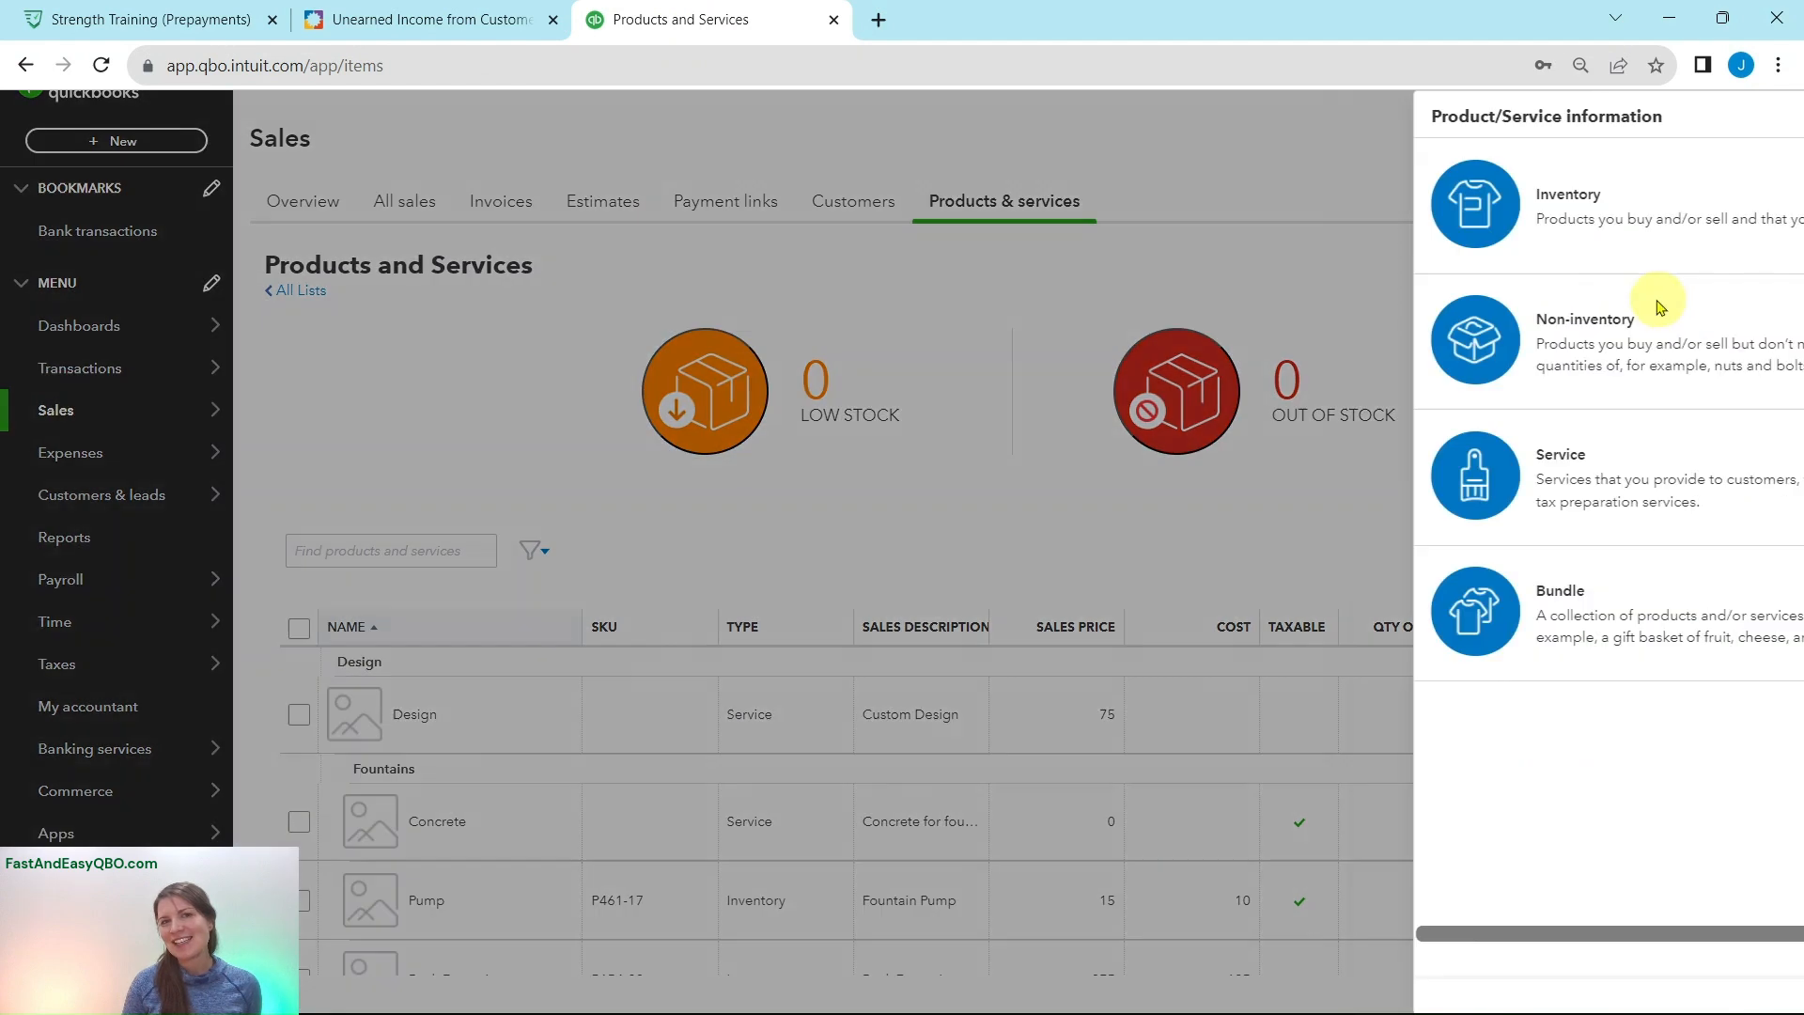
Step: Check Step 9 of the exercise, and choose Service as the new item's type in QuickBooks
{"action": "left_click", "coordinate": [508, 42]}
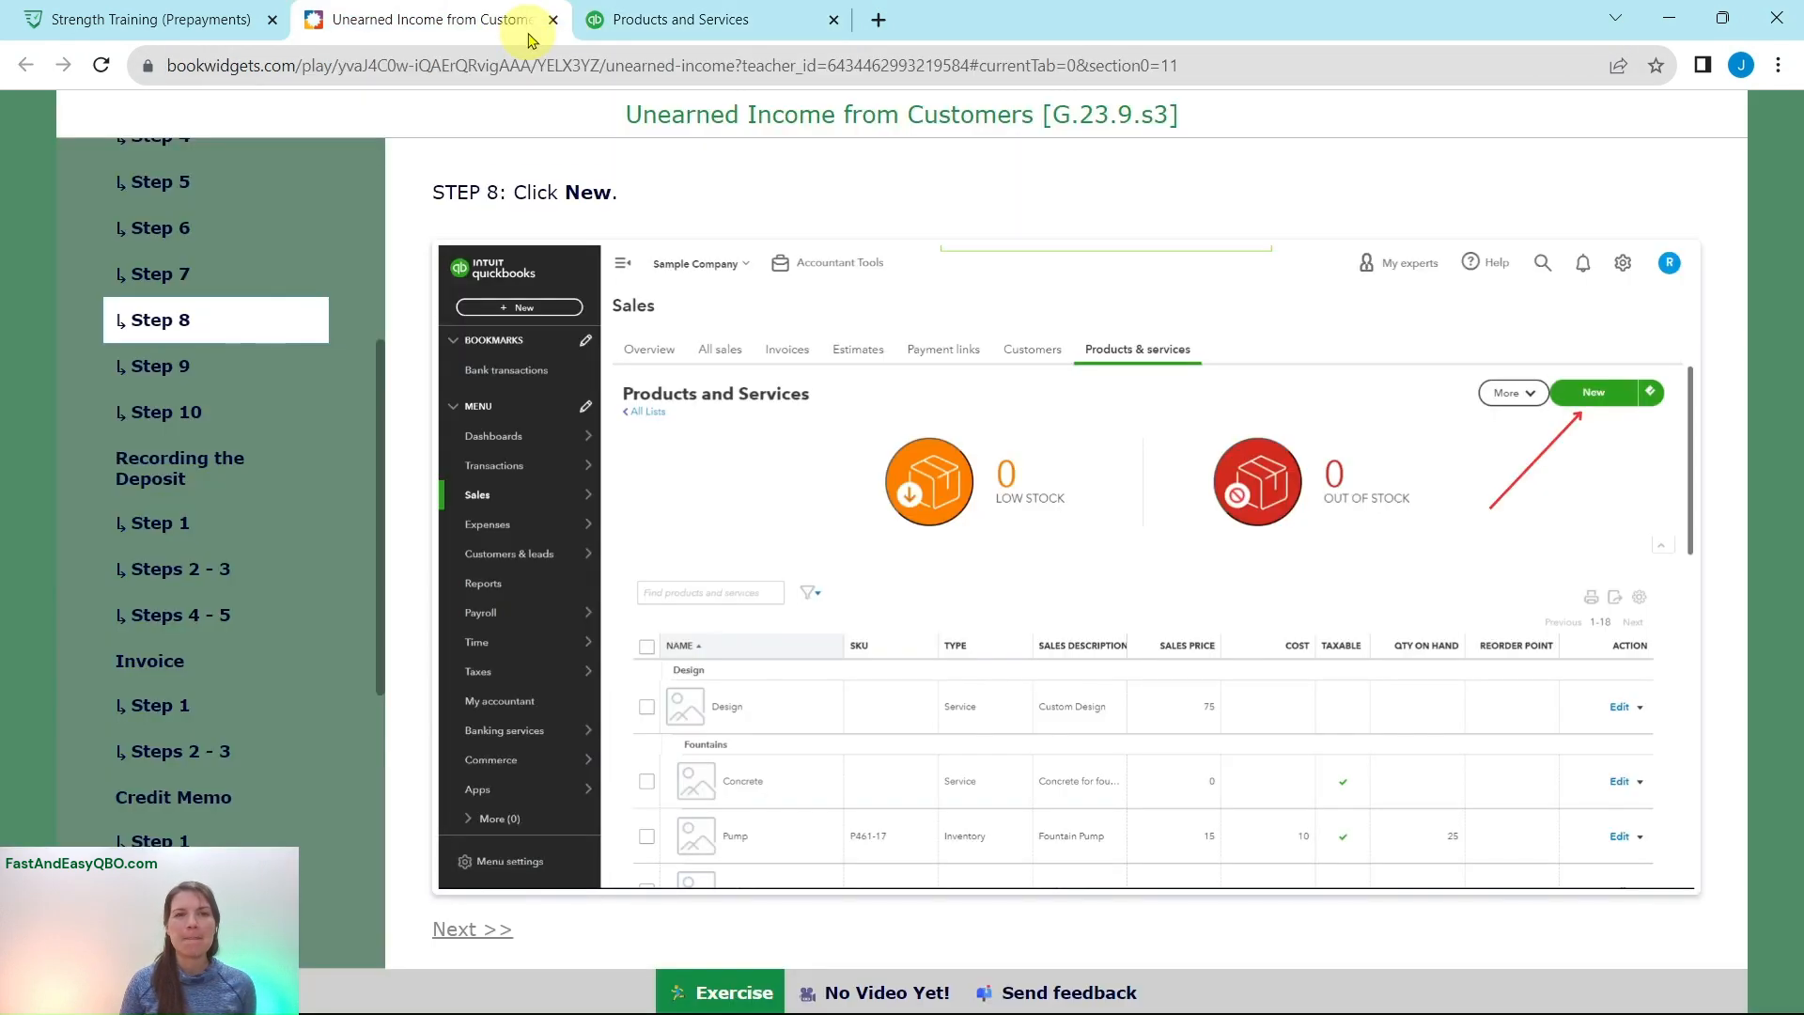
{"action": "left_click", "coordinate": [182, 368]}
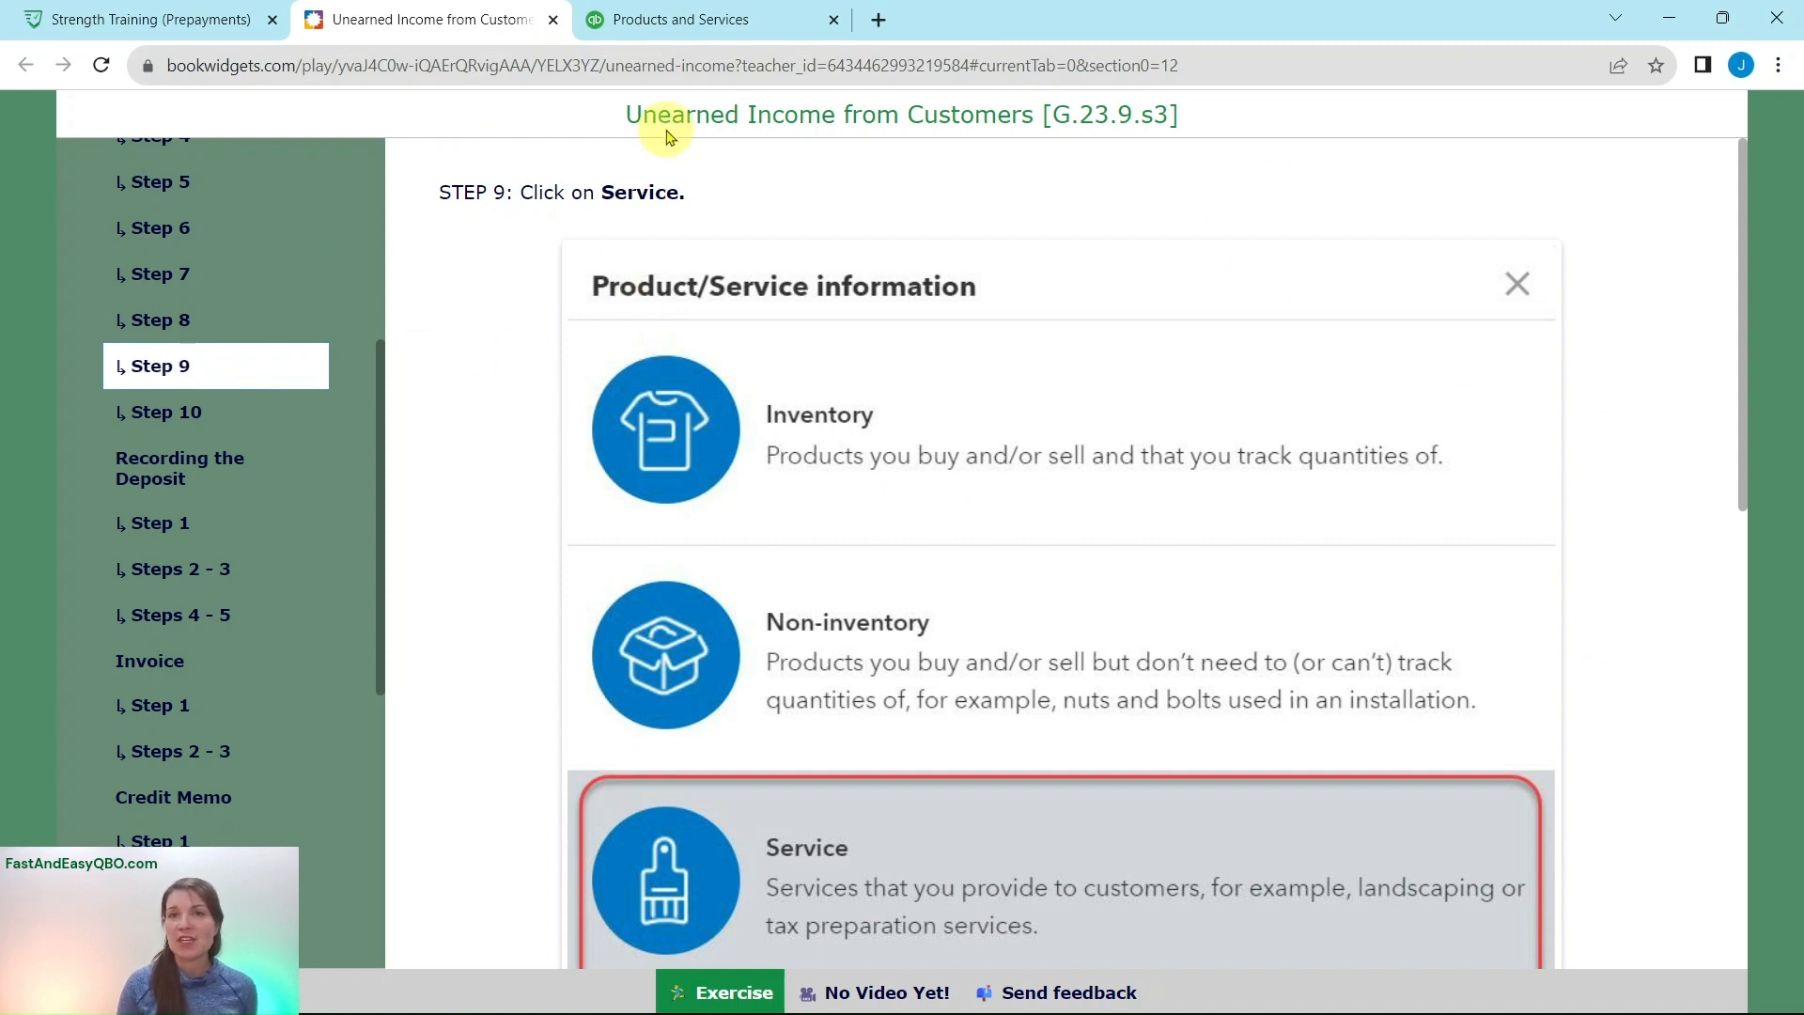
{"action": "left_click", "coordinate": [682, 23]}
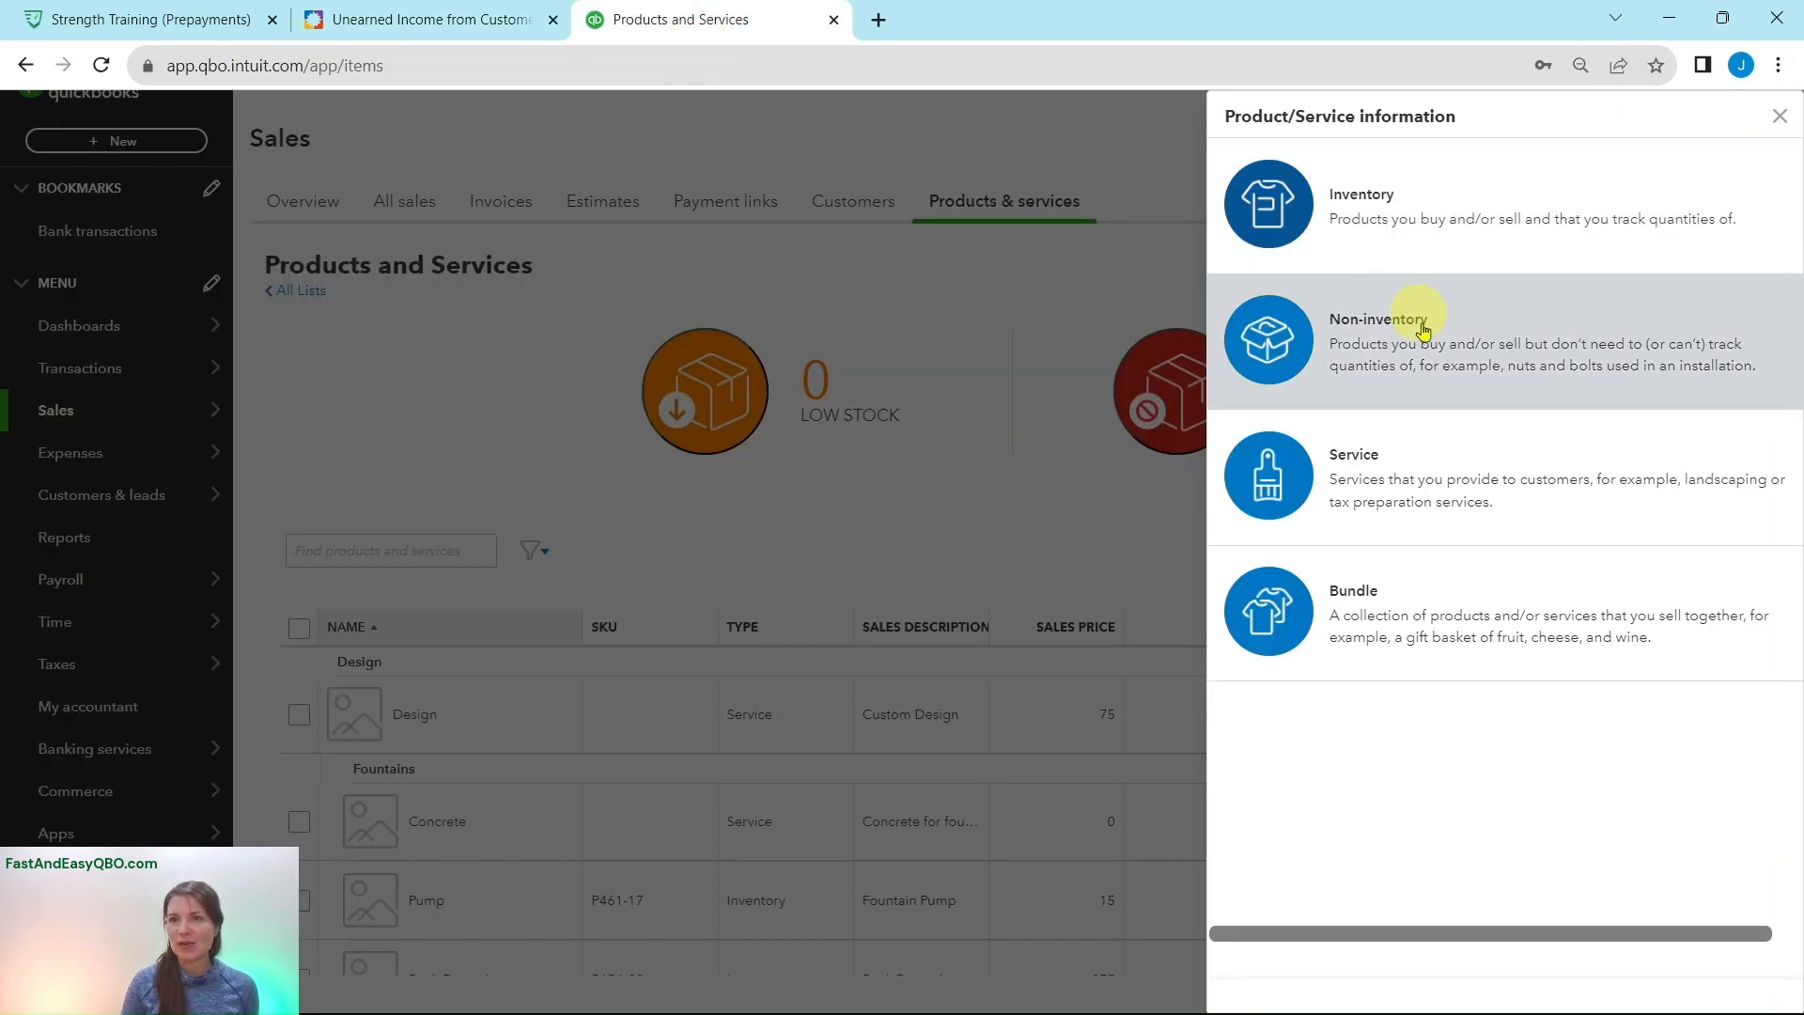
{"action": "left_click", "coordinate": [1384, 495]}
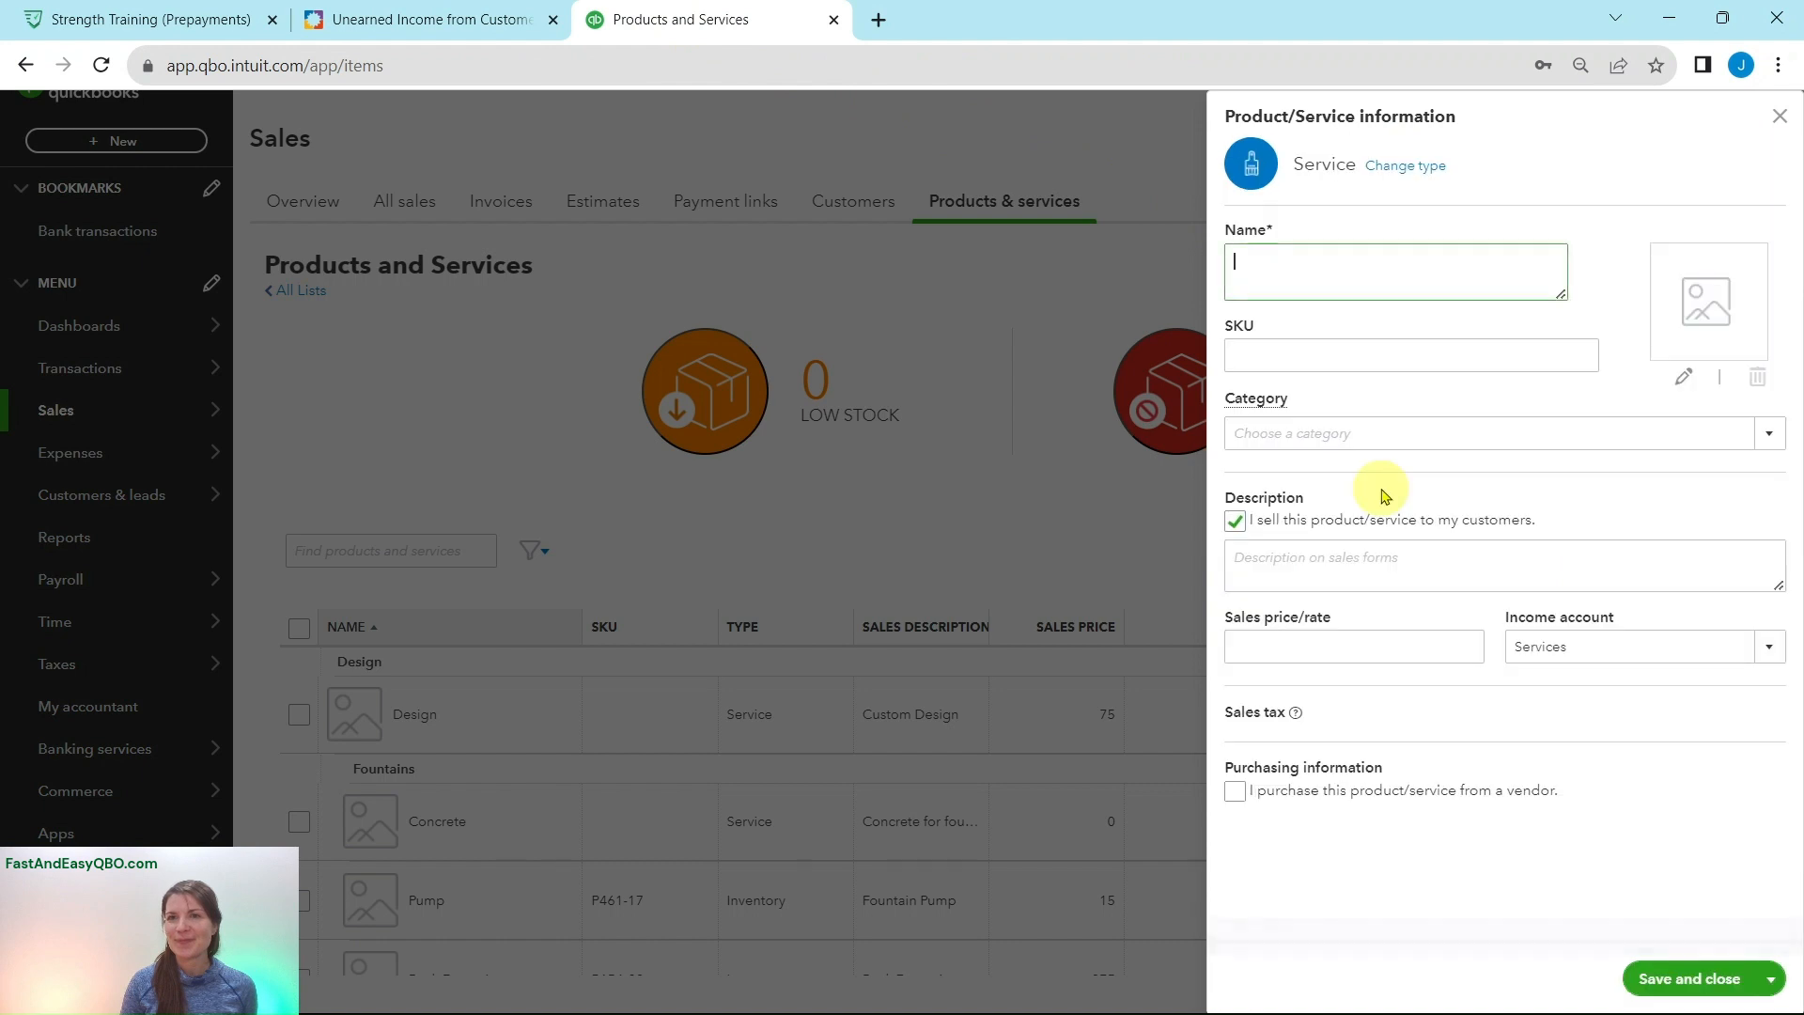
Step: Check Step 10 of the exercise, and name the new service item "Customer Deposits" in QuickBooks
{"action": "left_click", "coordinate": [418, 20]}
{"action": "left_click", "coordinate": [207, 443]}
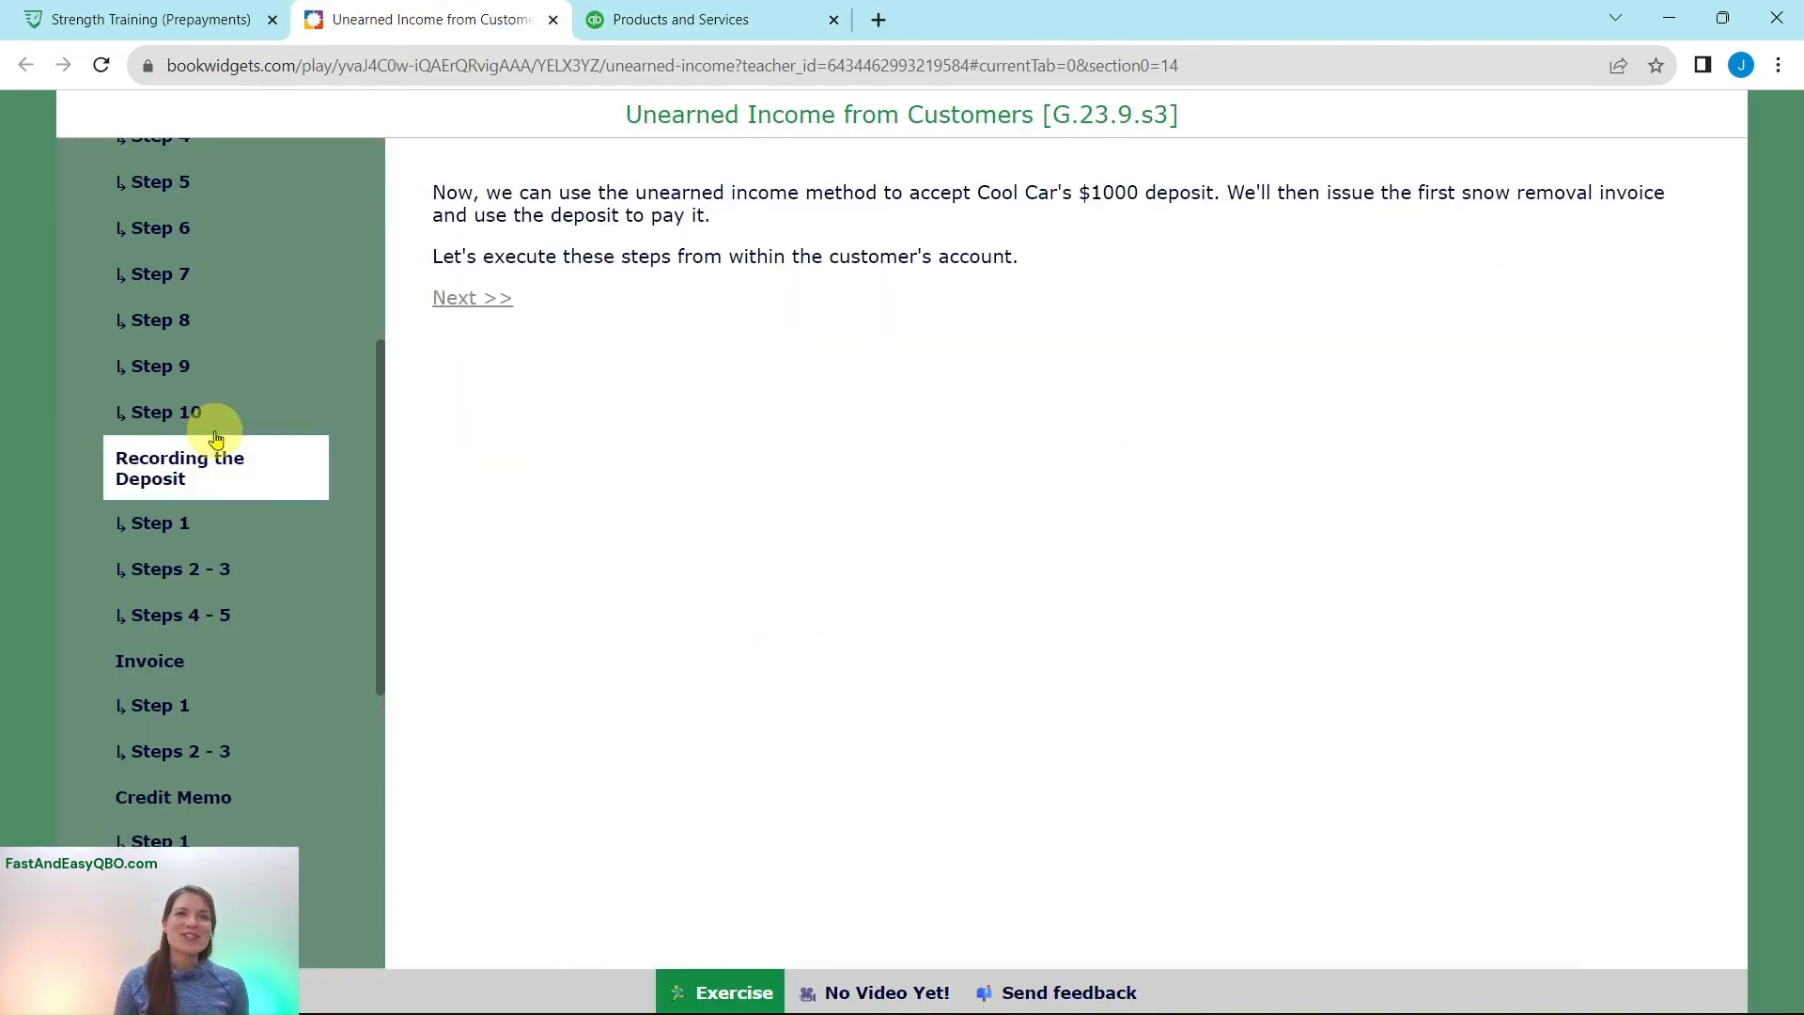
{"action": "left_click", "coordinate": [185, 411]}
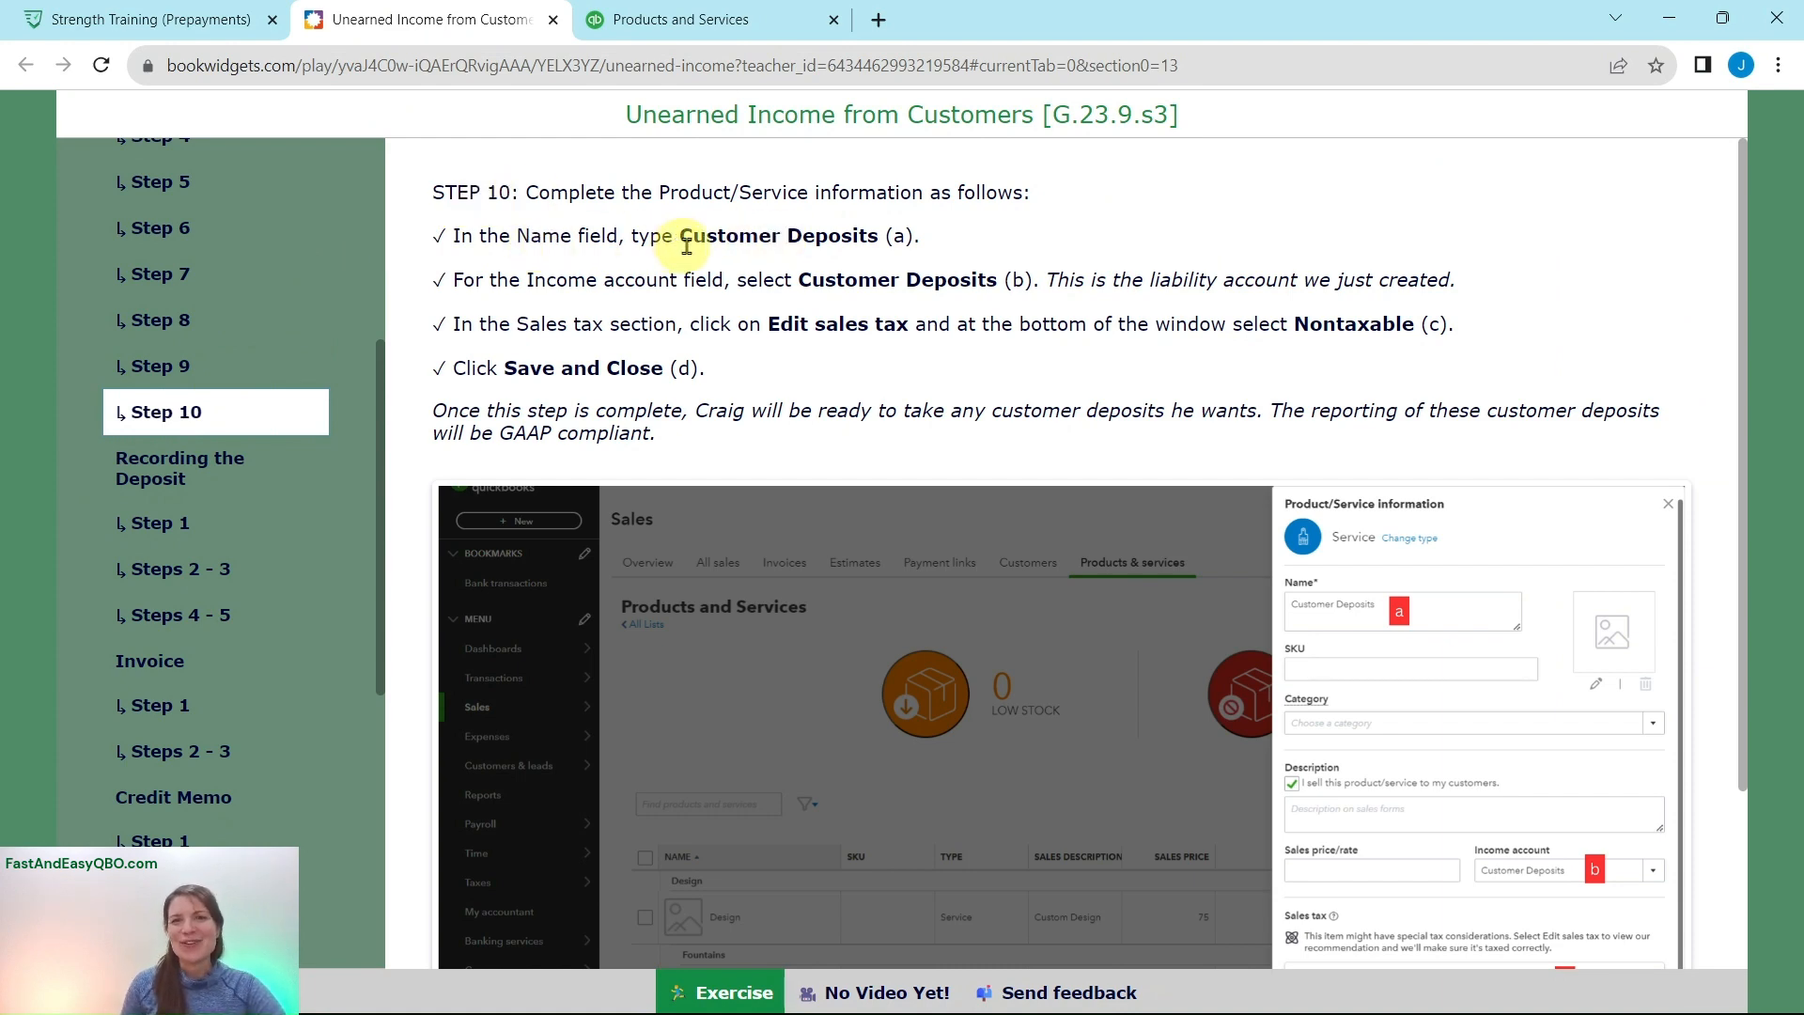
{"action": "left_click", "coordinate": [751, 32]}
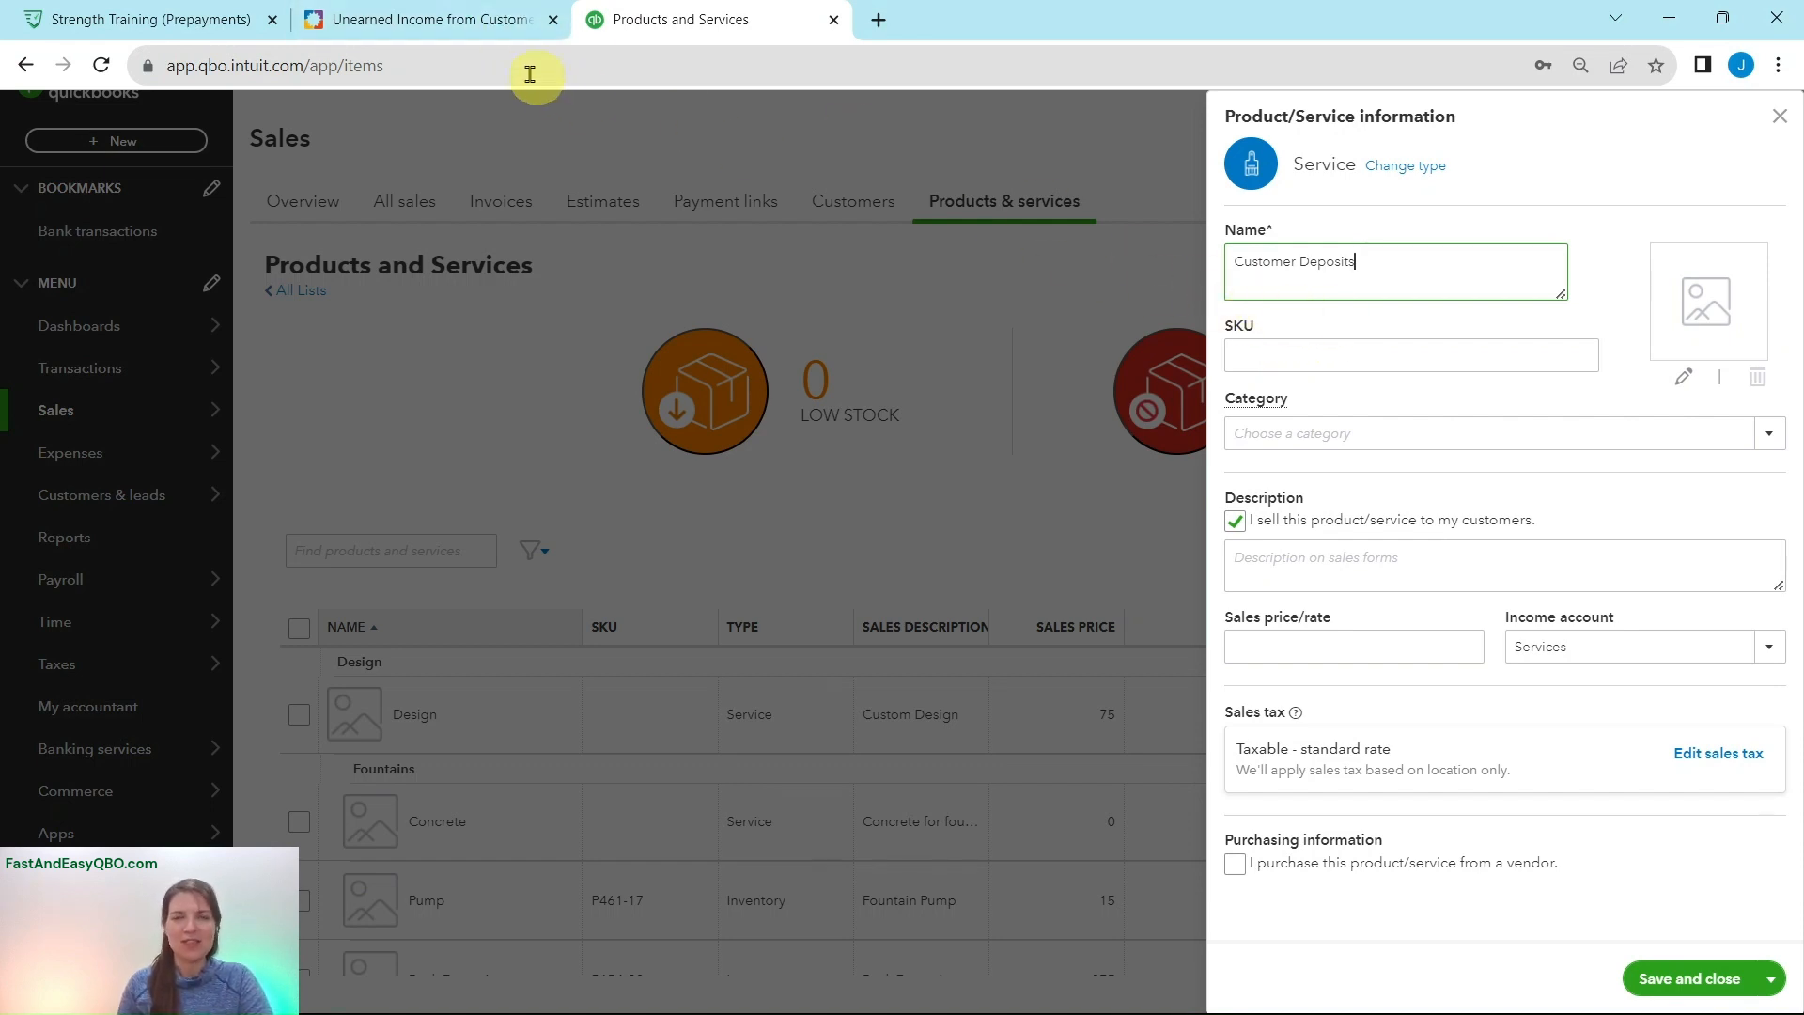
Step: Recheck Step 10 of the exercise, and set the service item's income account to the Customer Deposits liability account in QuickBooks
{"action": "left_click", "coordinate": [427, 20]}
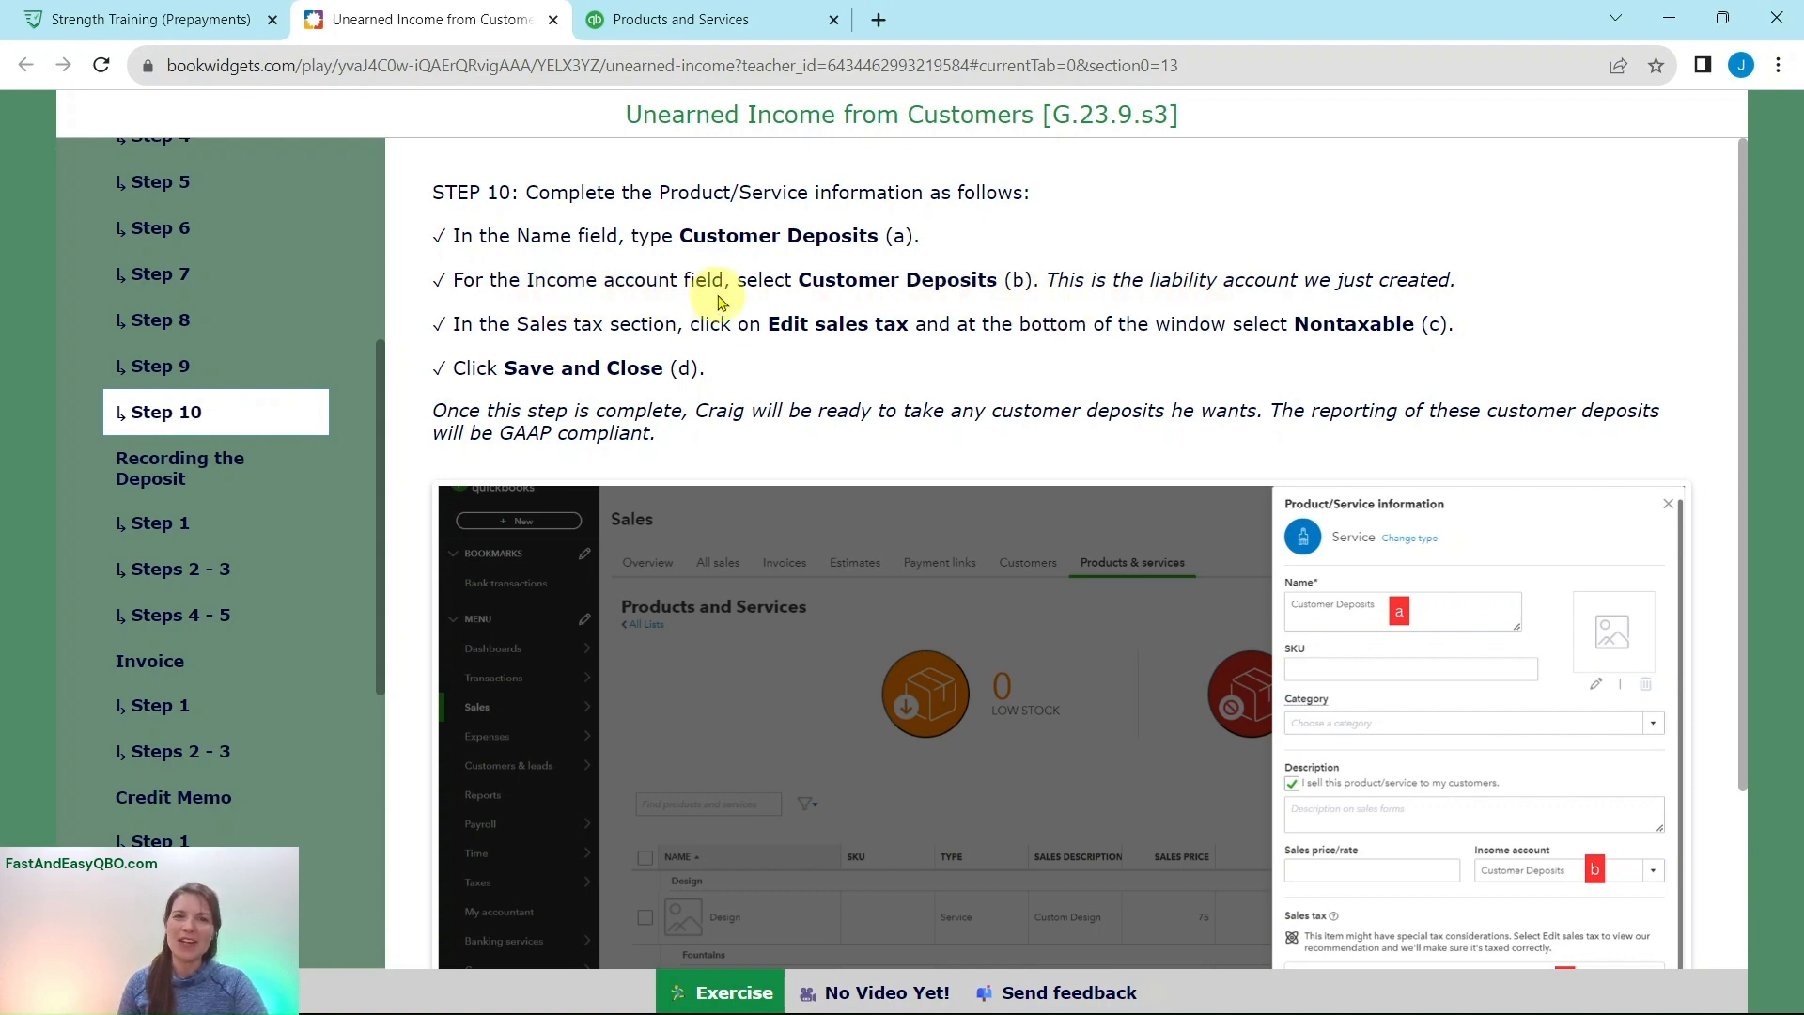
{"action": "left_click", "coordinate": [690, 26]}
{"action": "left_click", "coordinate": [1559, 647]}
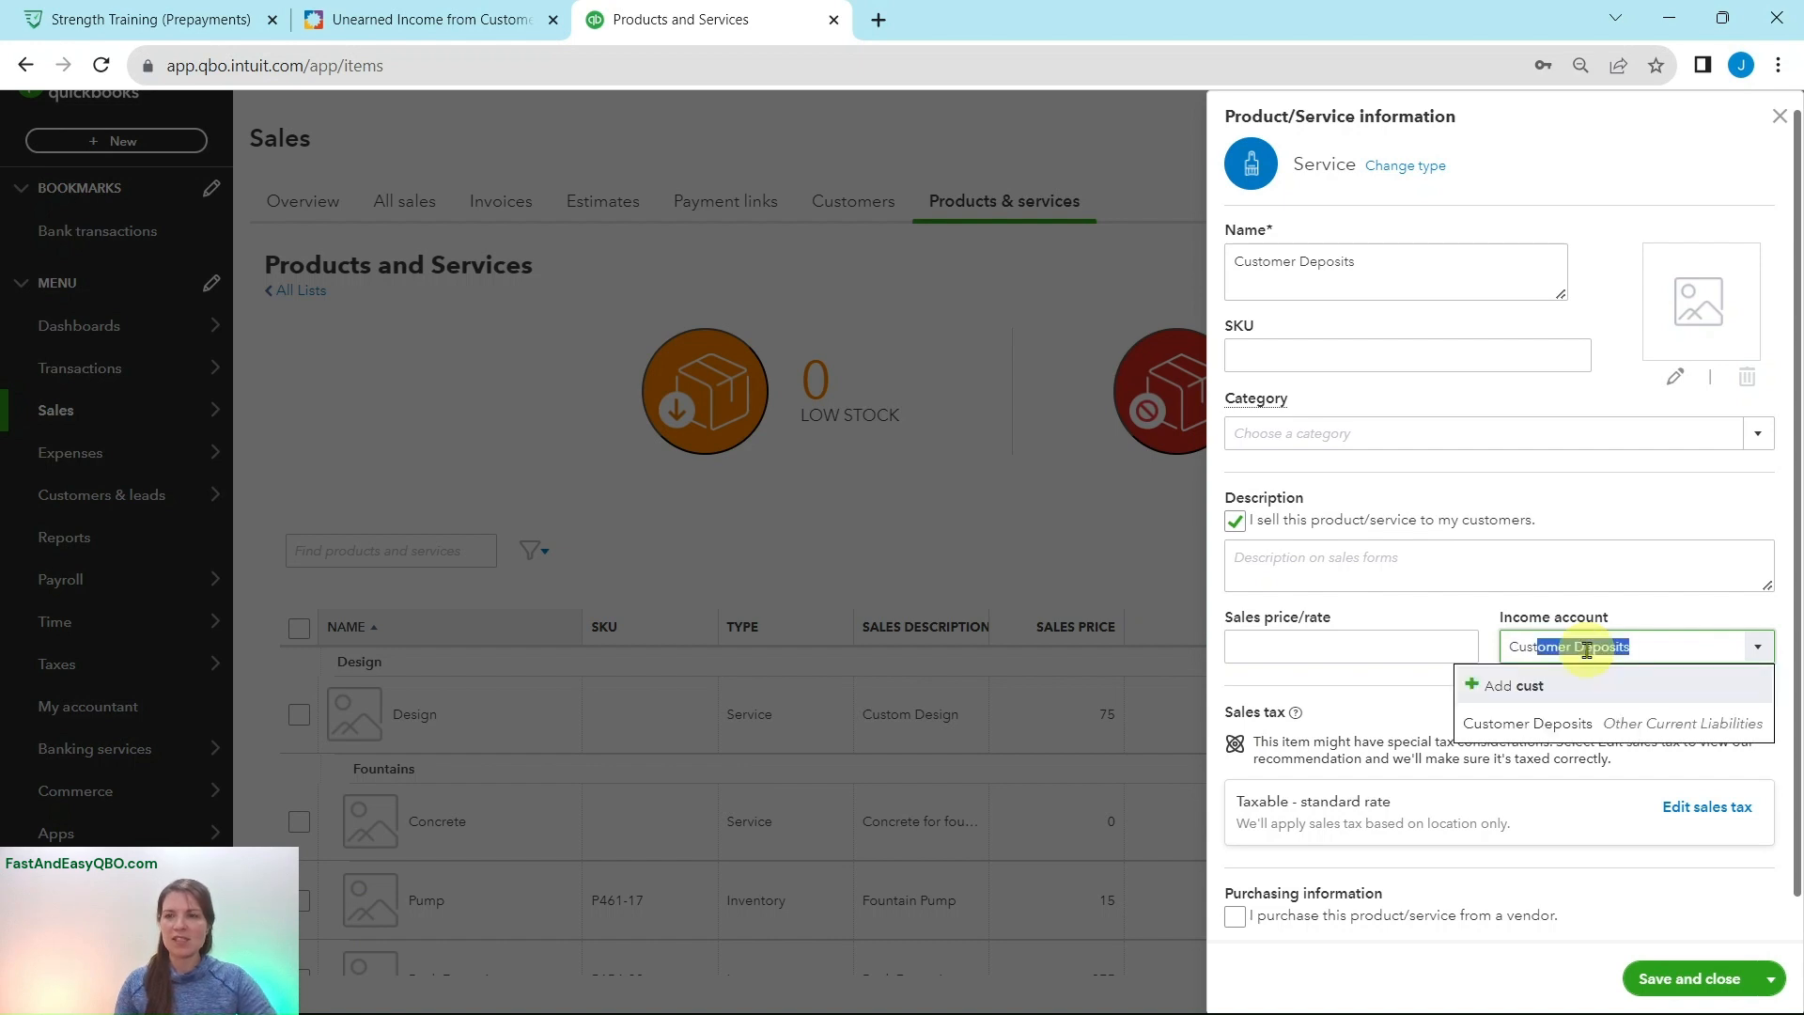
{"action": "left_click", "coordinate": [1592, 737]}
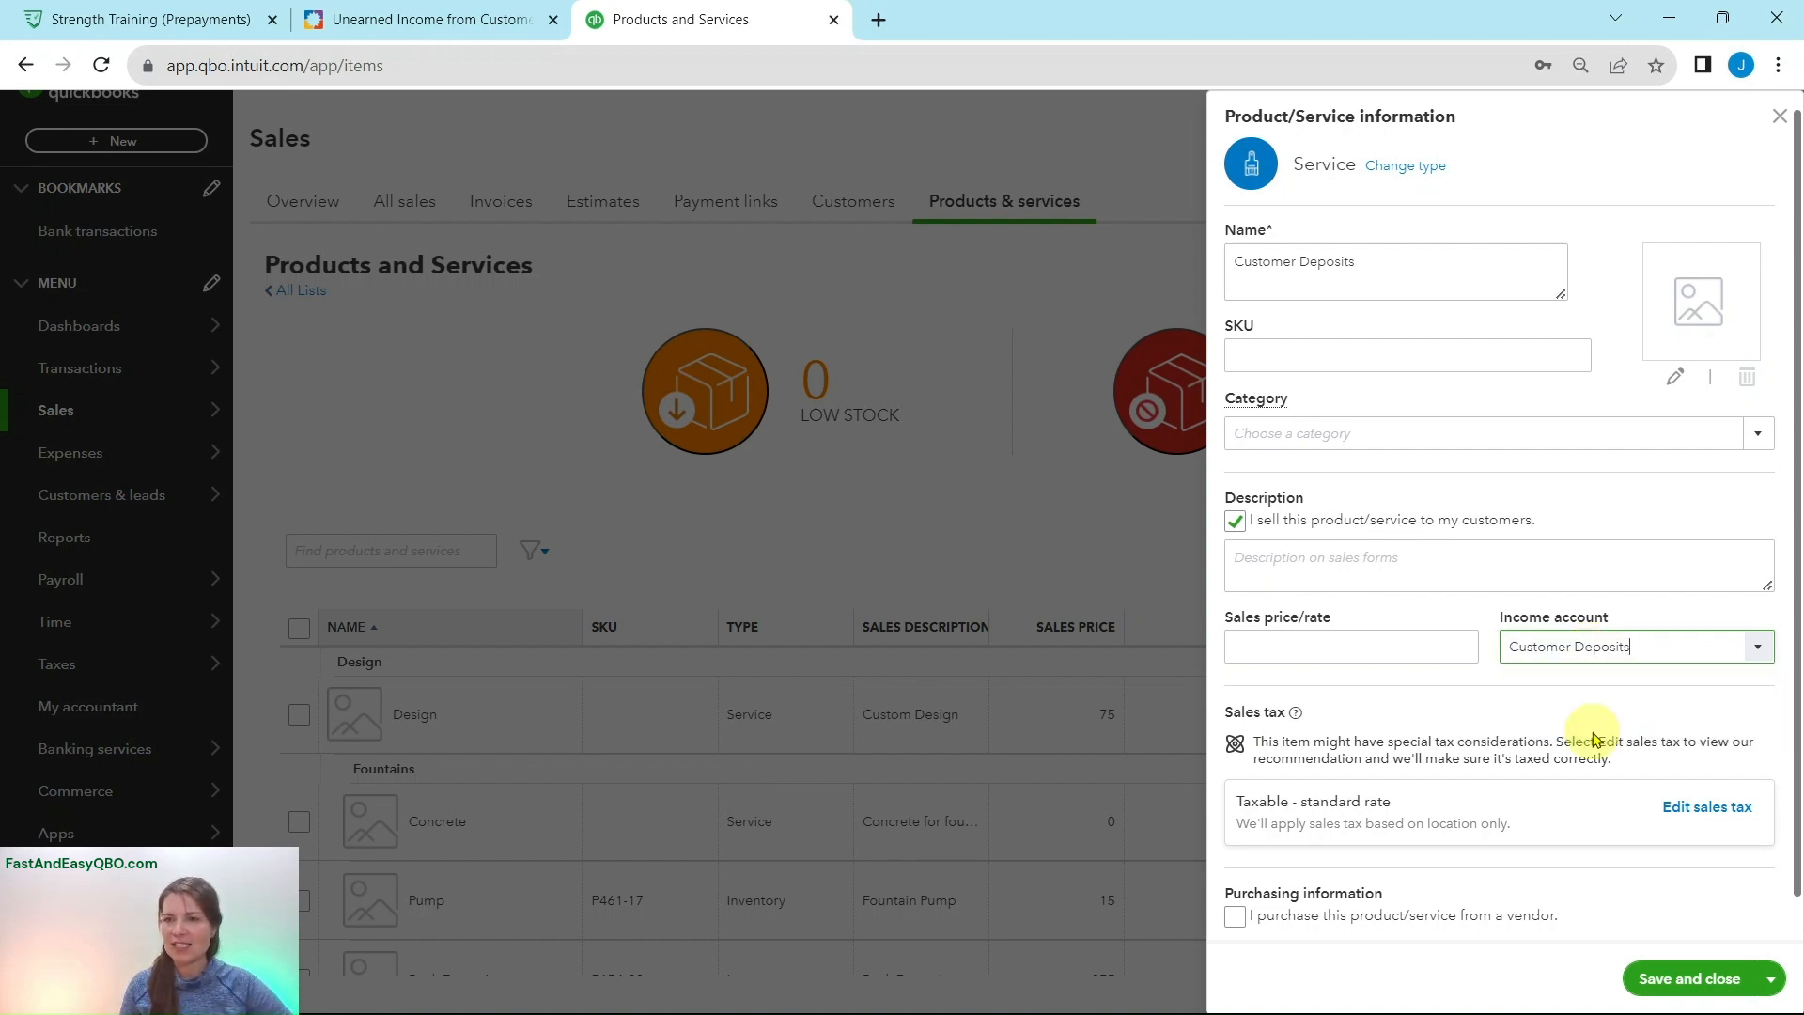
Step: Recheck Step 10 of the exercise, and set the Customer Deposits item's sales tax to Nontaxable in QuickBooks
{"action": "left_click", "coordinate": [465, 19]}
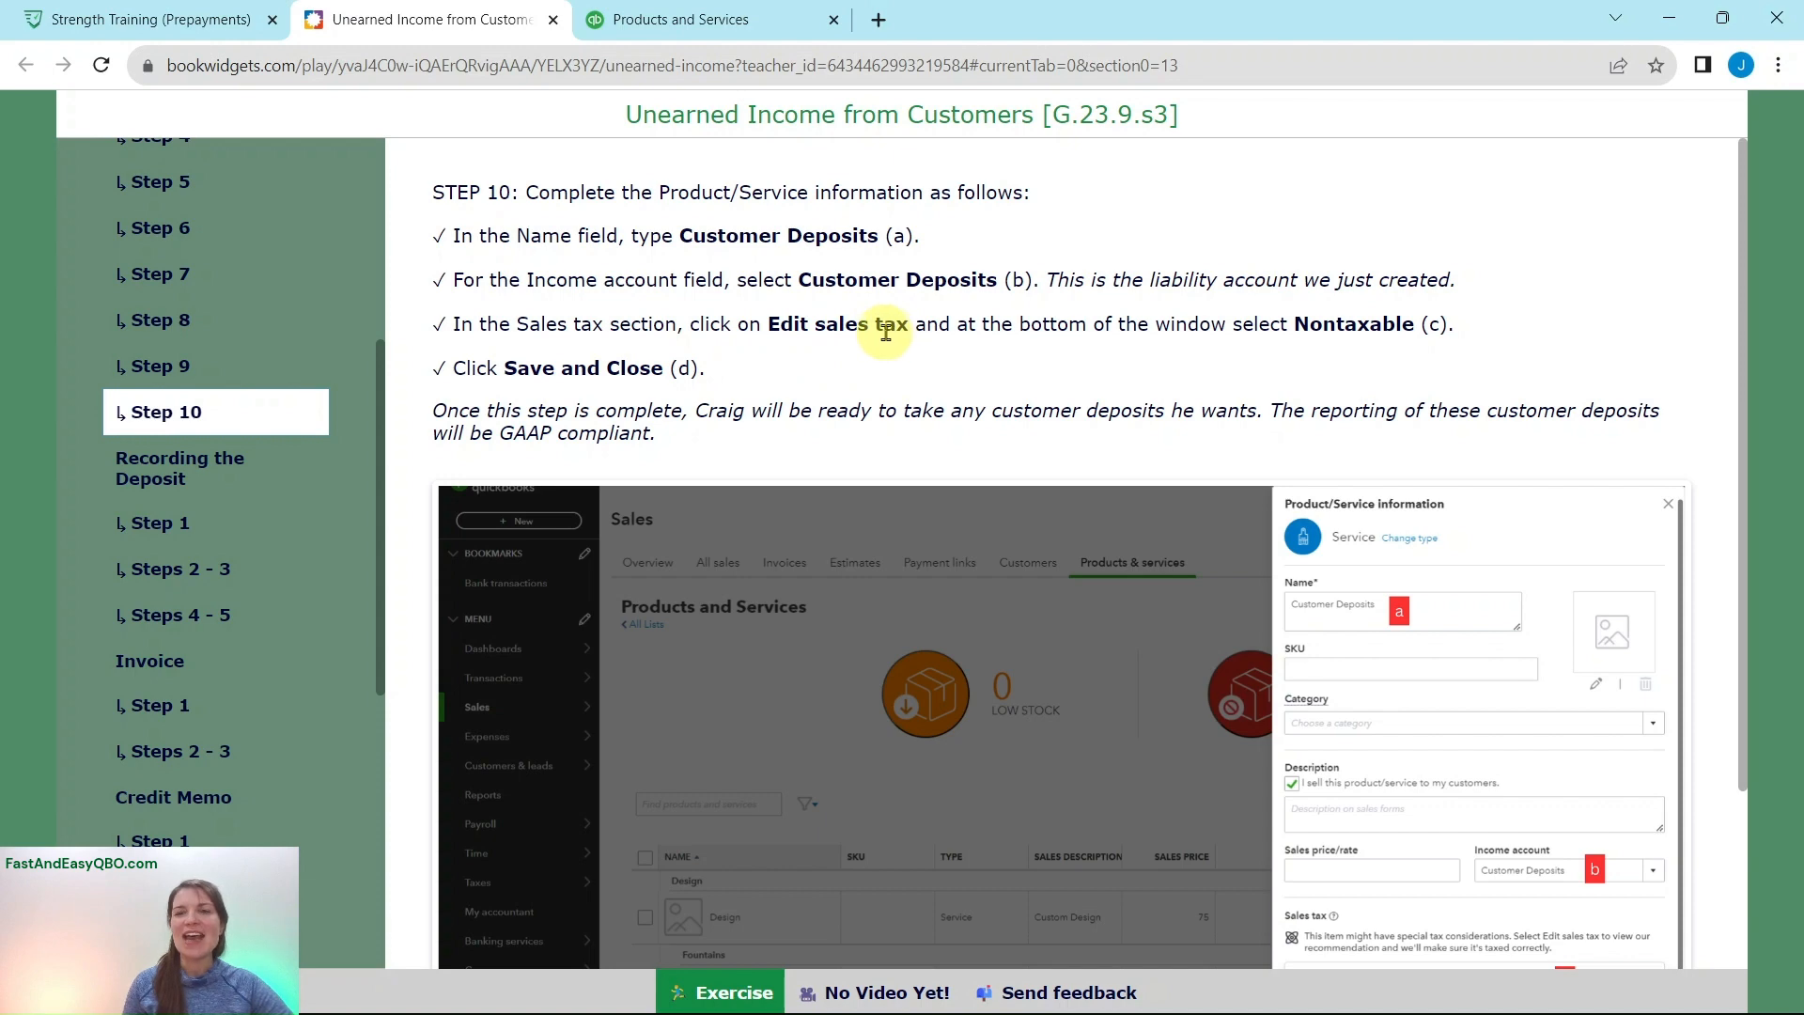
{"action": "left_click", "coordinate": [711, 26]}
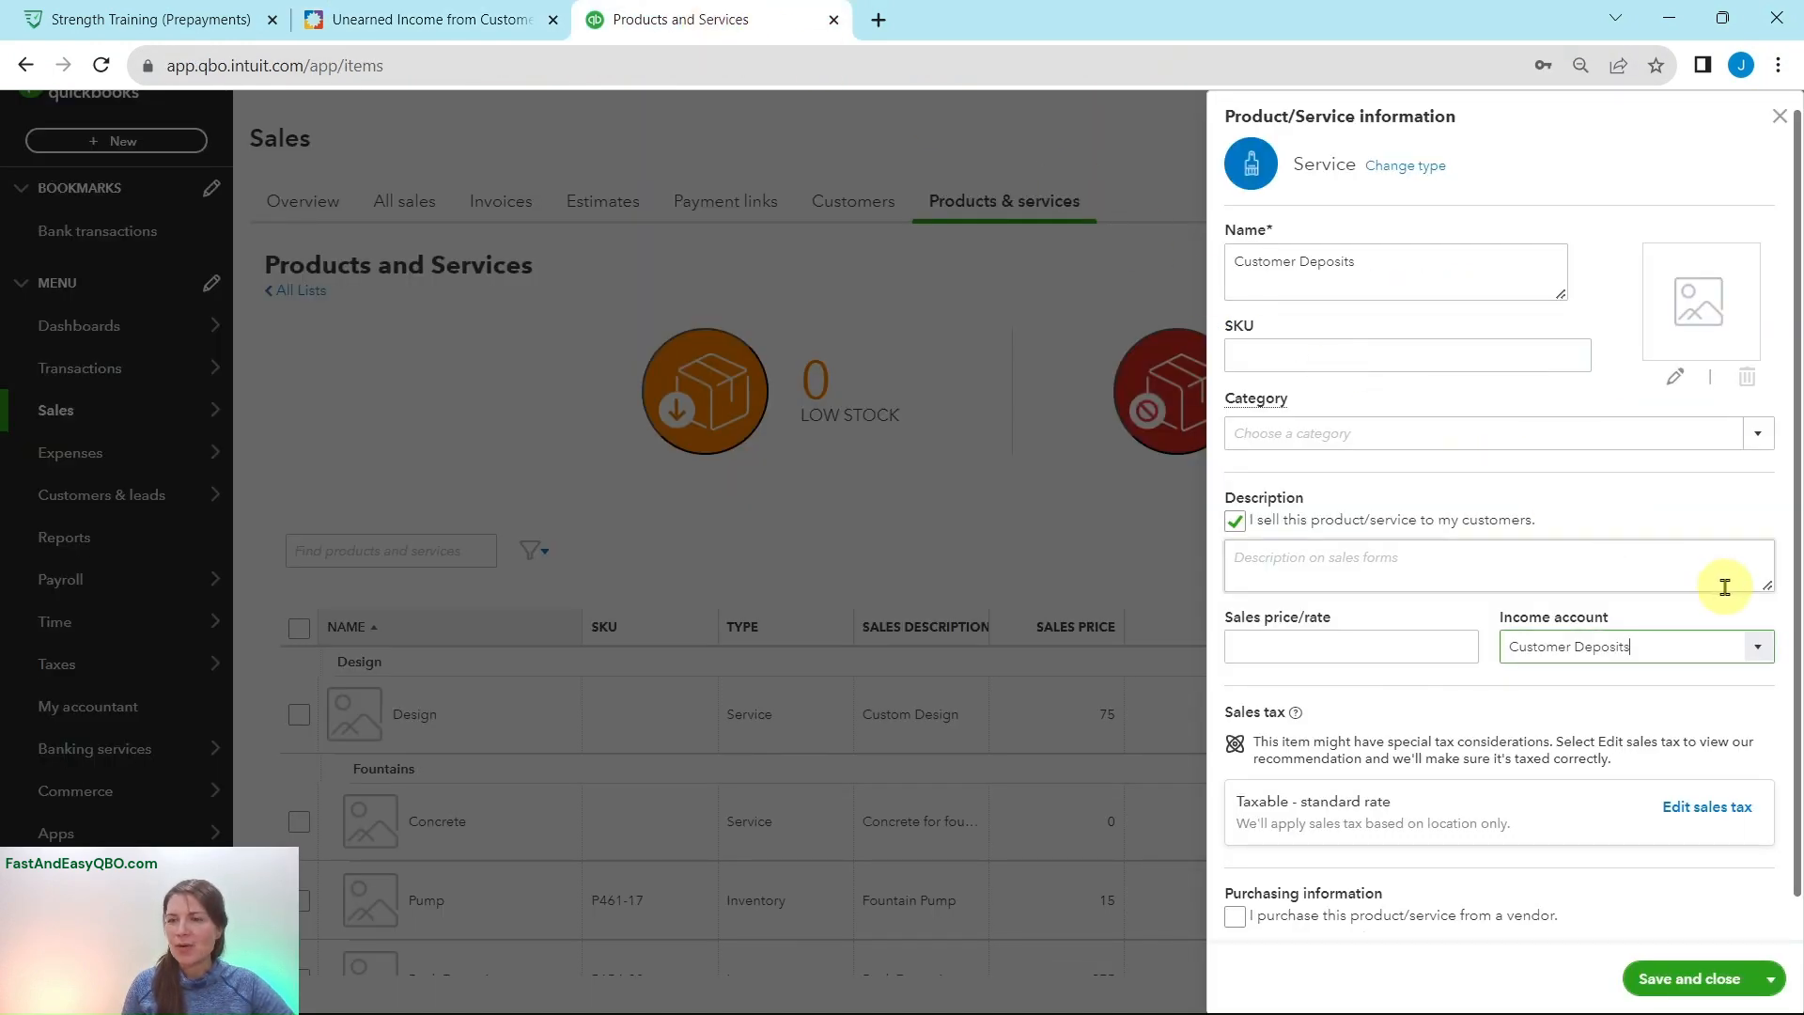
{"action": "scroll", "coordinate": [1728, 592], "scroll_direction": "down", "scroll_amount": 1}
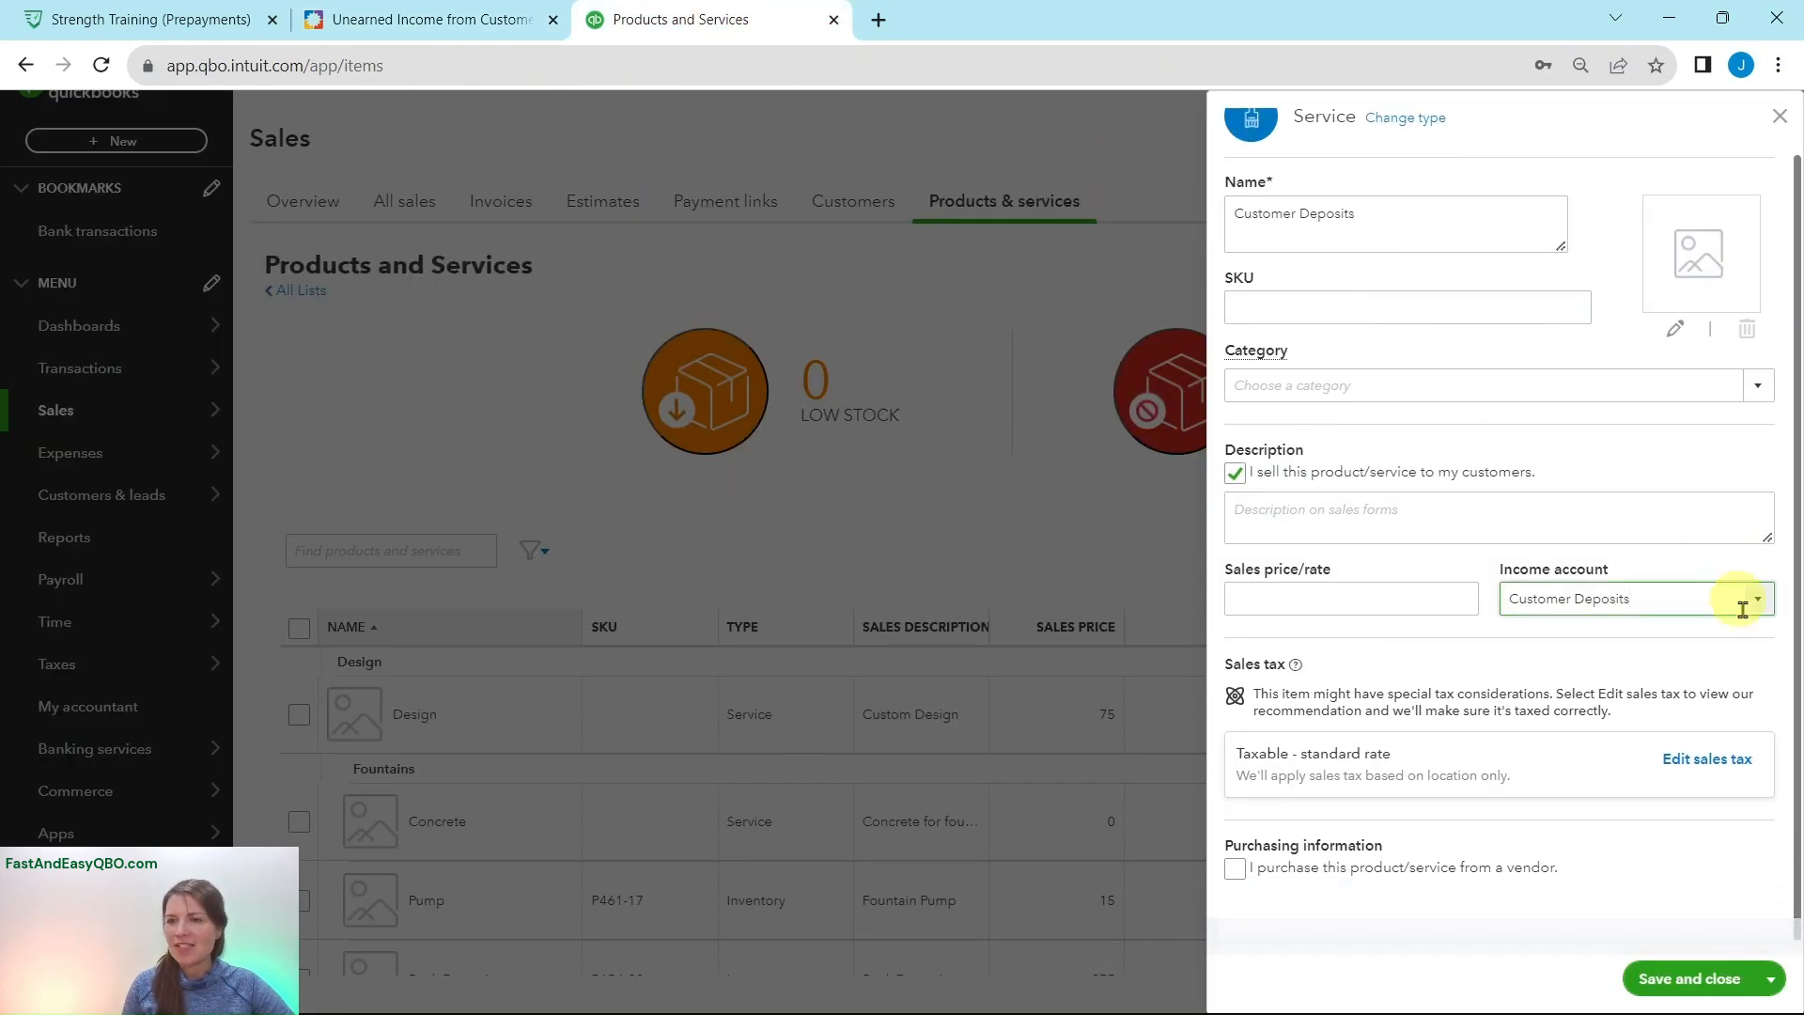
{"action": "left_click", "coordinate": [1705, 760]}
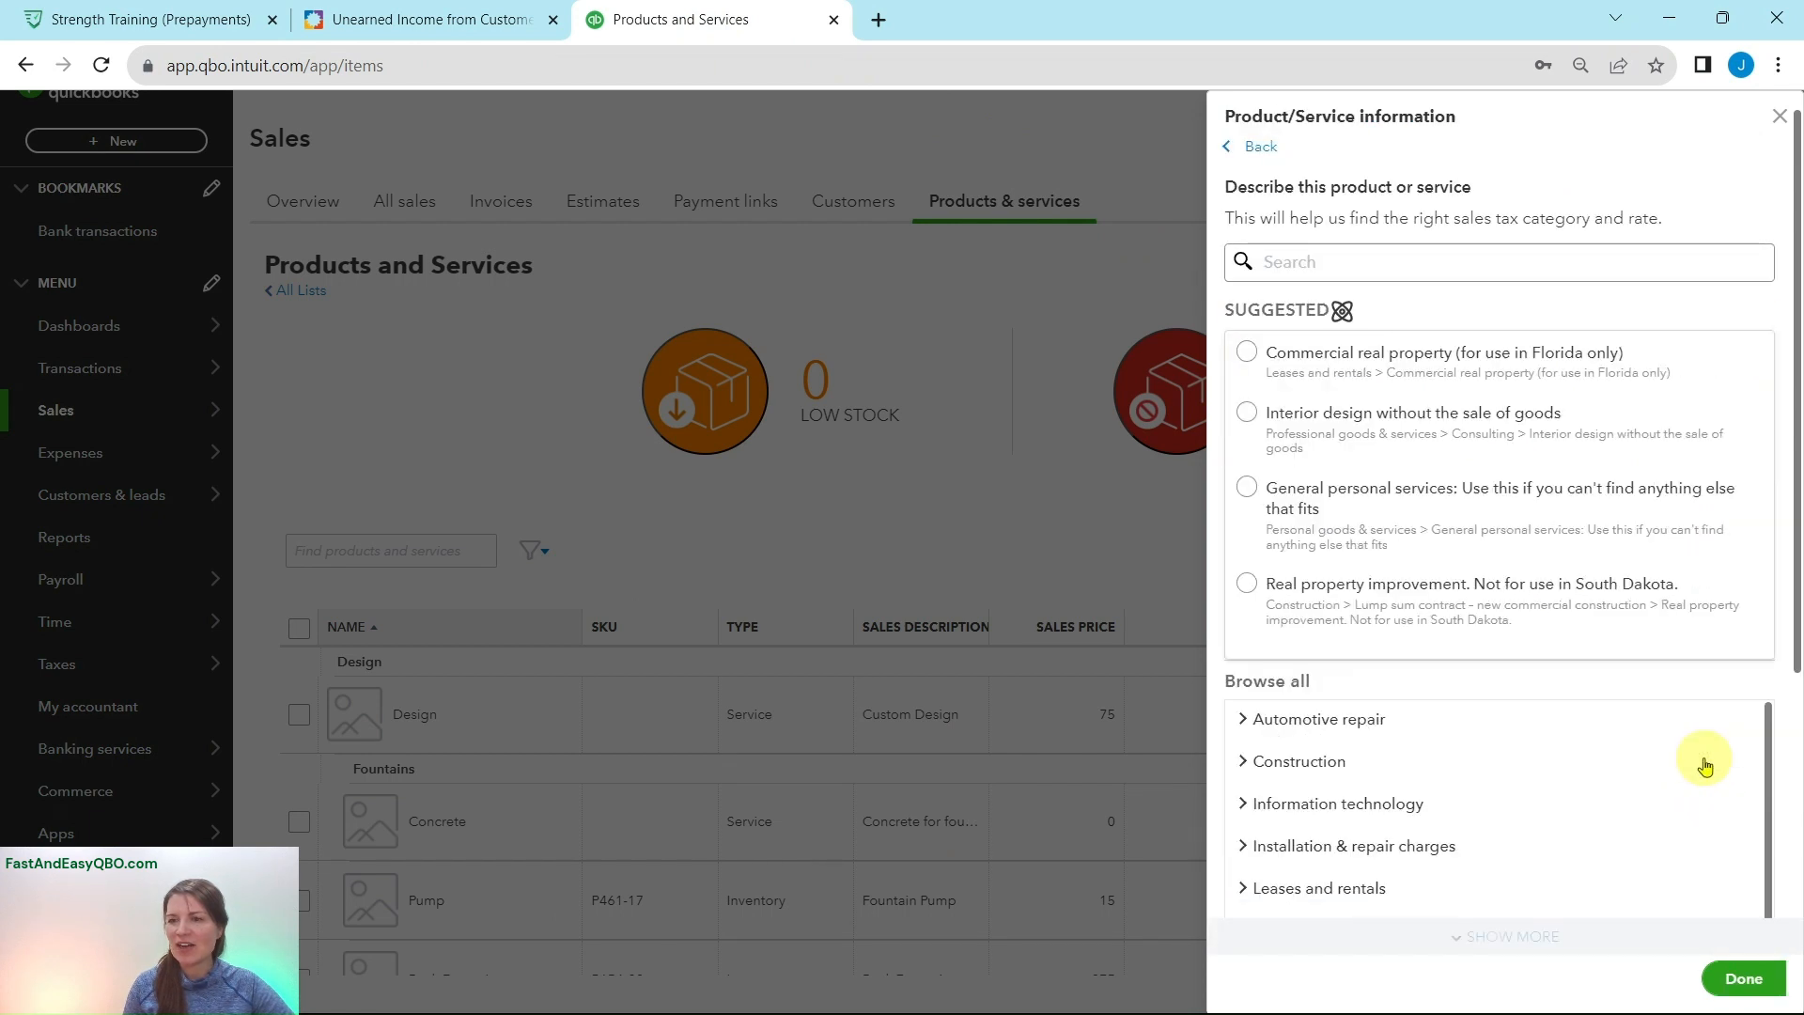
{"action": "scroll", "coordinate": [1776, 696], "scroll_direction": "down", "scroll_amount": 3}
{"action": "scroll", "coordinate": [1782, 696], "scroll_direction": "down", "scroll_amount": 2}
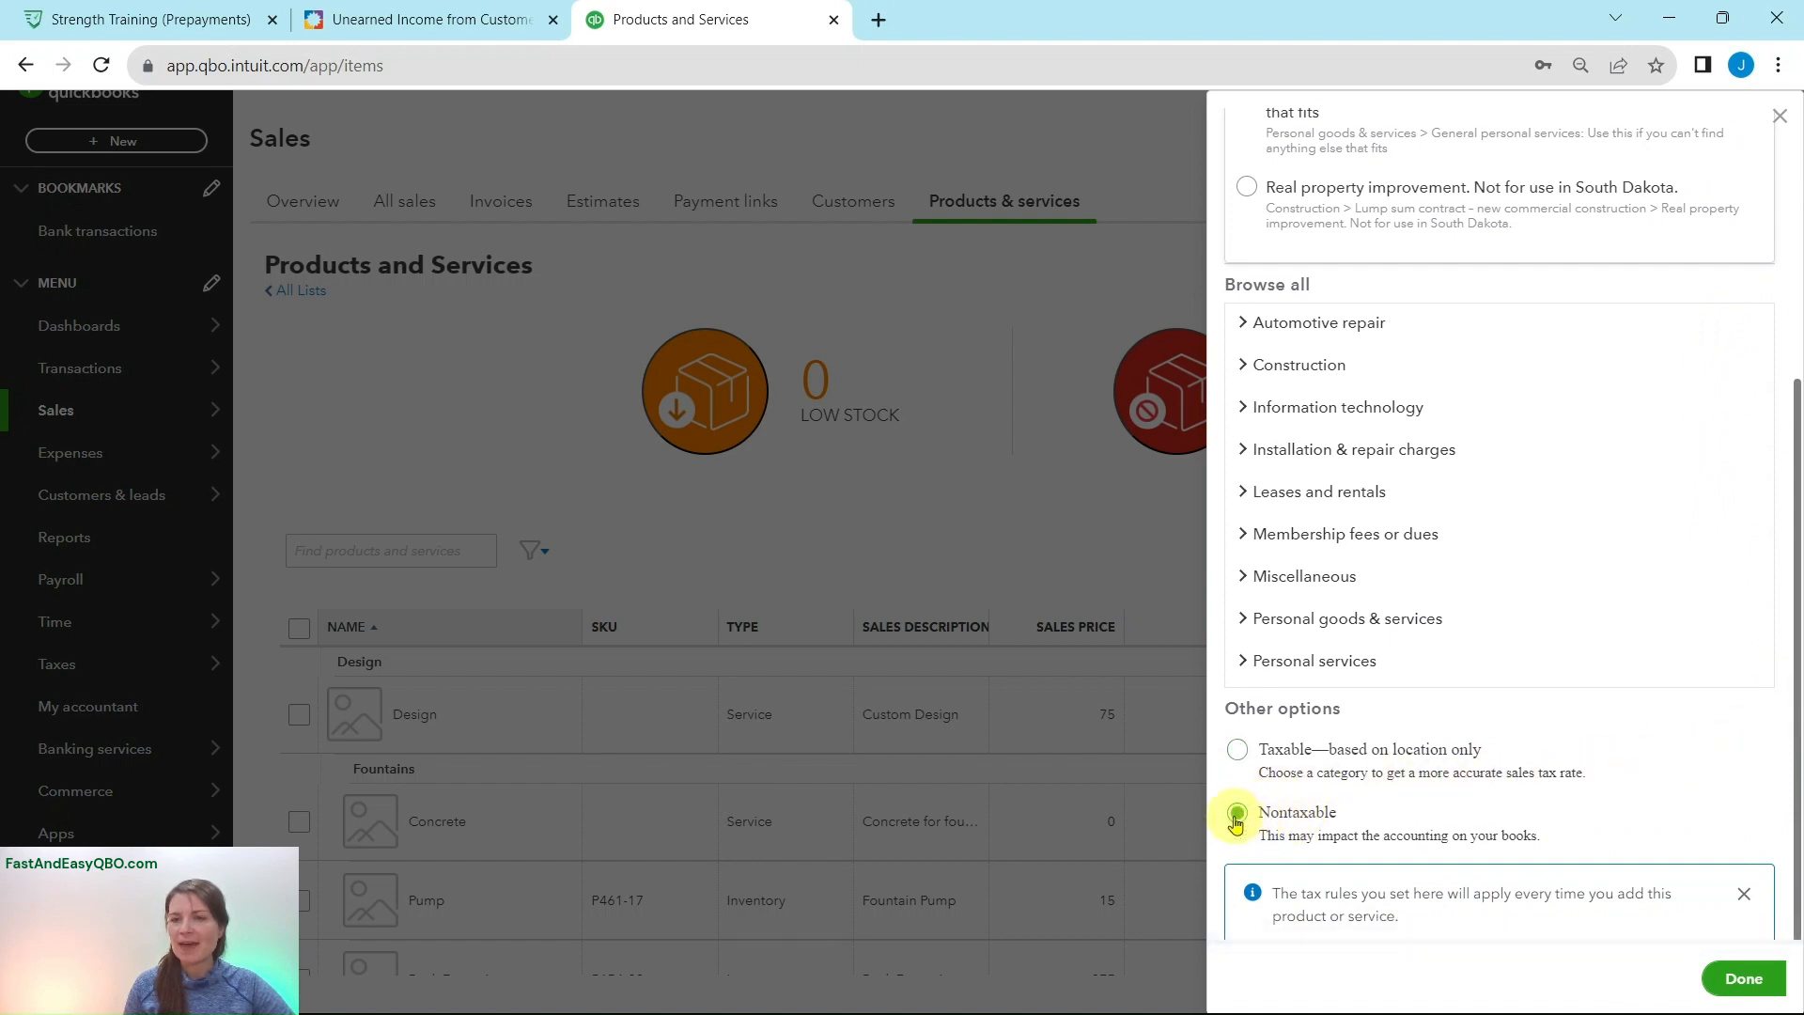
{"action": "scroll", "coordinate": [1766, 817], "scroll_direction": "up", "scroll_amount": 5}
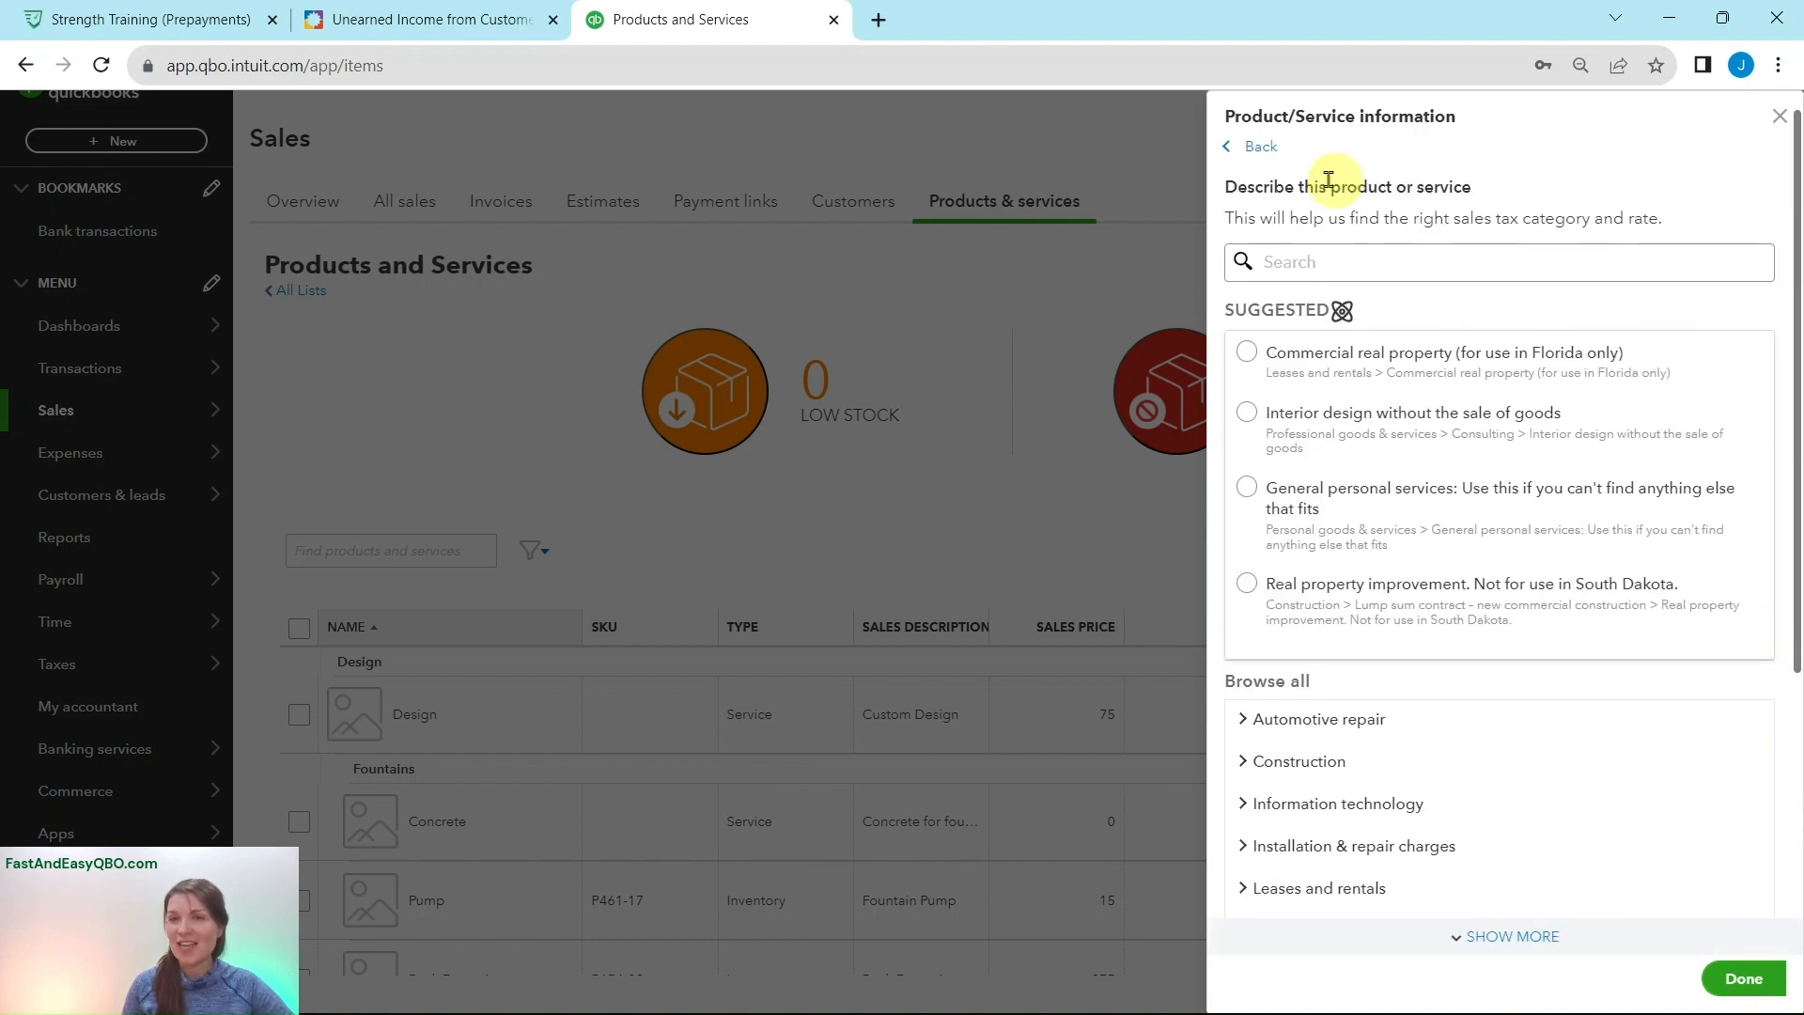
{"action": "left_click", "coordinate": [1257, 148]}
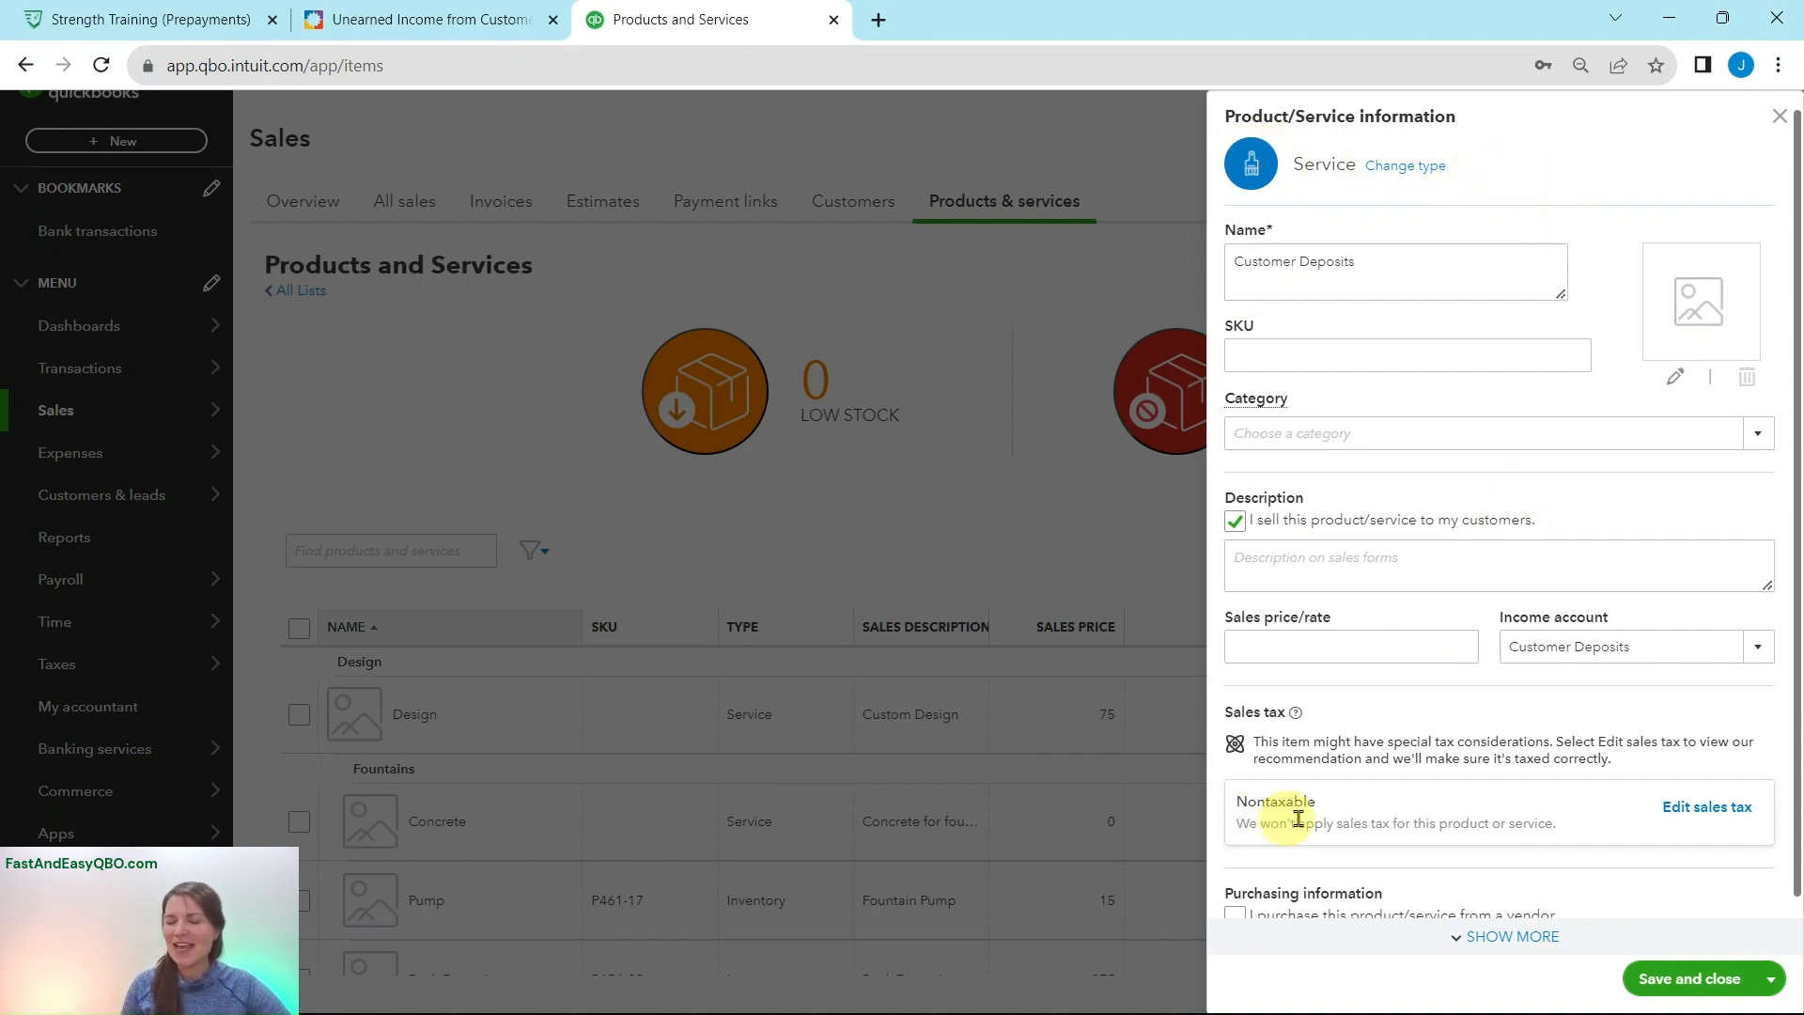
Step: Confirm the final instruction of Step 10 in the exercise, and save and close the Customer Deposits item in QuickBooks
{"action": "left_click", "coordinate": [463, 20]}
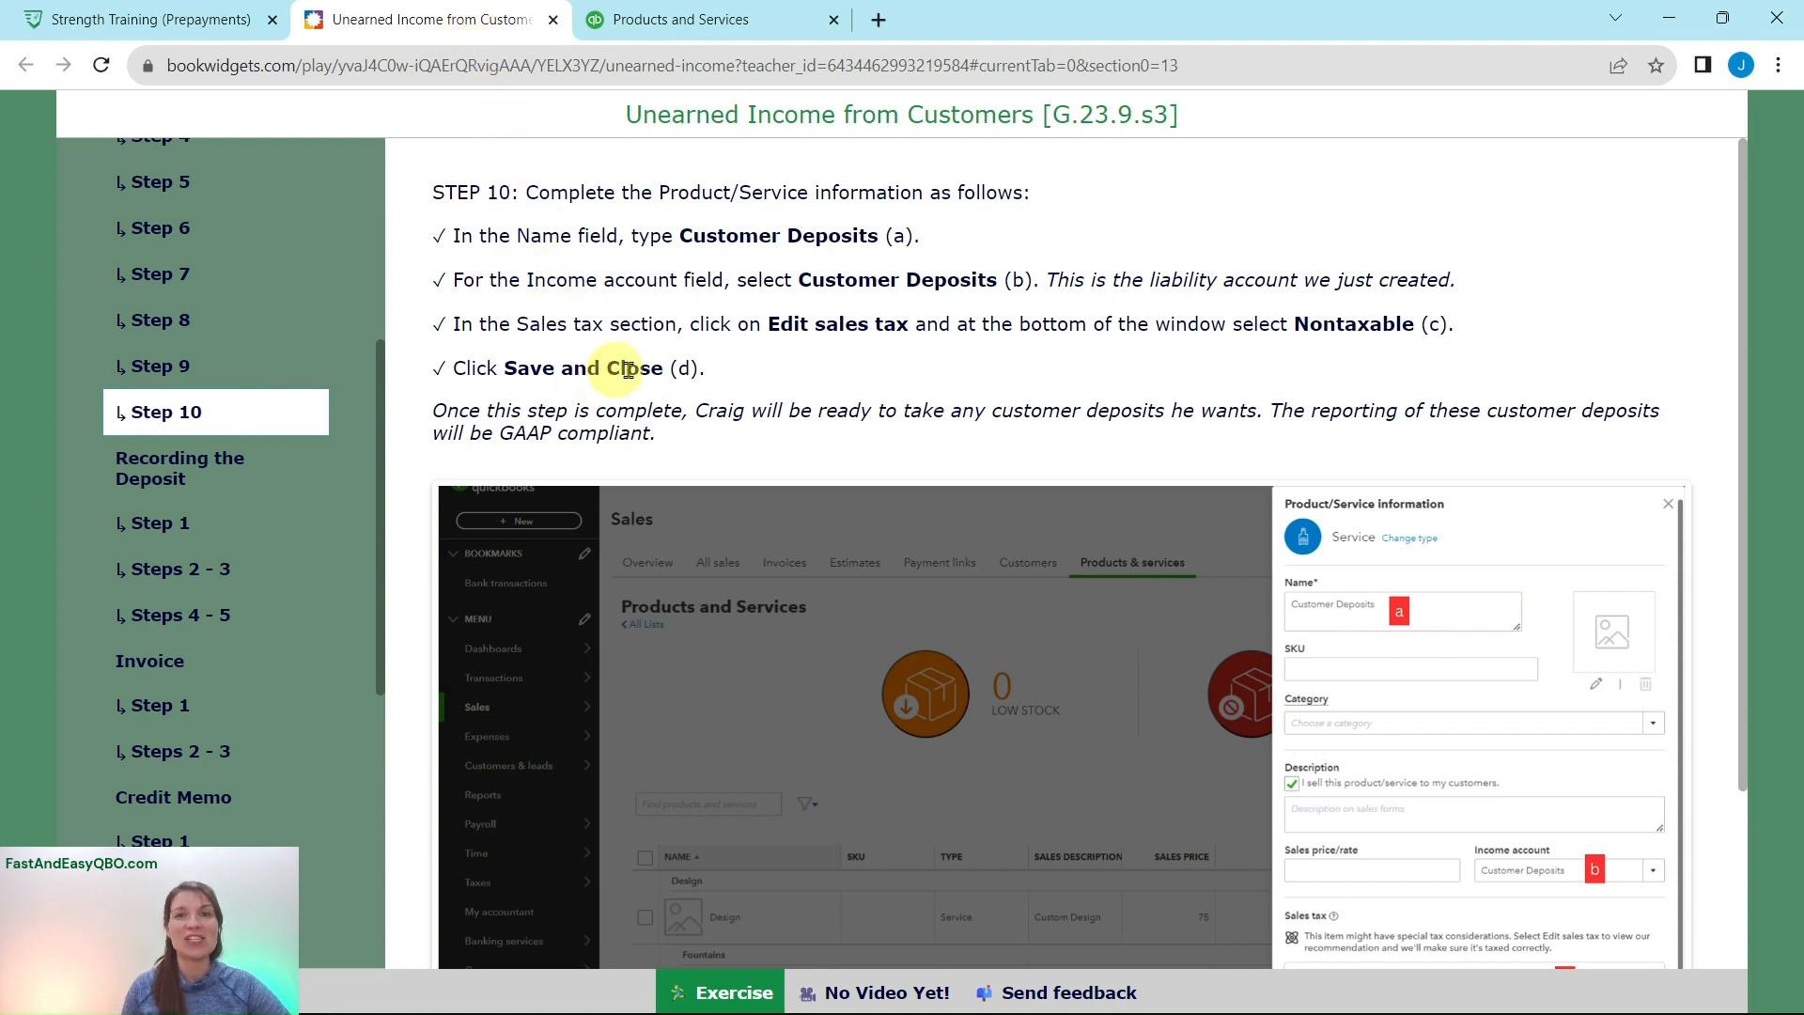
{"action": "left_click", "coordinate": [683, 18]}
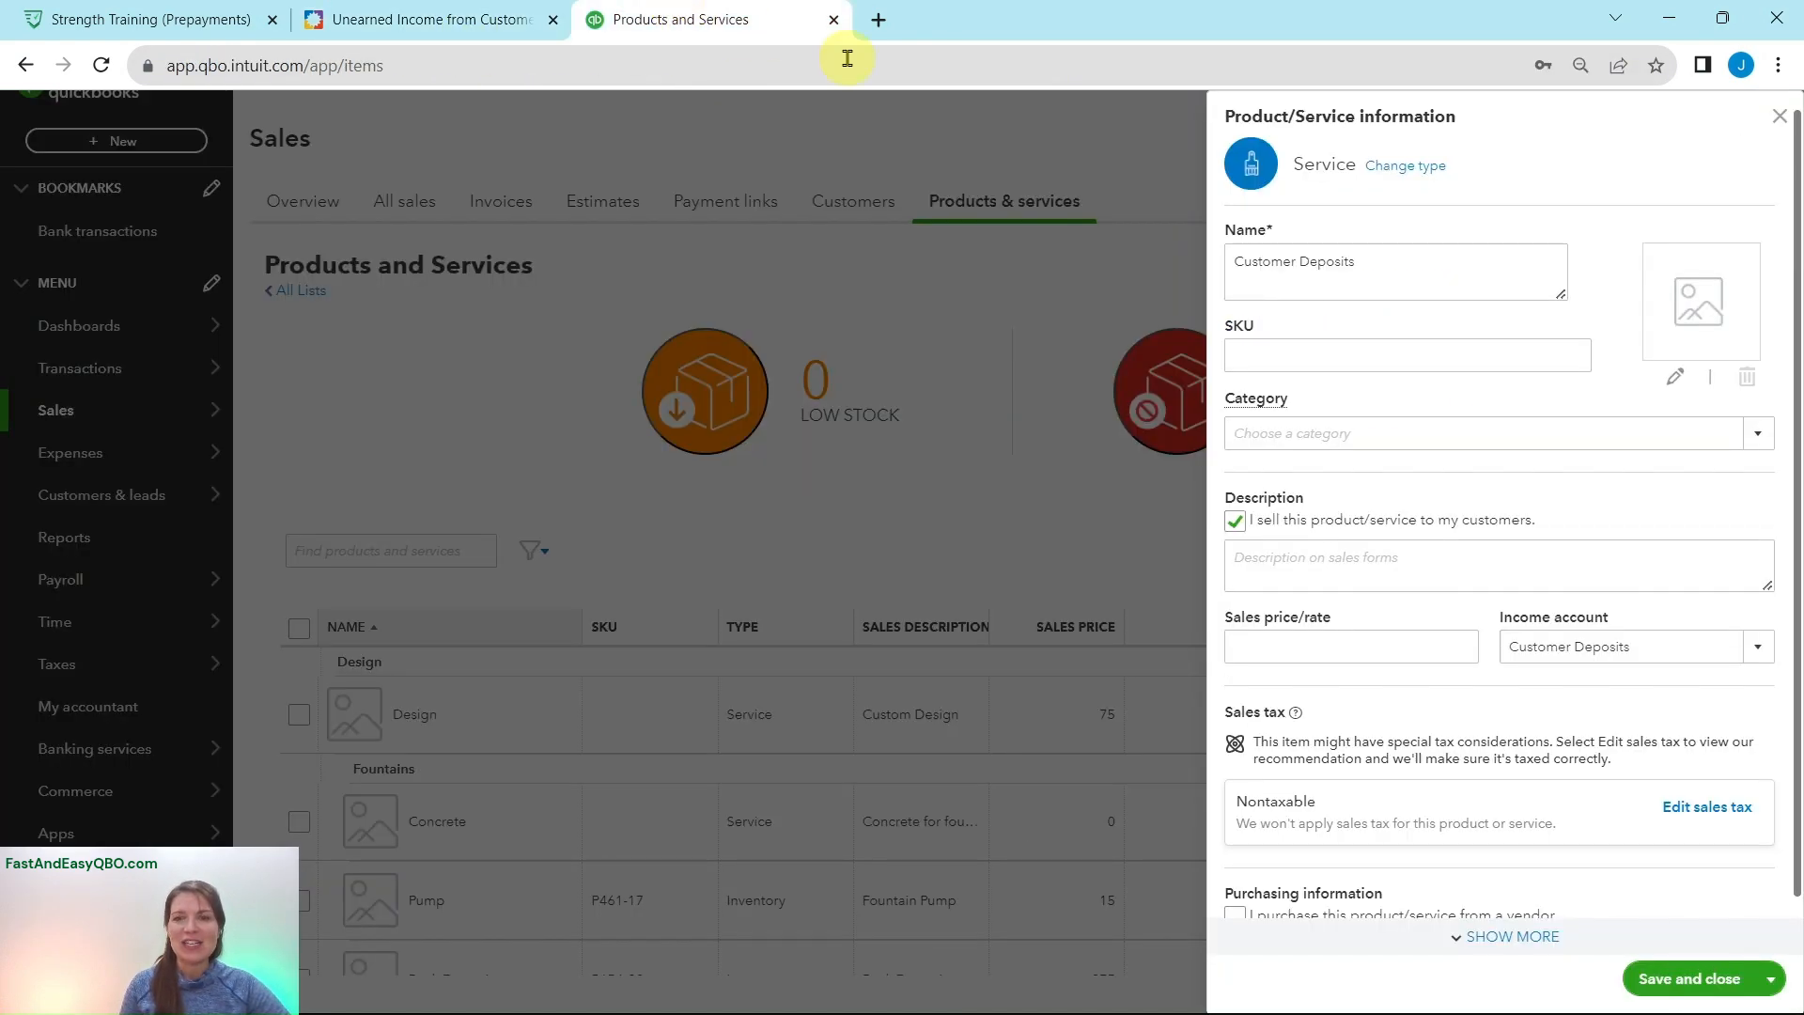
{"action": "left_click", "coordinate": [1693, 981]}
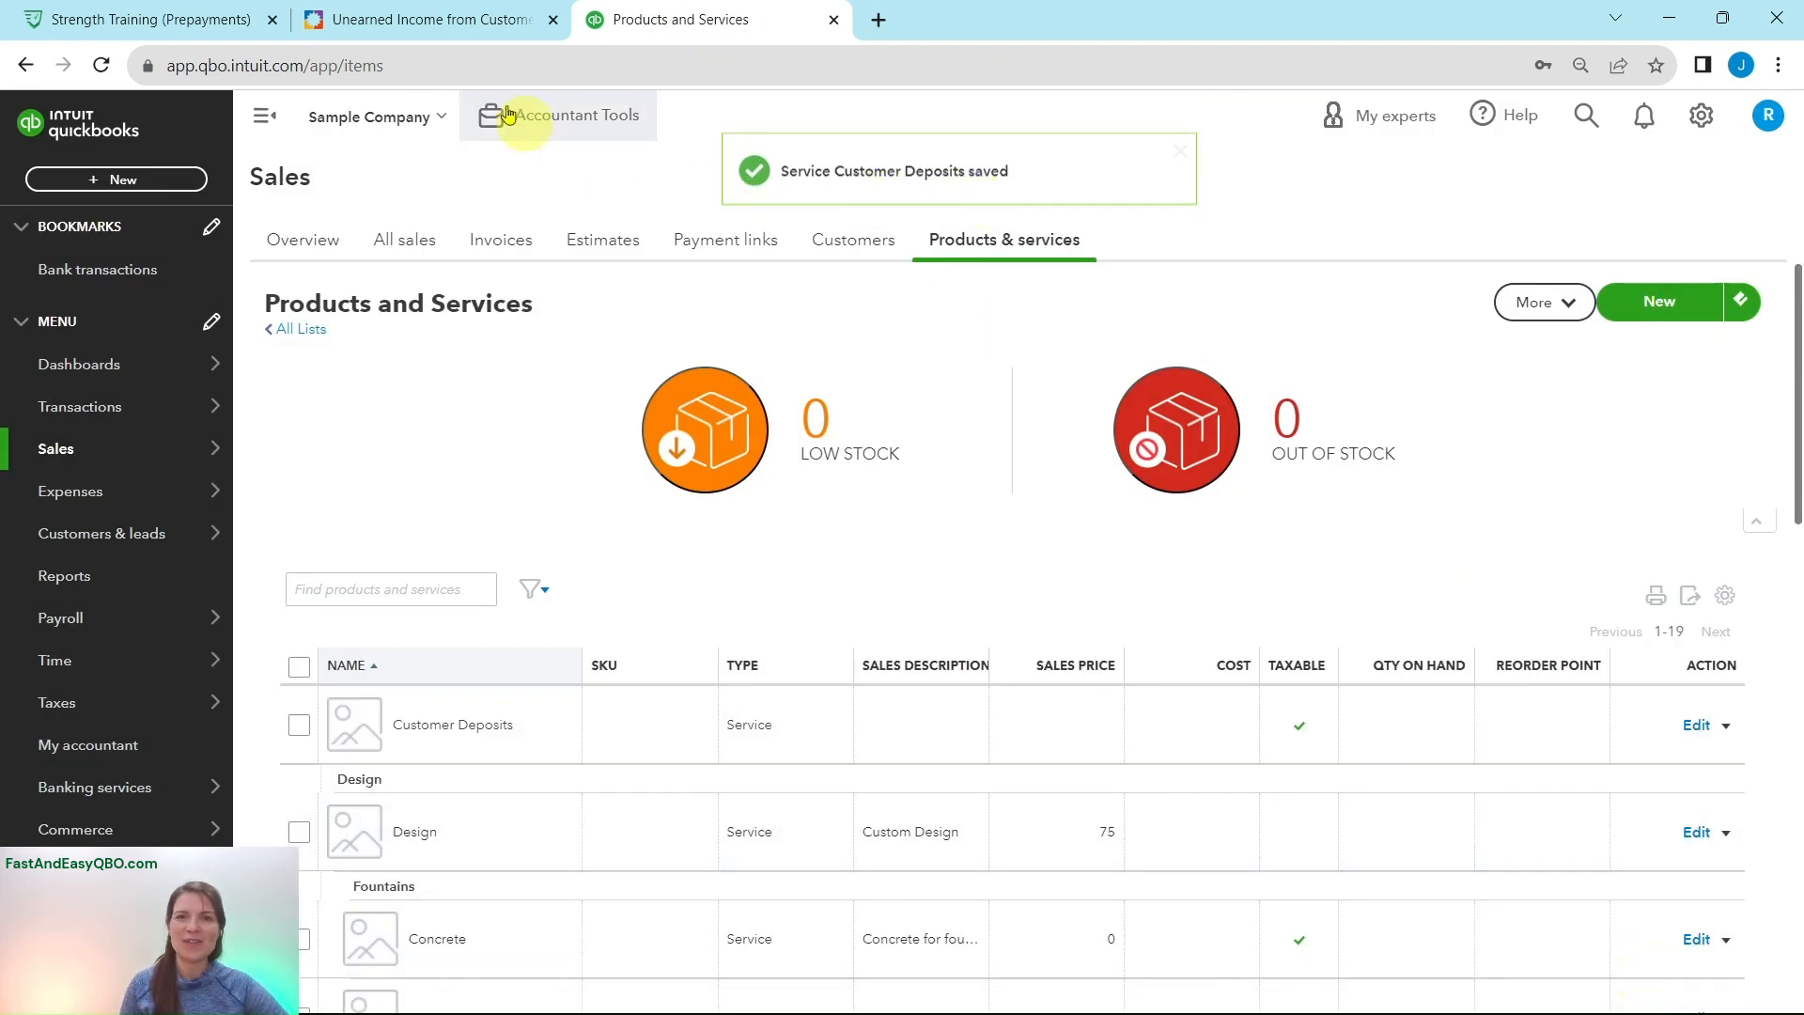
Step: Read the exercise's Recording the Deposit introduction and its Step 1, and open the Customers list in QuickBooks
{"action": "left_click", "coordinate": [410, 21]}
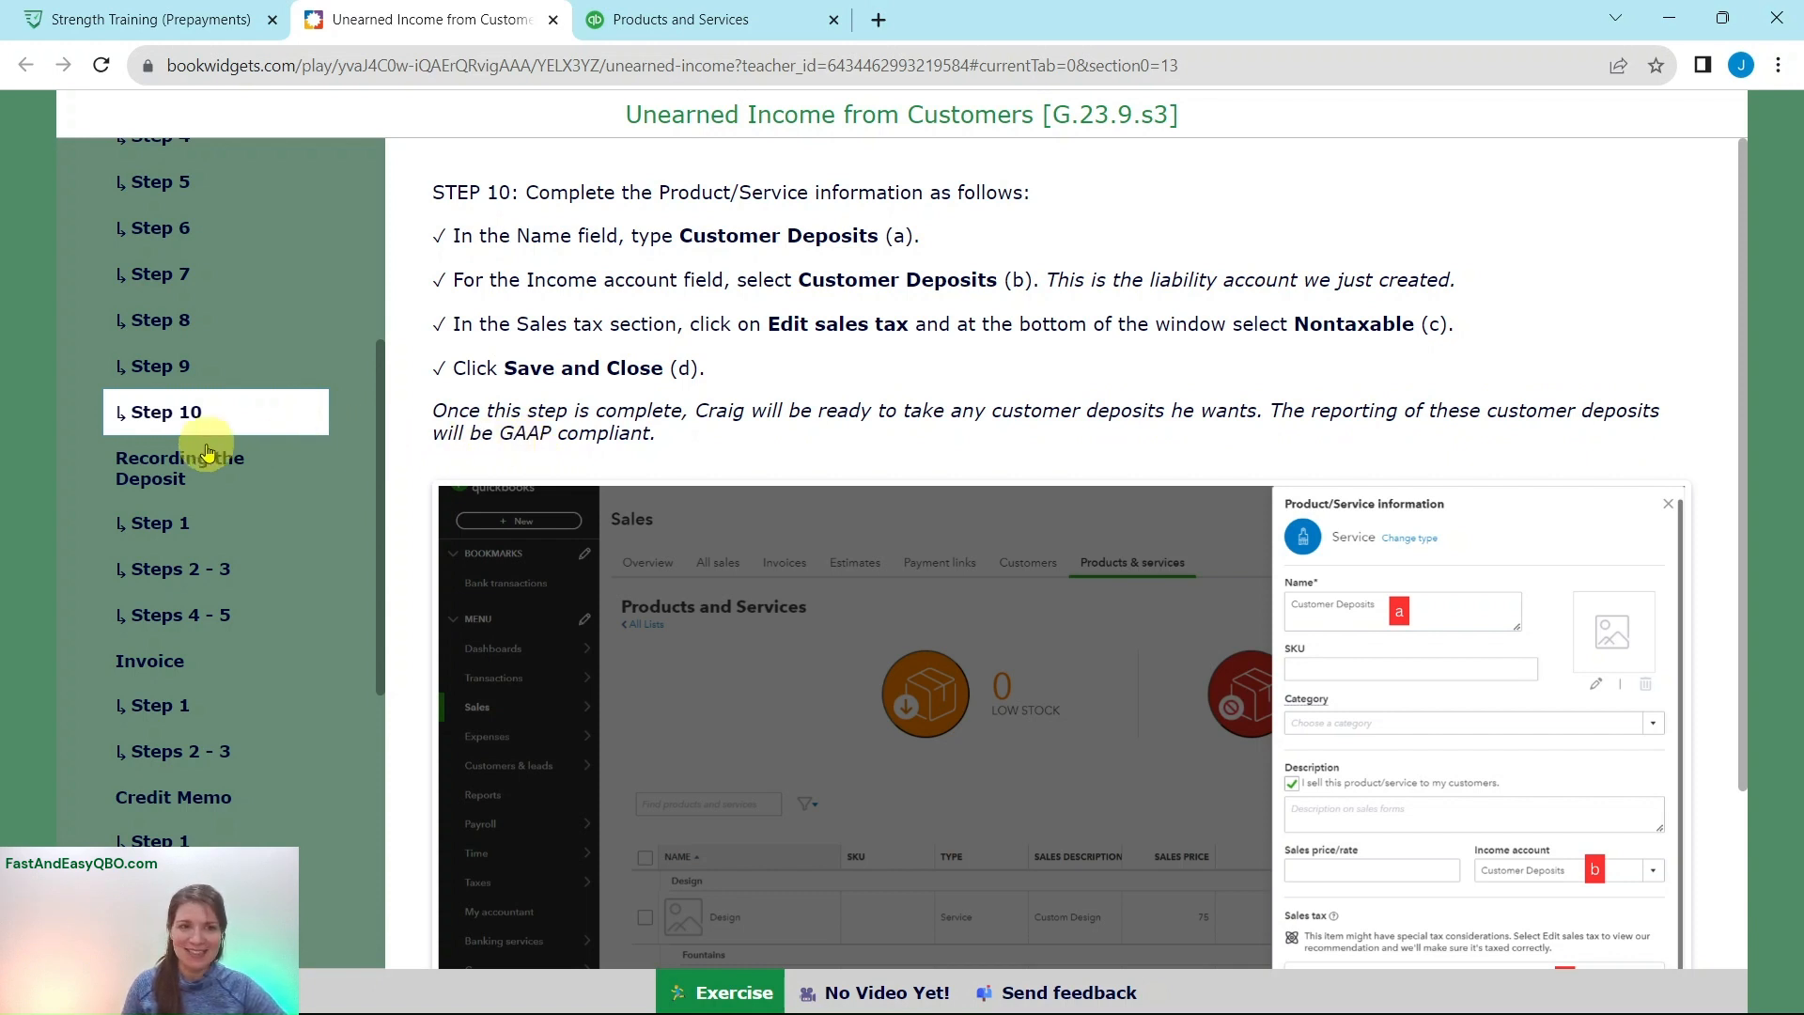
{"action": "left_click", "coordinate": [150, 459]}
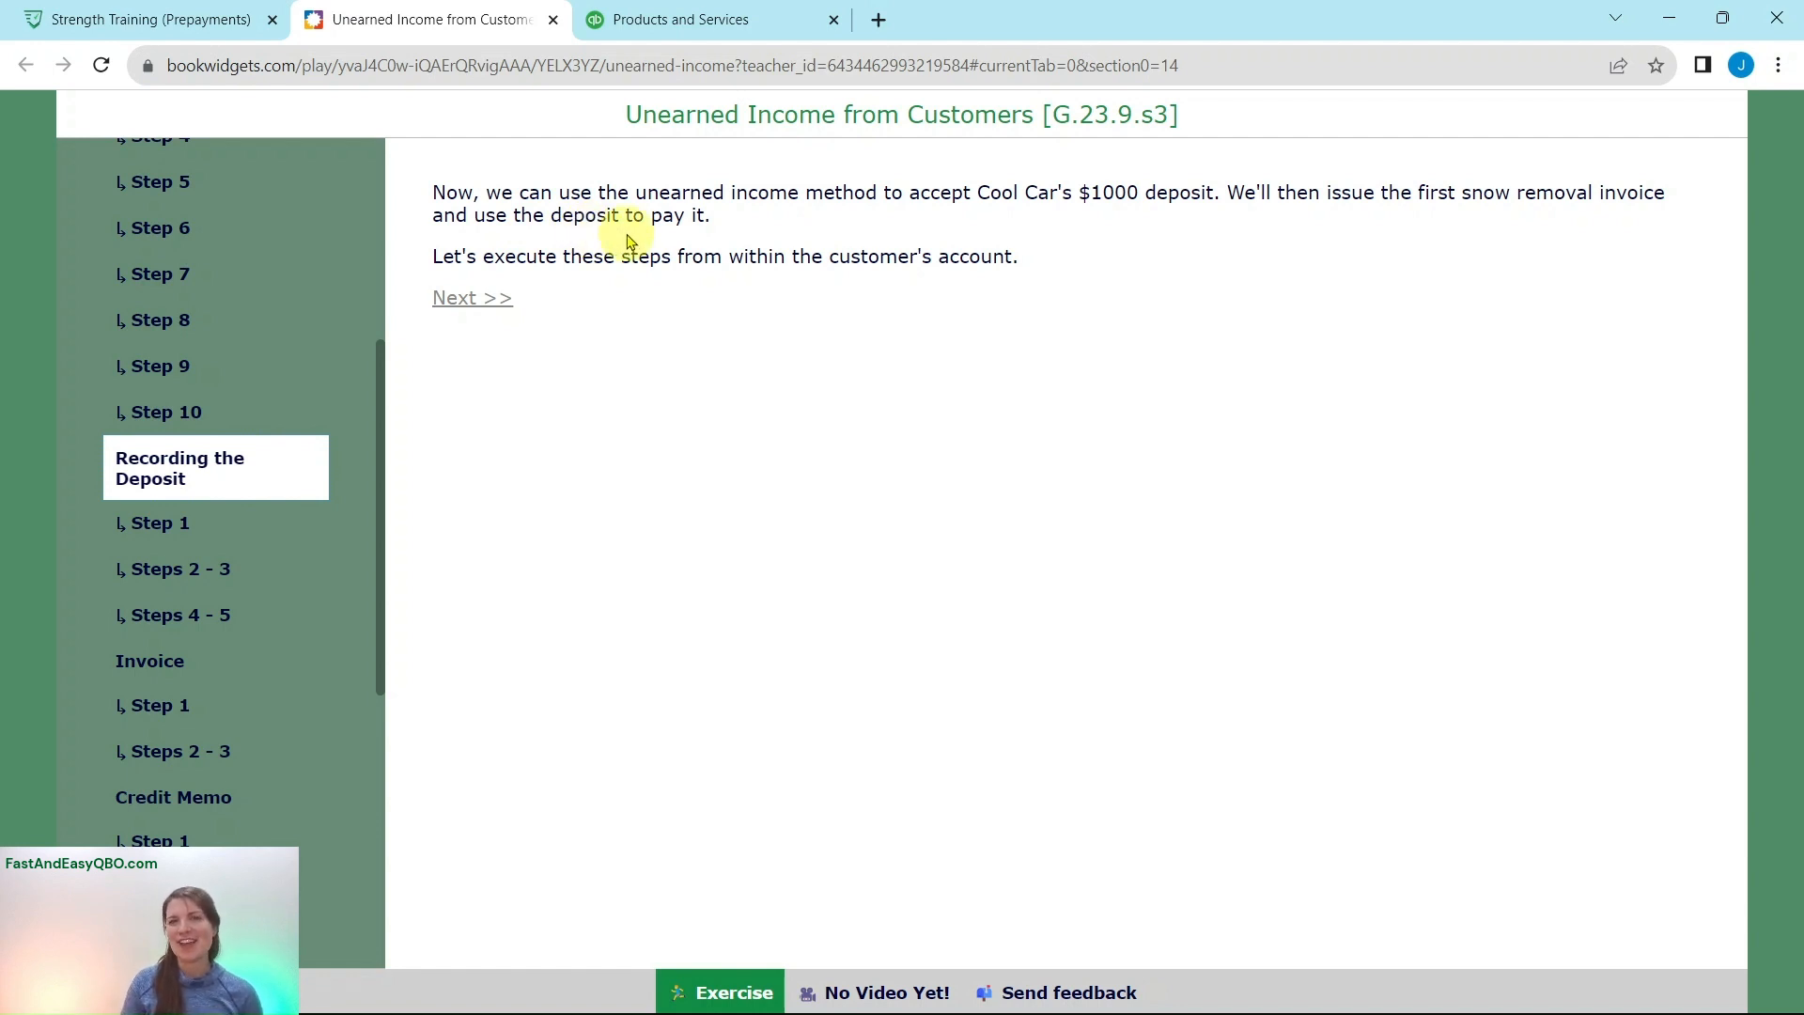
{"action": "left_click", "coordinate": [153, 526]}
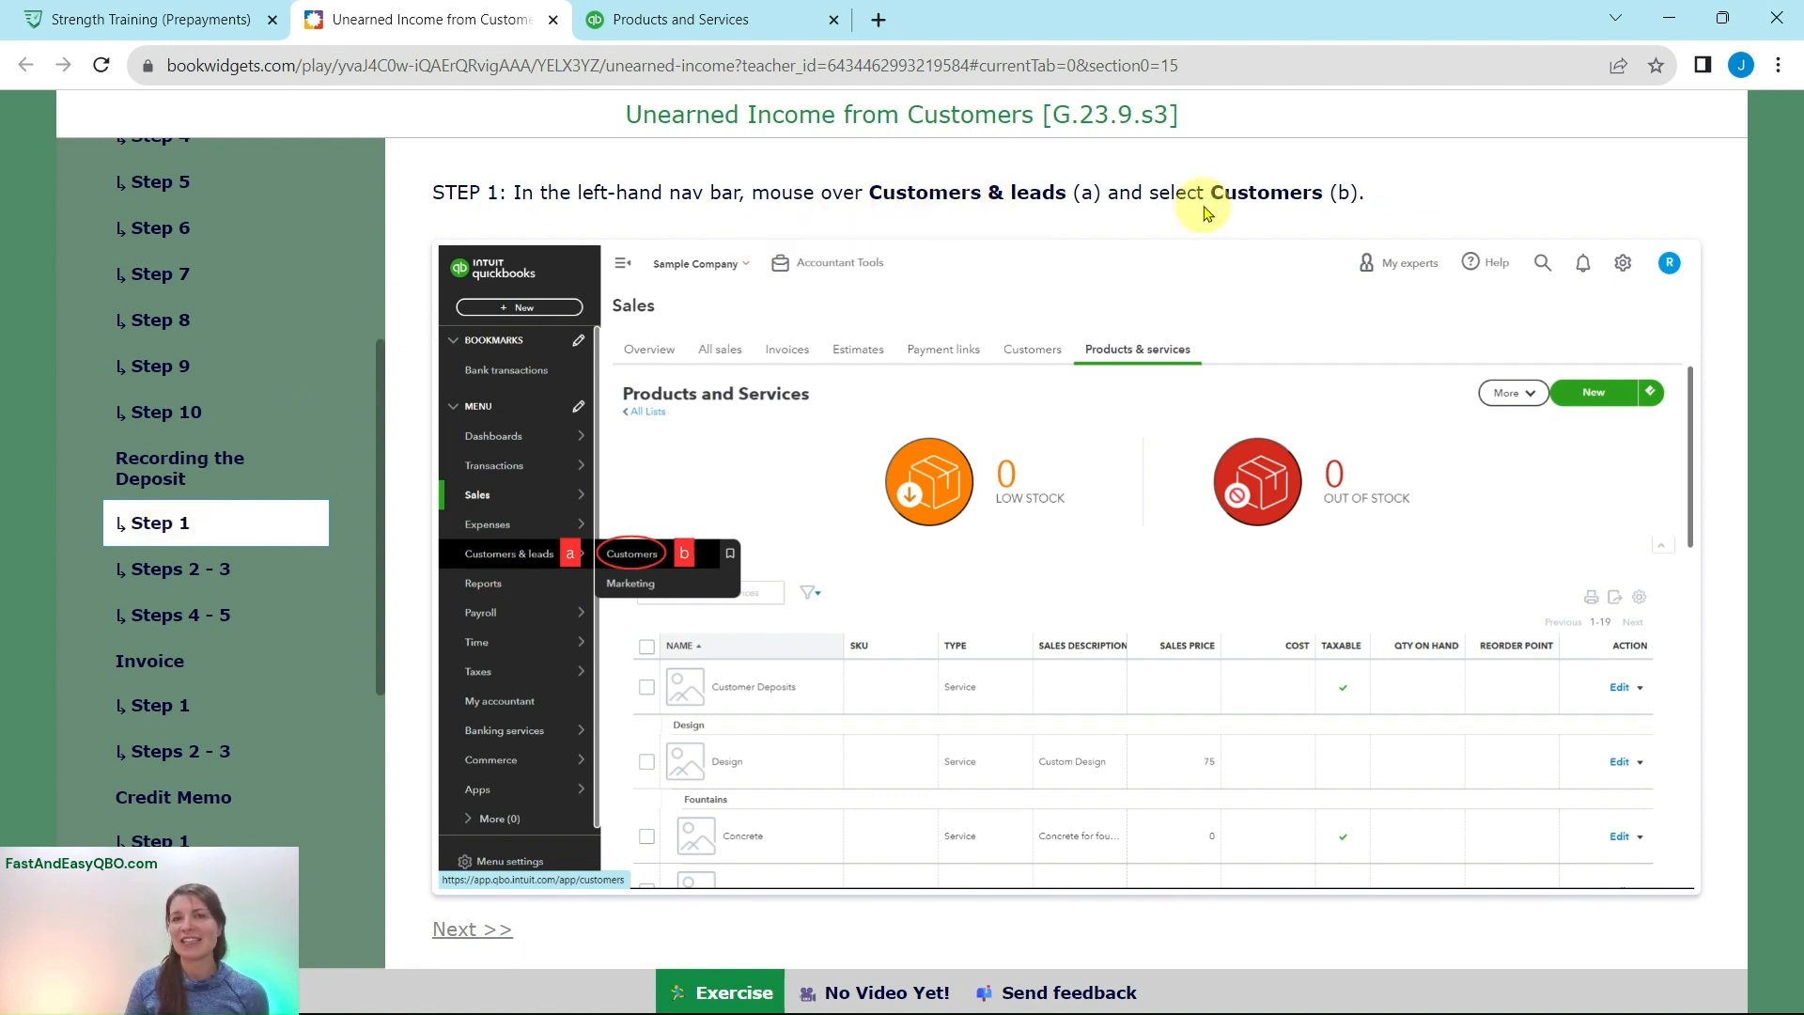
{"action": "left_click", "coordinate": [731, 23]}
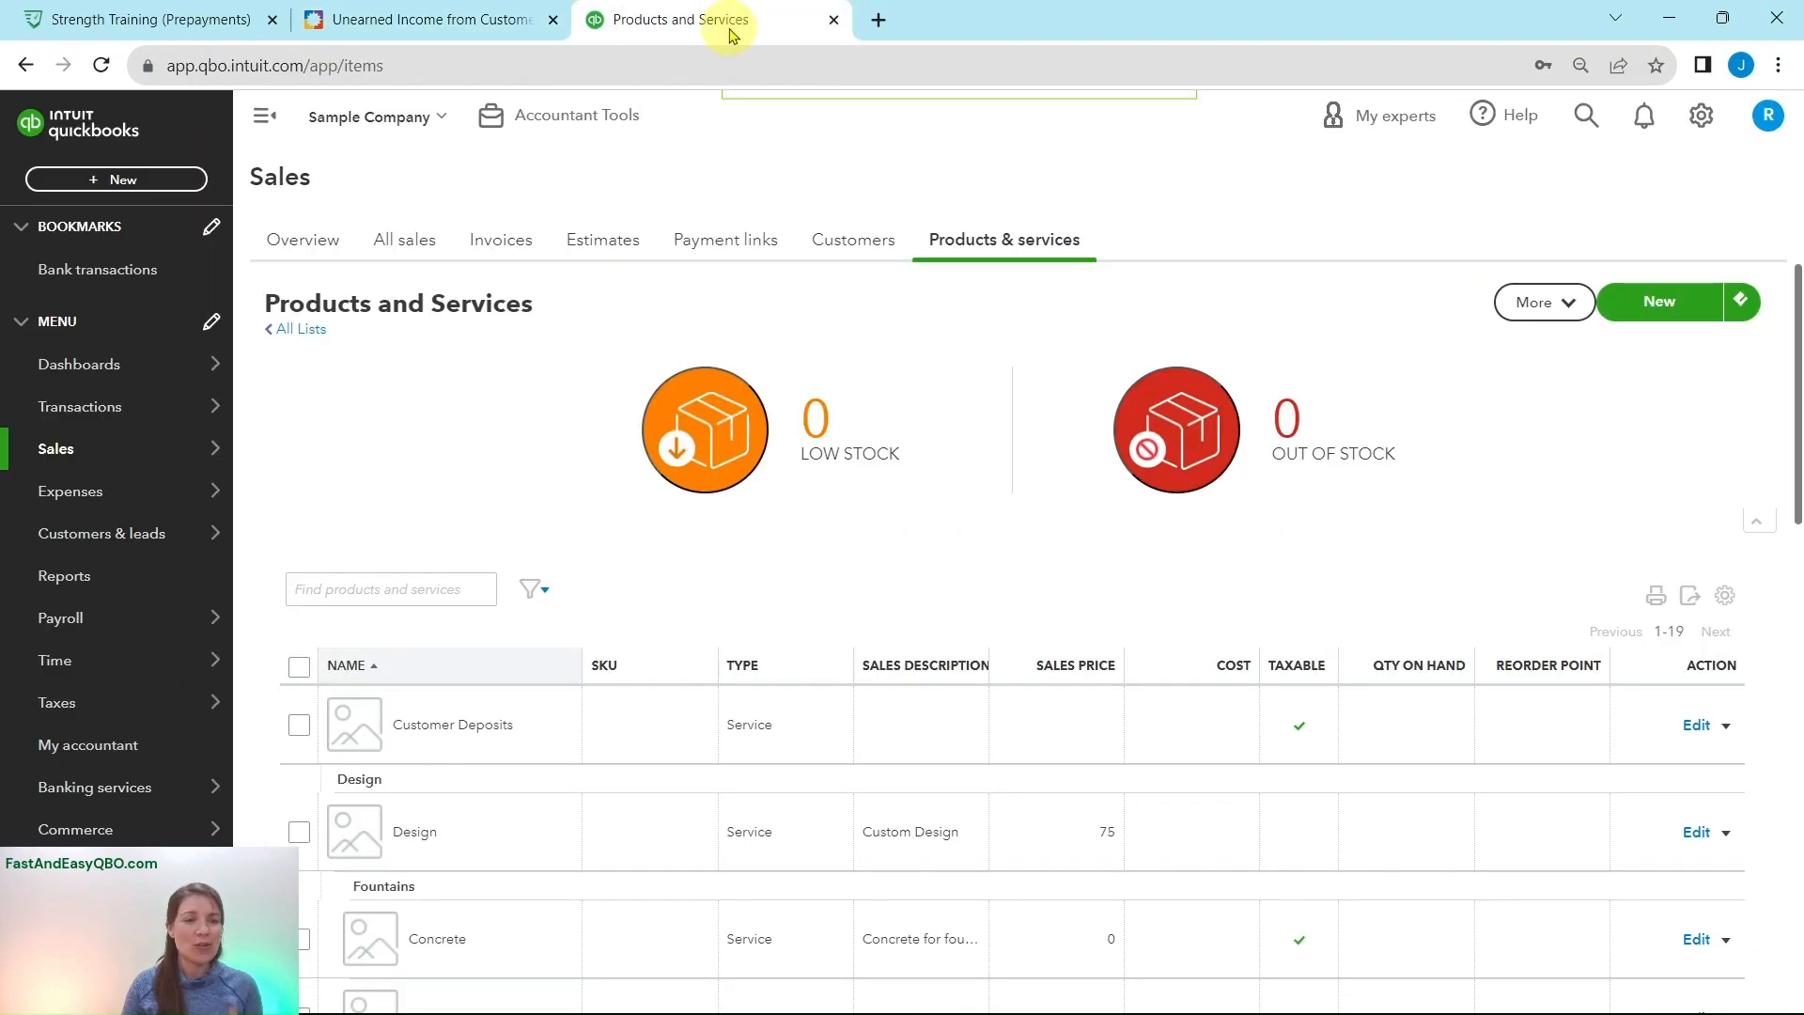
{"action": "mouse_move", "coordinate": [47, 550]}
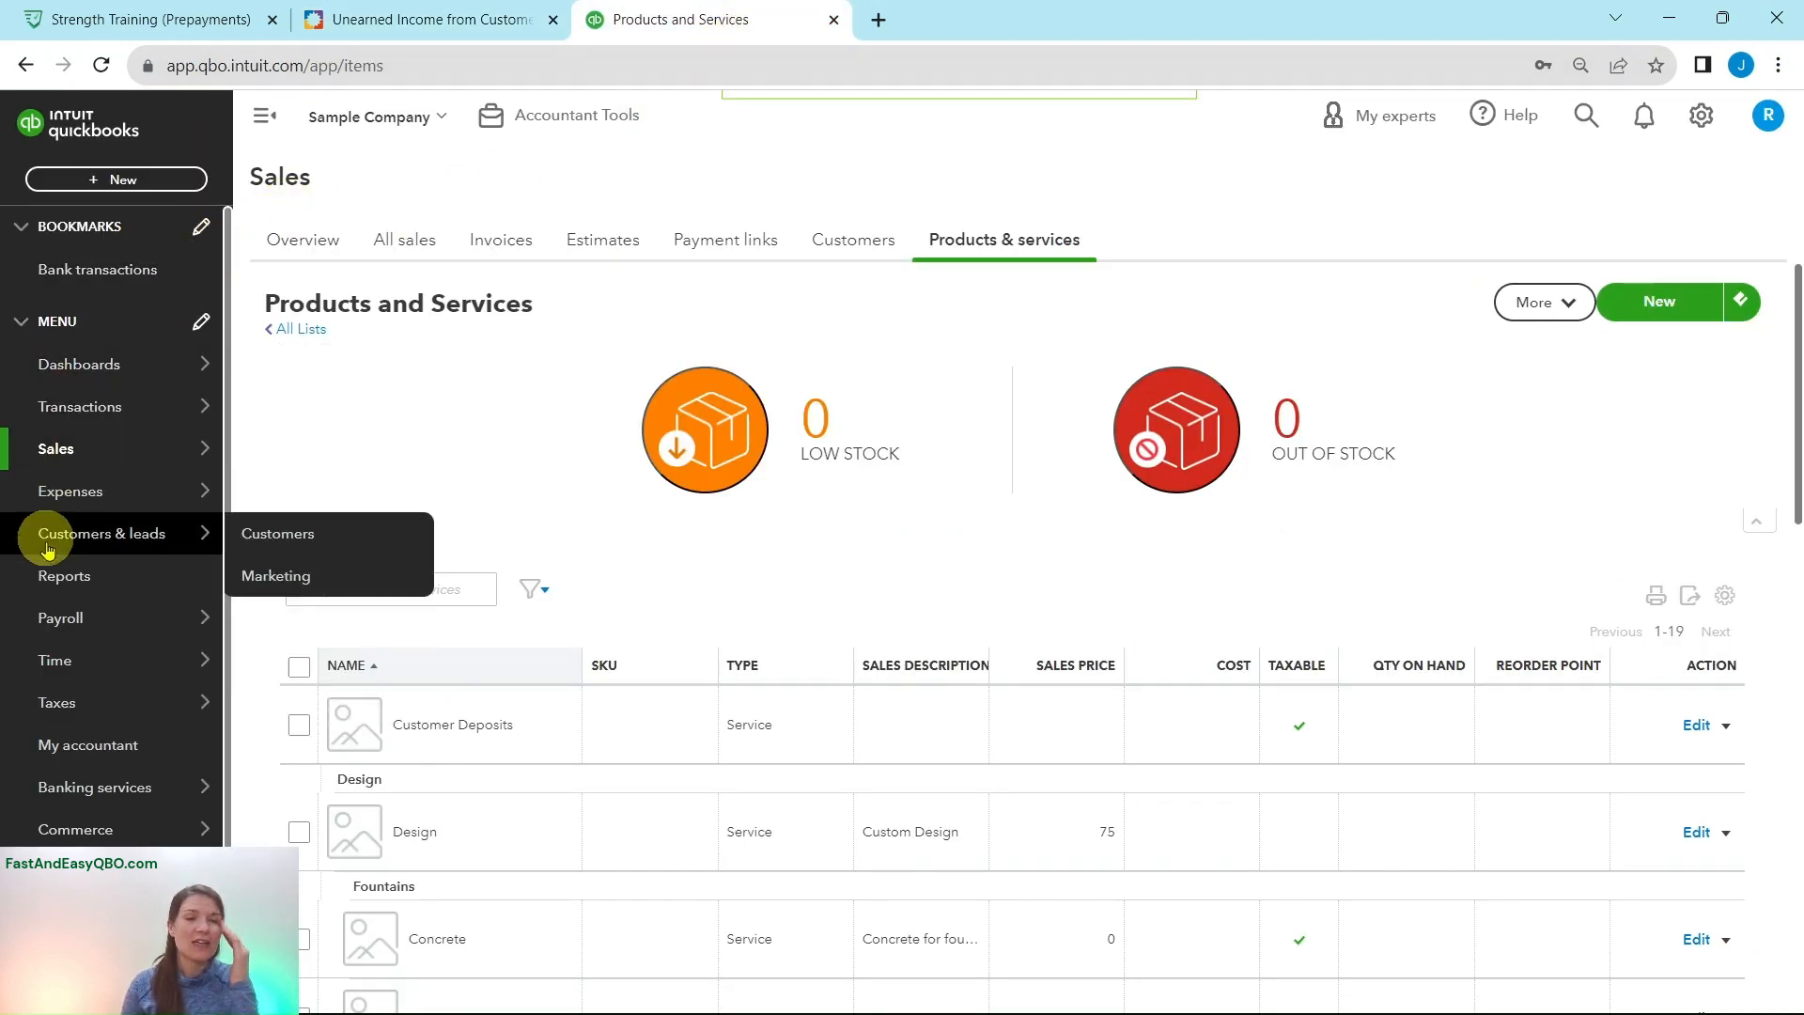
{"action": "left_click", "coordinate": [313, 536]}
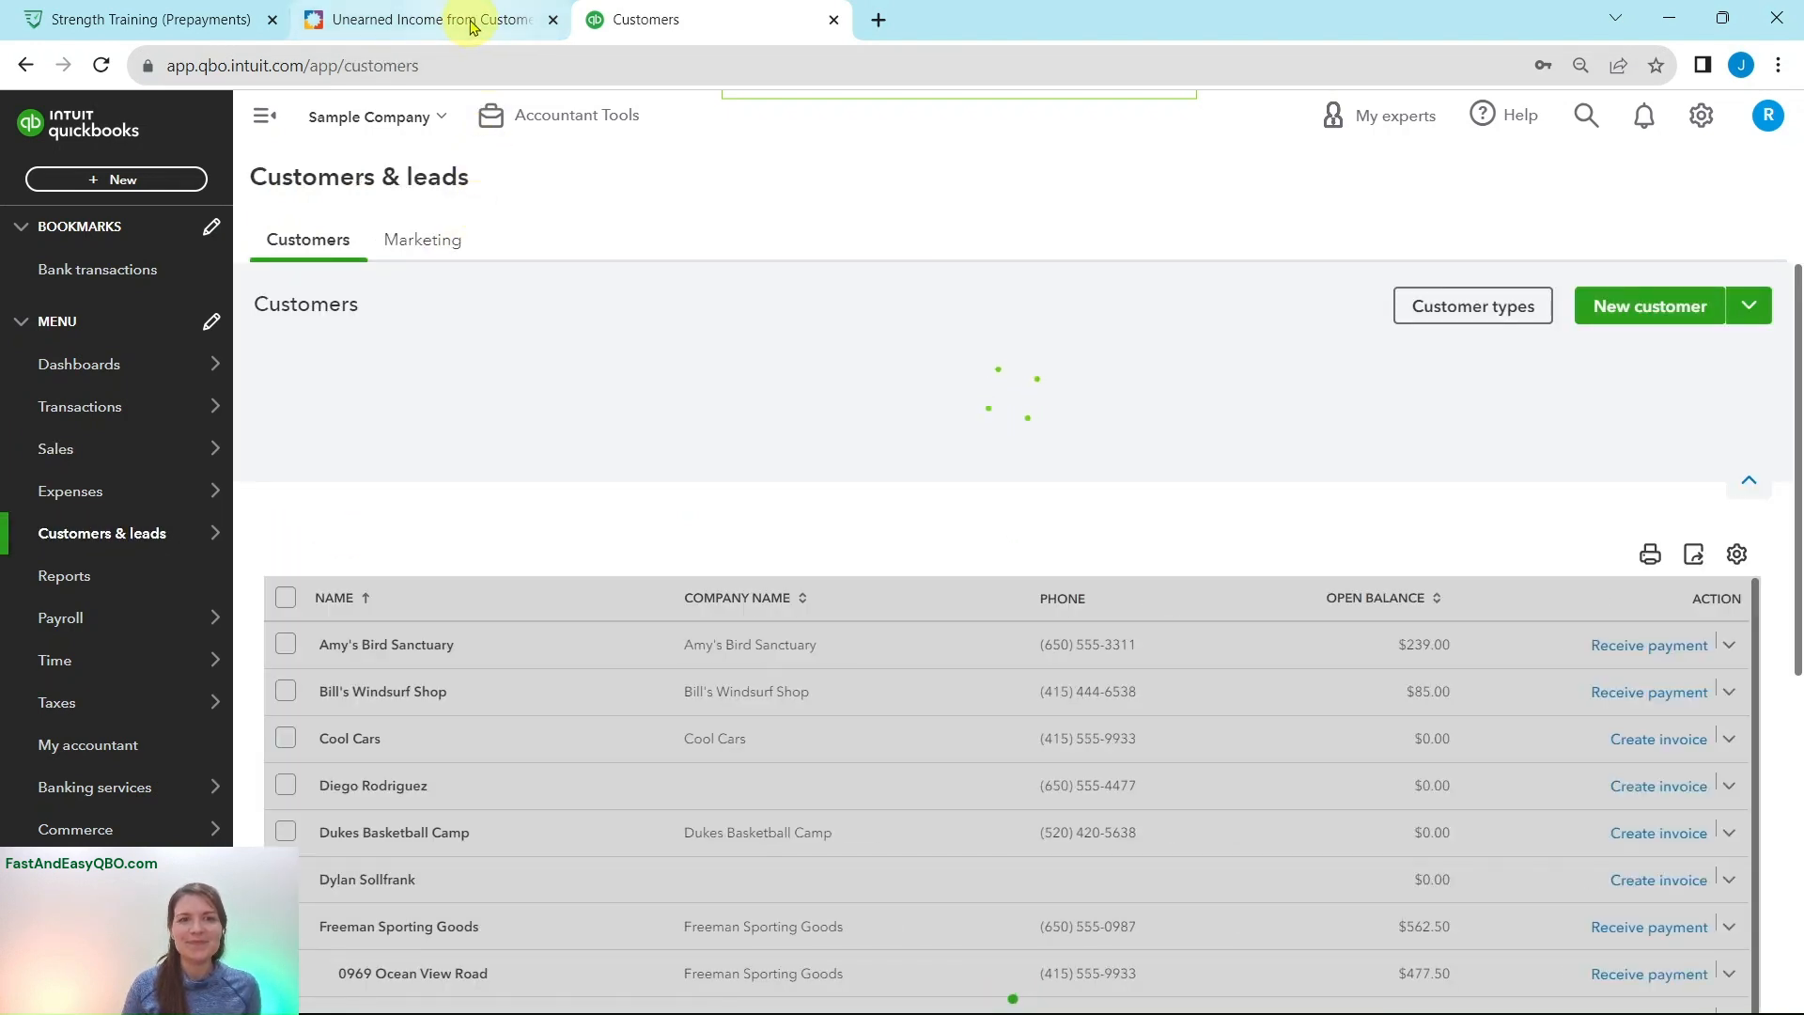
Step: Check Steps 2 - 3 of Recording the Deposit, and open the Cool Cars customer record in QuickBooks, dismissing the pop-up tip
{"action": "left_click", "coordinate": [467, 17]}
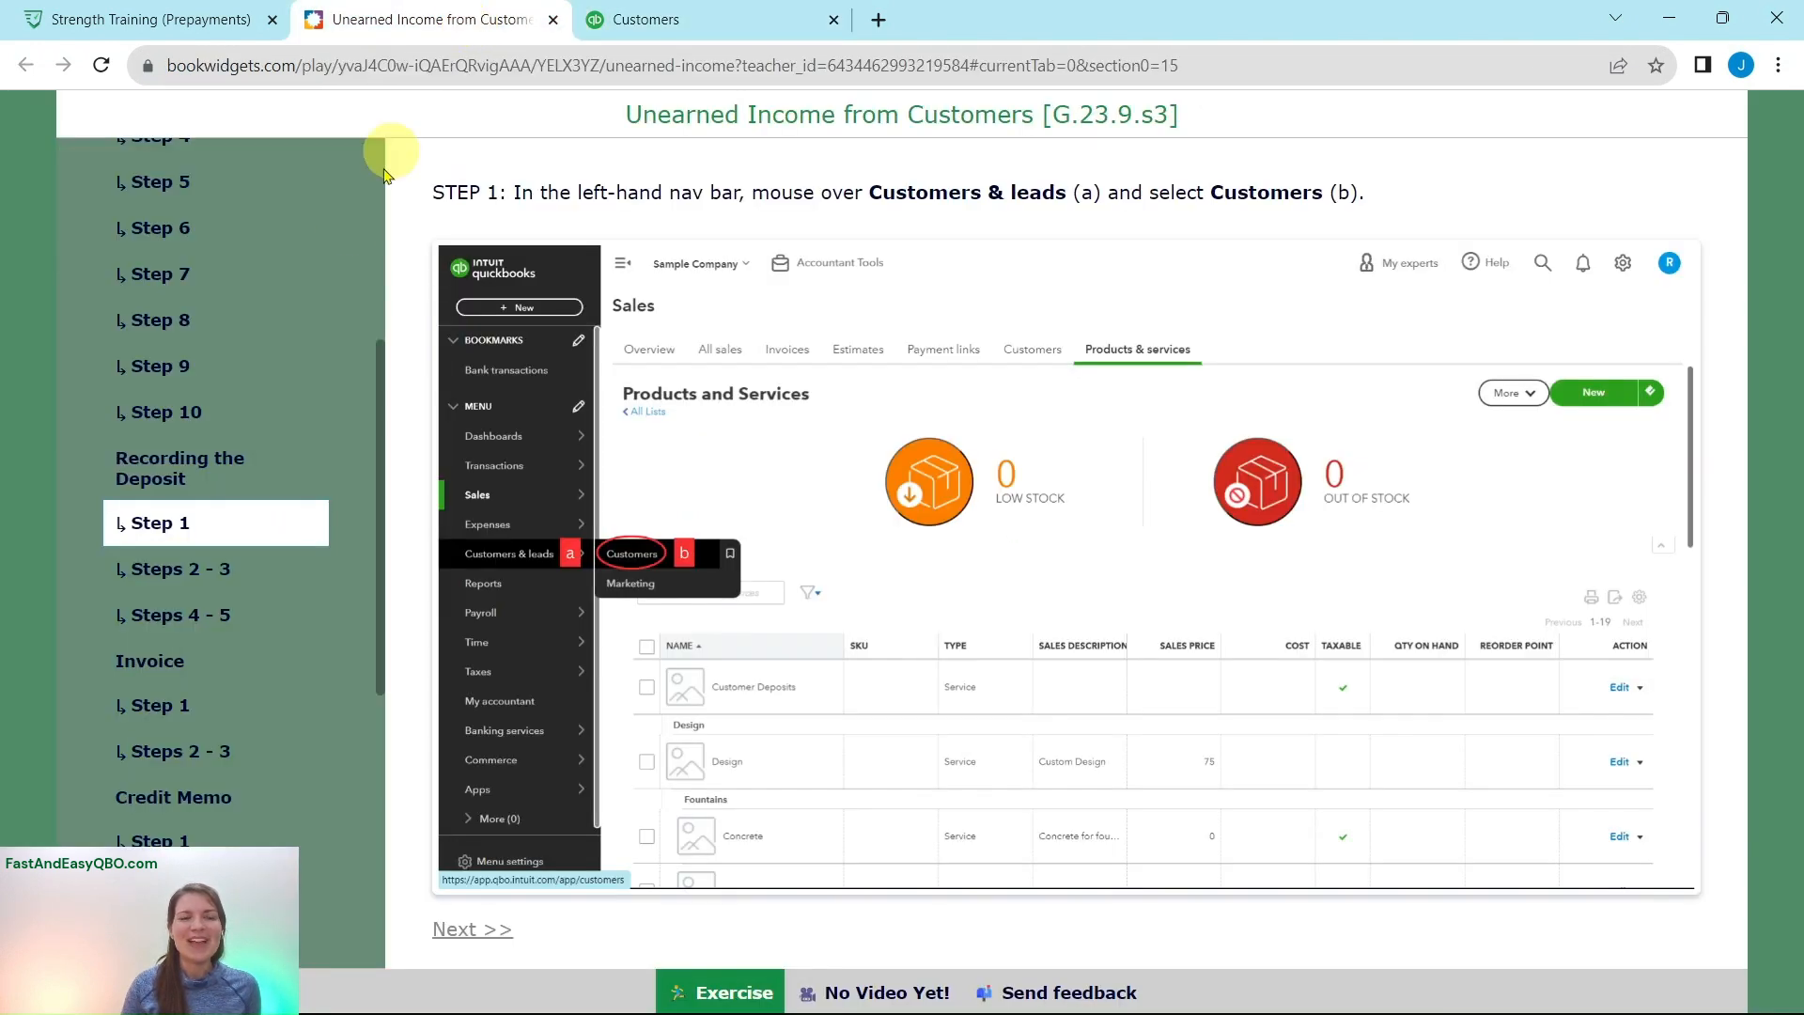
{"action": "left_click", "coordinate": [180, 568]}
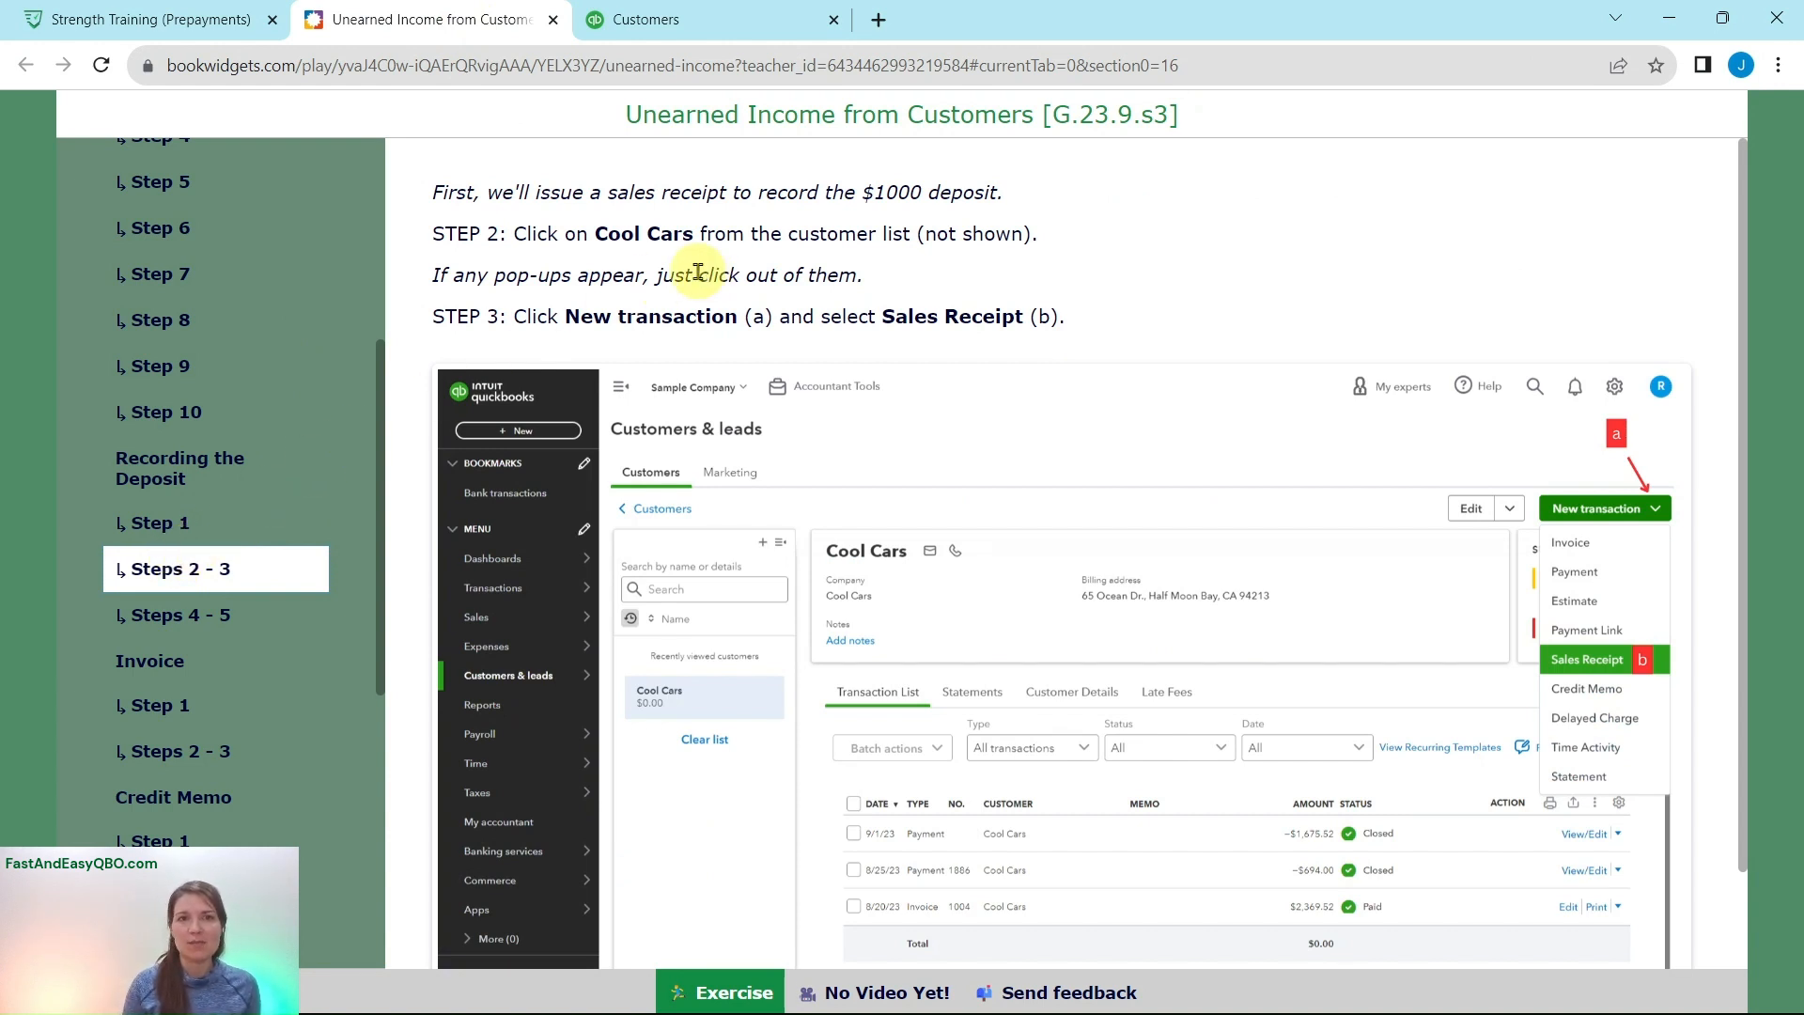
{"action": "left_click", "coordinate": [661, 38]}
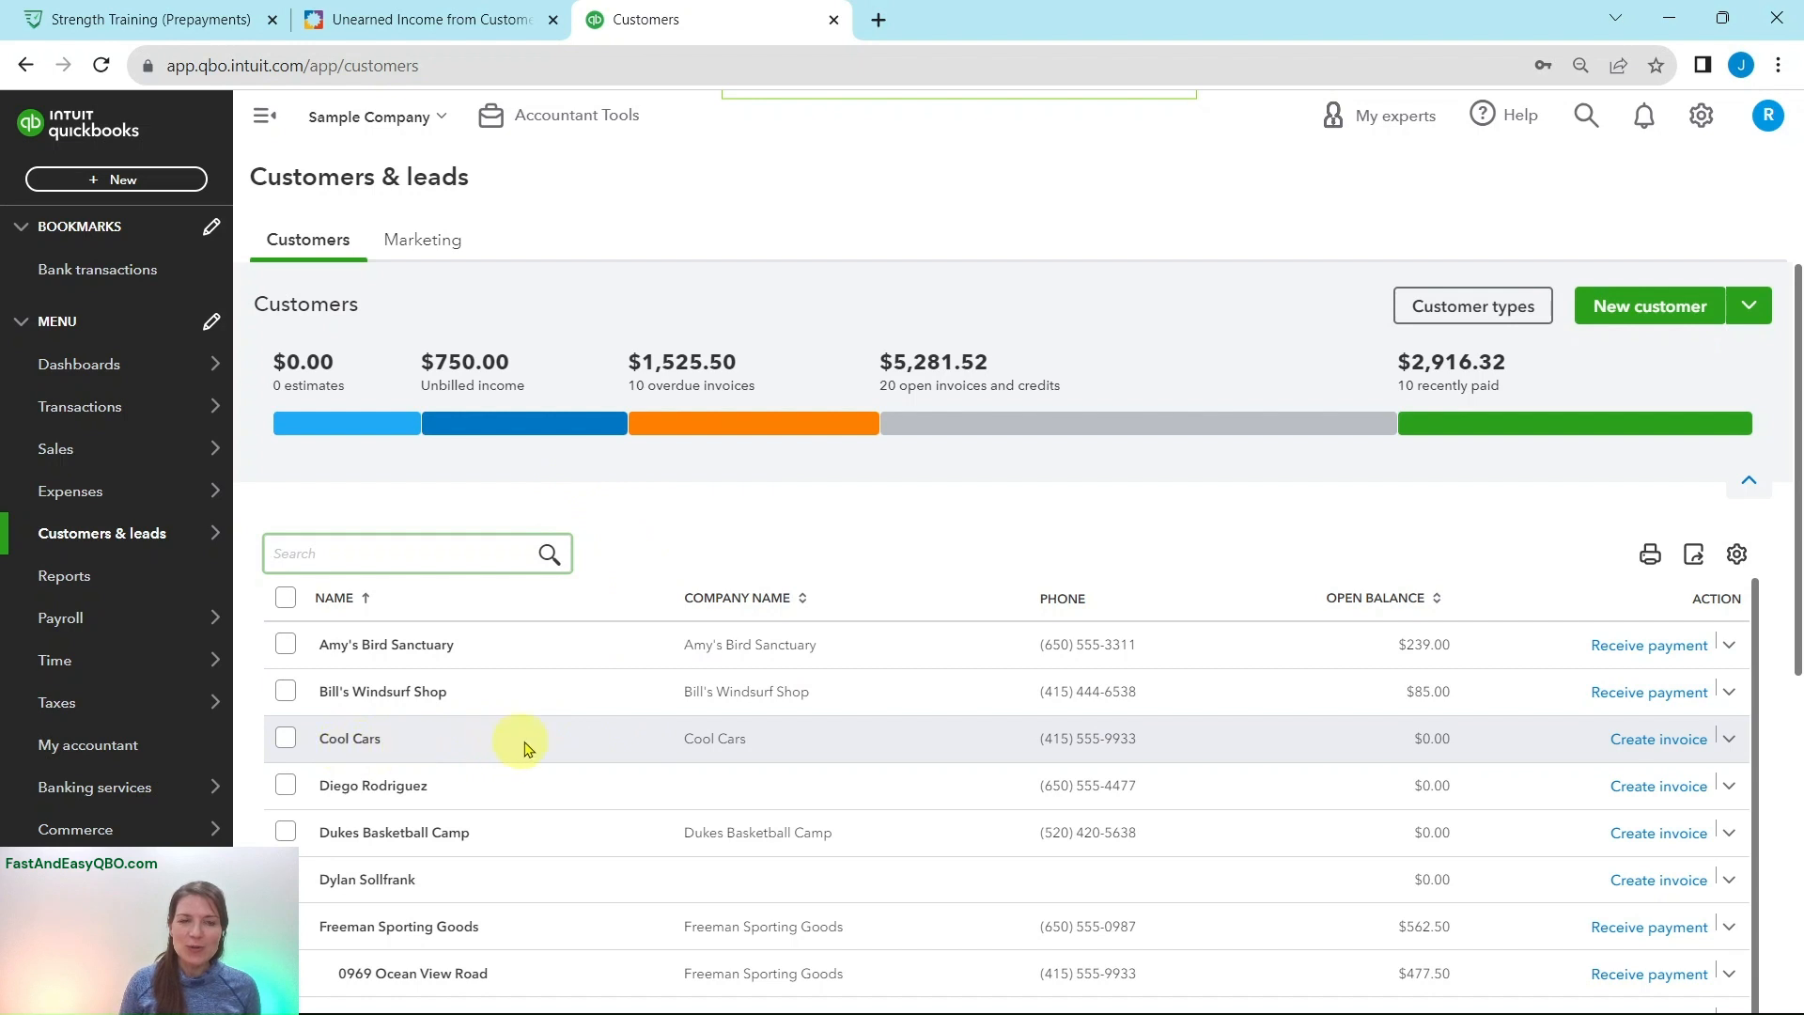
{"action": "left_click", "coordinate": [625, 747]}
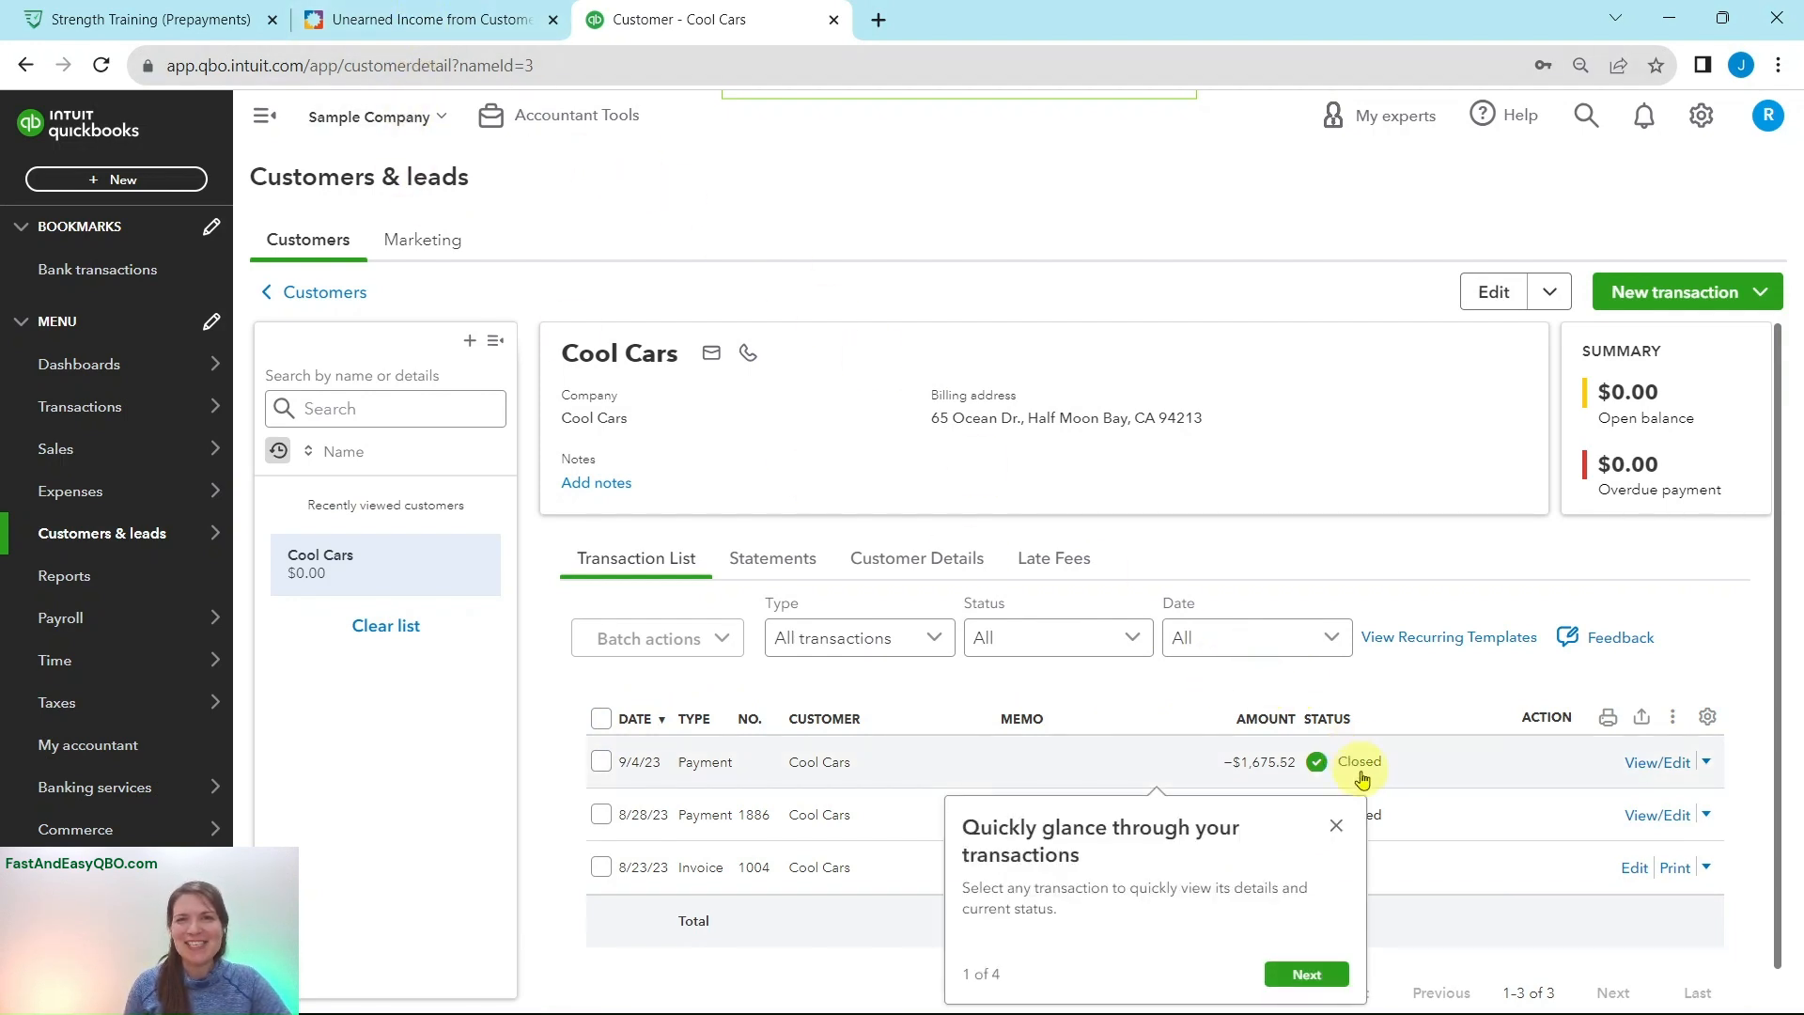
{"action": "left_click", "coordinate": [1336, 827]}
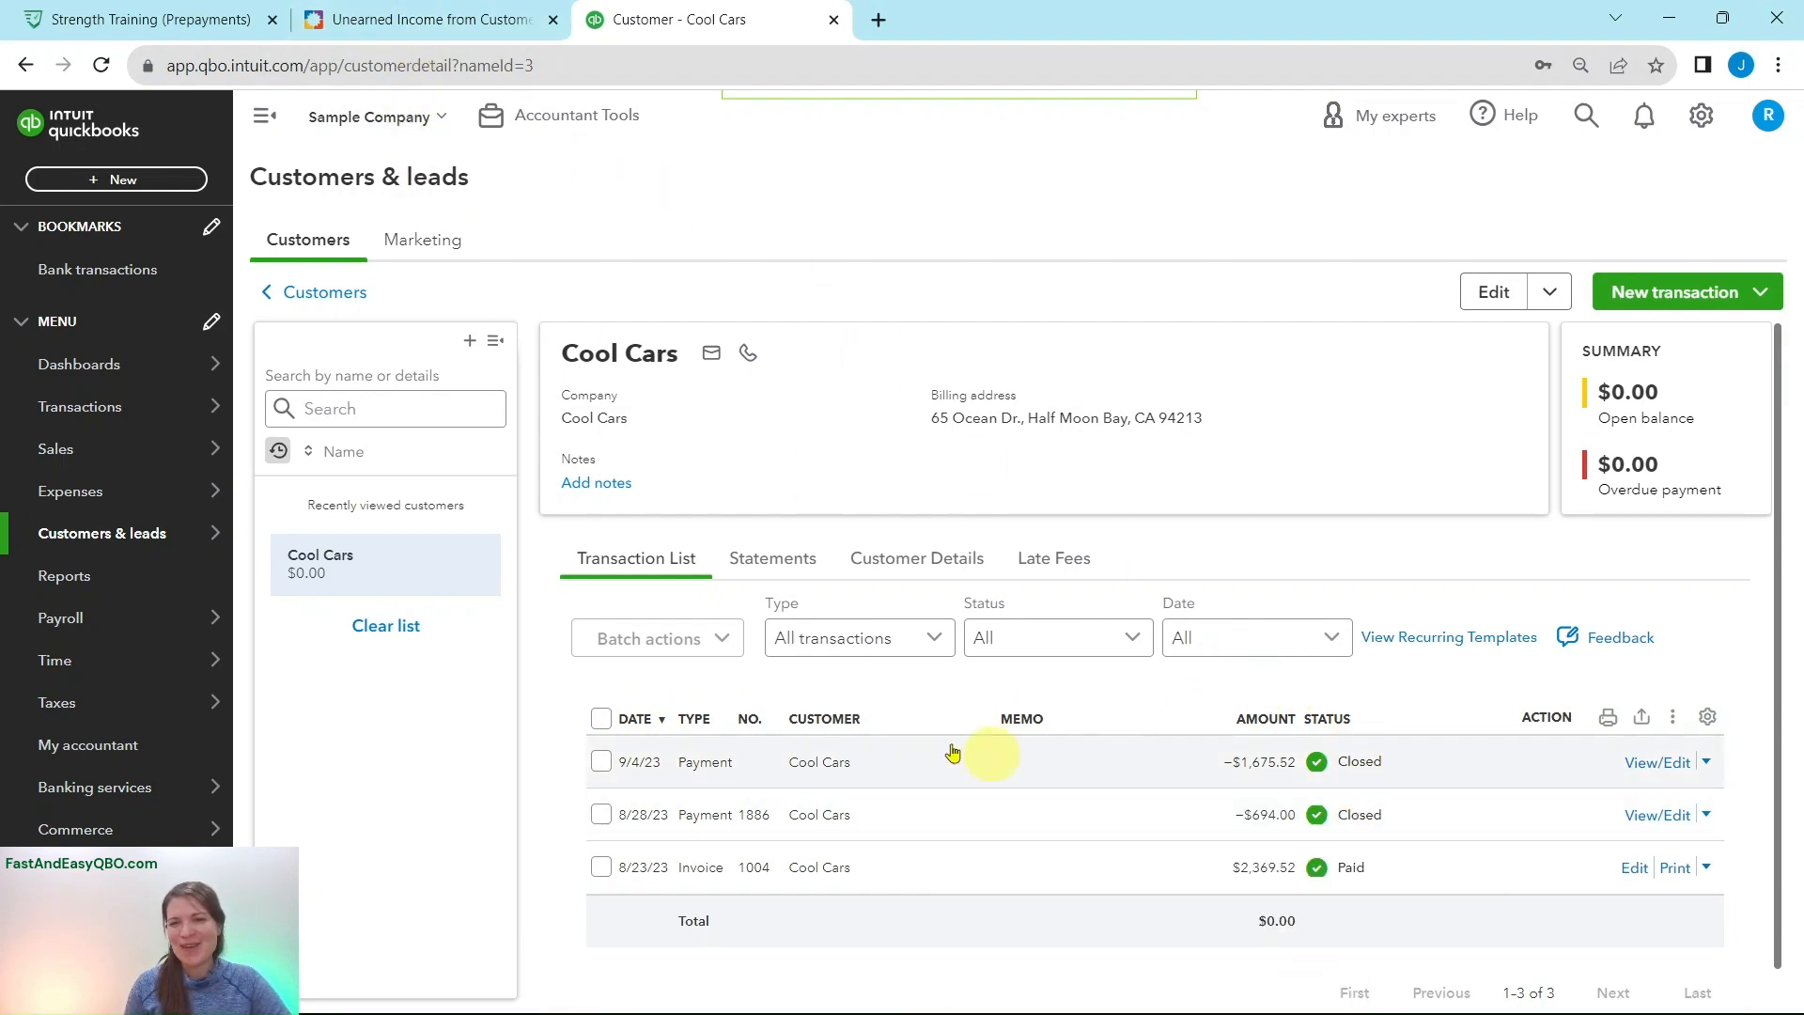
Step: Recheck Steps 2 - 3 of the exercise, and start a new sales receipt for Cool Cars in QuickBooks
{"action": "left_click", "coordinate": [398, 36]}
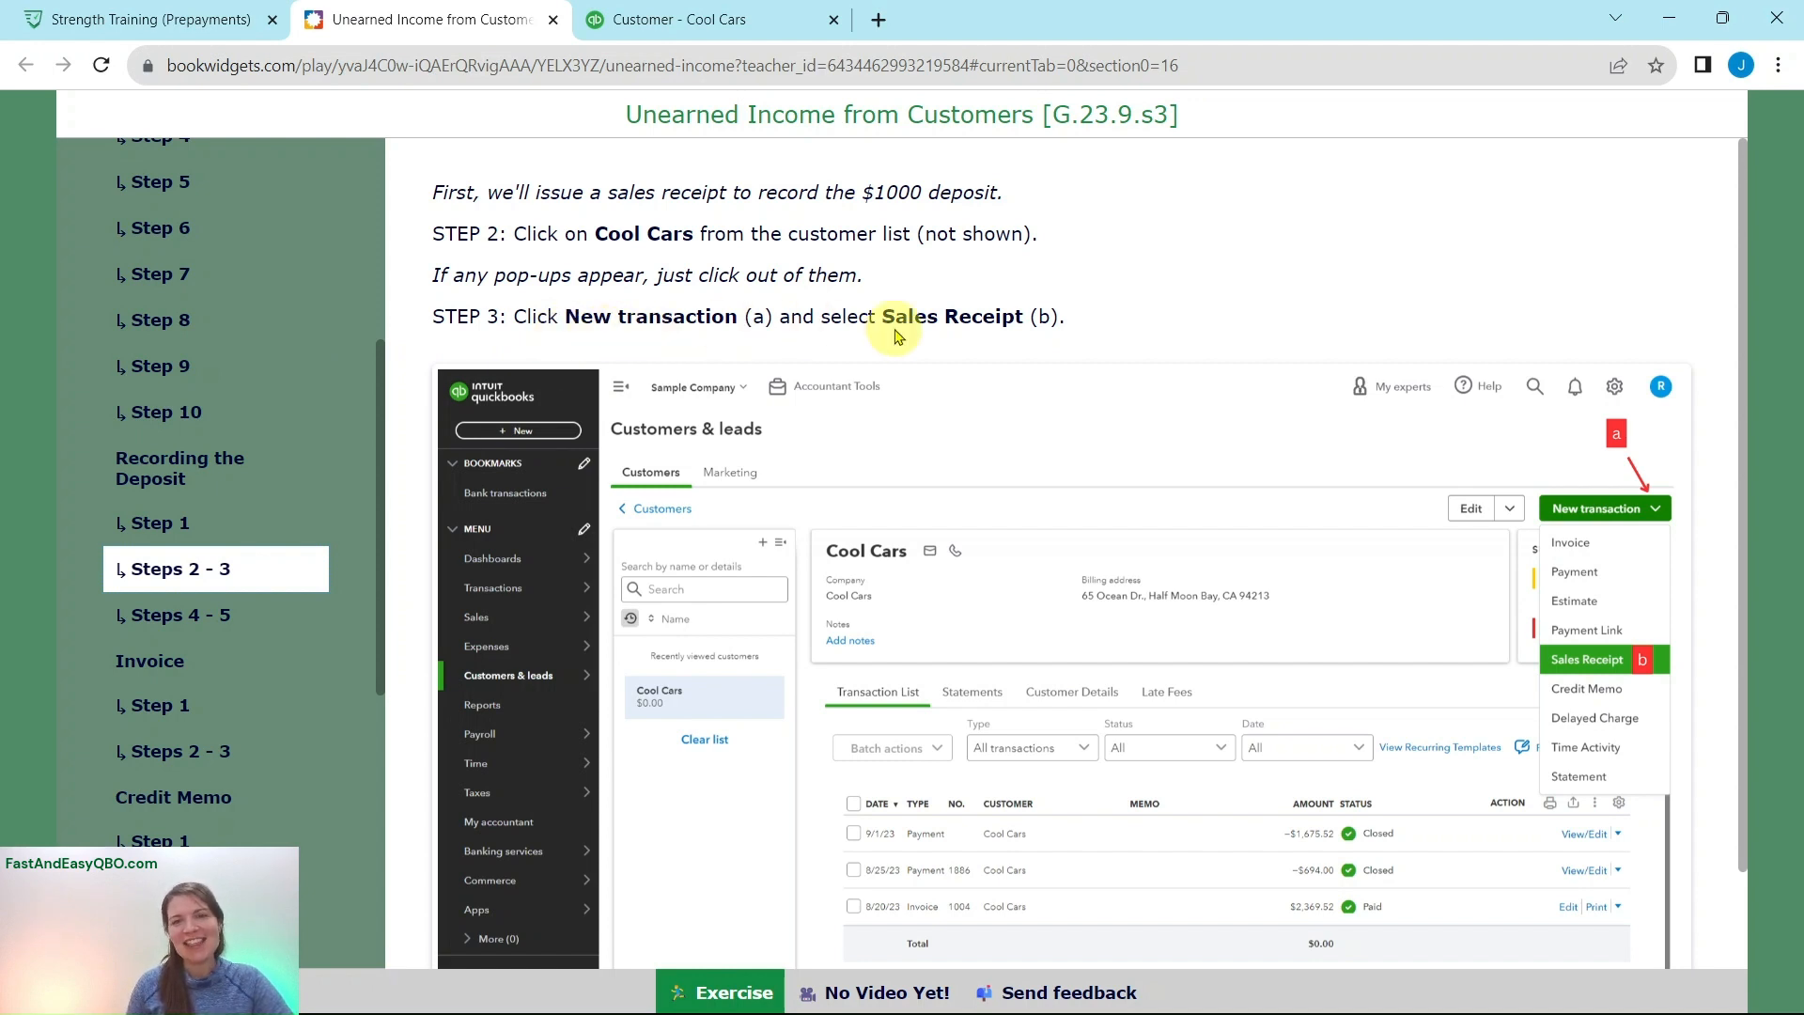
{"action": "left_click", "coordinate": [667, 20]}
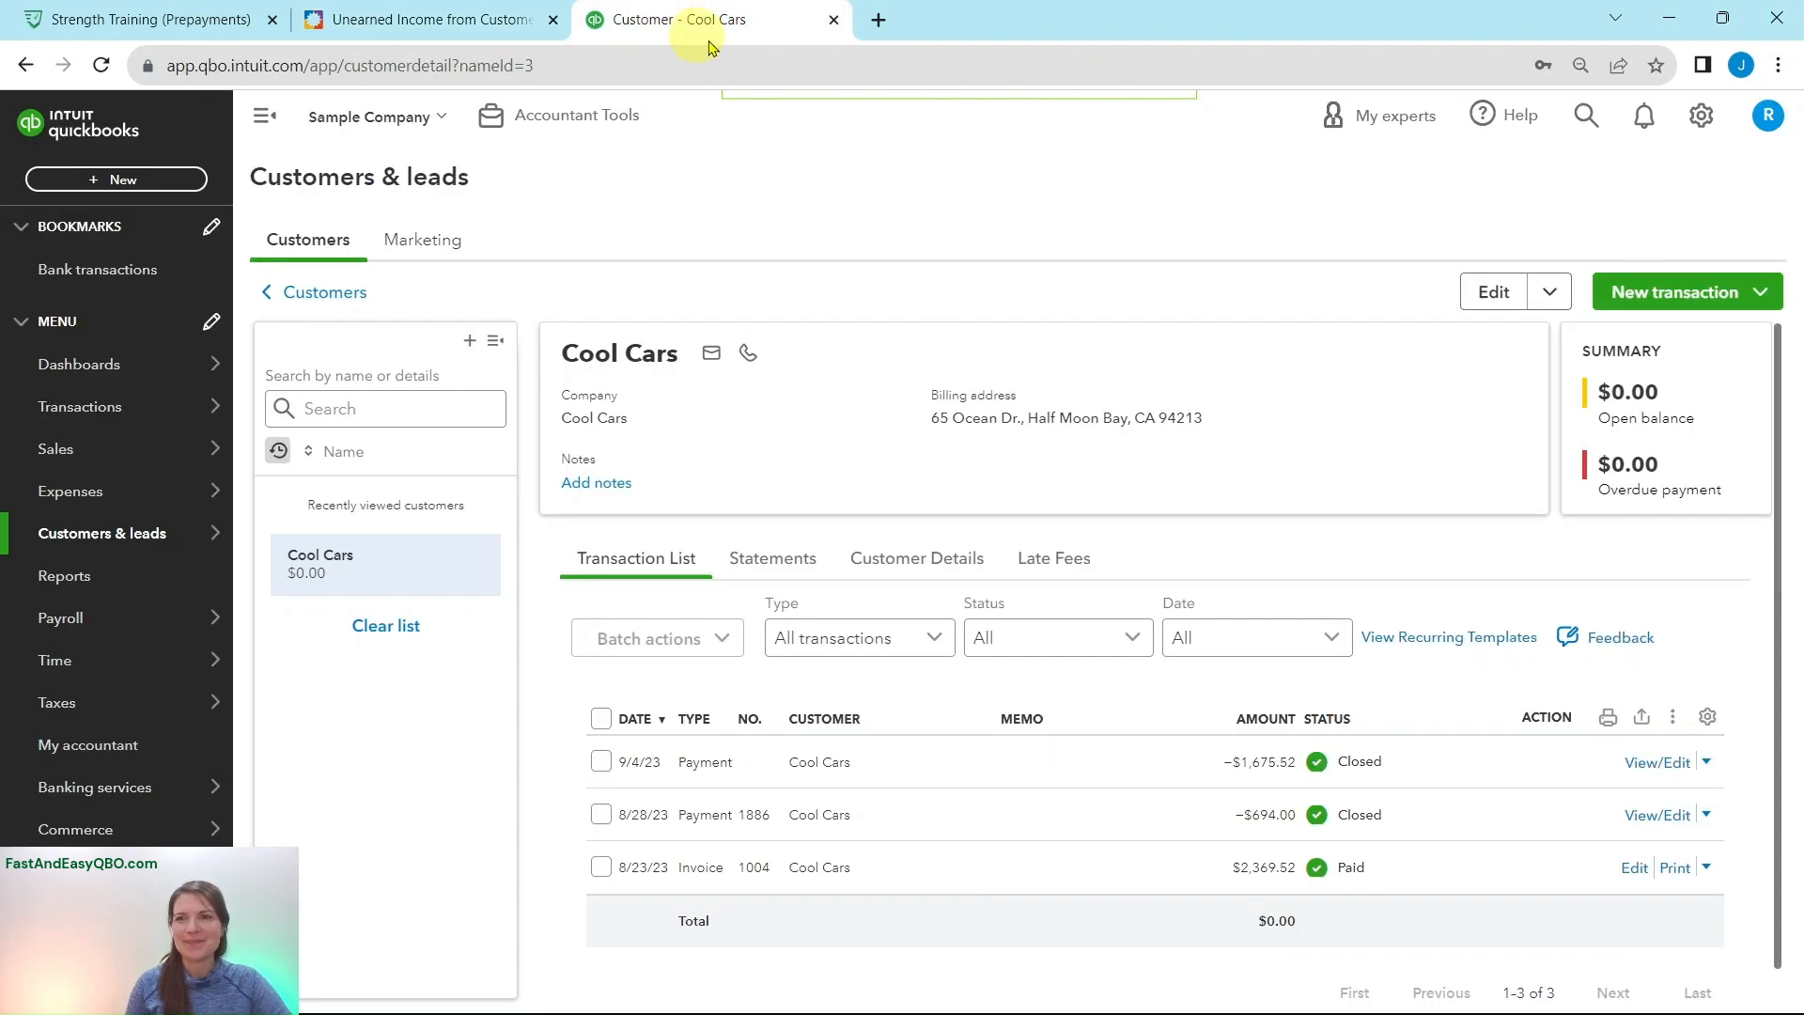
{"action": "left_click", "coordinate": [1705, 299]}
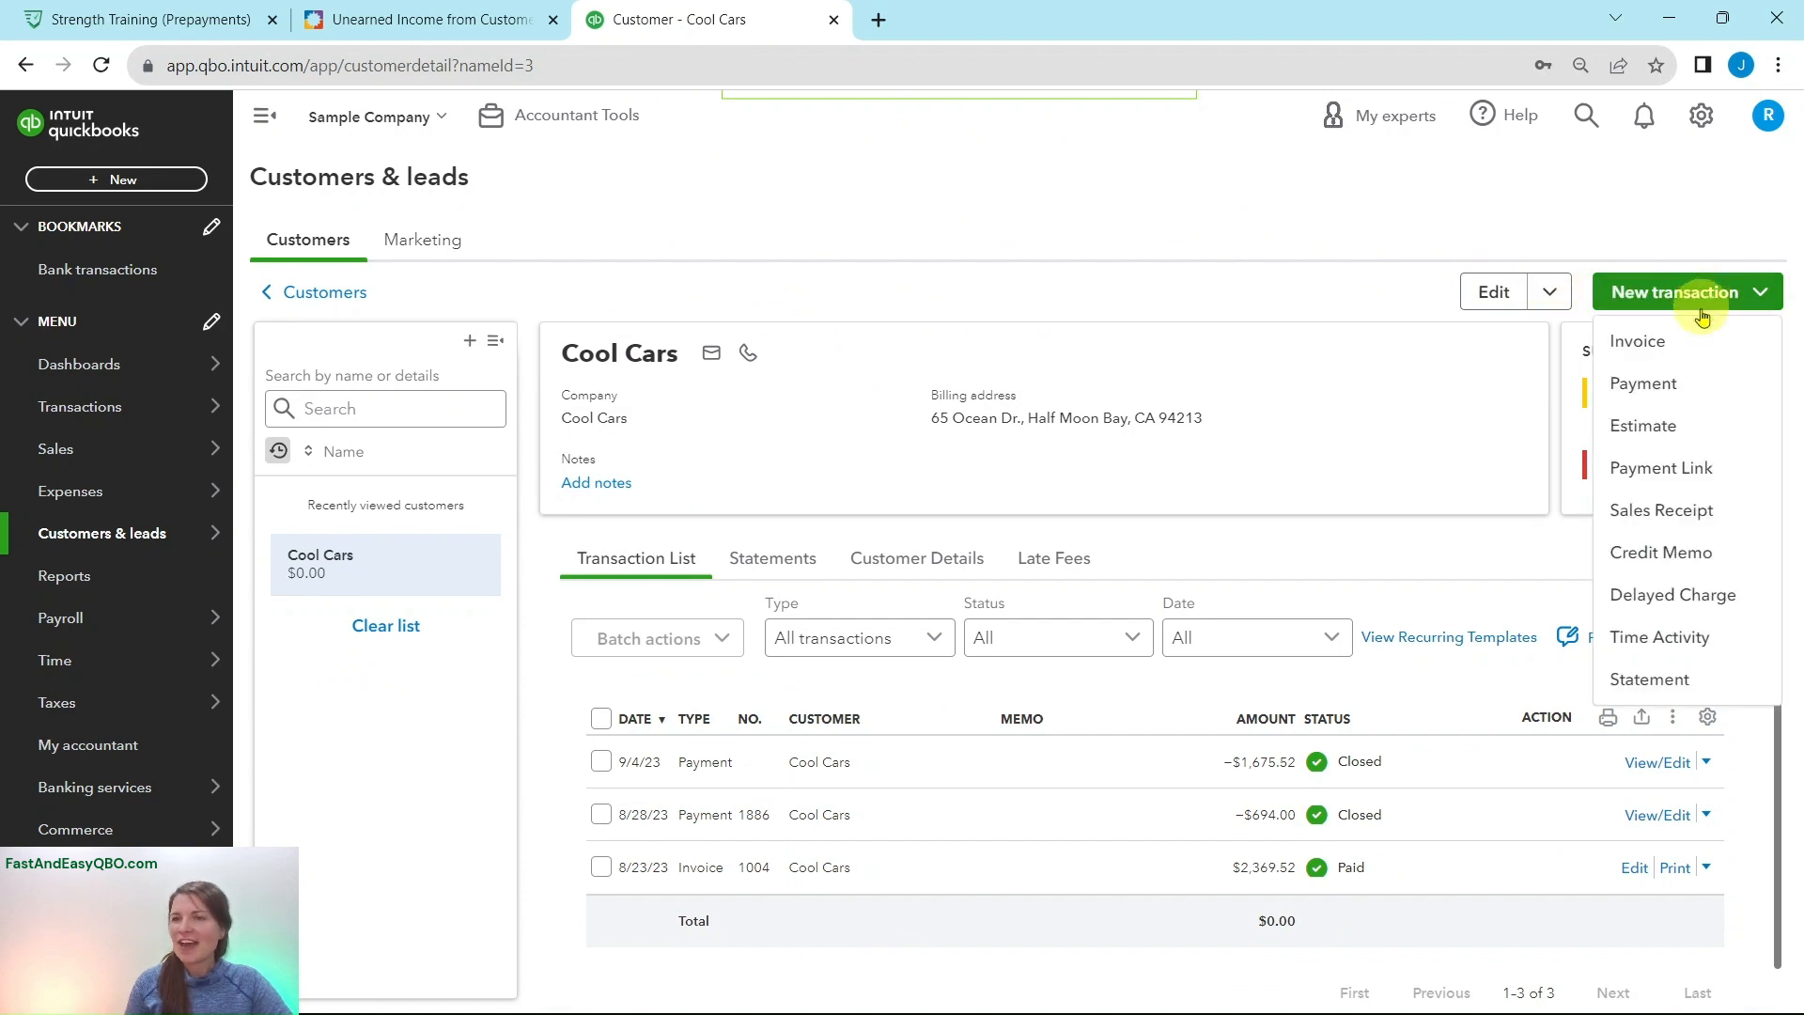
{"action": "left_click", "coordinate": [1661, 509]}
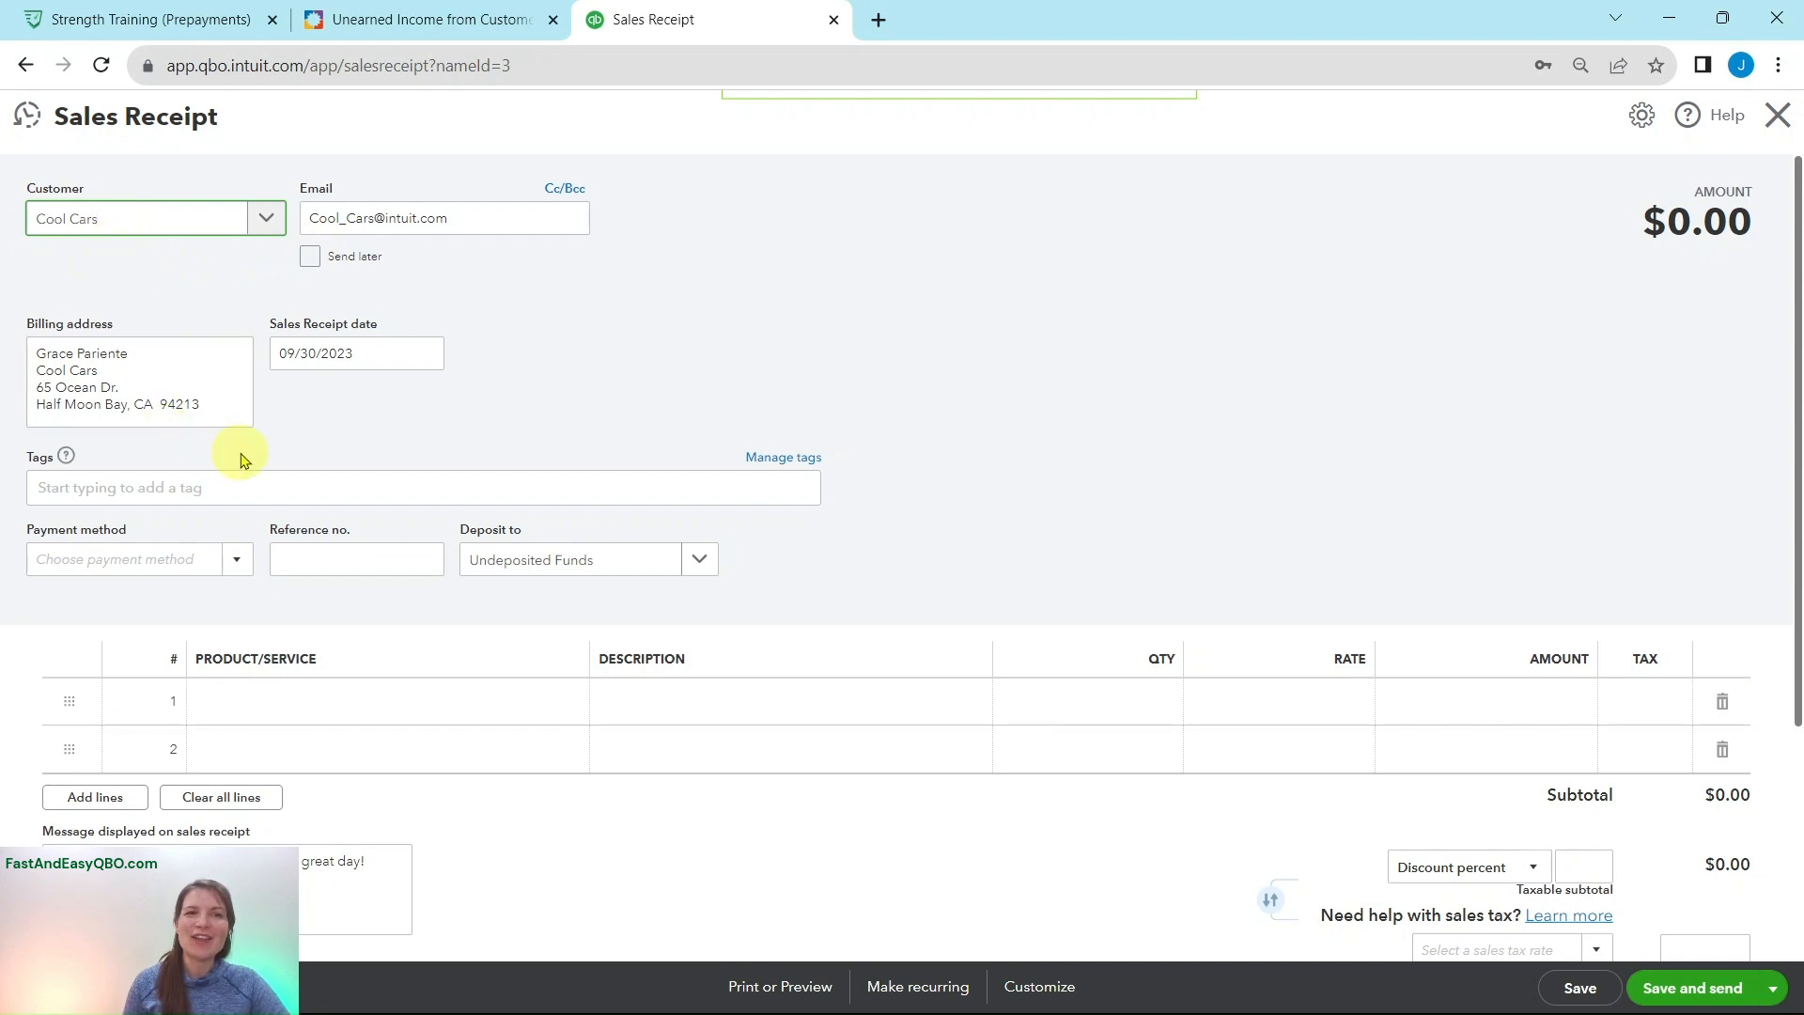
Step: Check Steps 4 - 5 of the exercise, and set the sales receipt's deposit account to Checking in QuickBooks
{"action": "left_click", "coordinate": [469, 26]}
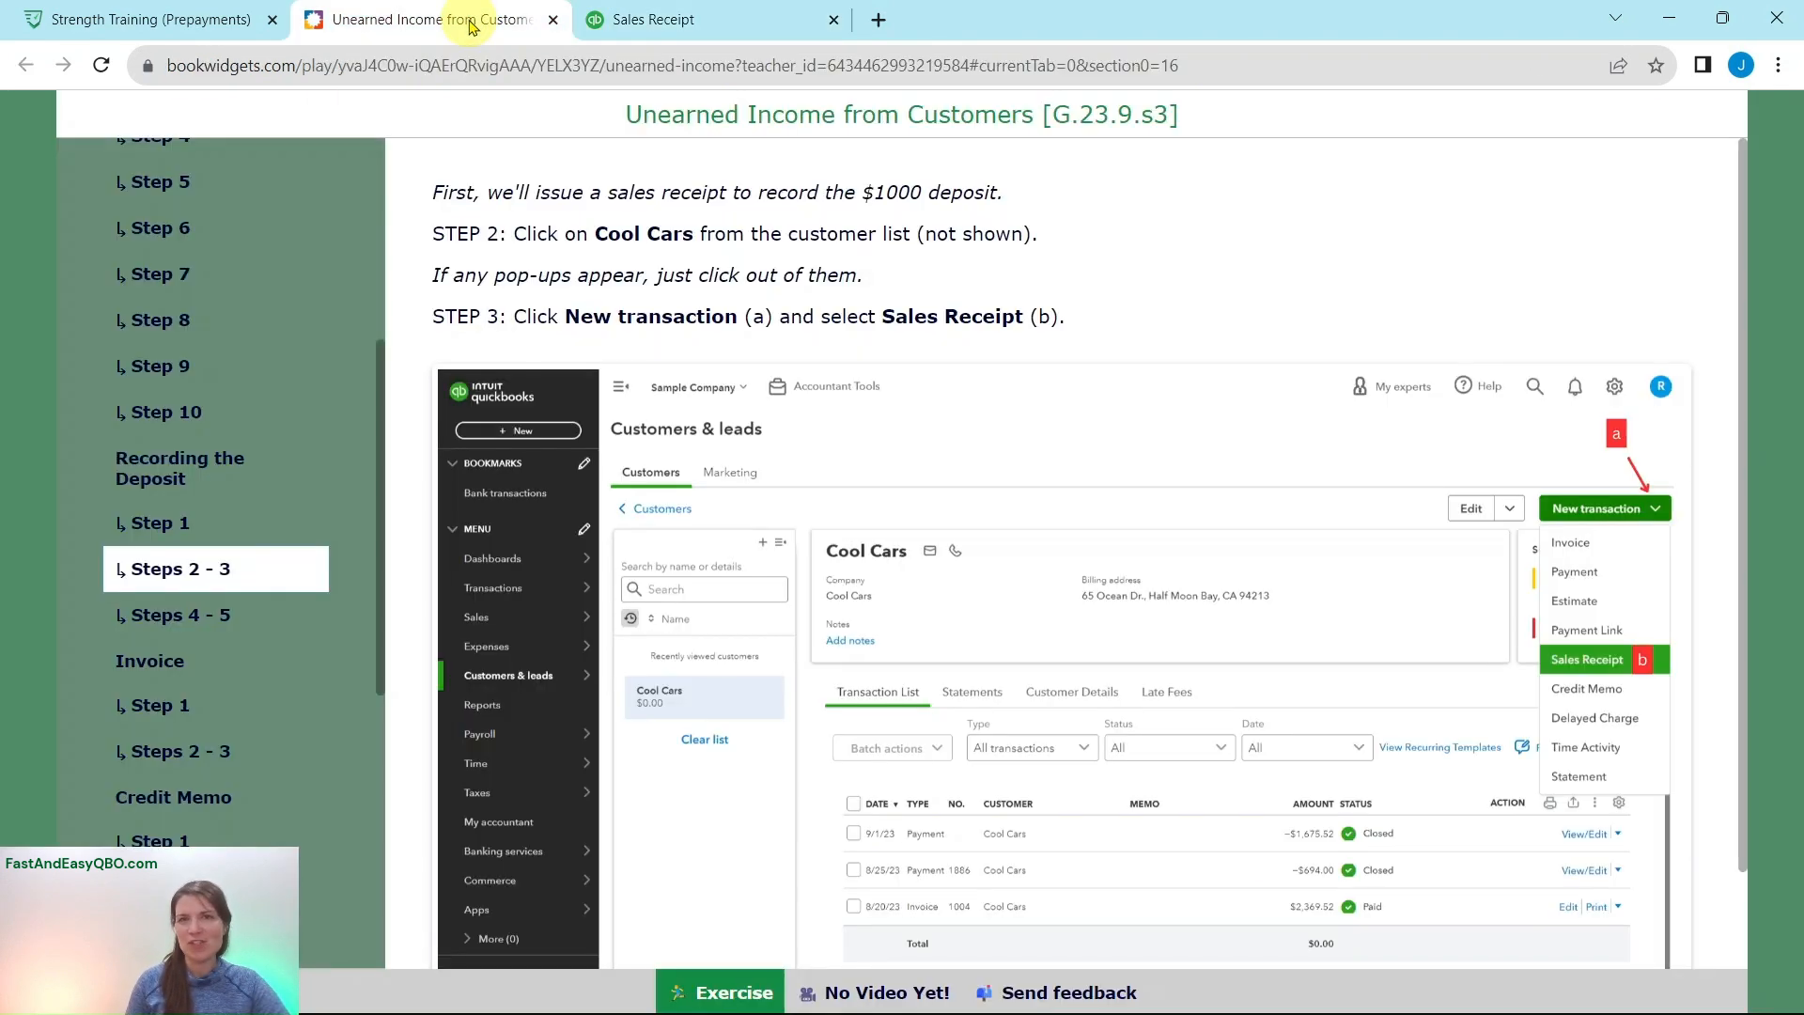
{"action": "left_click", "coordinate": [192, 615]}
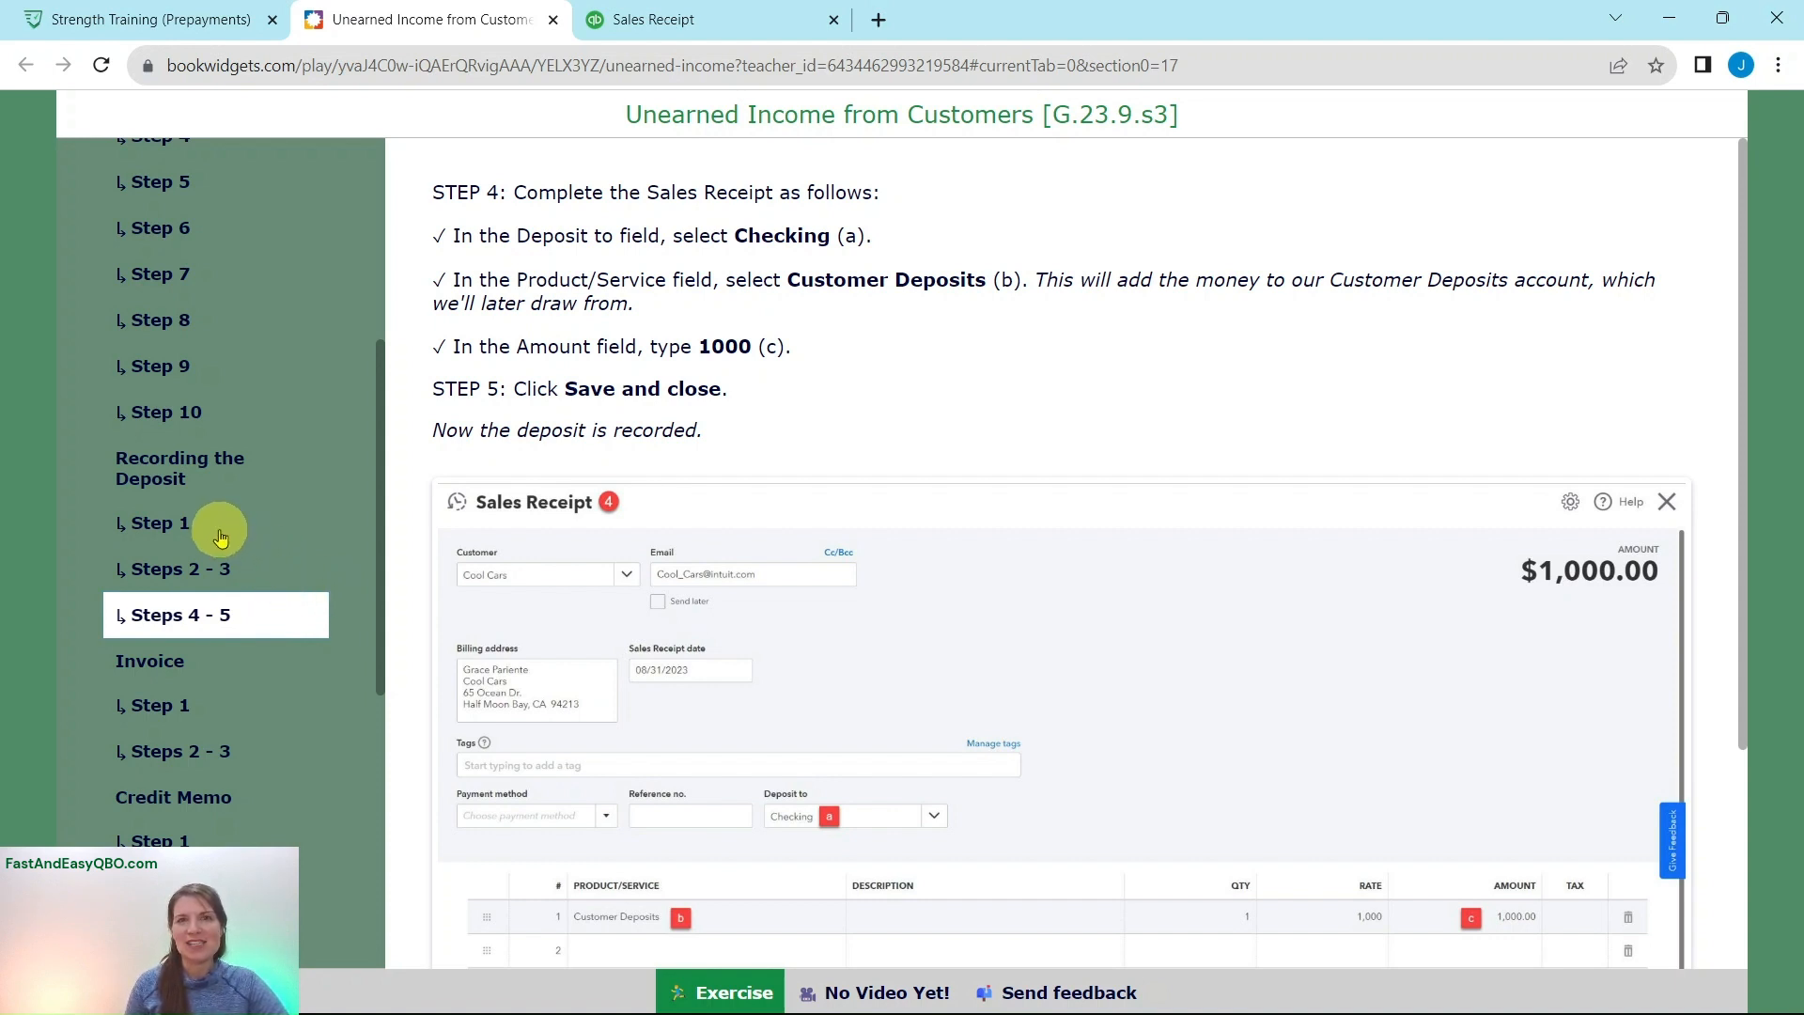
{"action": "scroll", "coordinate": [220, 535], "scroll_direction": "down", "scroll_amount": 4}
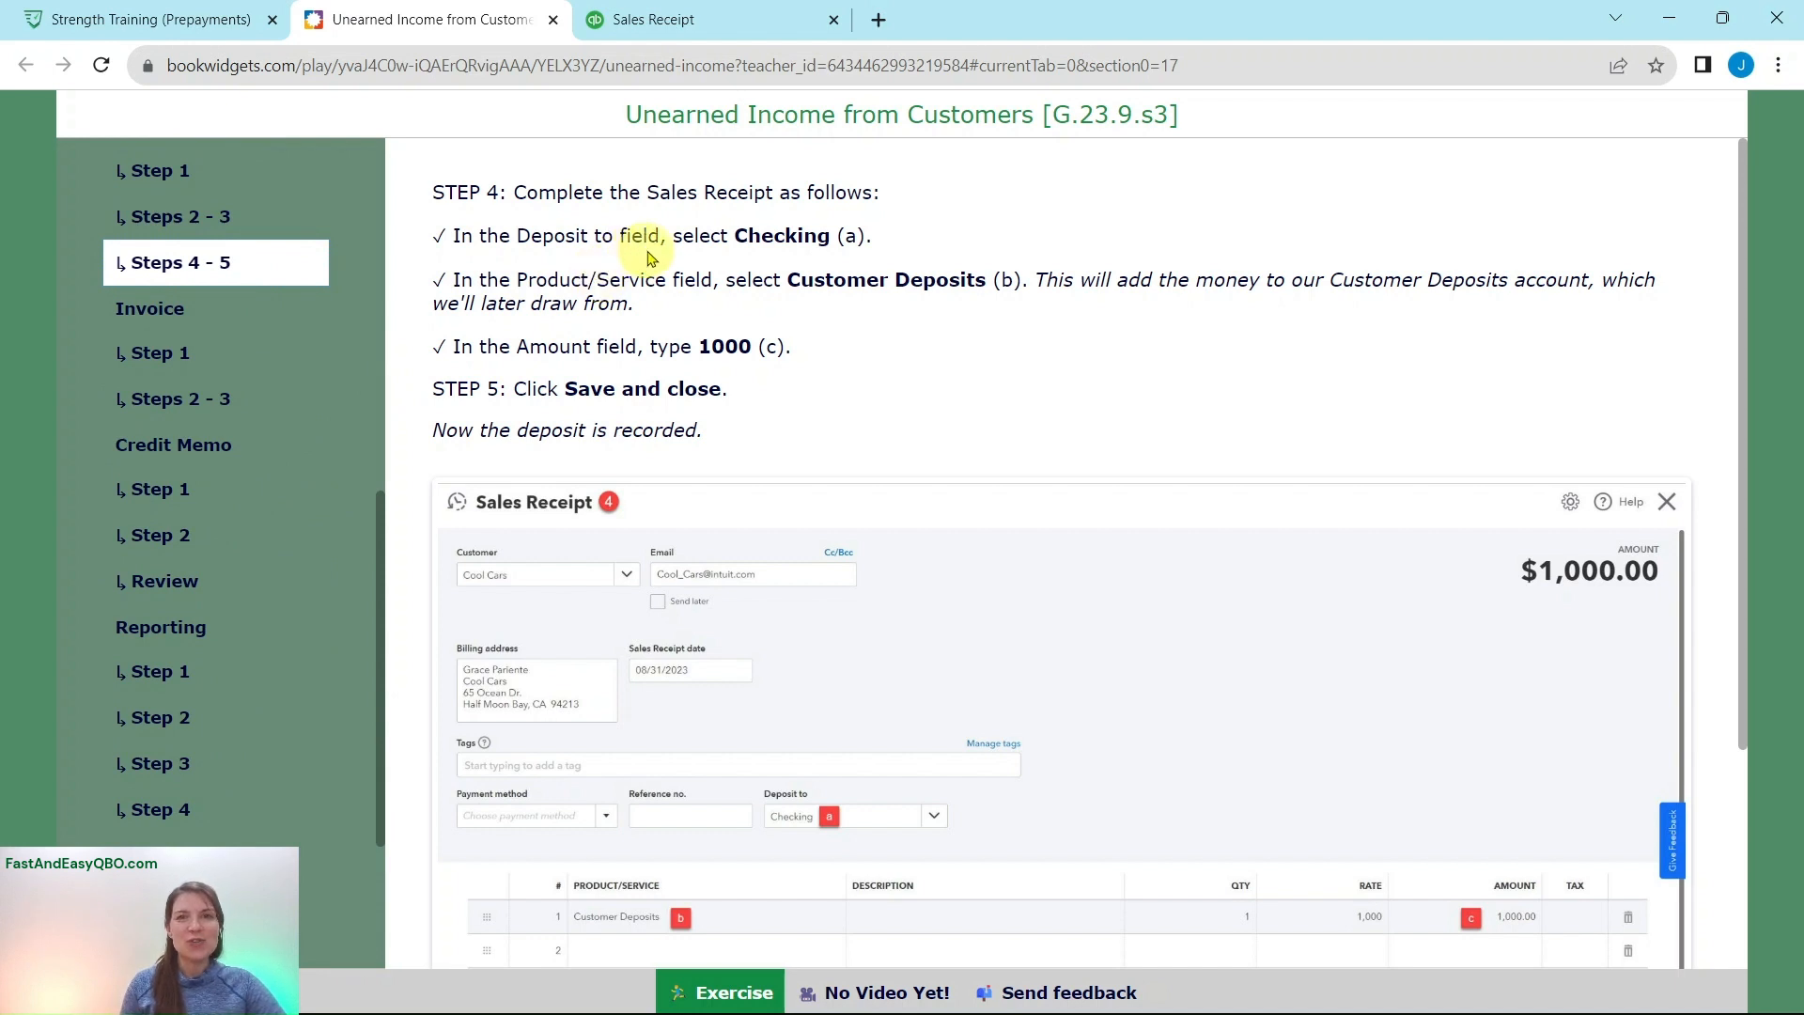
{"action": "left_click", "coordinate": [713, 31]}
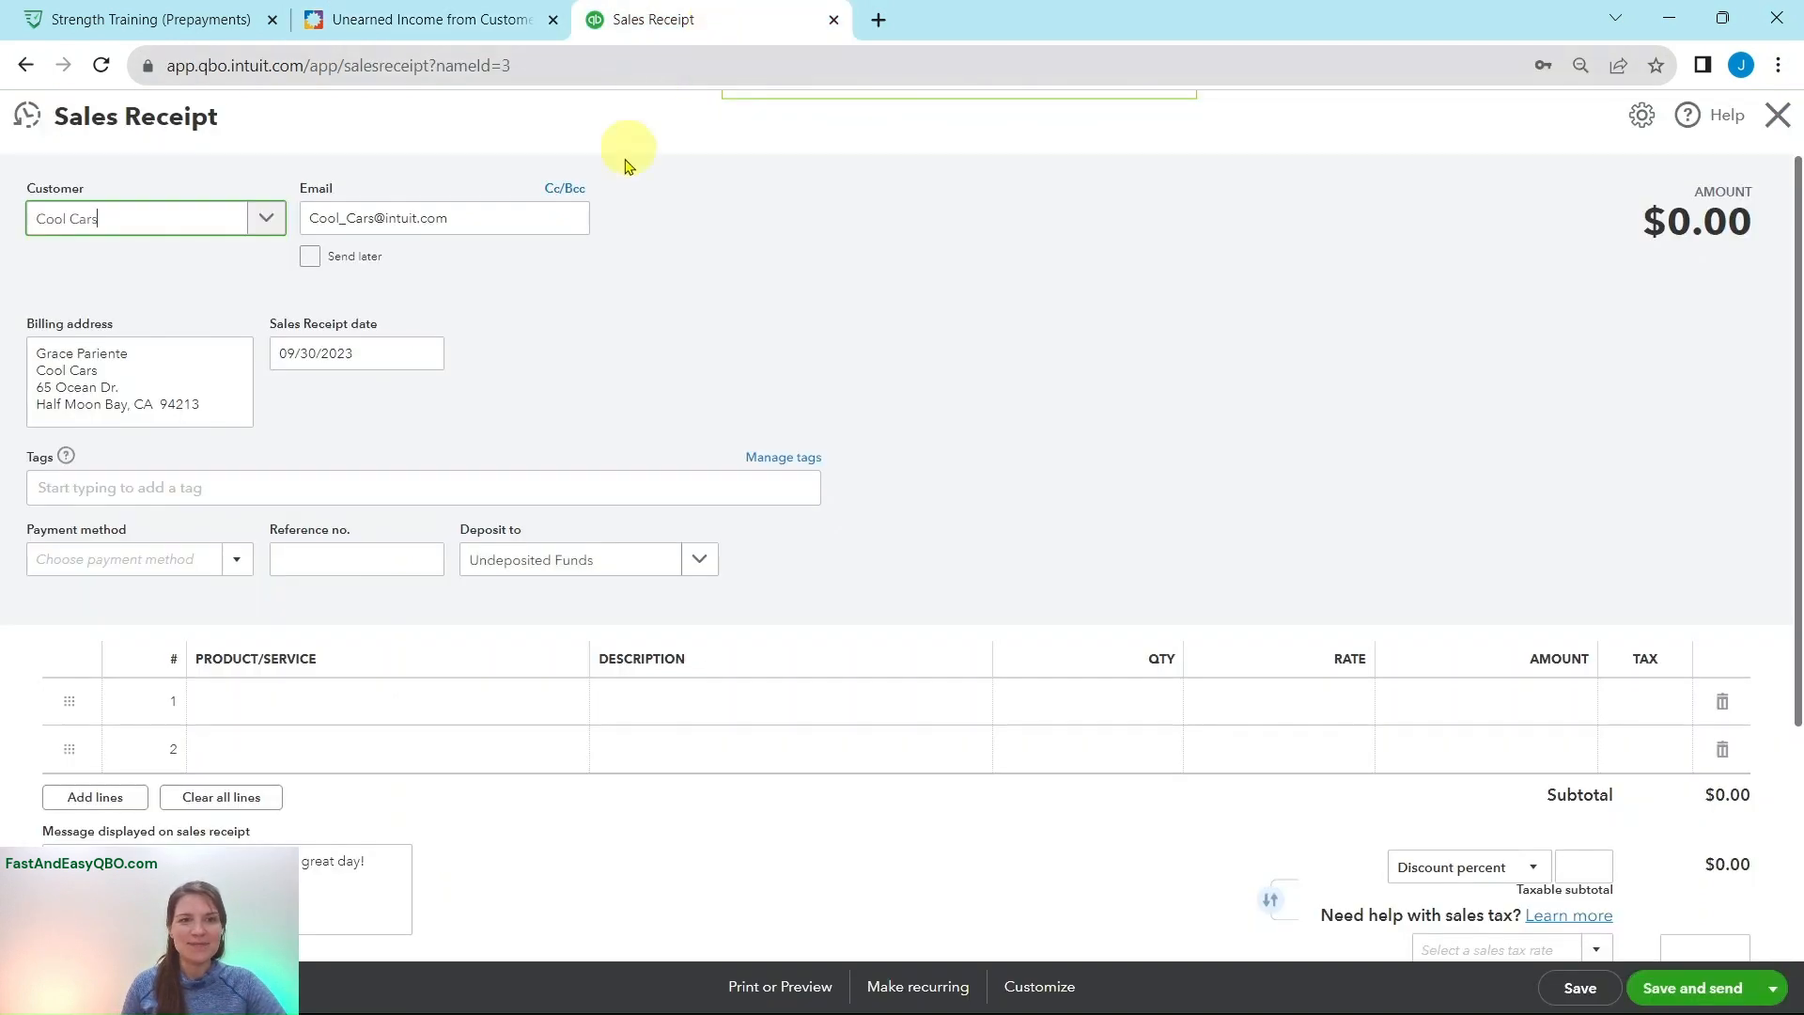
{"action": "left_click", "coordinate": [516, 559]}
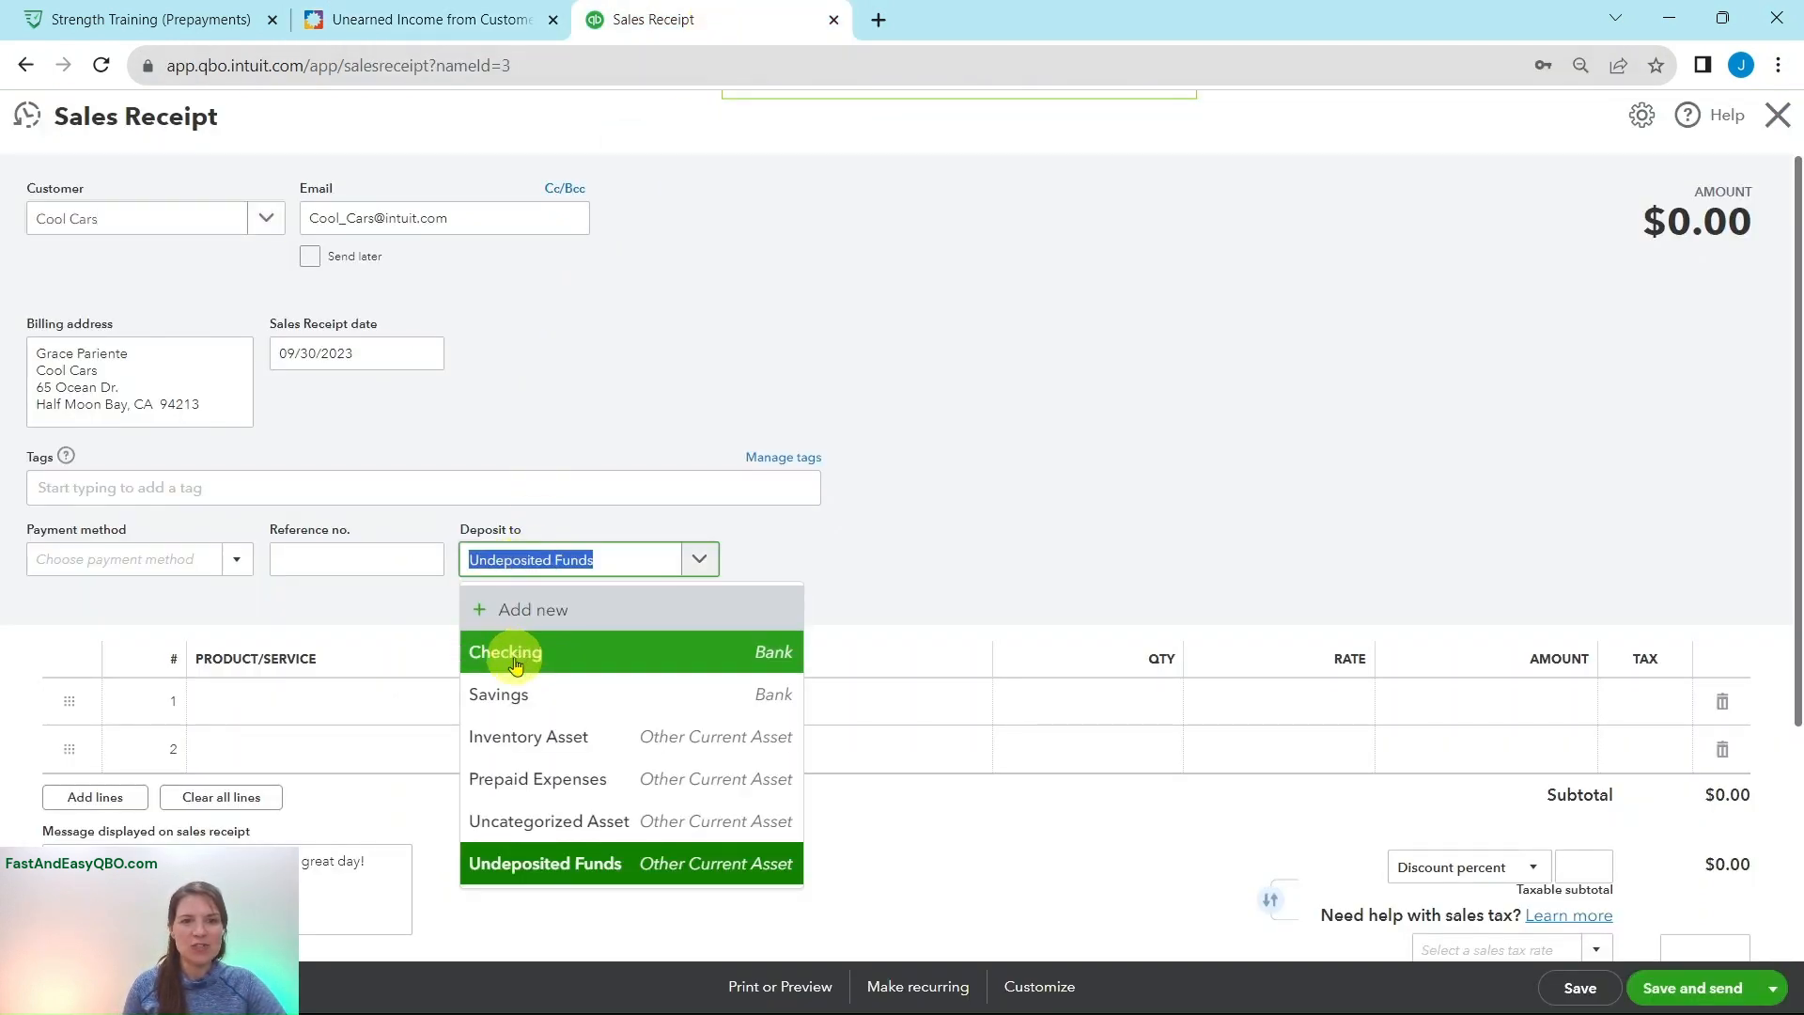
{"action": "left_click", "coordinate": [516, 663]}
Step: Recheck Step 4 of the exercise, and choose Customer Deposits as the product/service on the sales receipt's first line in QuickBooks
{"action": "left_click", "coordinate": [375, 21]}
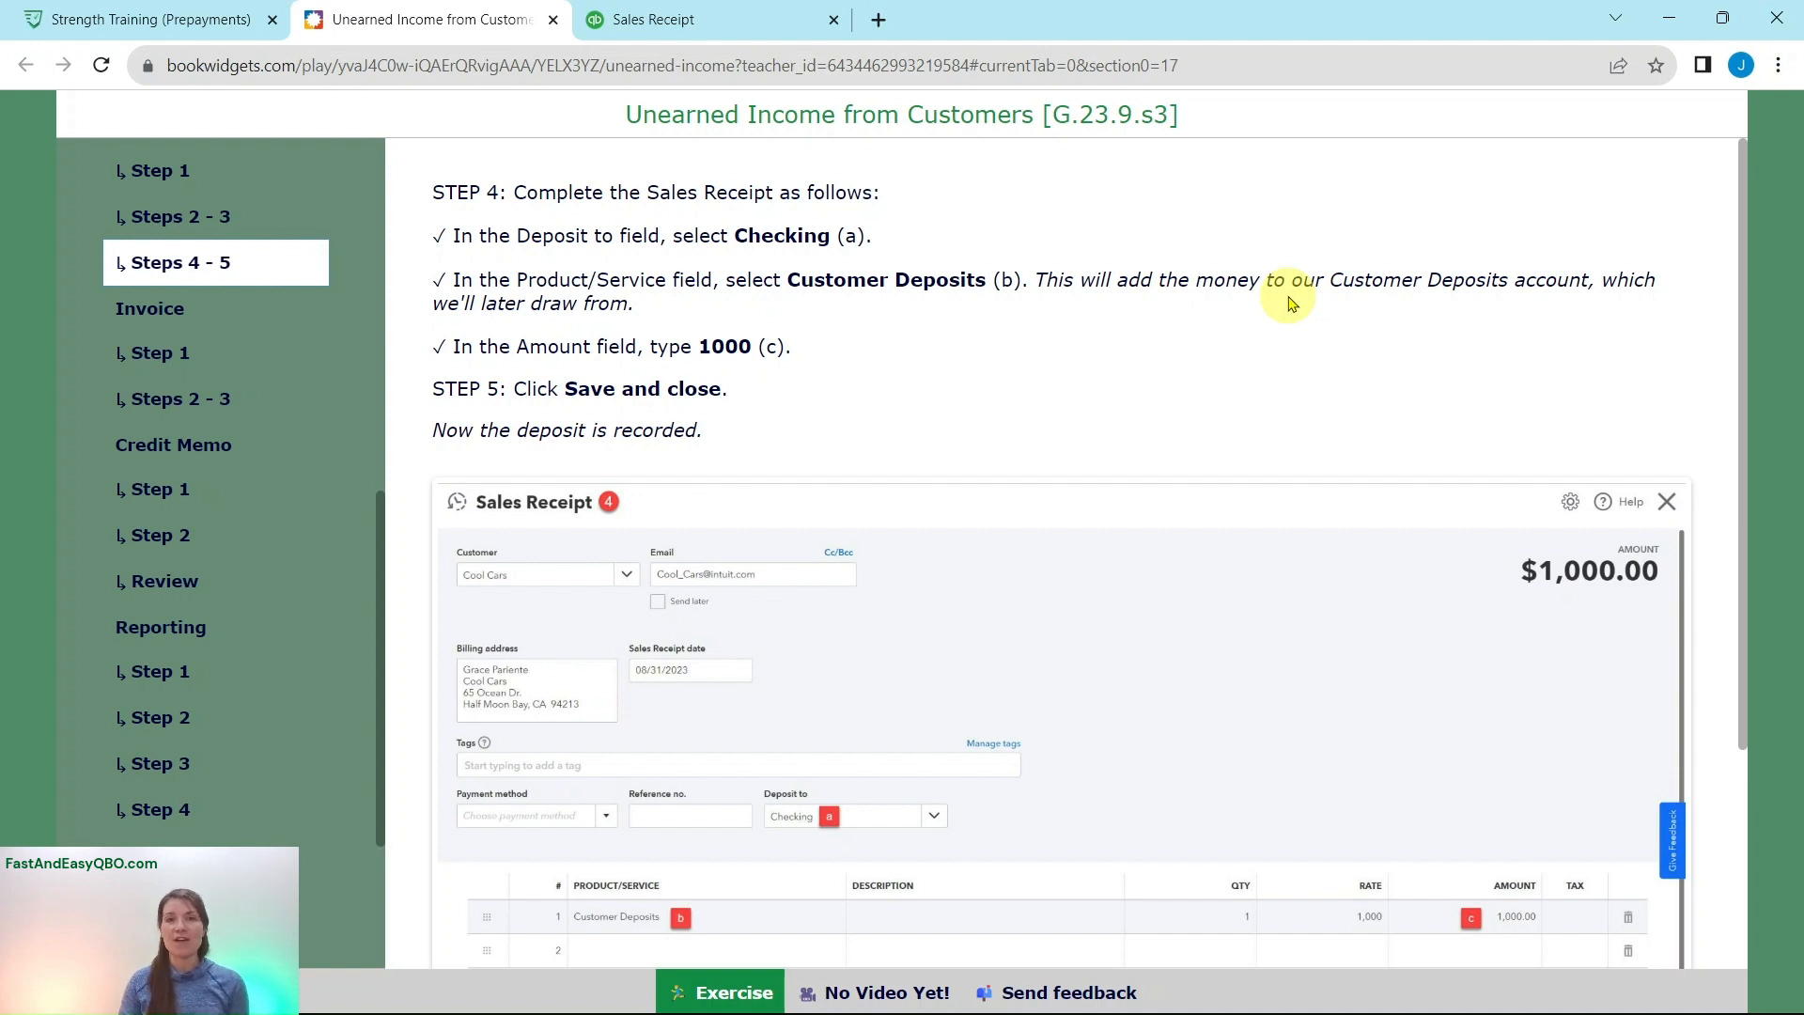
{"action": "left_click", "coordinate": [692, 20]}
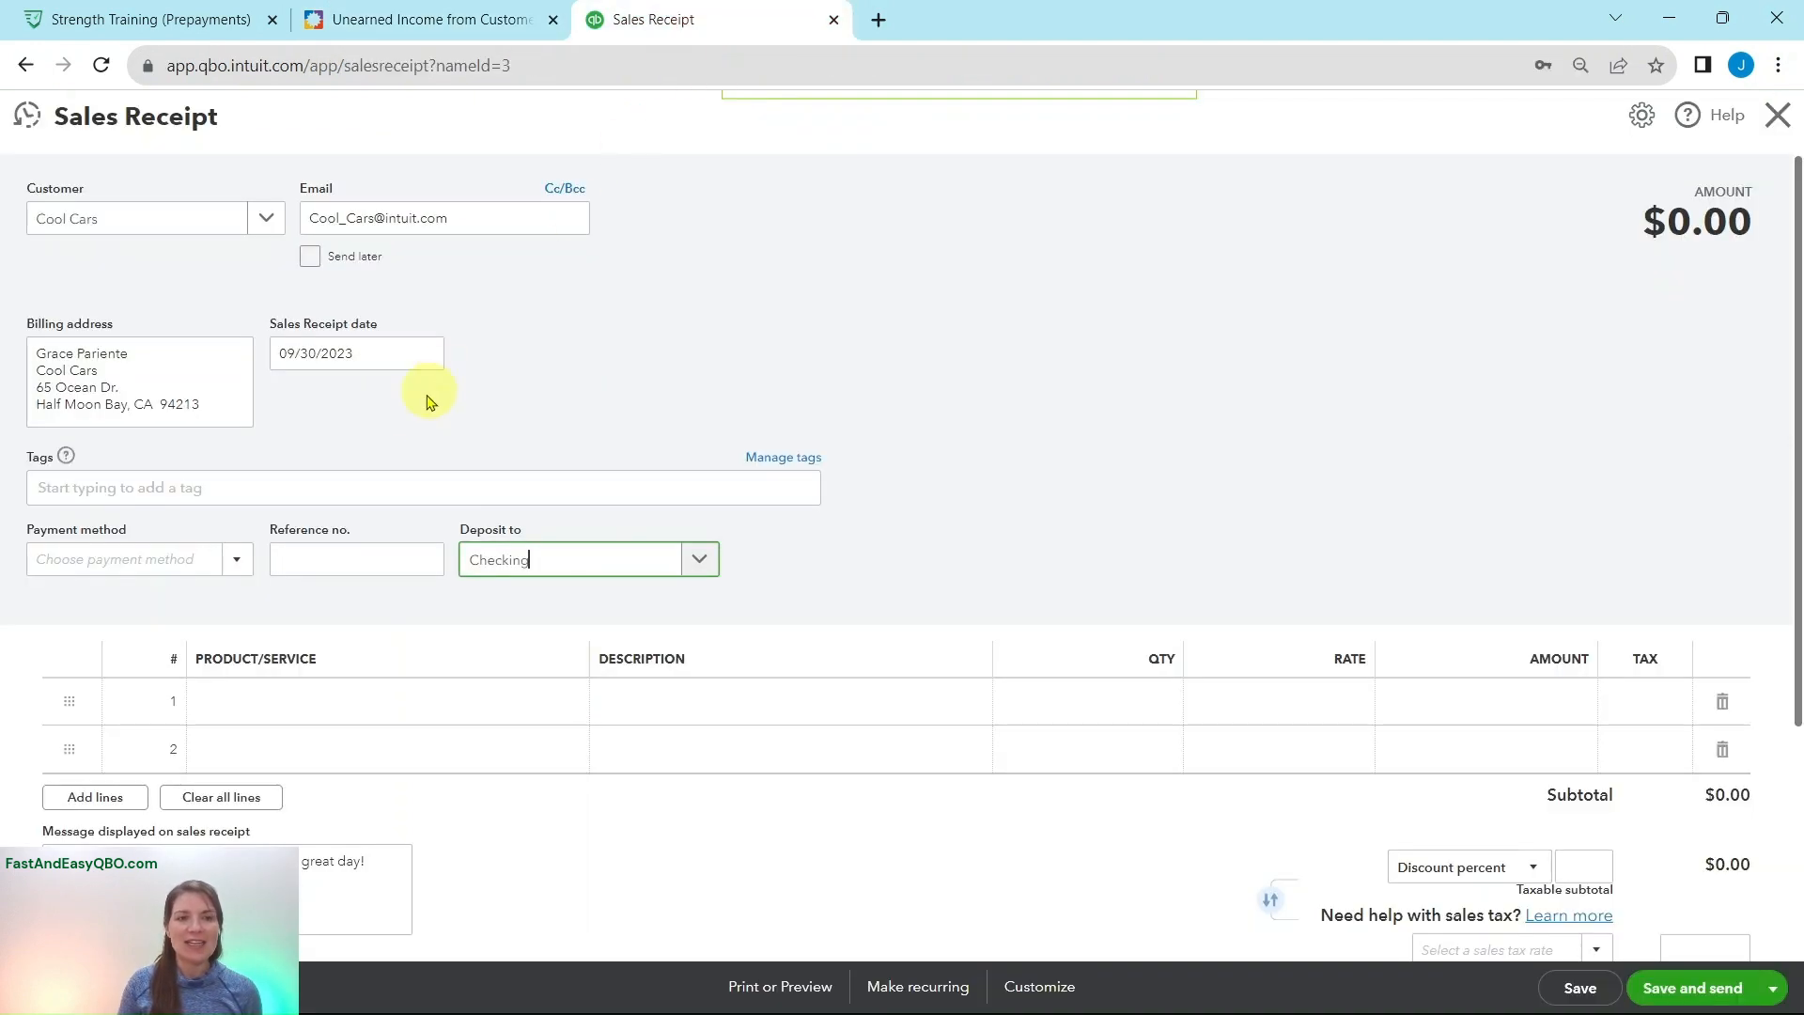
{"action": "scroll", "coordinate": [427, 402], "scroll_direction": "down", "scroll_amount": 3}
{"action": "left_click", "coordinate": [331, 470]}
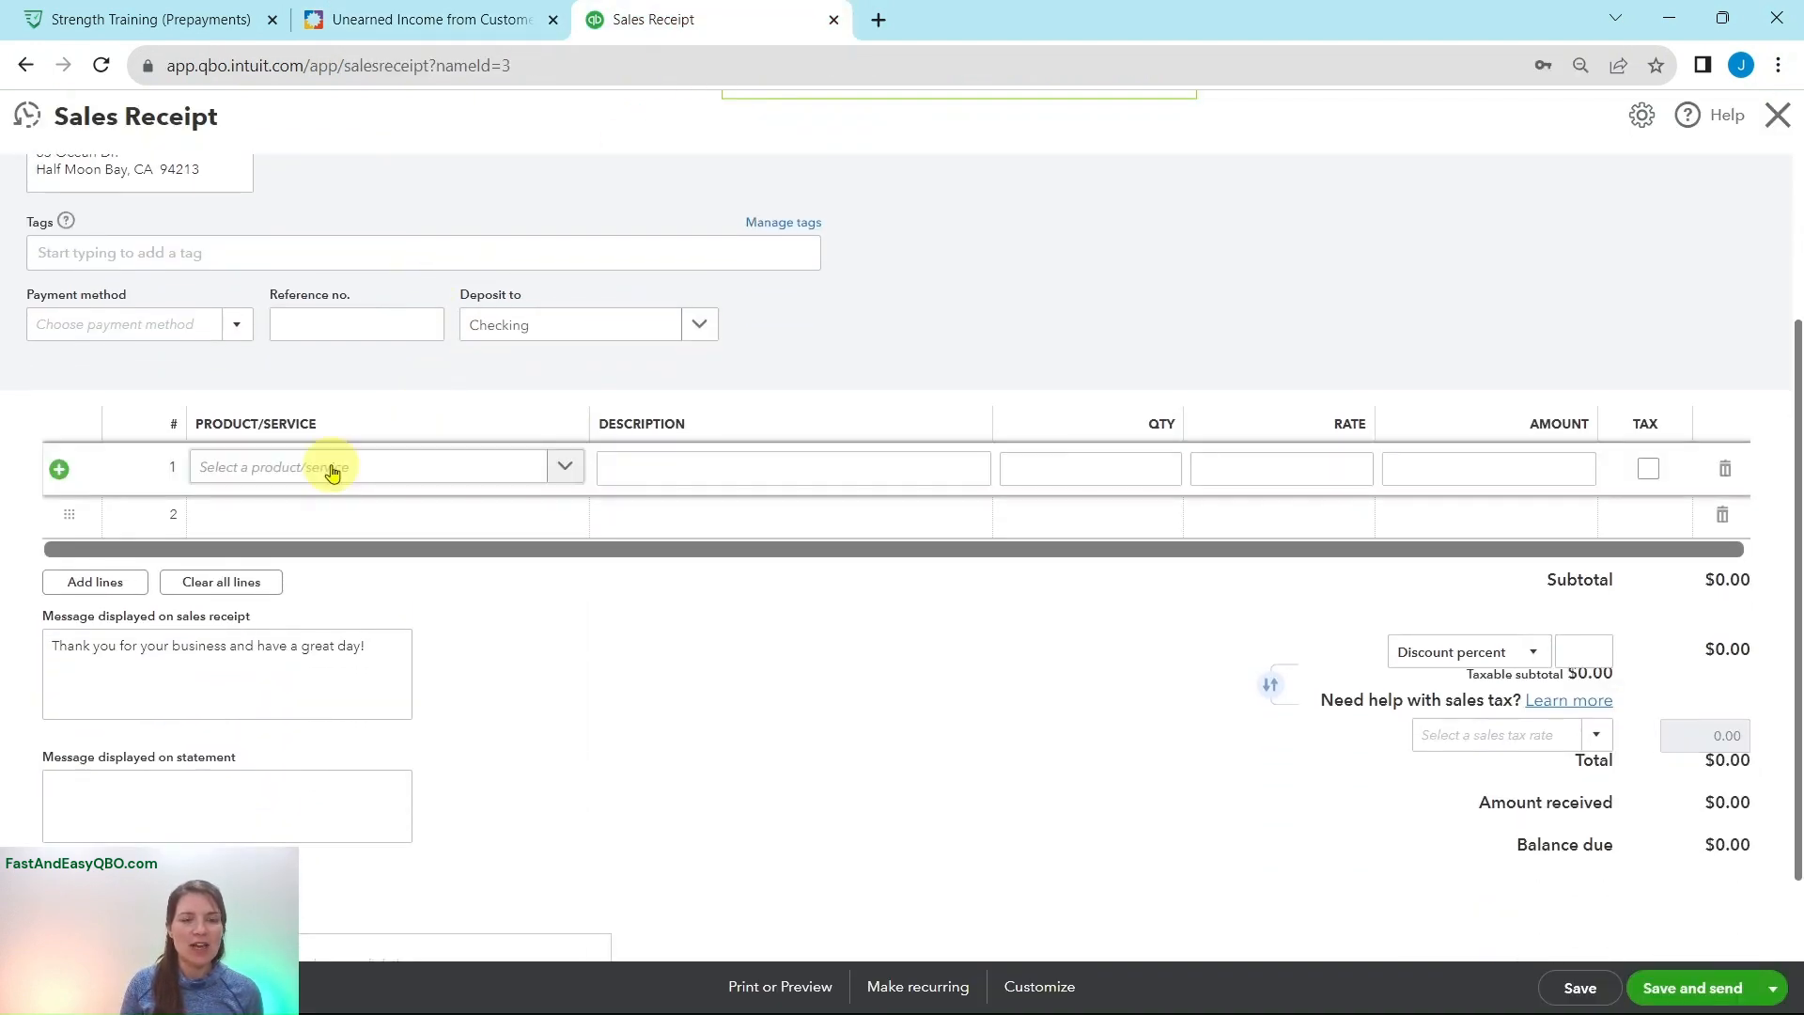
{"action": "left_click", "coordinate": [330, 470]}
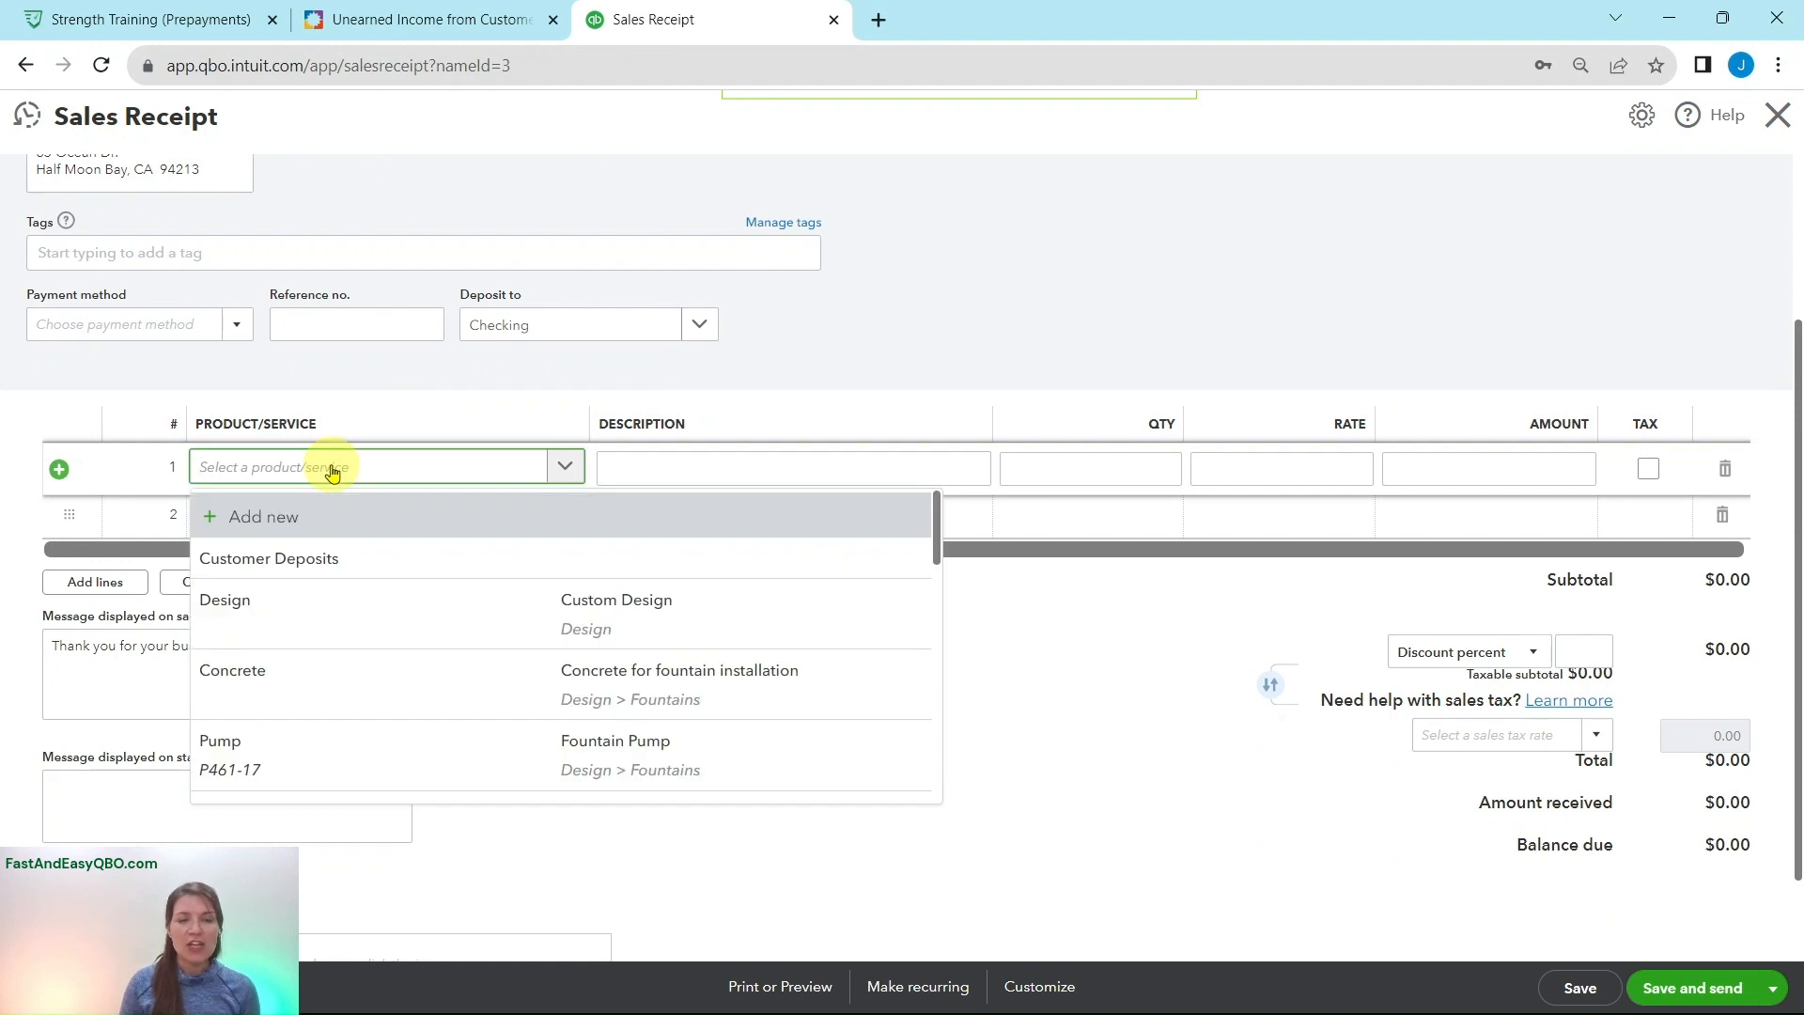
{"action": "left_click", "coordinate": [361, 564]}
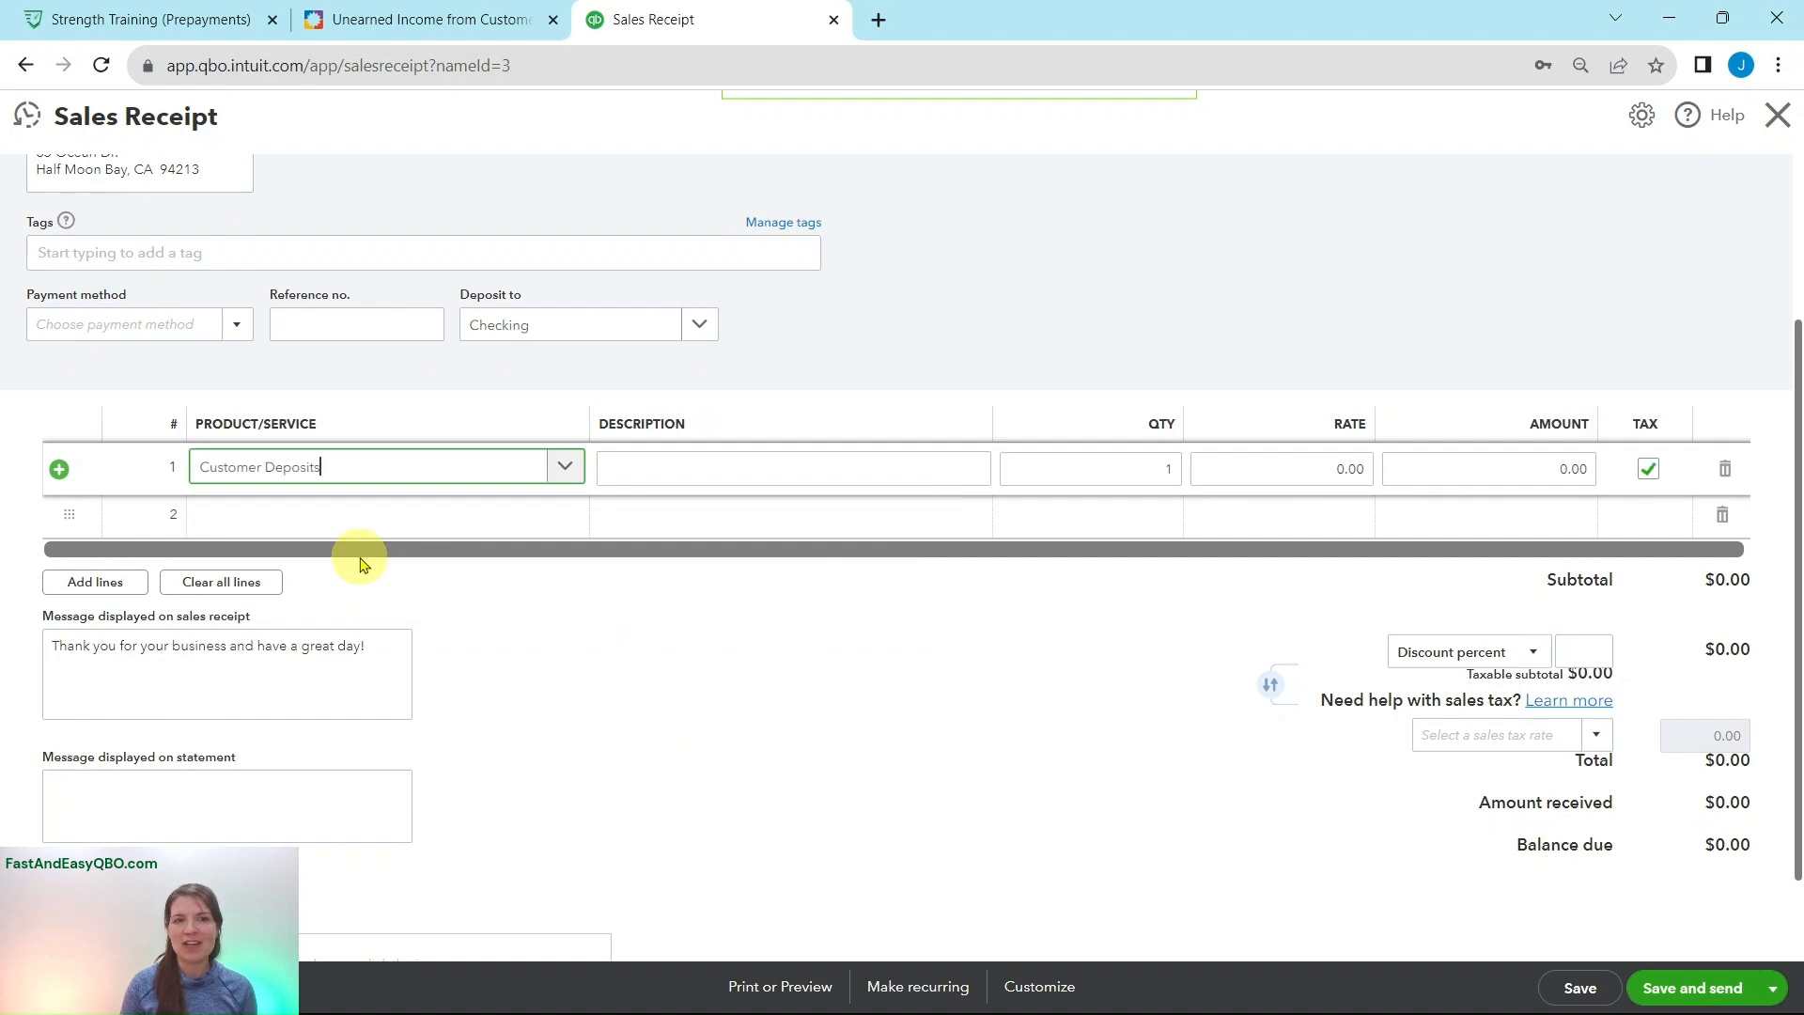
Step: Recheck Step 4 of the exercise, and set the Customer Deposits line's amount to 1000 on the QuickBooks sales receipt
{"action": "left_click", "coordinate": [399, 21]}
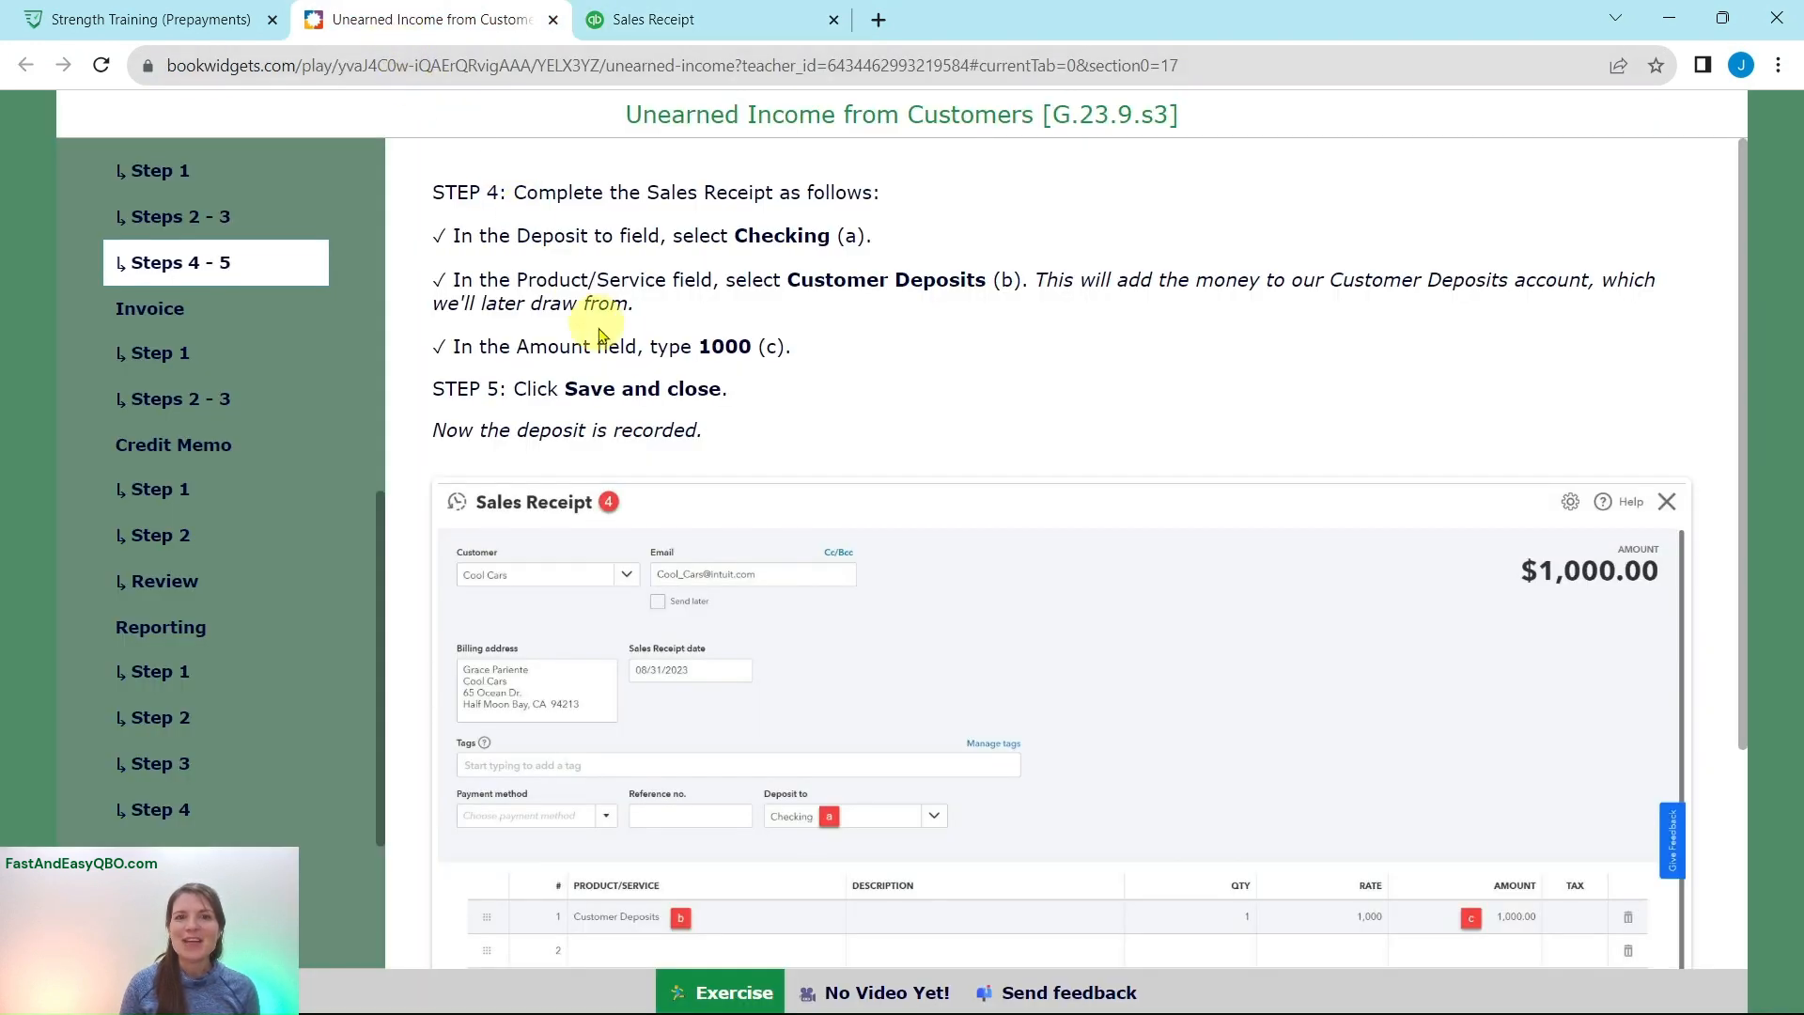
{"action": "left_click", "coordinate": [692, 26]}
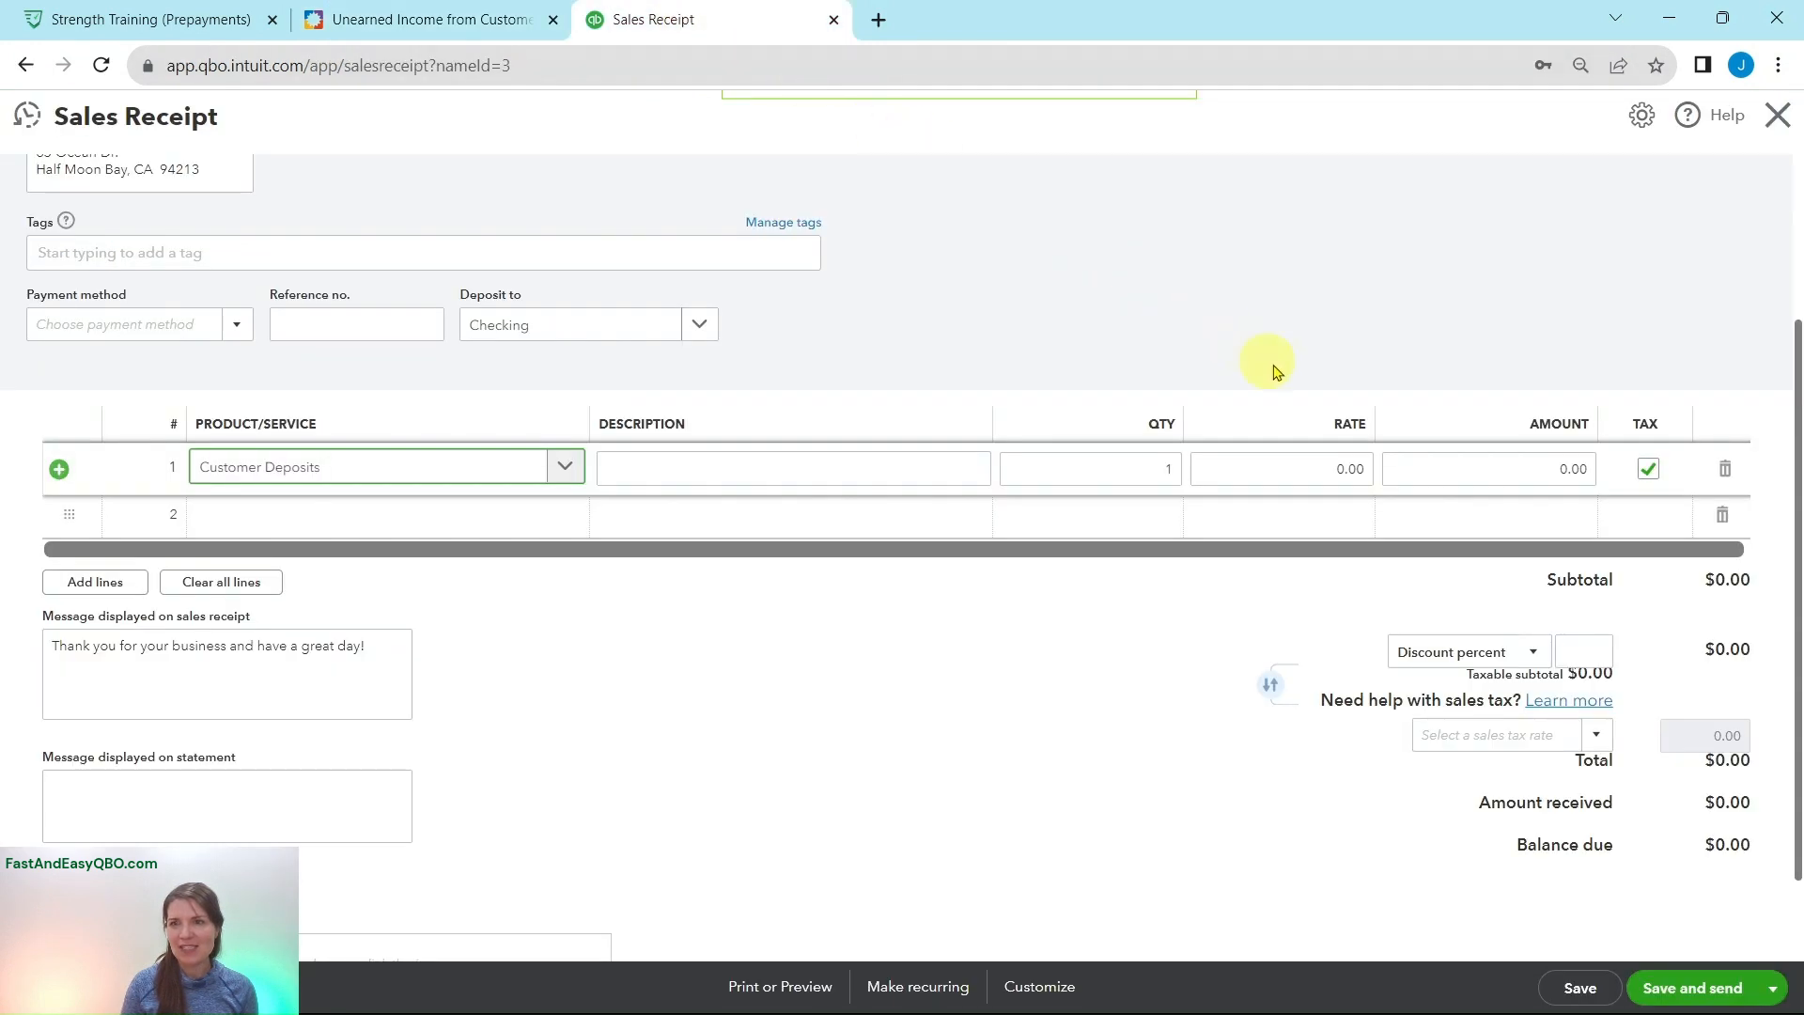
{"action": "left_click", "coordinate": [1527, 472]}
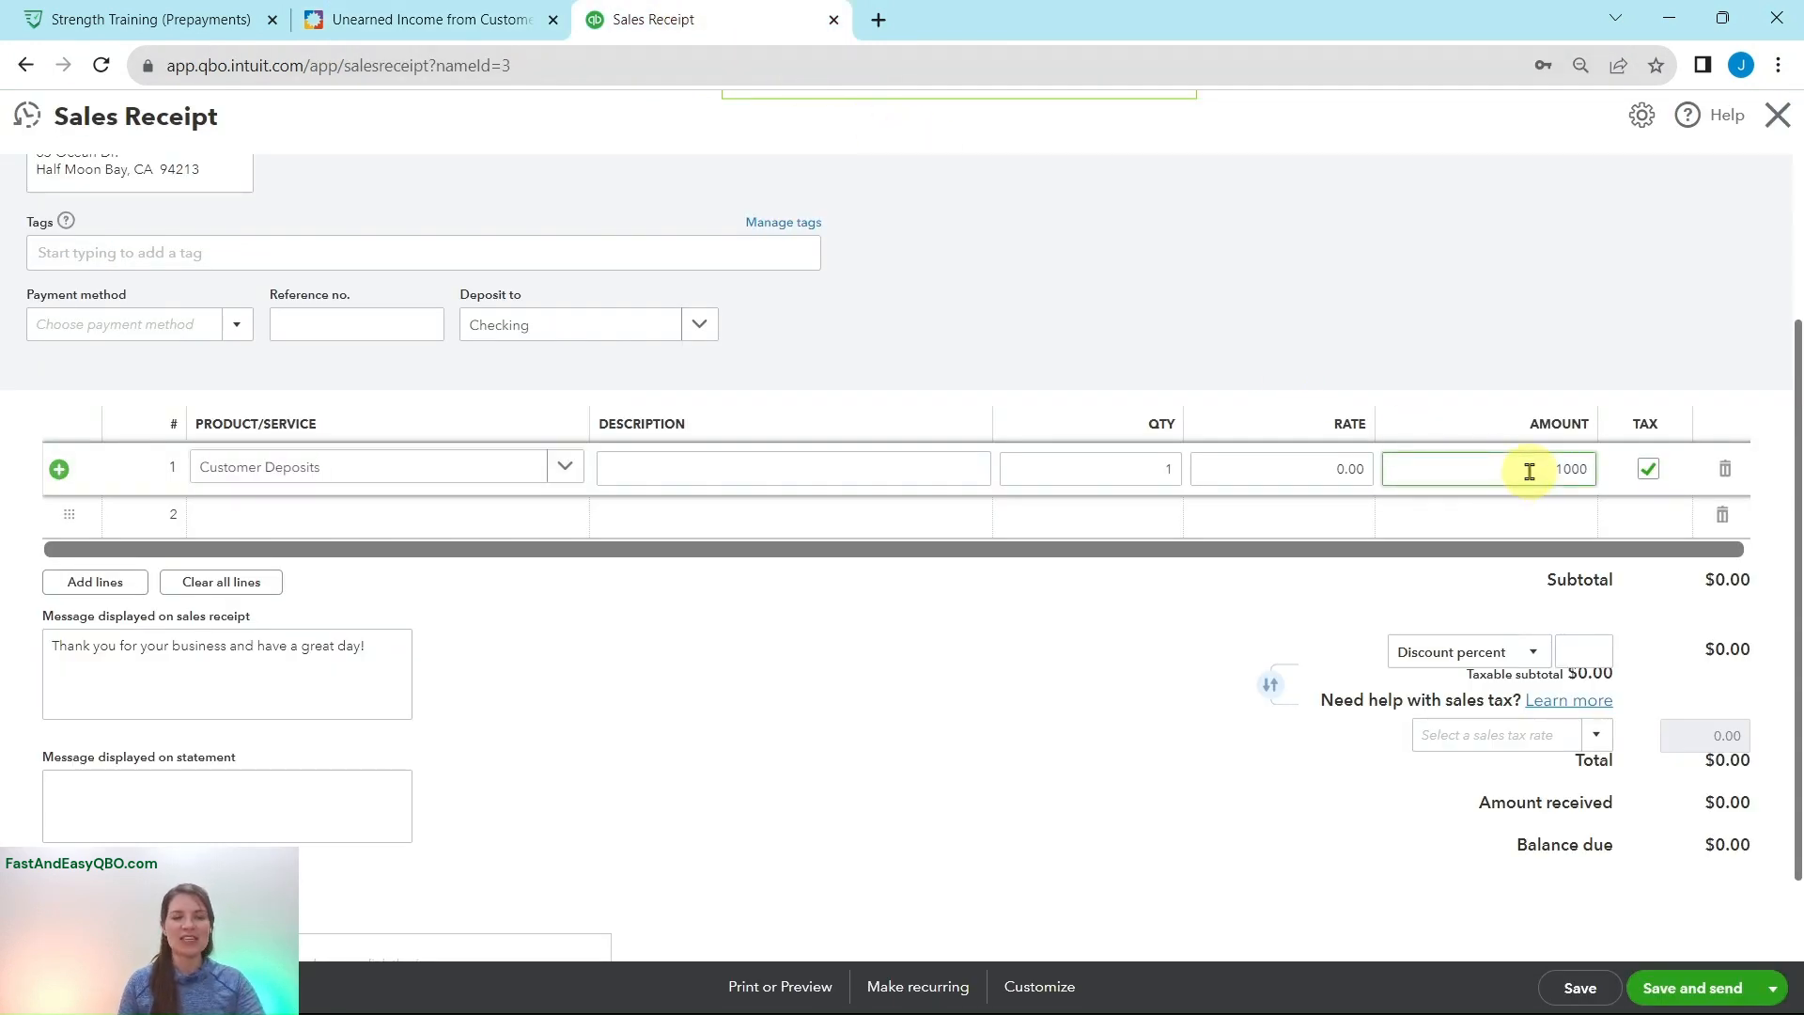
{"action": "key", "text": "Tab"}
{"action": "scroll", "coordinate": [1562, 451], "scroll_direction": "up", "scroll_amount": 3}
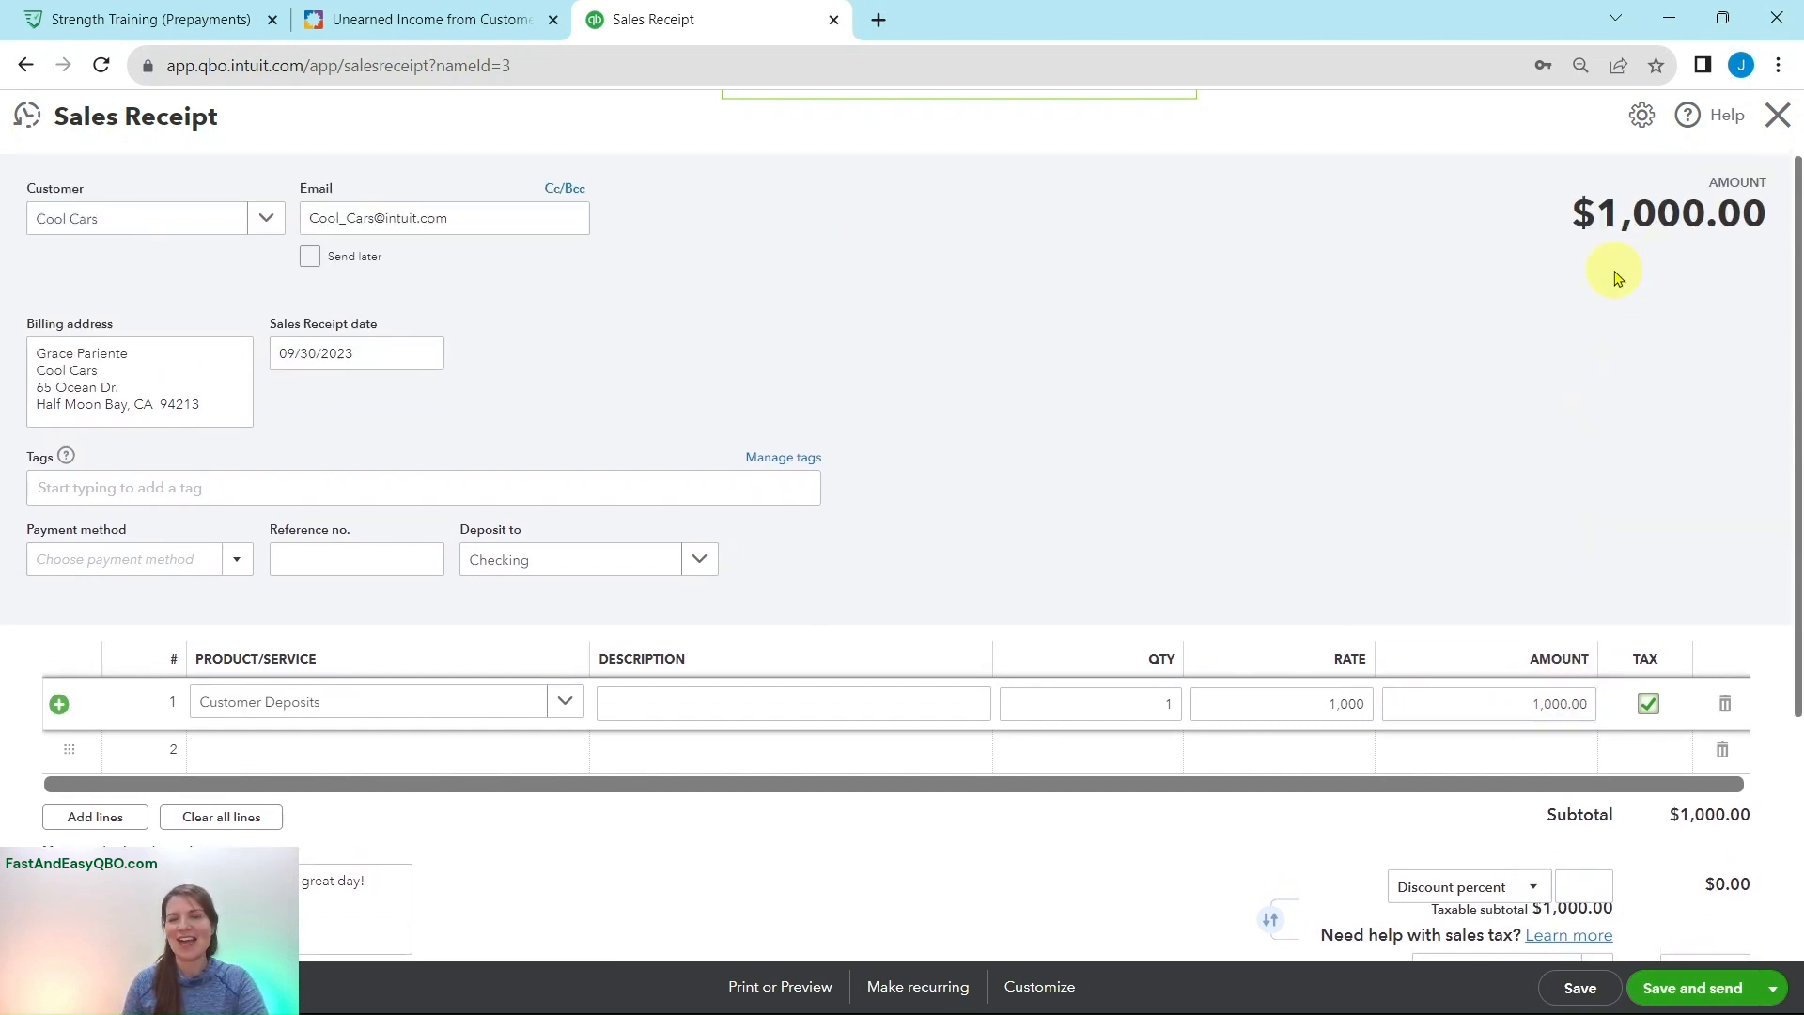
Step: Check Step 5 of the exercise, and save and close the Cool Cars sales receipt in QuickBooks
{"action": "left_click", "coordinate": [427, 19]}
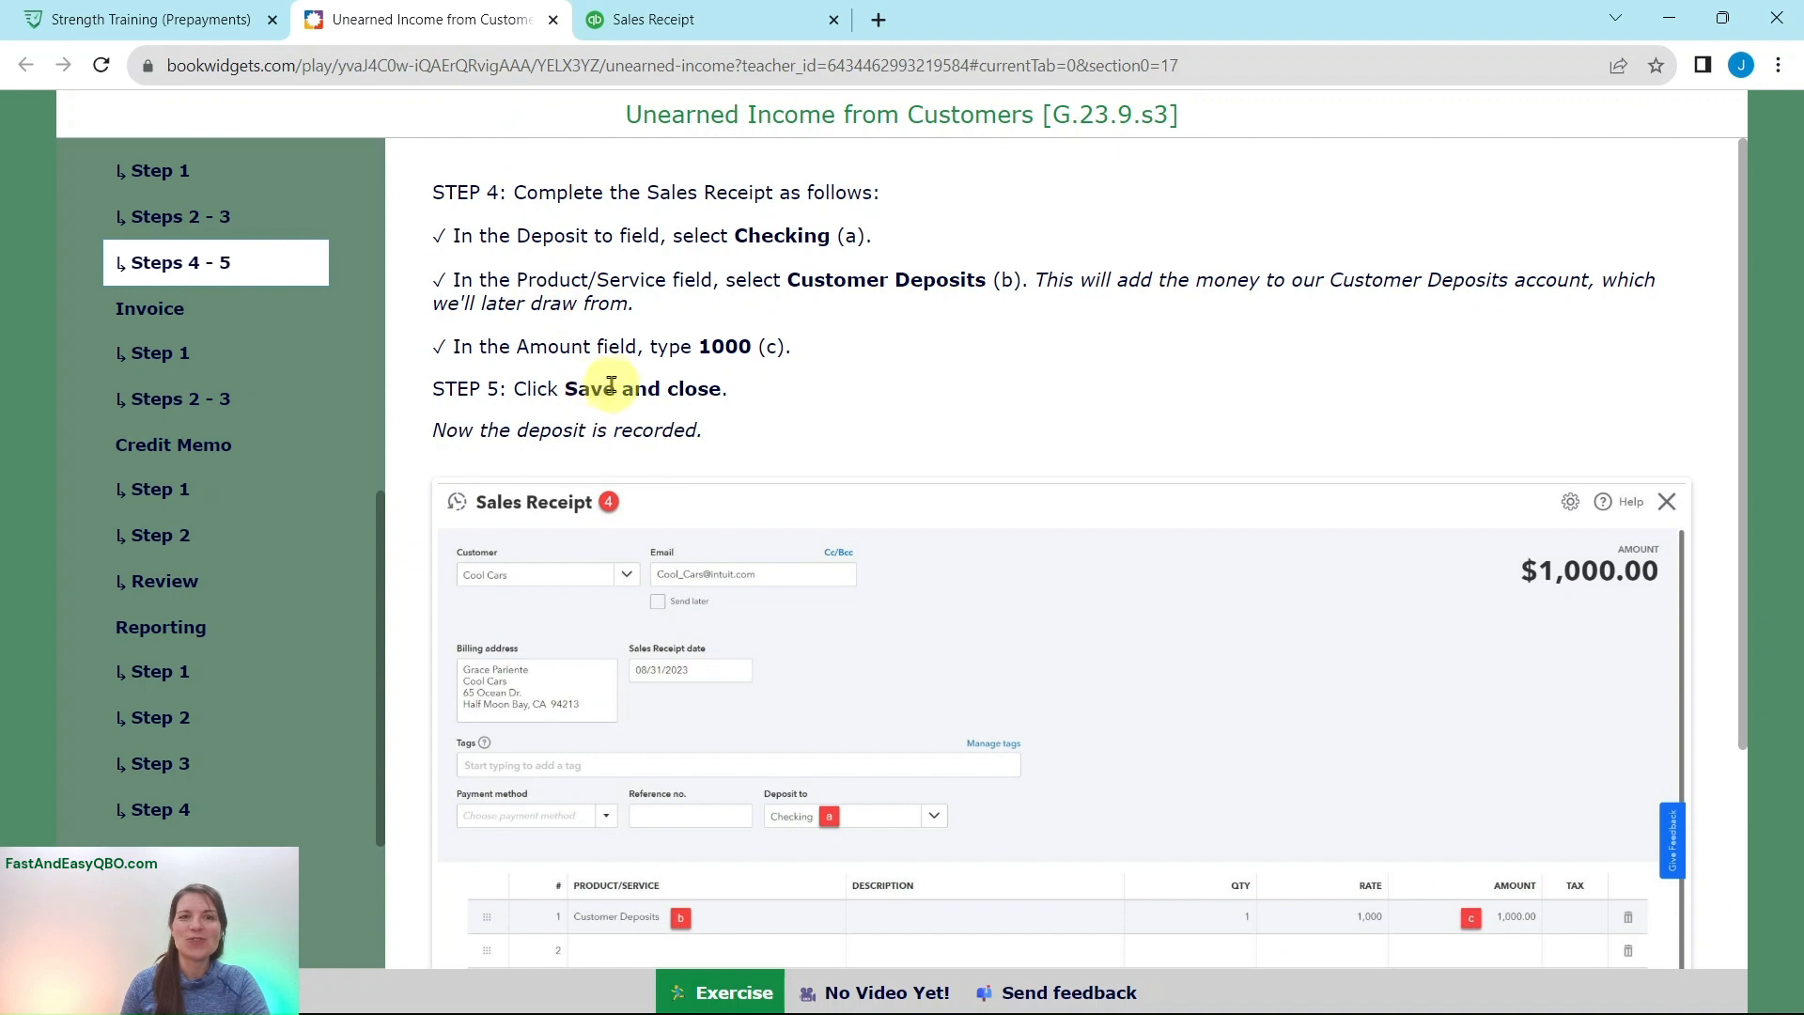
{"action": "left_click", "coordinate": [656, 19]}
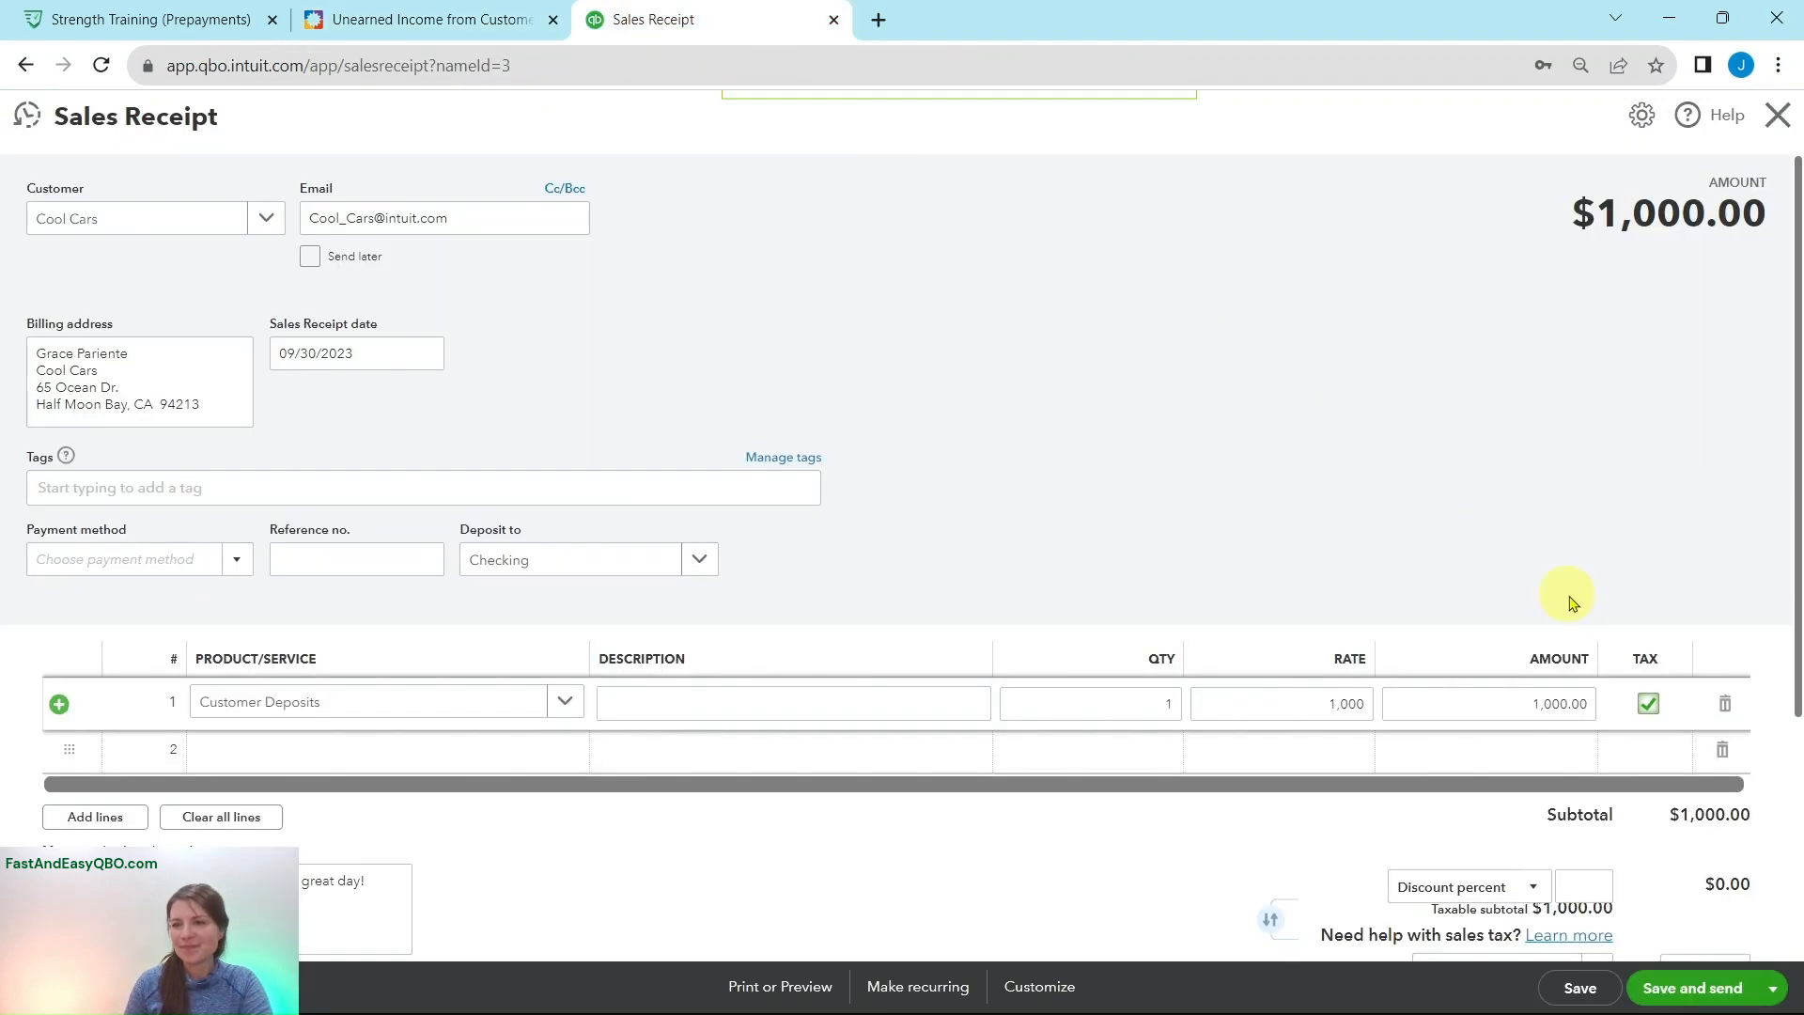
{"action": "left_click", "coordinate": [1772, 988]}
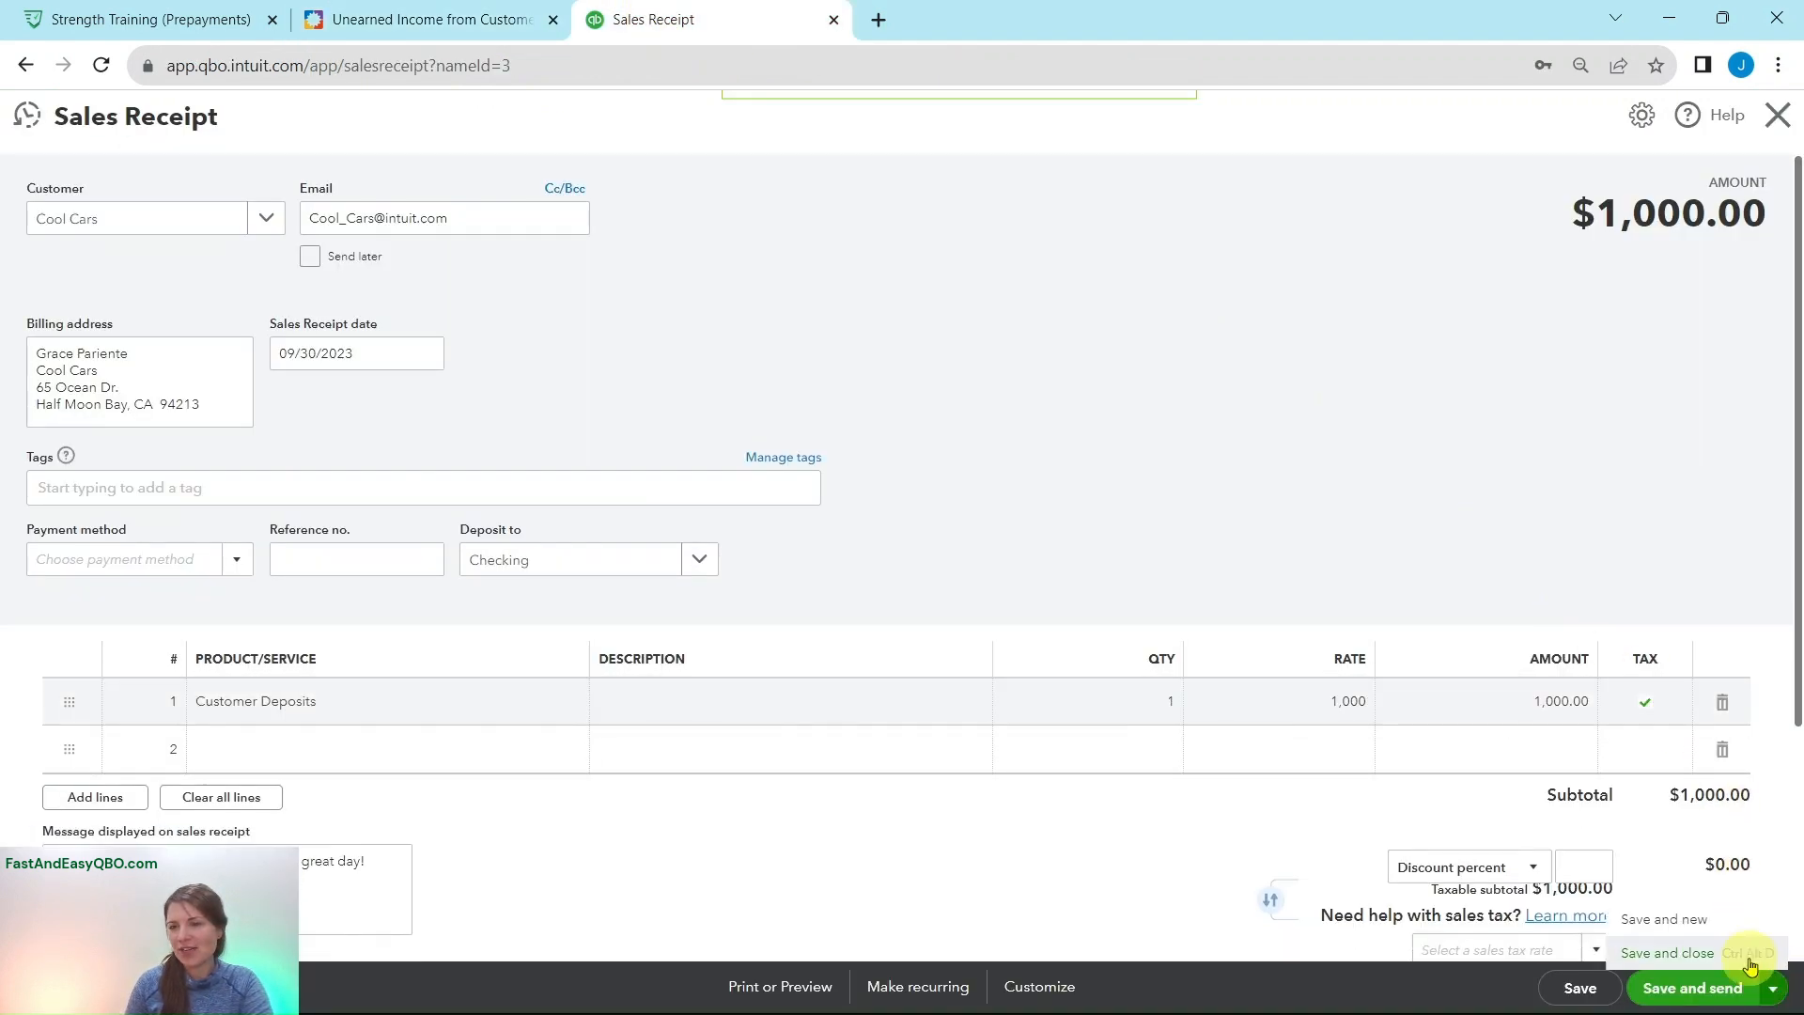
{"action": "left_click", "coordinate": [1661, 959]}
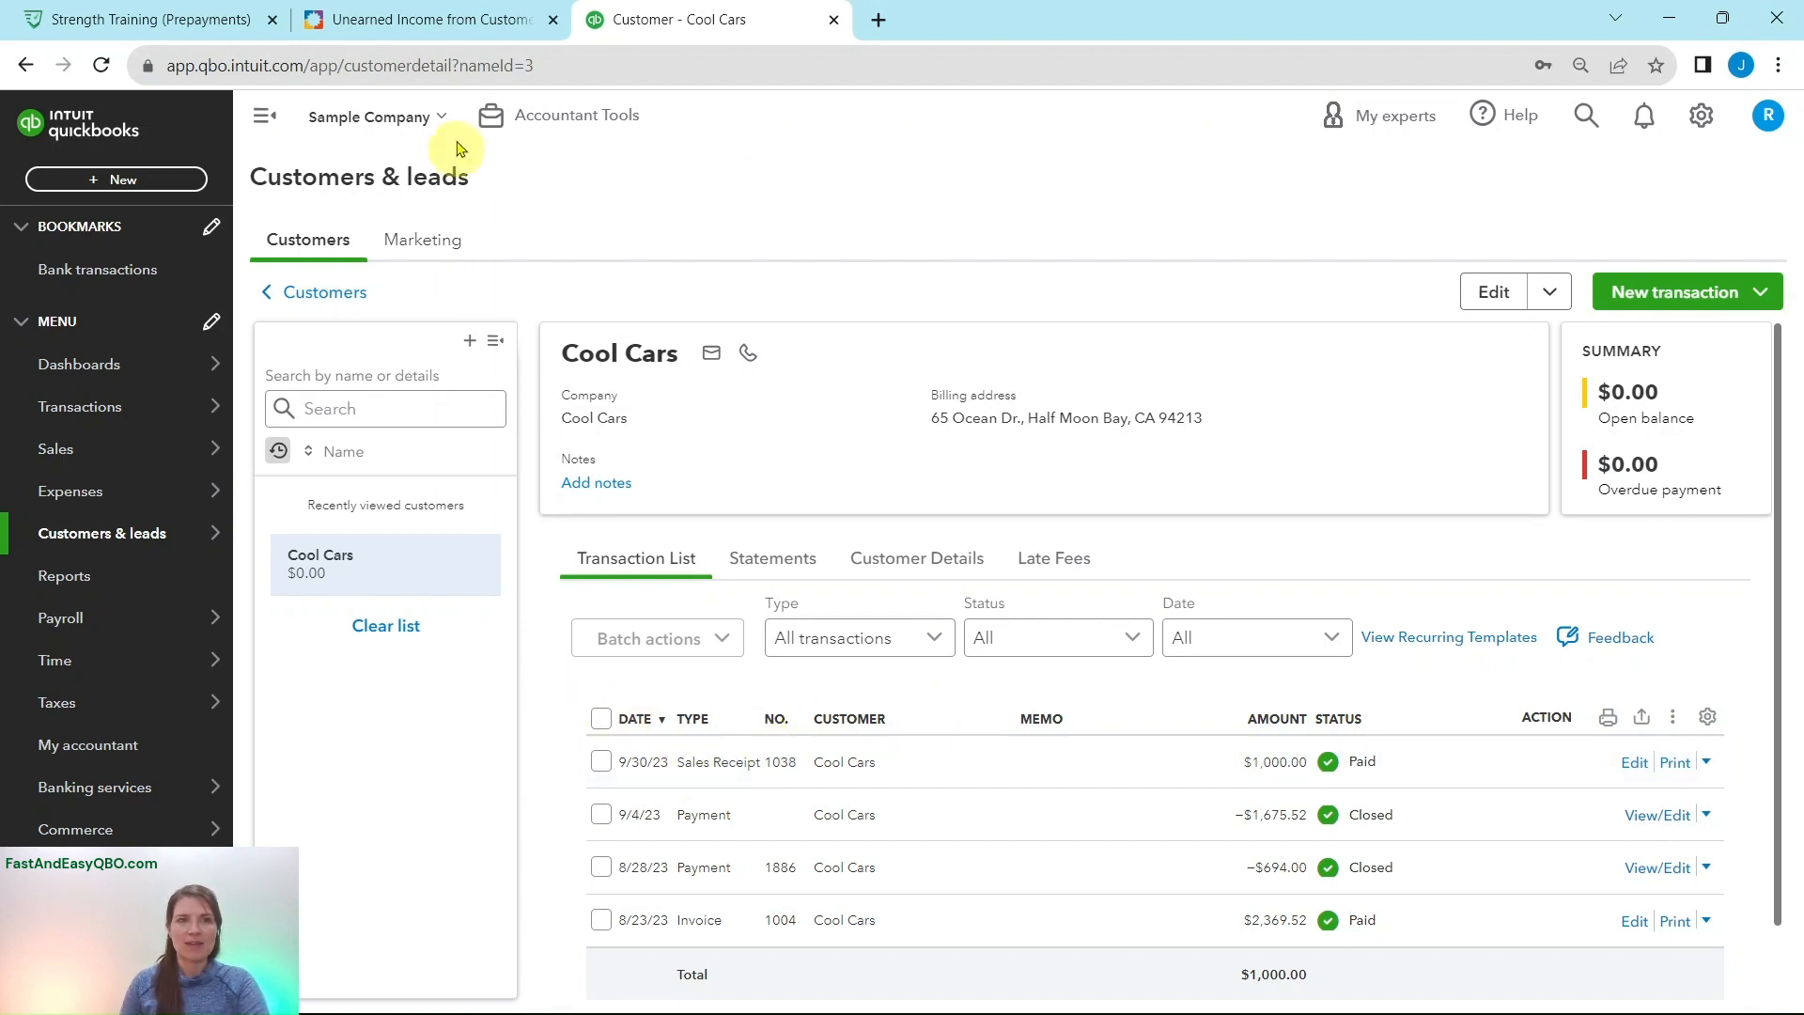
Step: Read the exercise's Invoice introduction and Step 1, and start a new invoice for Cool Cars in QuickBooks
{"action": "left_click", "coordinate": [434, 21]}
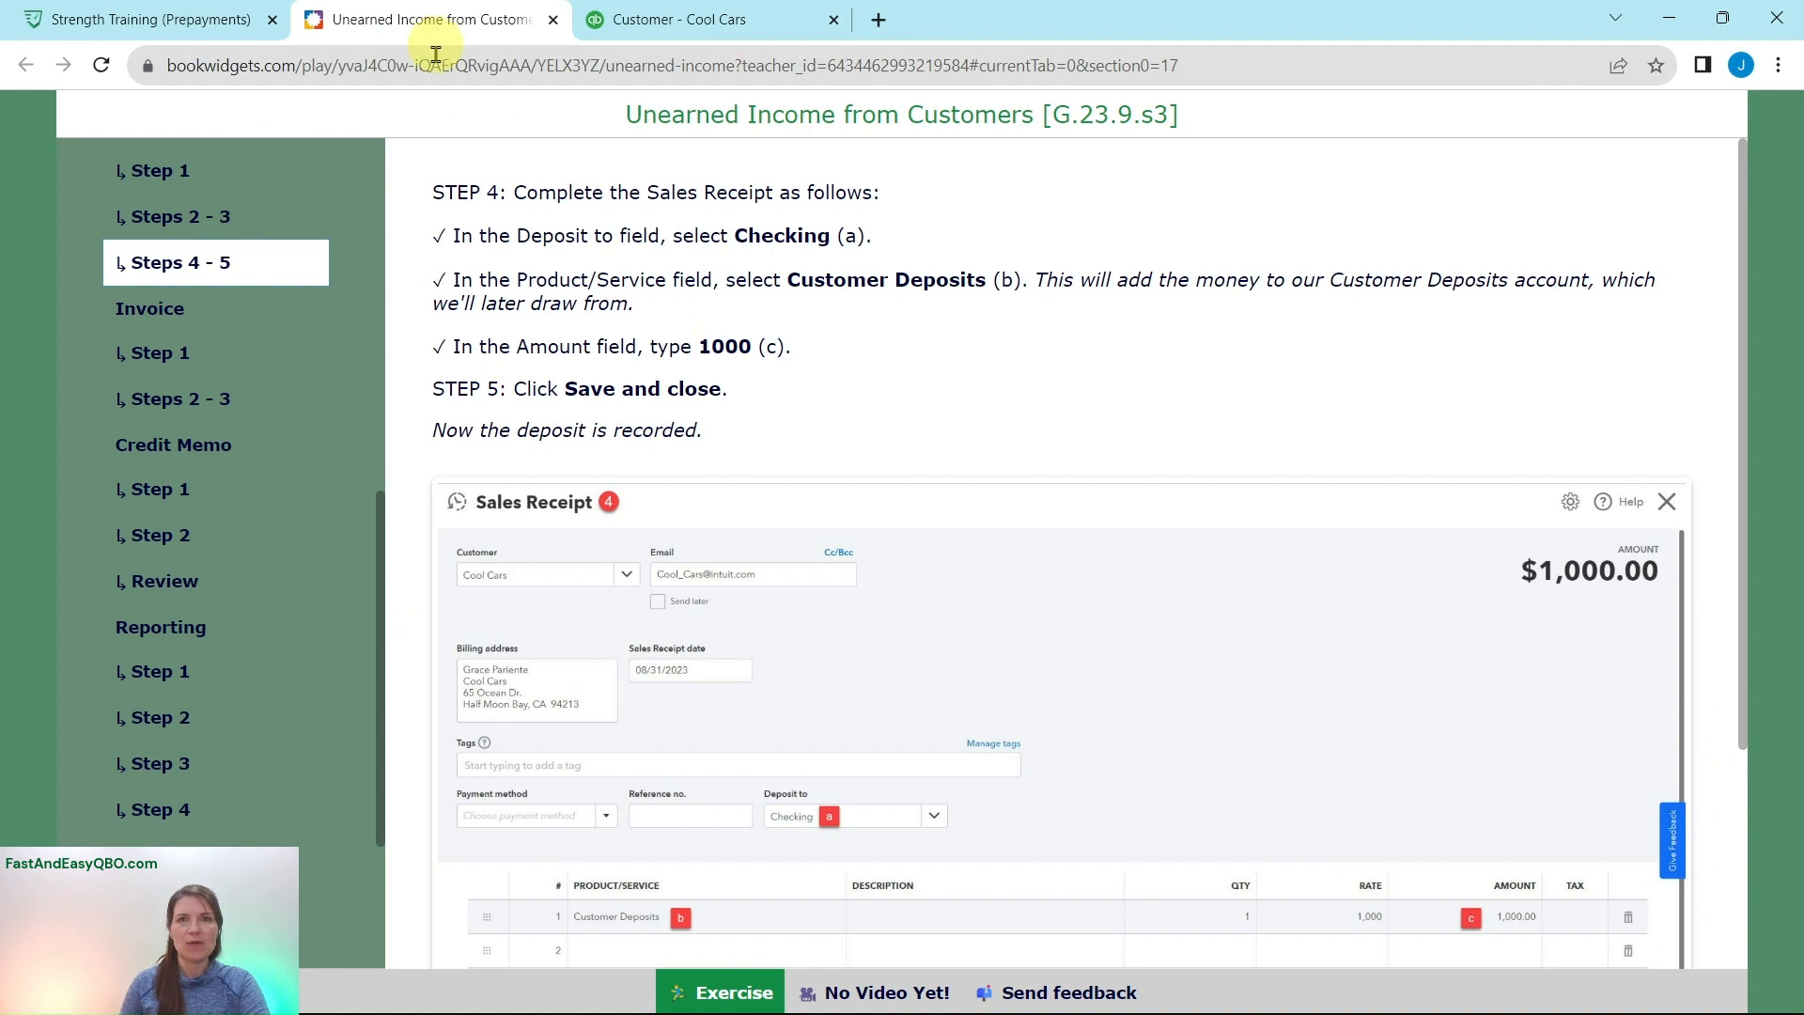
{"action": "left_click", "coordinate": [175, 311]}
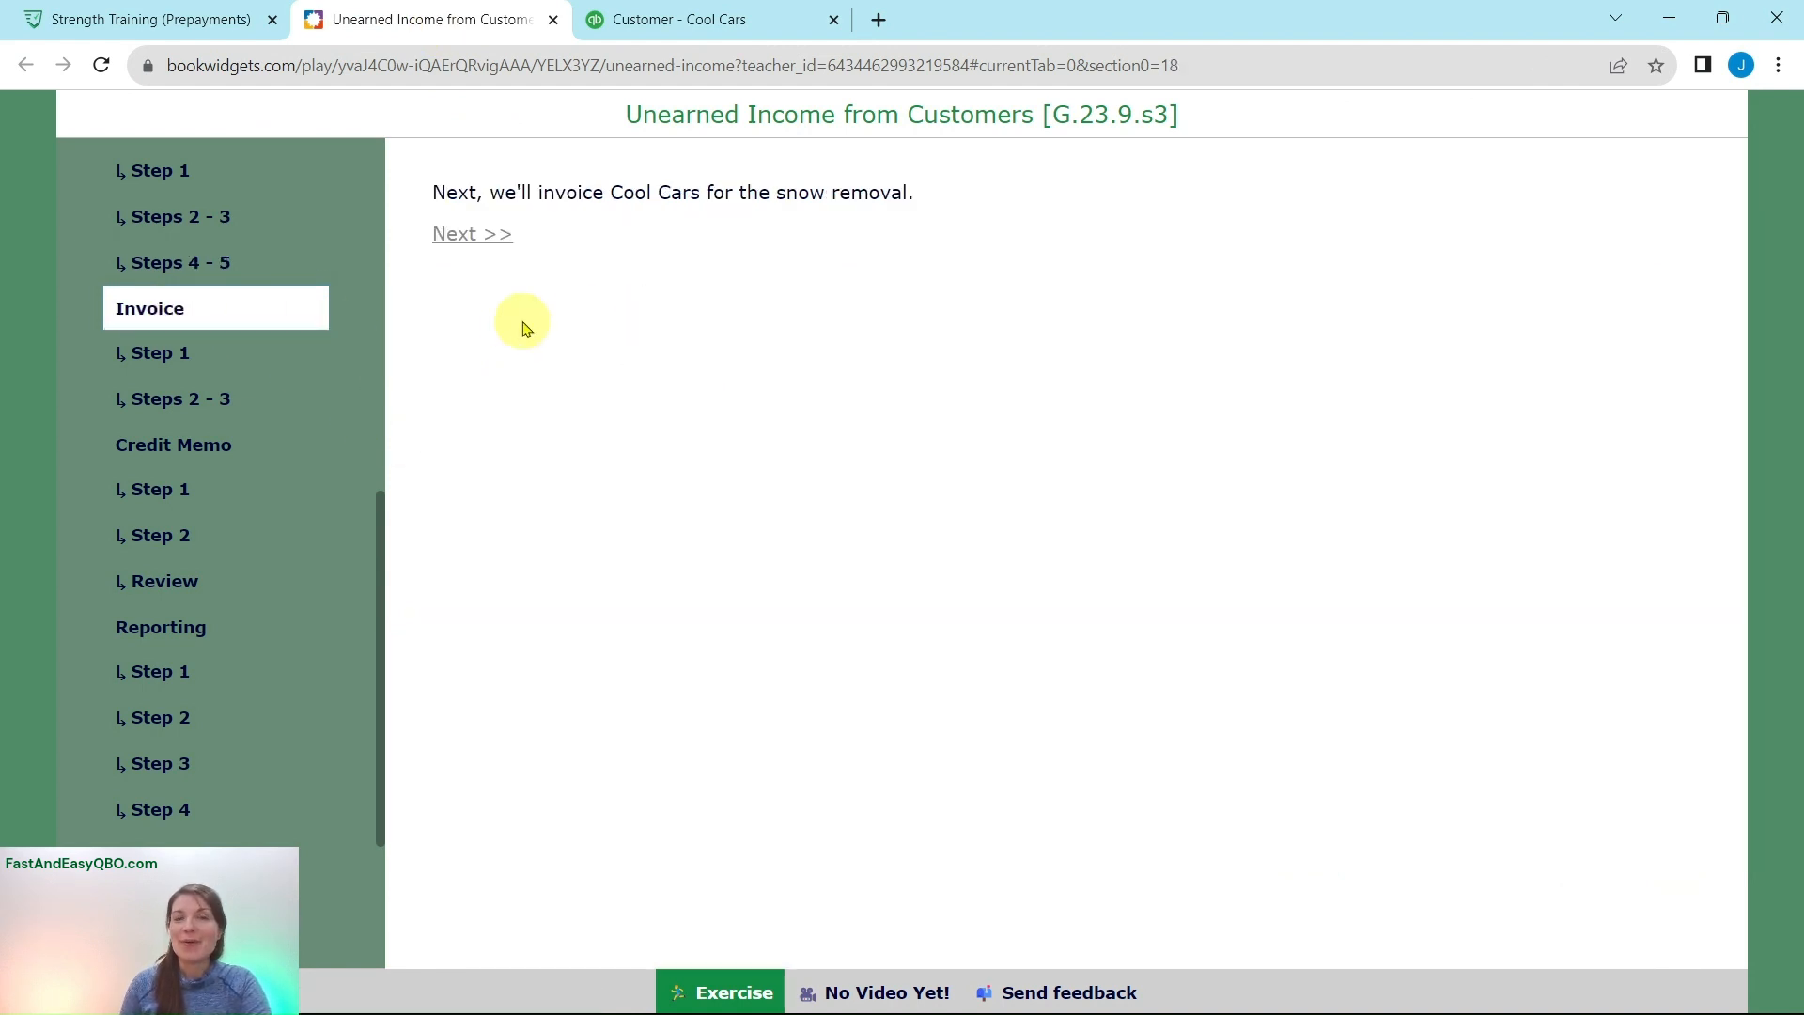
{"action": "left_click", "coordinate": [162, 359]}
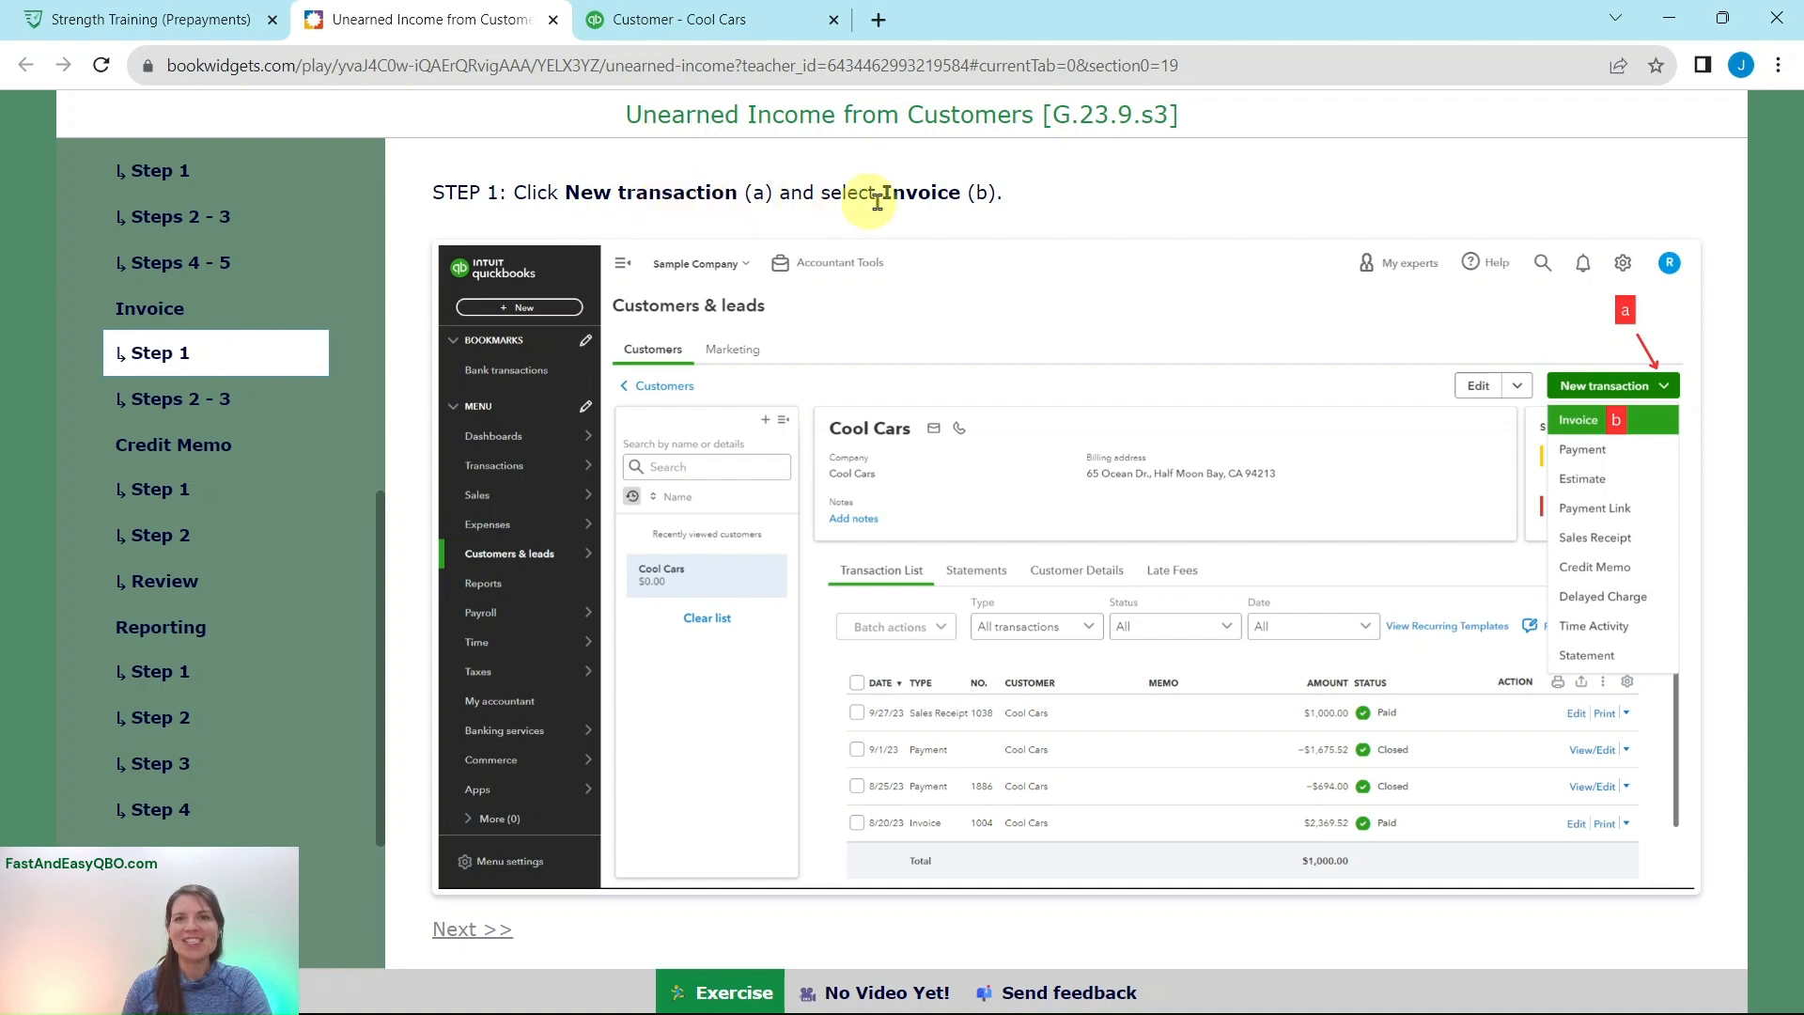
{"action": "left_click", "coordinate": [750, 28]}
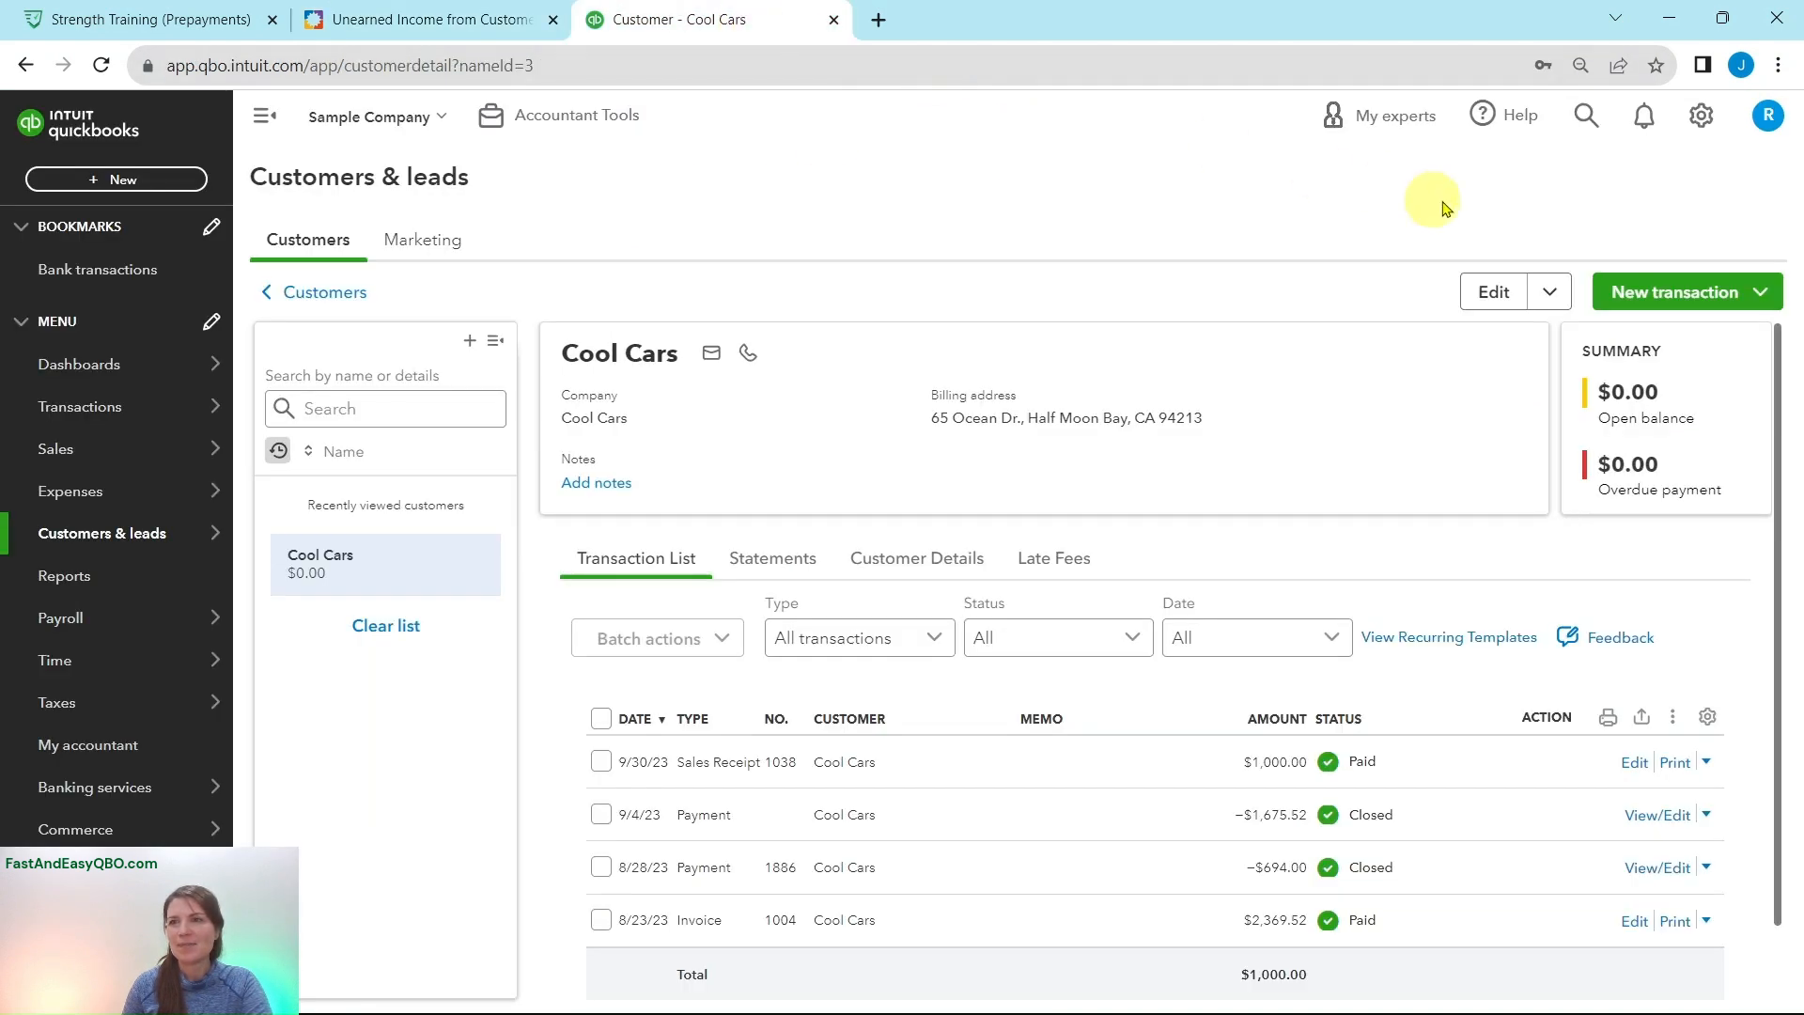
{"action": "left_click", "coordinate": [1696, 295]}
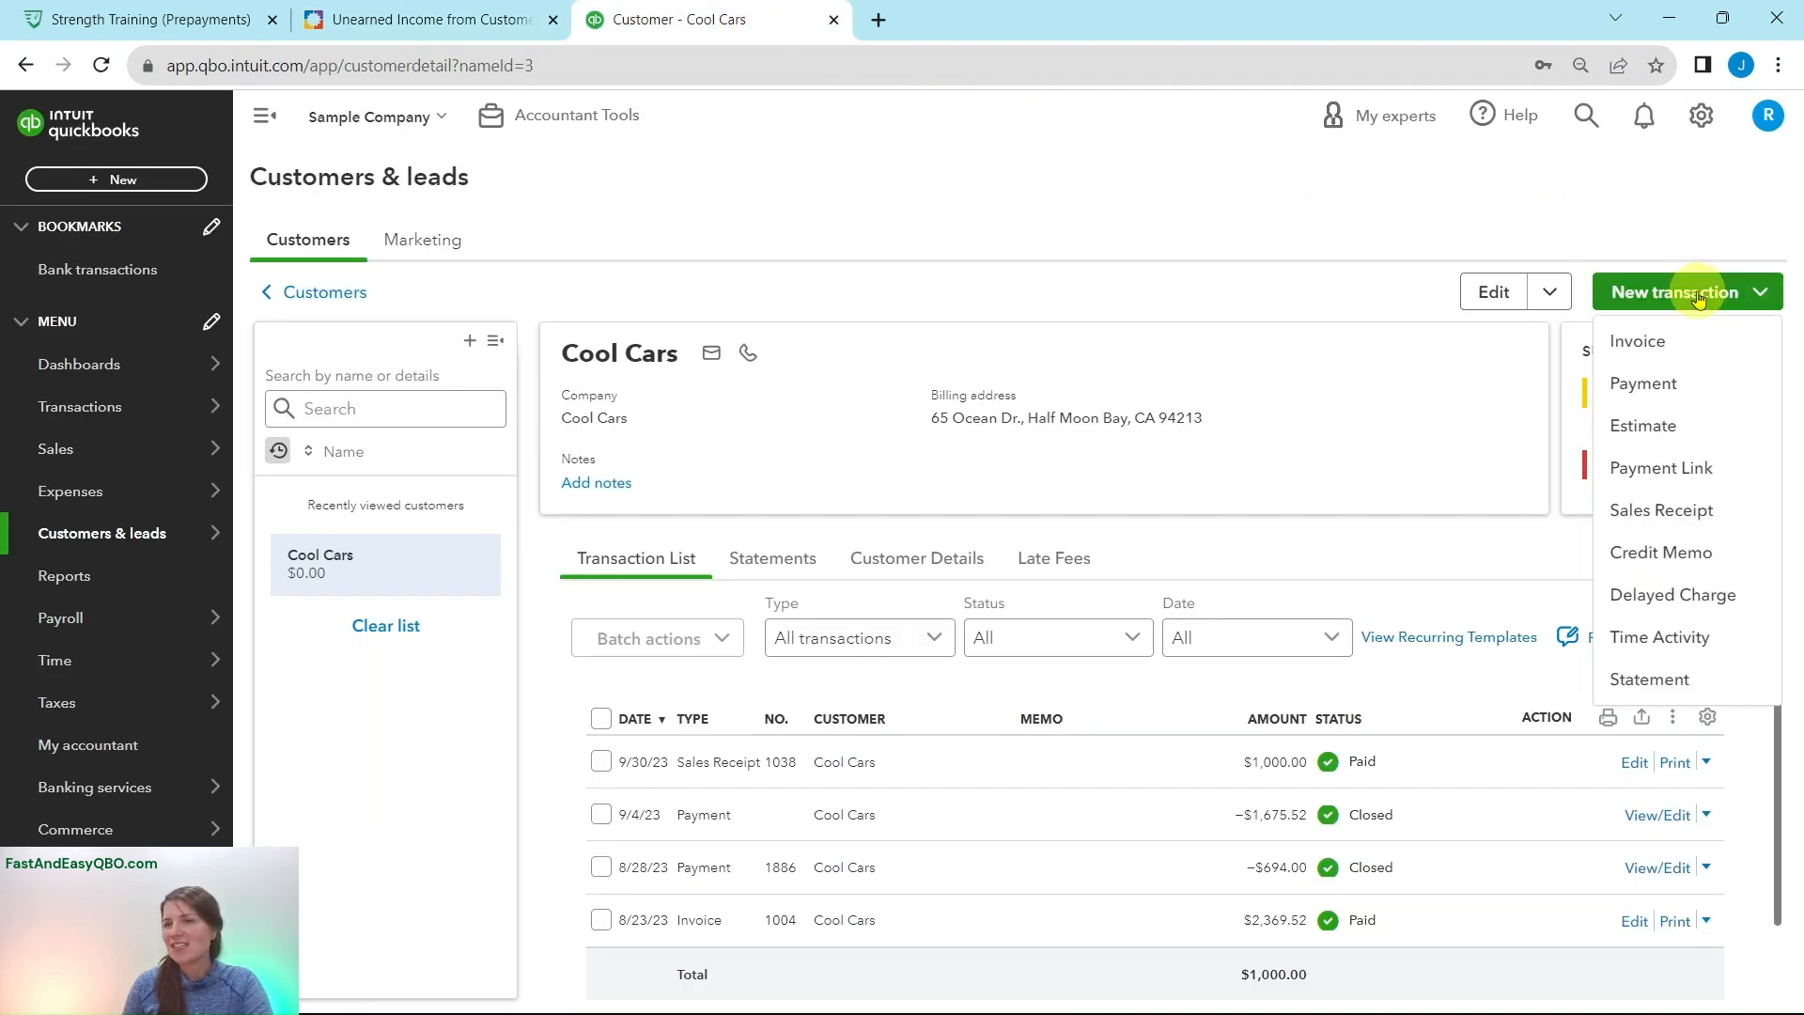
{"action": "left_click", "coordinate": [1668, 344]}
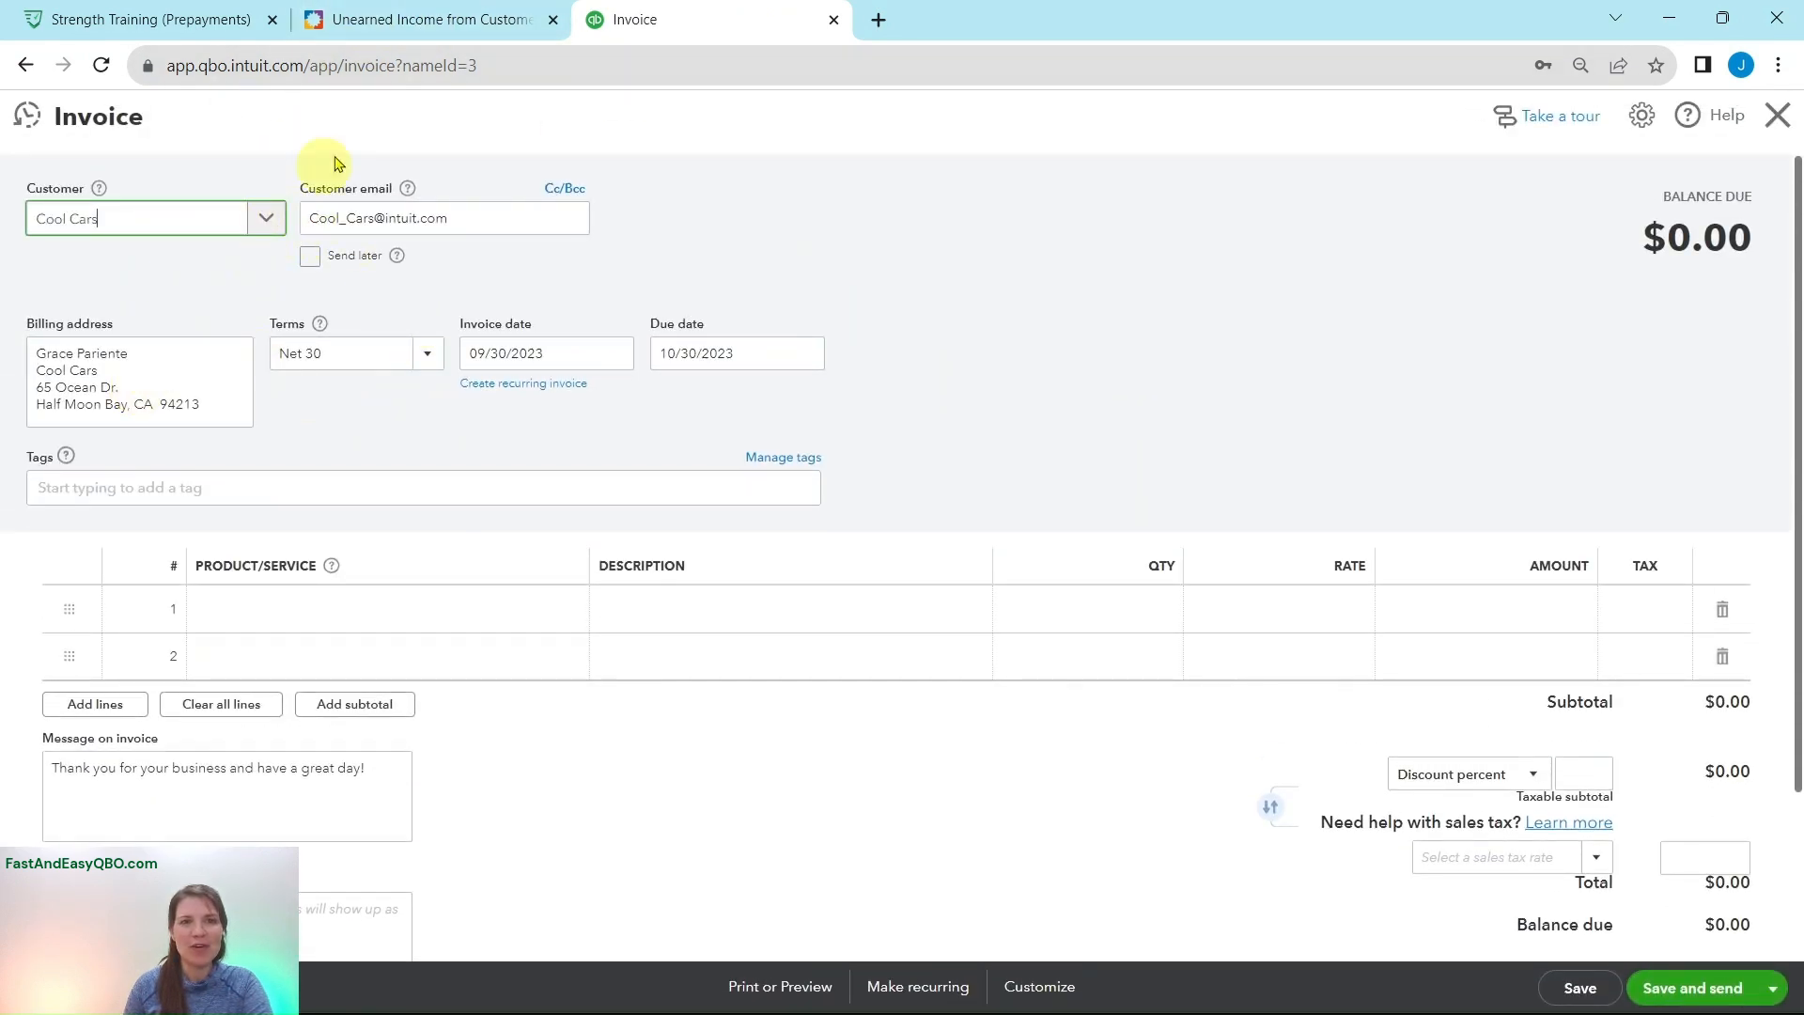
Step: Check Steps 2 - 3 of the Invoice section, and choose Landscaping:Maintenance & Repair as the product/service on the QuickBooks invoice's first line
{"action": "left_click", "coordinate": [404, 19]}
{"action": "left_click", "coordinate": [217, 402]}
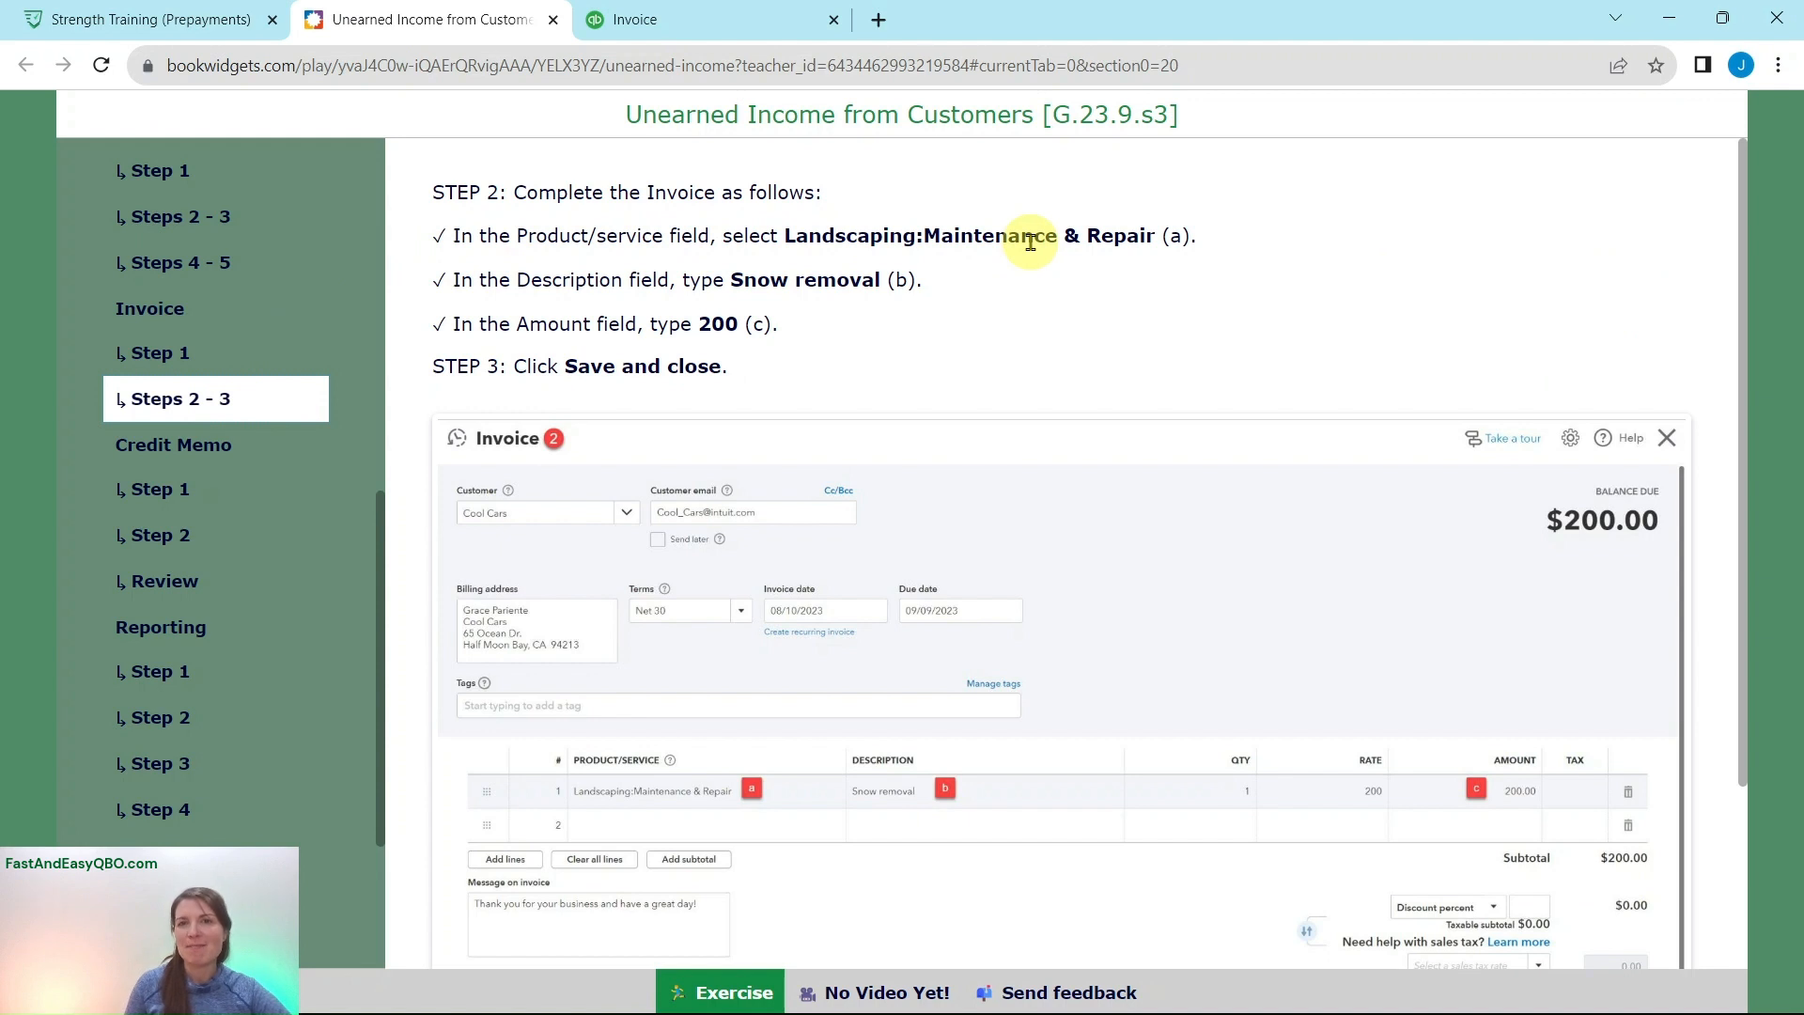
{"action": "left_click", "coordinate": [742, 21]}
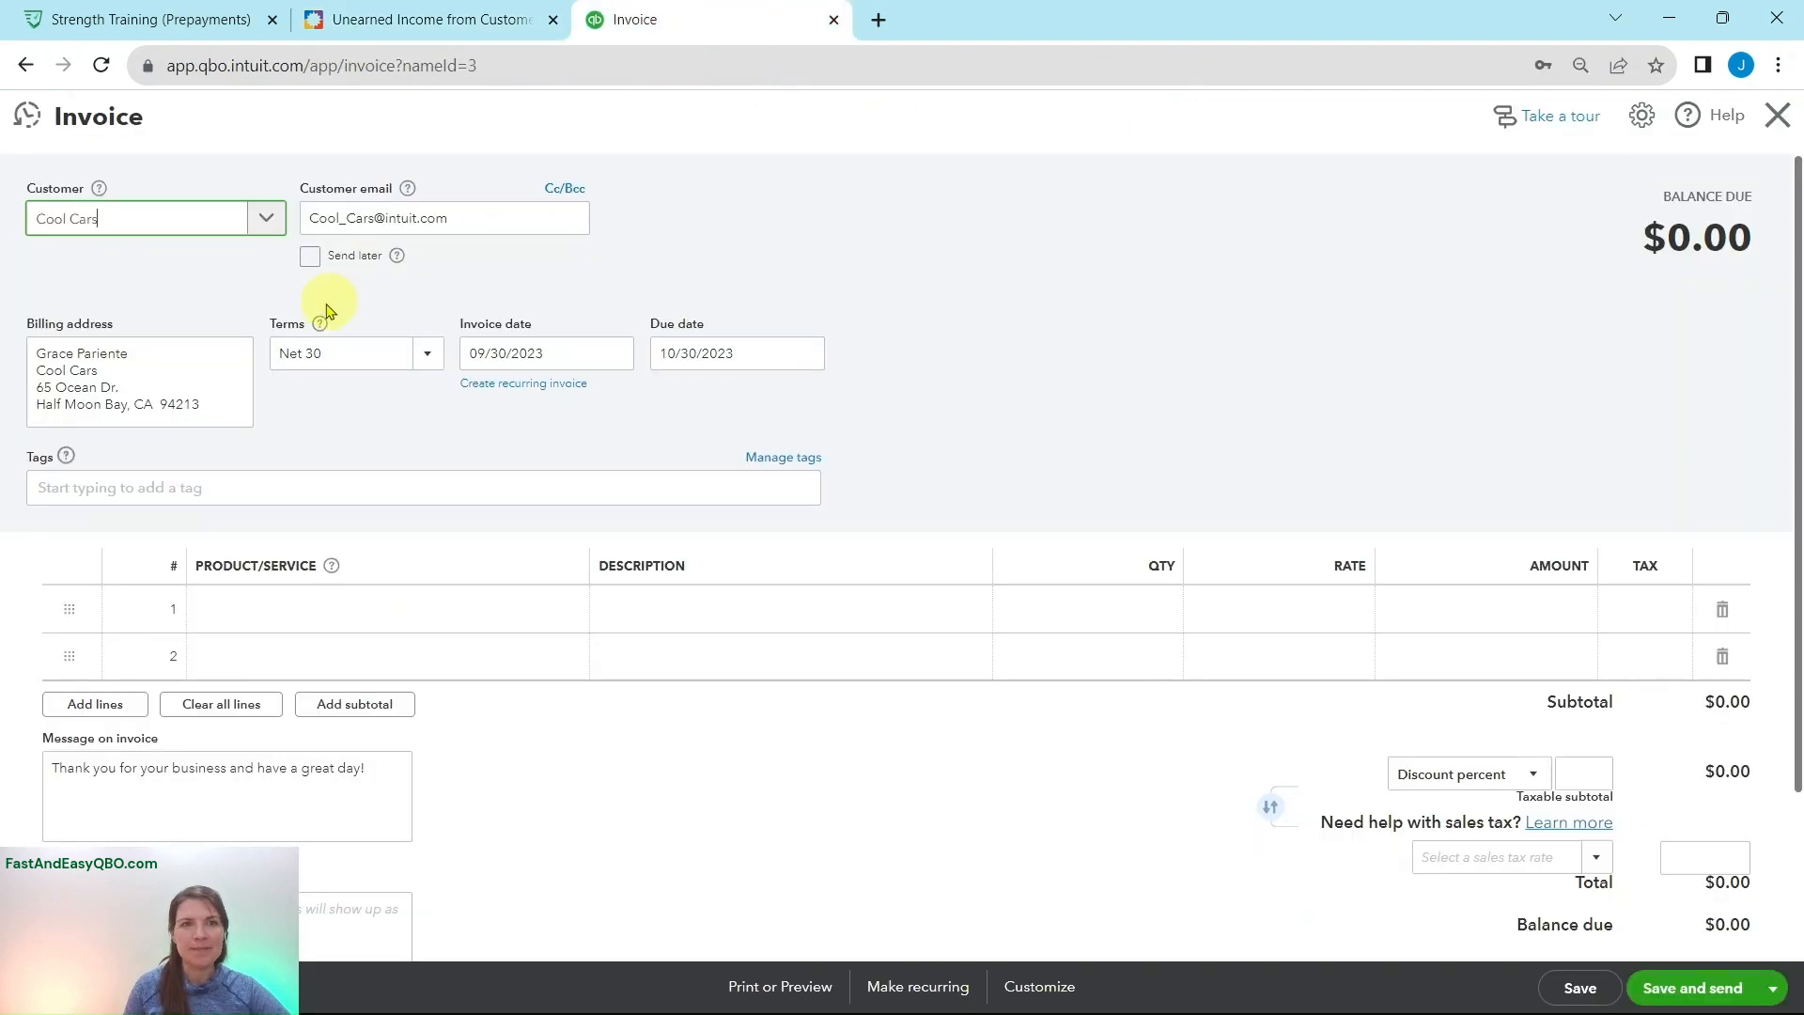
{"action": "scroll", "coordinate": [327, 310], "scroll_direction": "down", "scroll_amount": 2}
{"action": "left_click", "coordinate": [331, 405]}
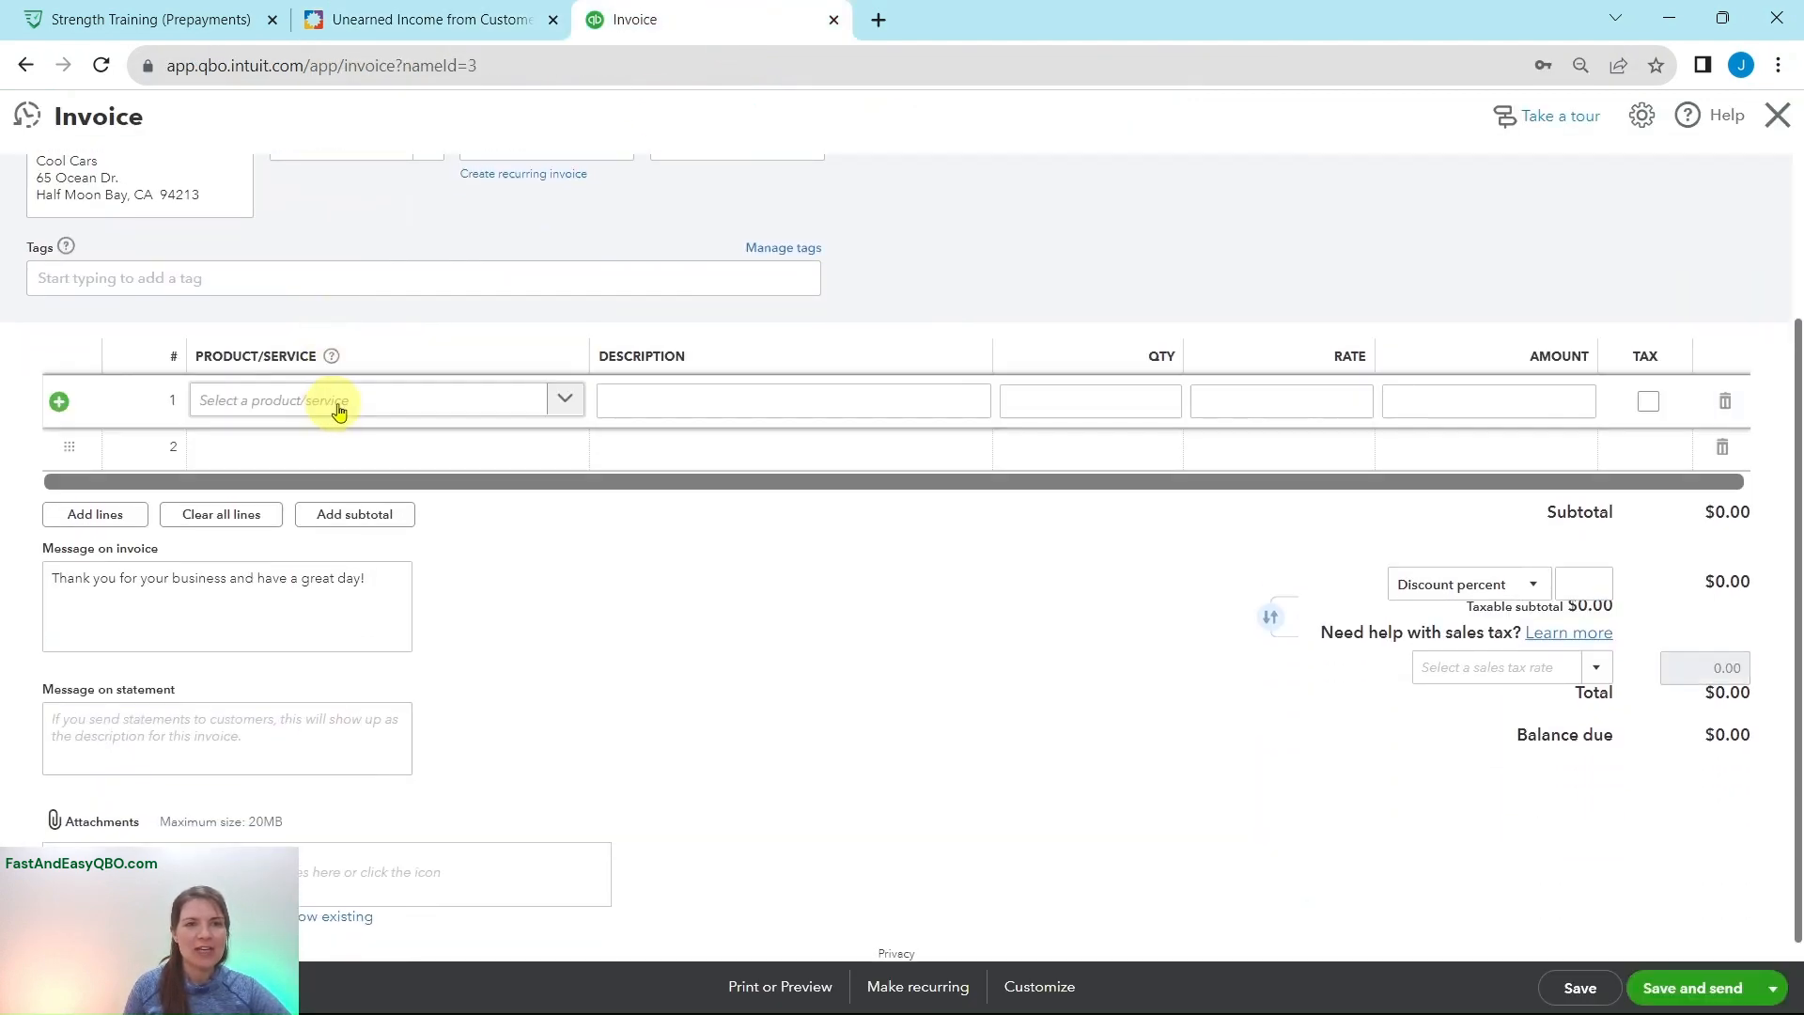
{"action": "left_click", "coordinate": [401, 410]}
{"action": "type", "text": "maint"}
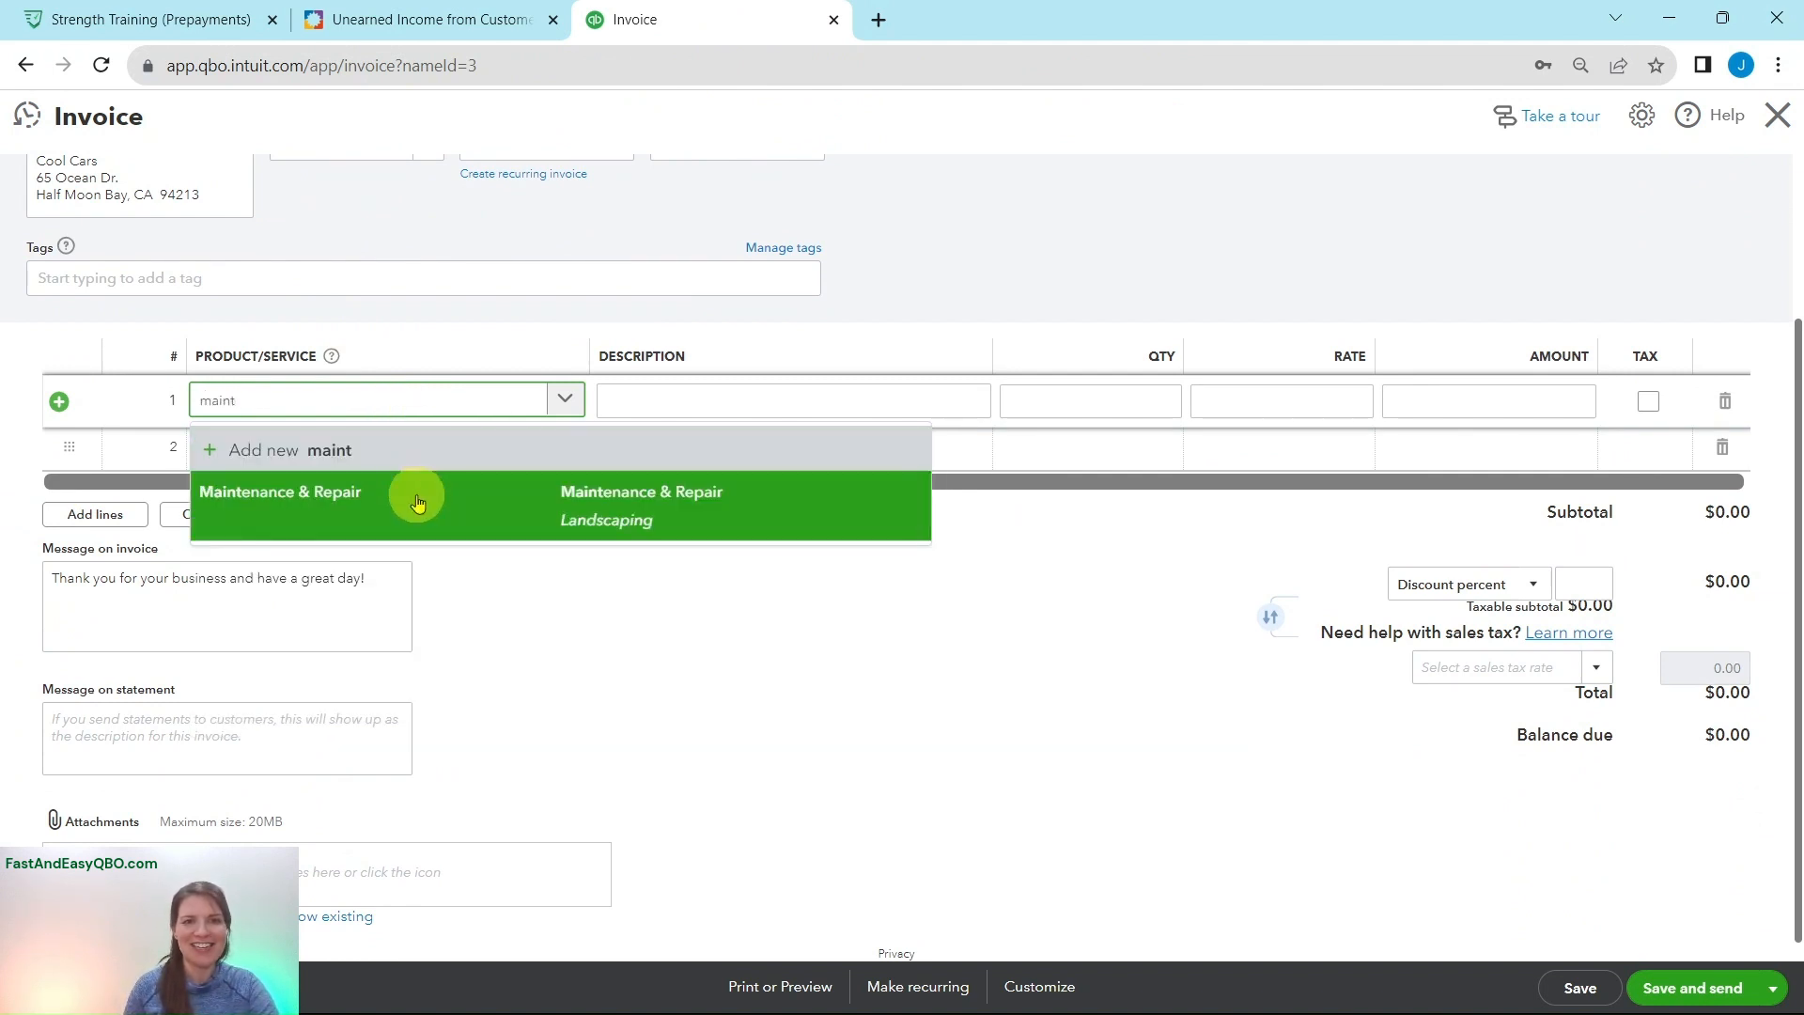
{"action": "left_click", "coordinate": [414, 491]}
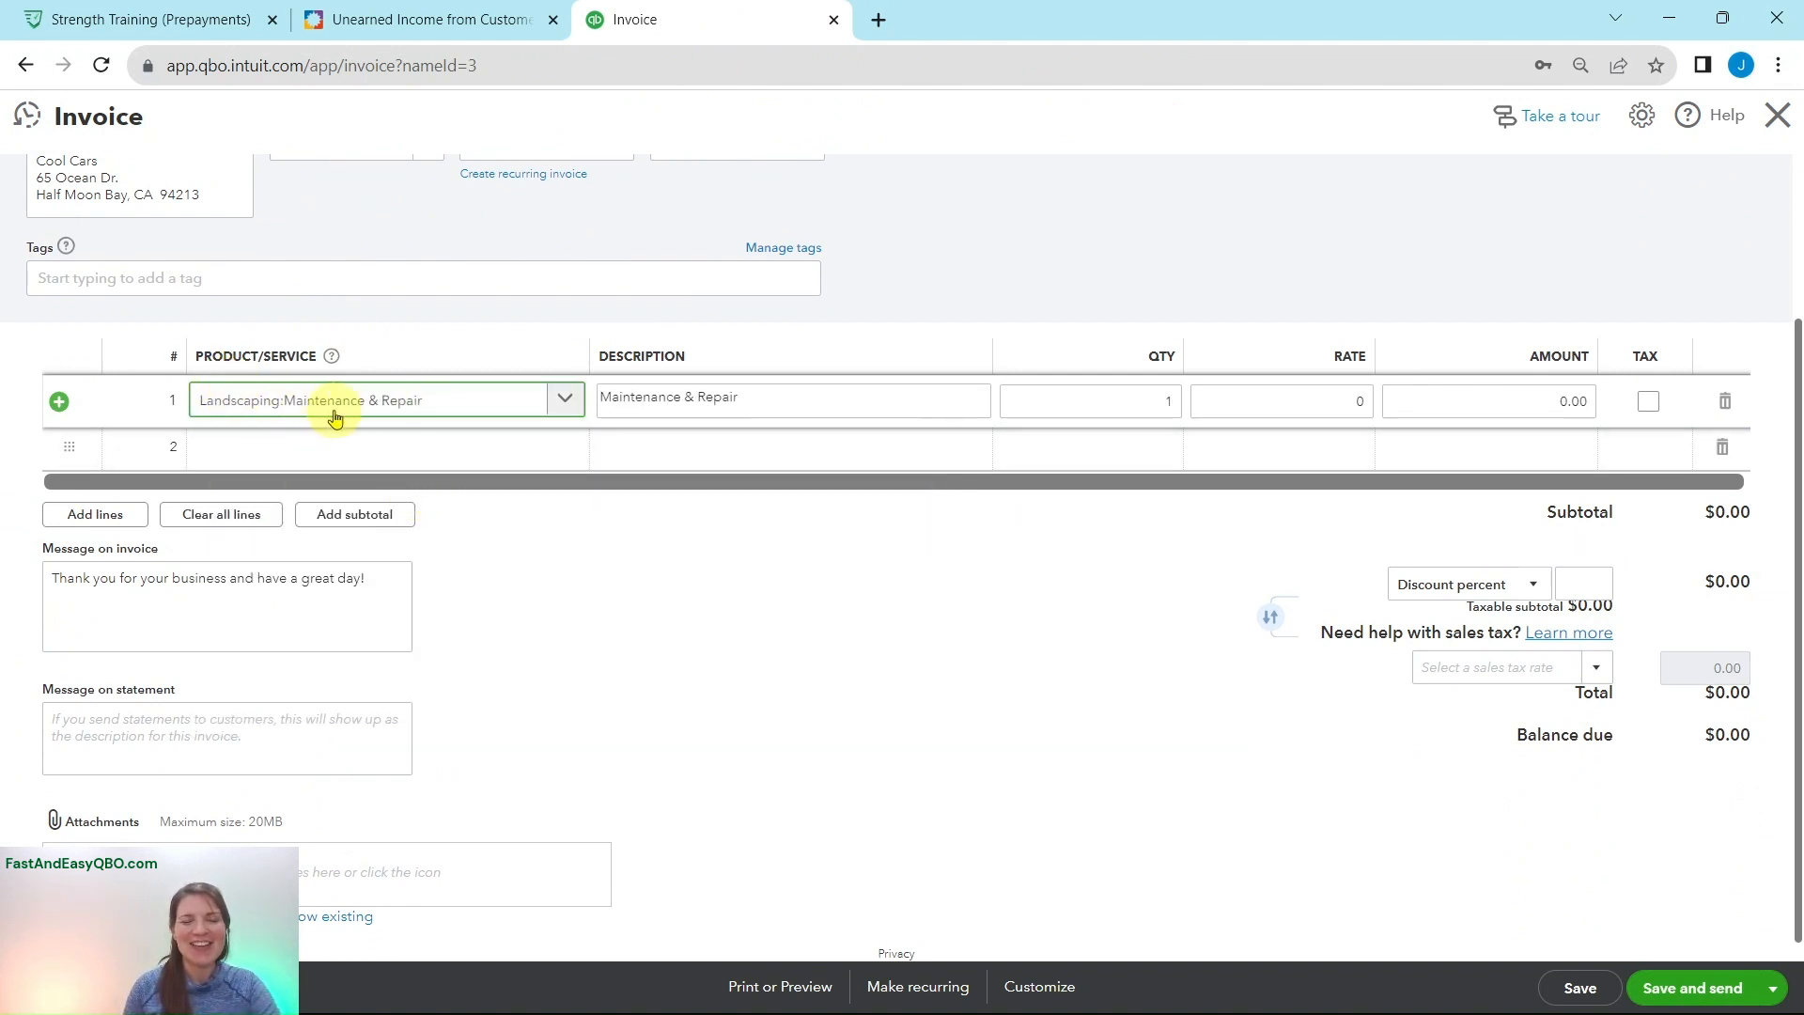
Step: Recheck Step 2 of the Invoice section, and replace the first line's description with "Snow removal" on the QuickBooks invoice
{"action": "left_click", "coordinate": [395, 31]}
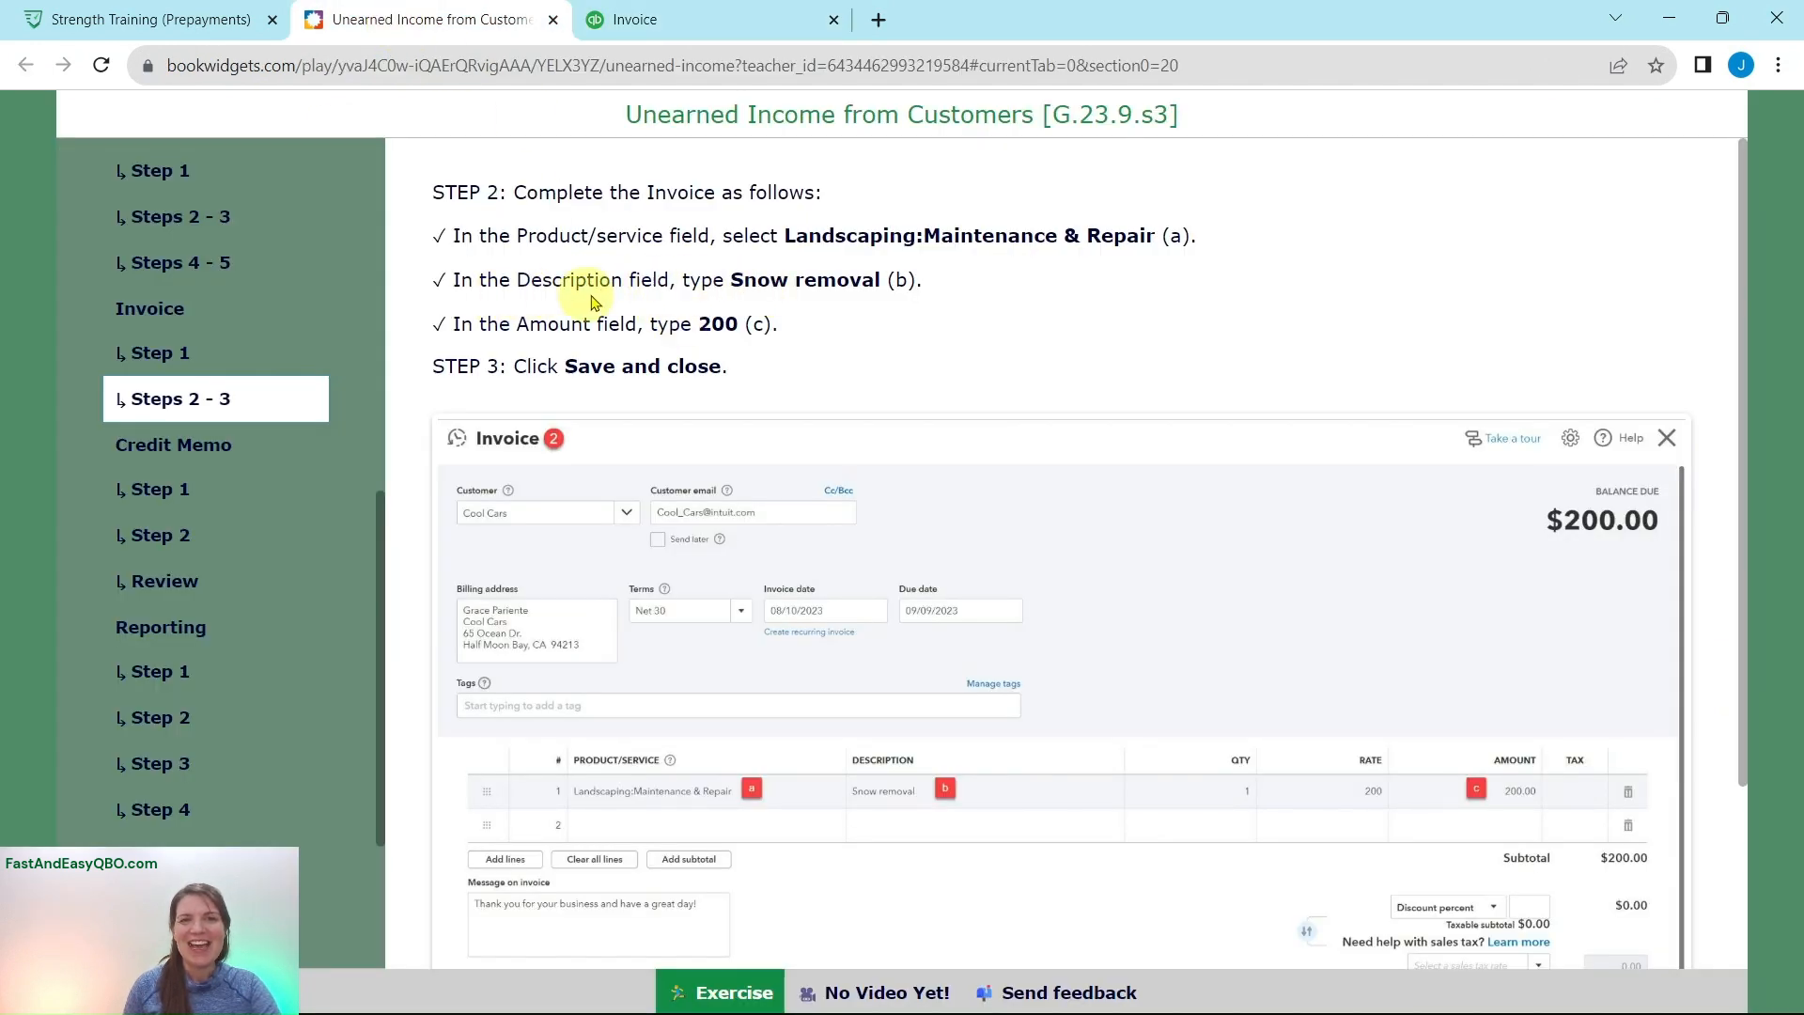
{"action": "left_click", "coordinate": [690, 23]}
{"action": "left_click_drag", "start_coordinate": [745, 395], "coordinate": [586, 398]}
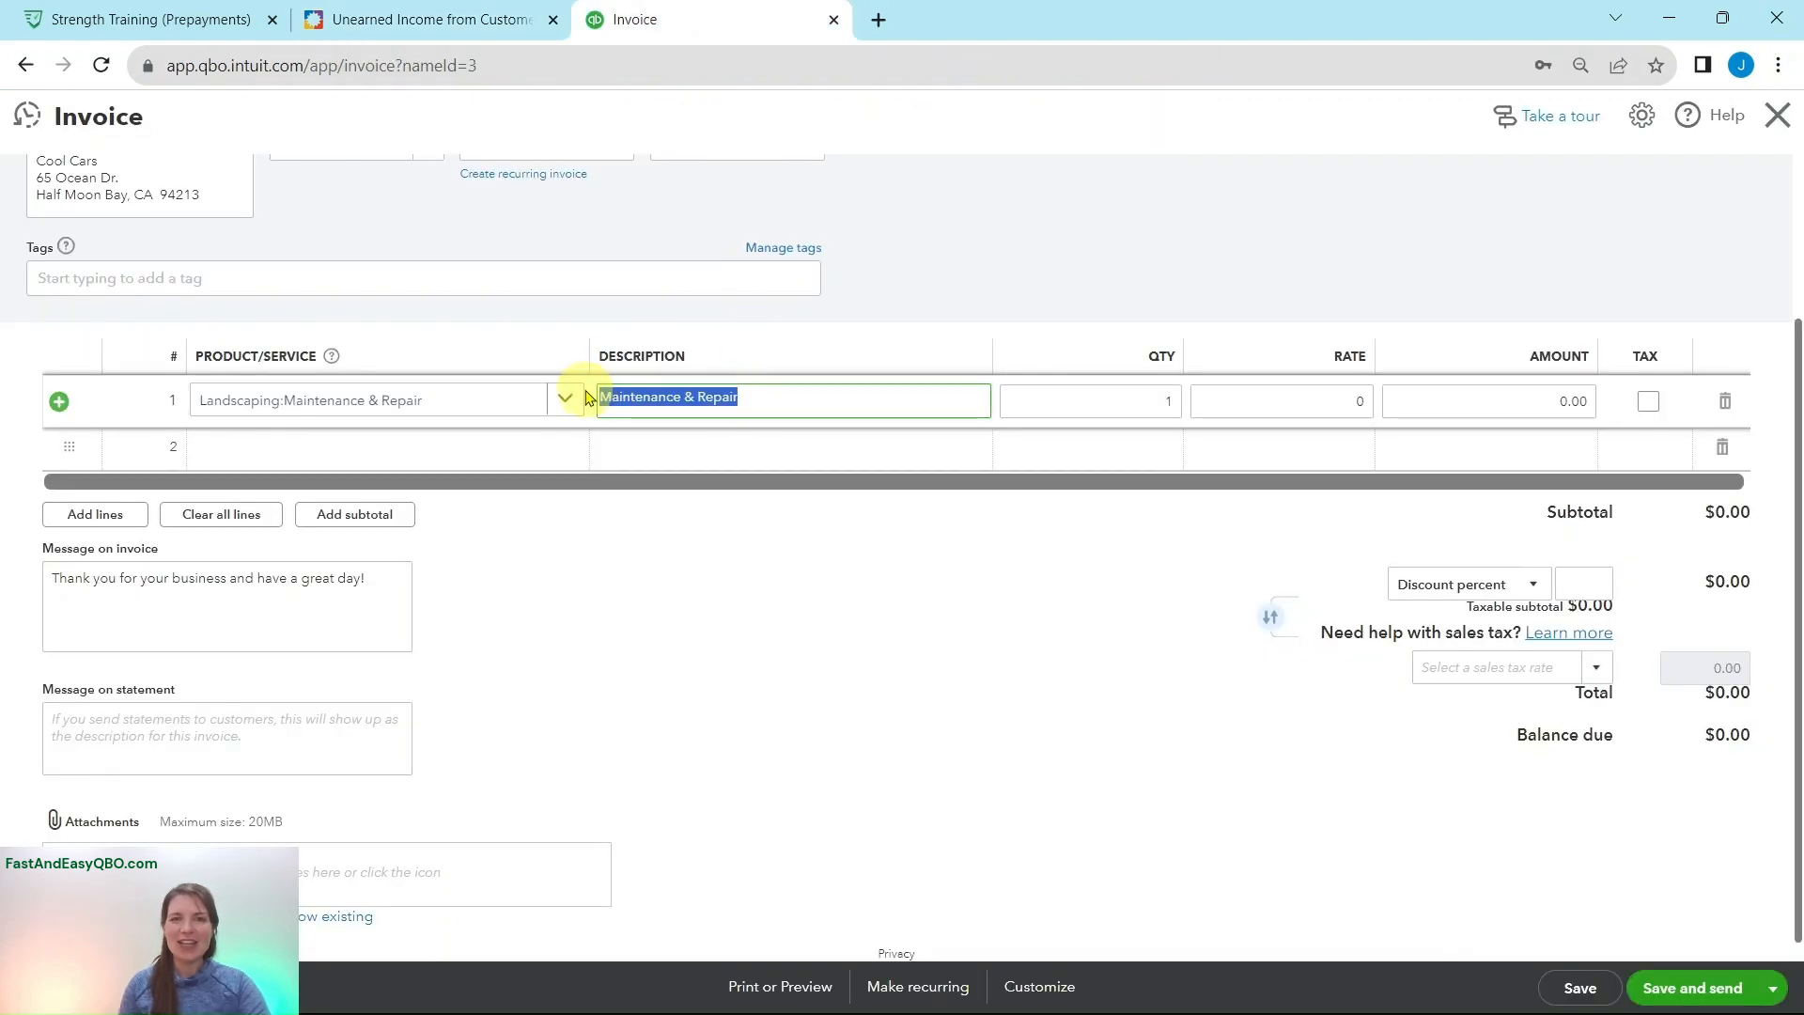
{"action": "key", "text": "BackSpace"}
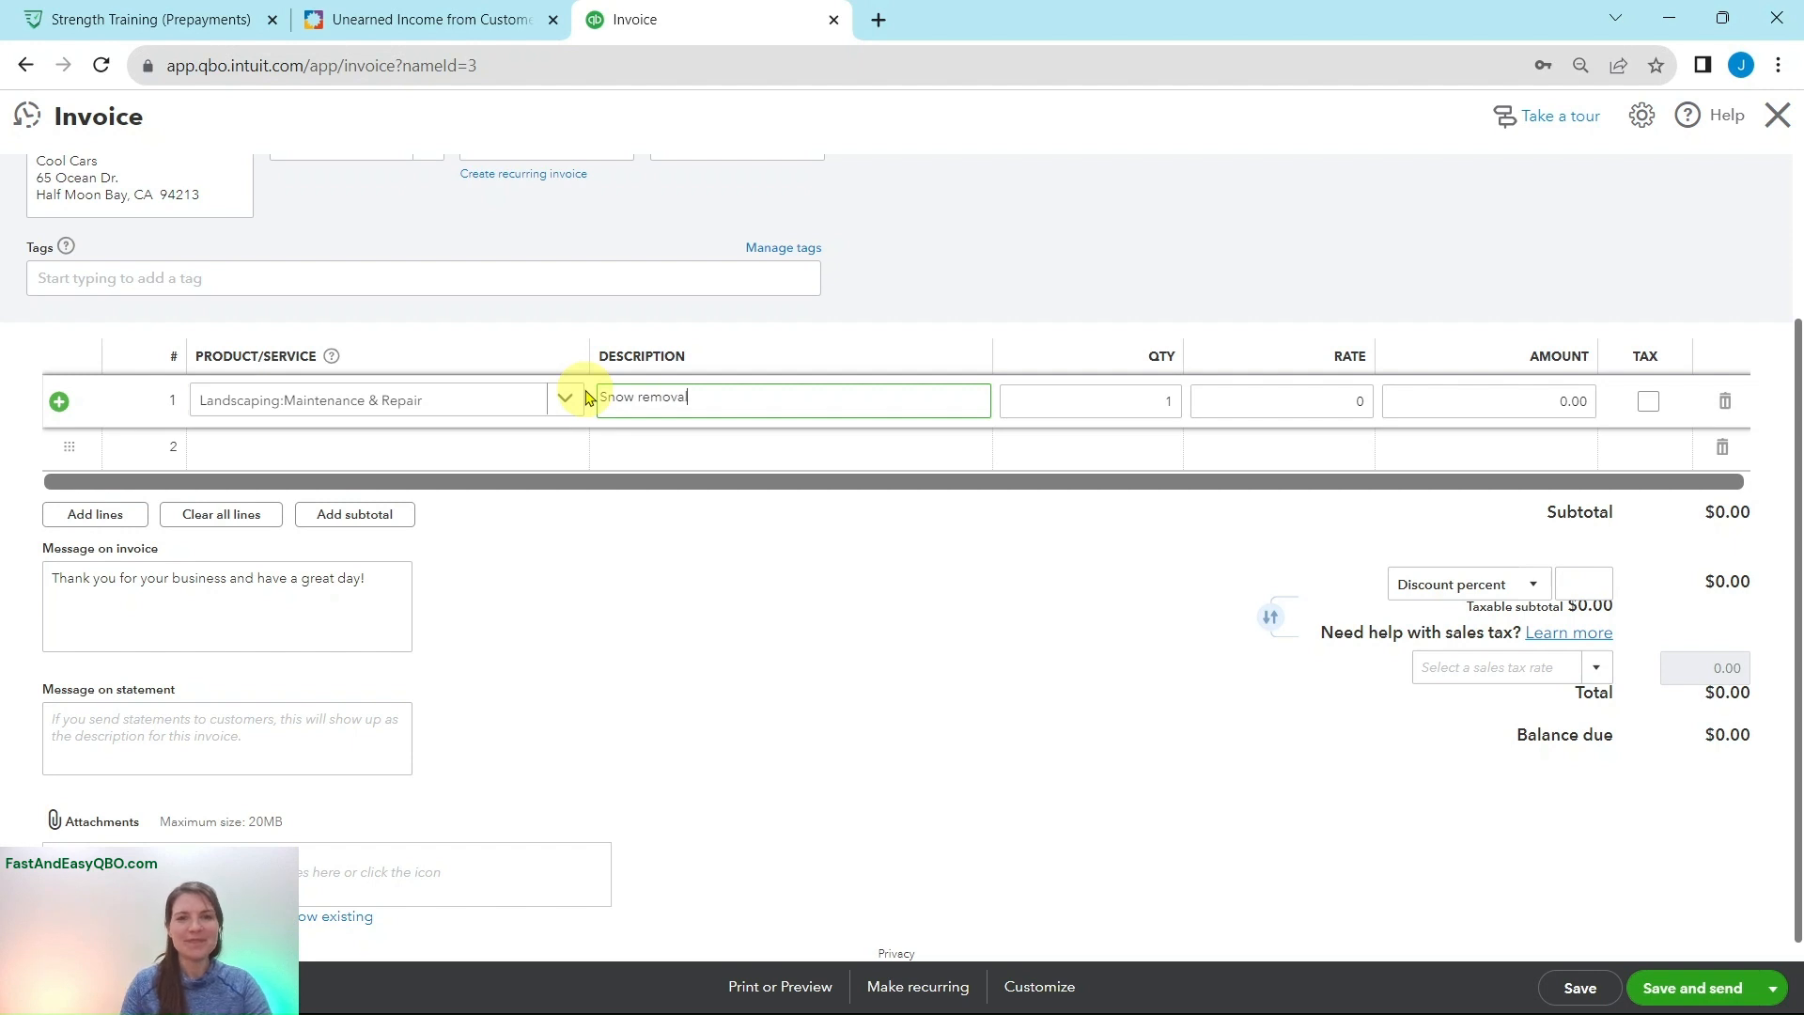
{"action": "type", "text": "Snow removal"}
Step: Recheck the amount in Step 2 of the exercise, and set the snow removal line to 200 on the QuickBooks invoice
{"action": "left_click", "coordinate": [467, 17]}
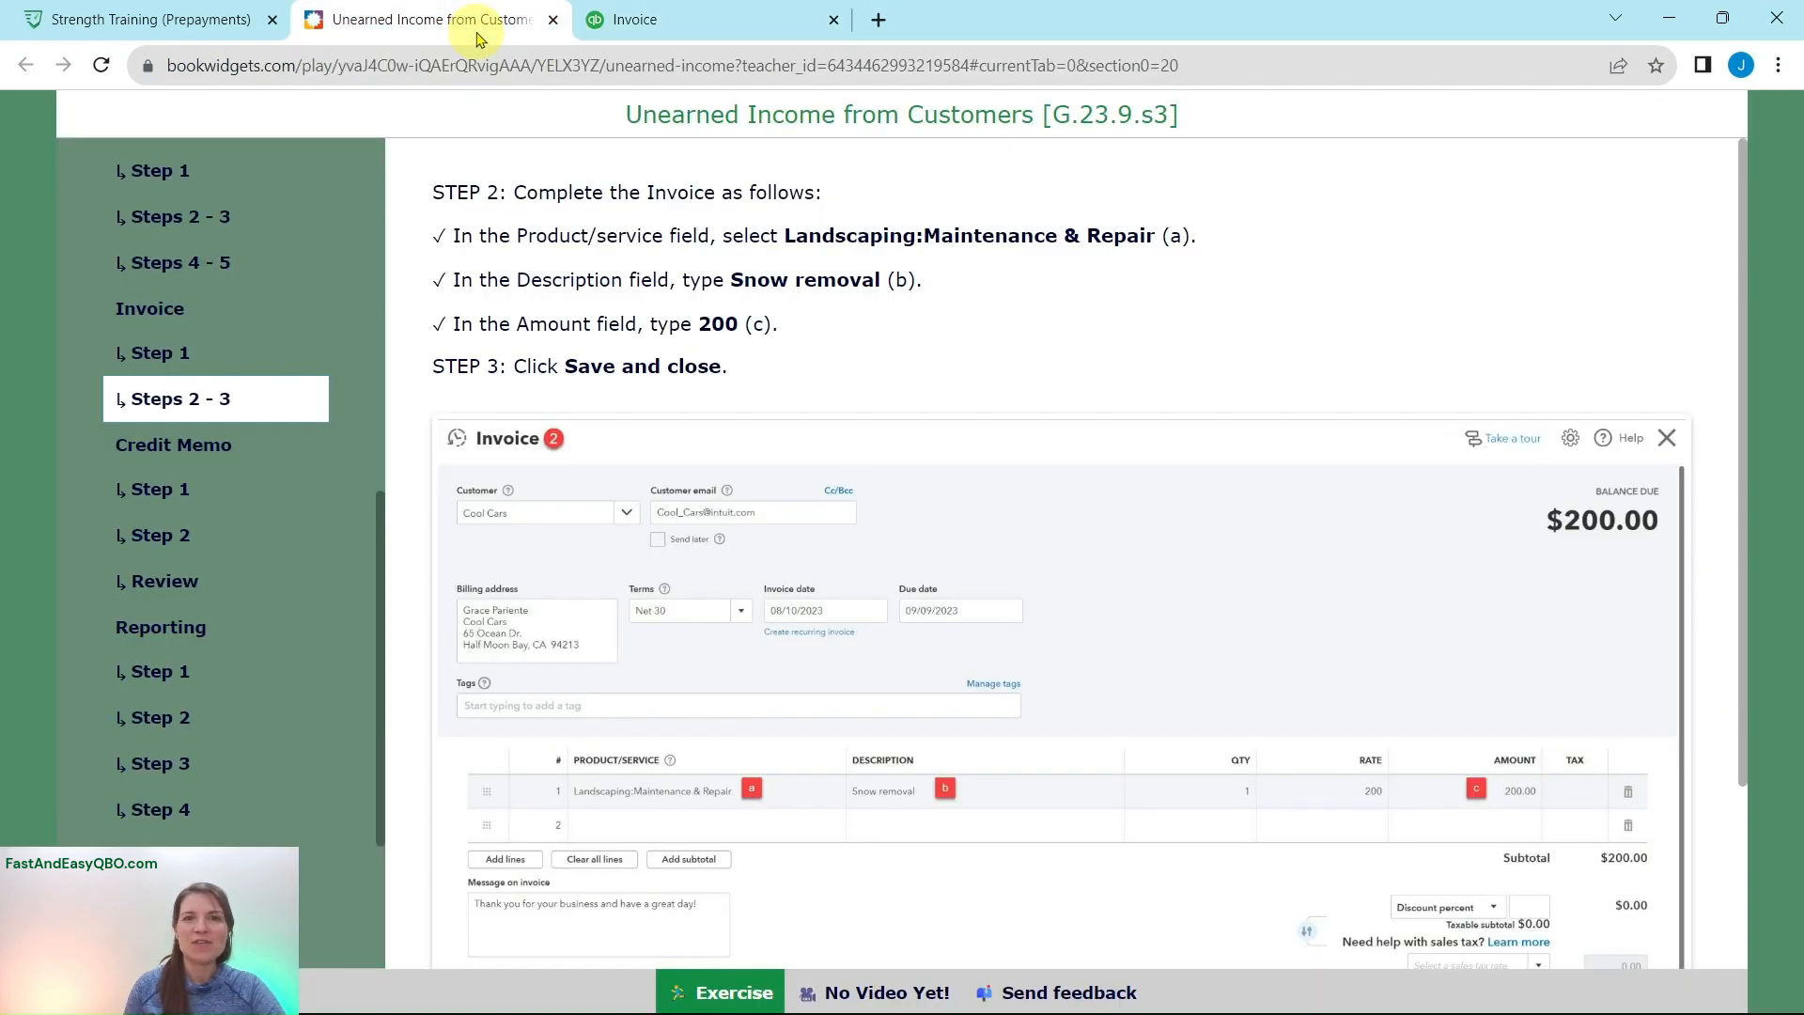
{"action": "left_click", "coordinate": [700, 21]}
{"action": "left_click", "coordinate": [1538, 407]}
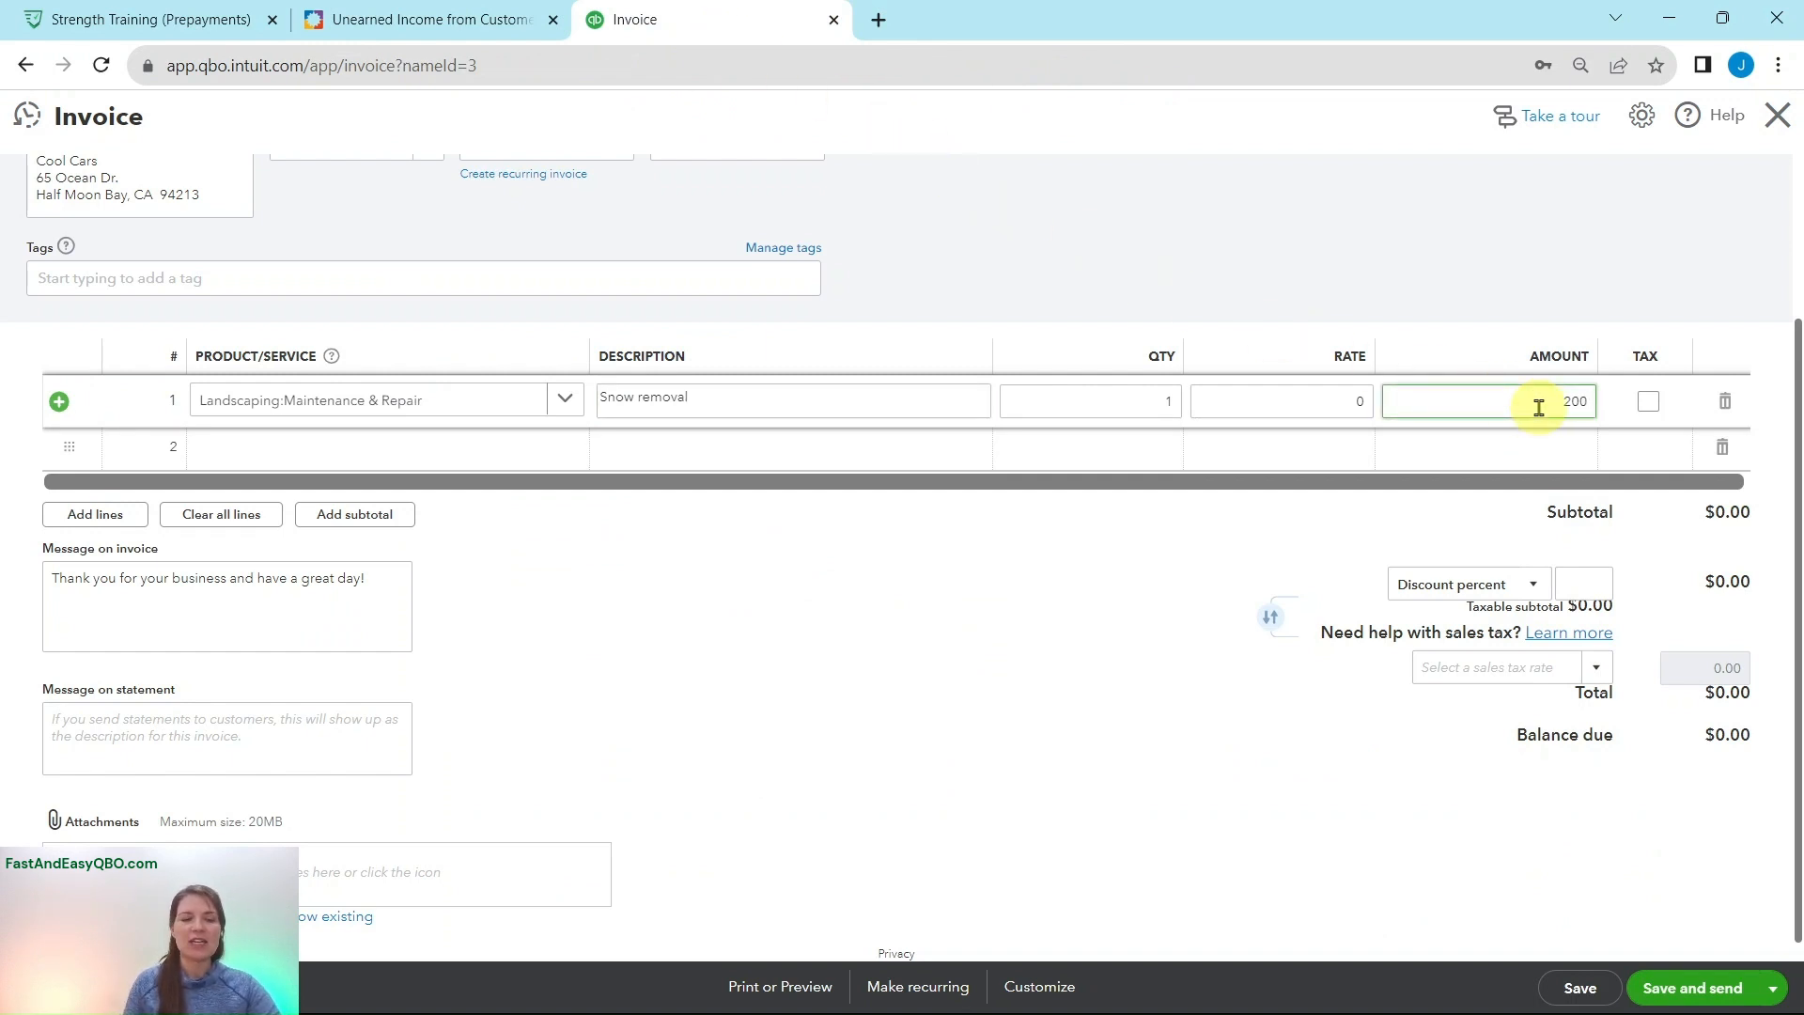
{"action": "scroll", "coordinate": [1539, 407], "scroll_direction": "up", "scroll_amount": 3}
{"action": "key", "text": "Tab"}
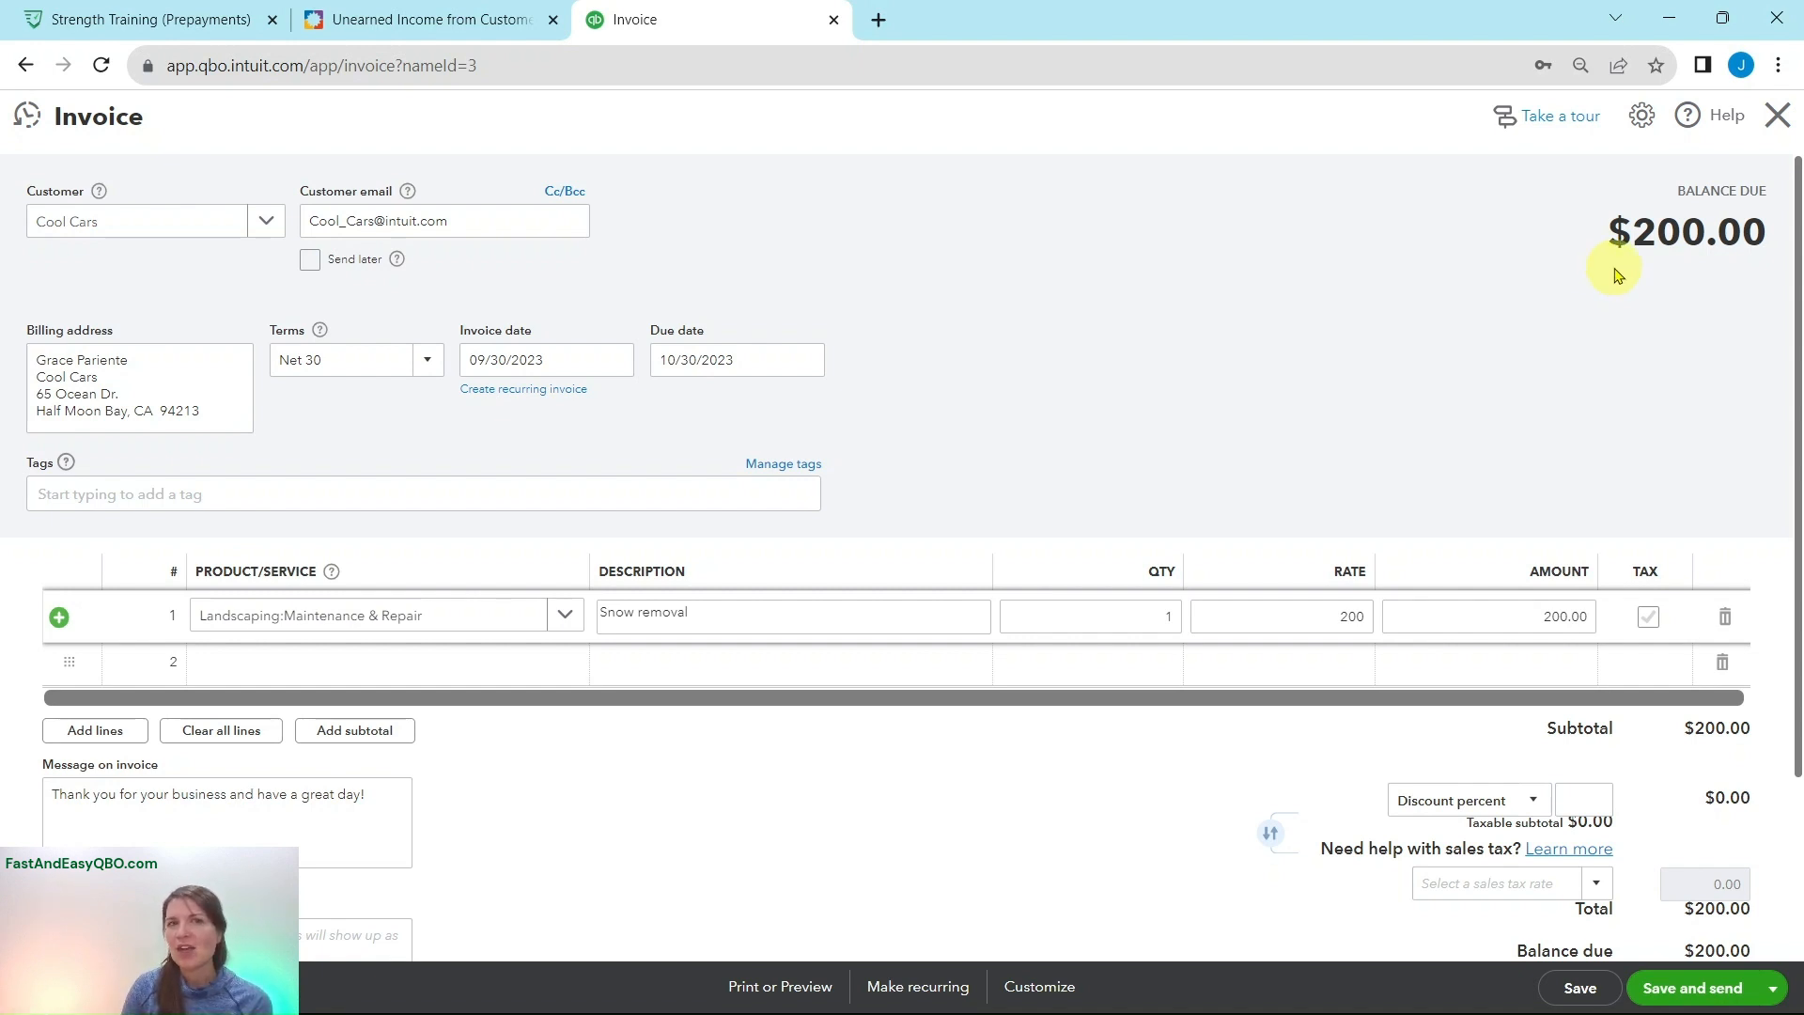
Step: Check Step 3 of the Invoice section, and save and close the Cool Cars invoice in QuickBooks
{"action": "left_click", "coordinate": [451, 19]}
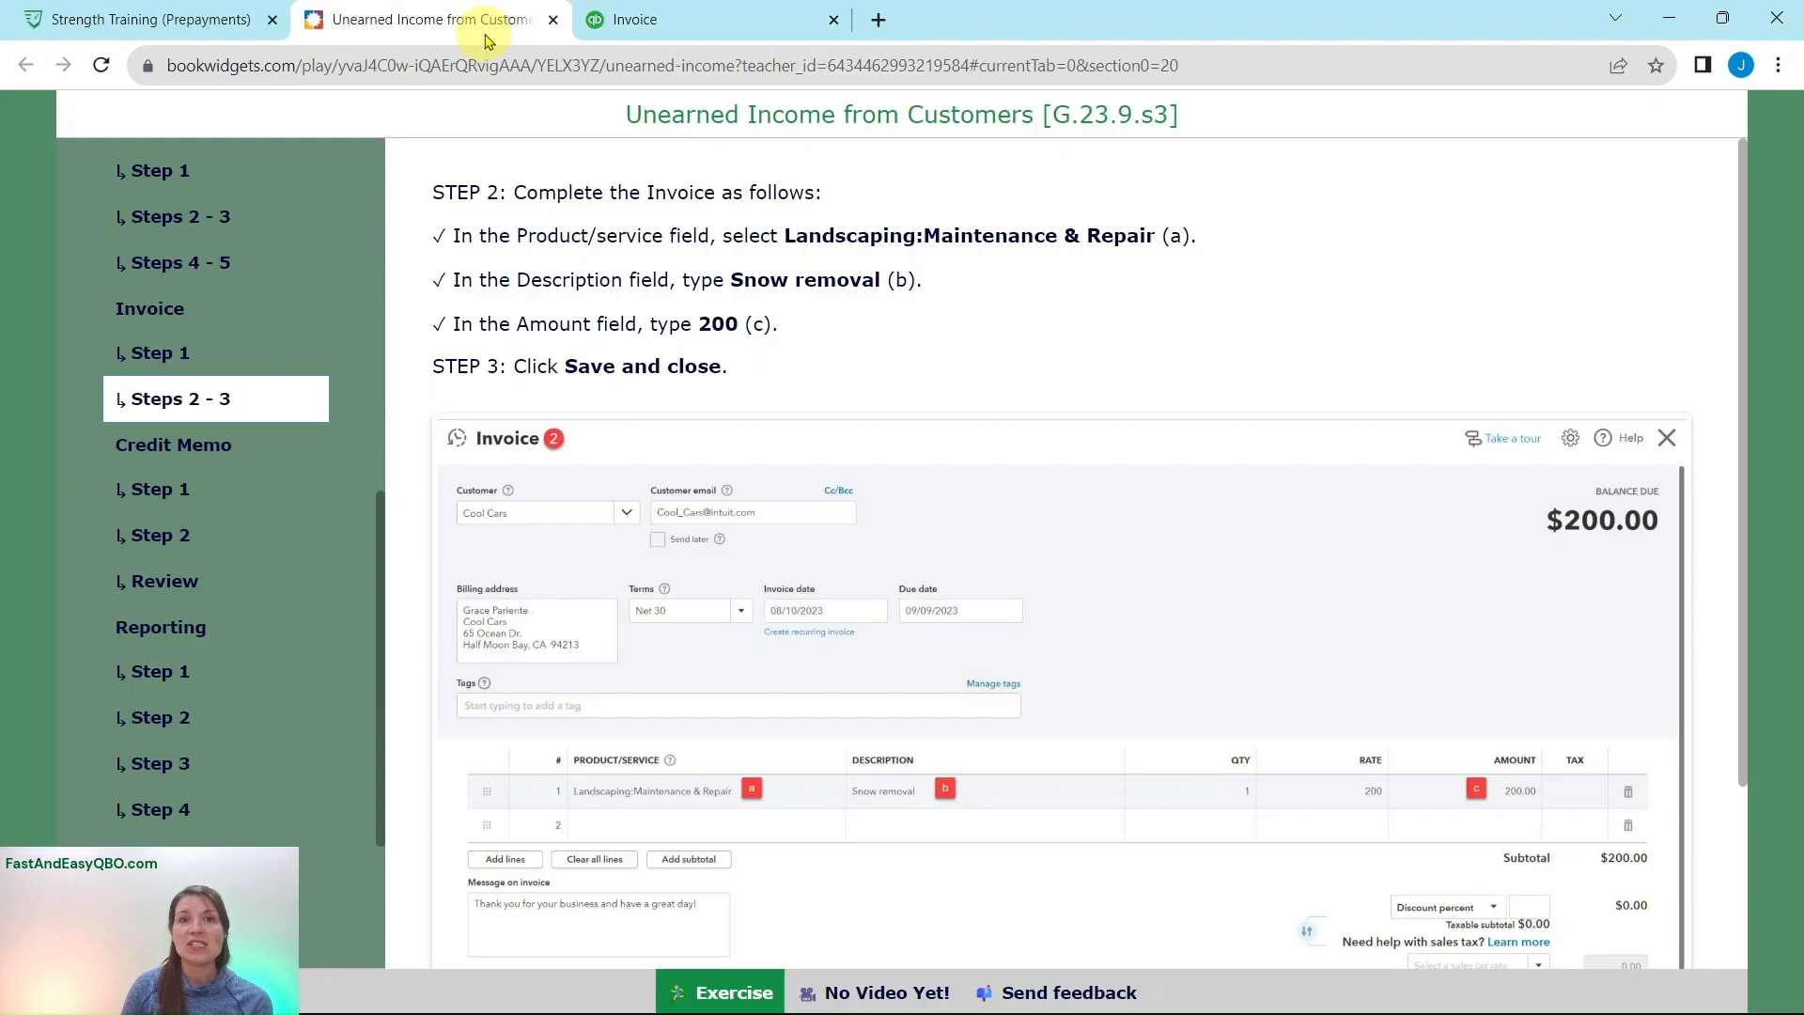
{"action": "left_click", "coordinate": [700, 20]}
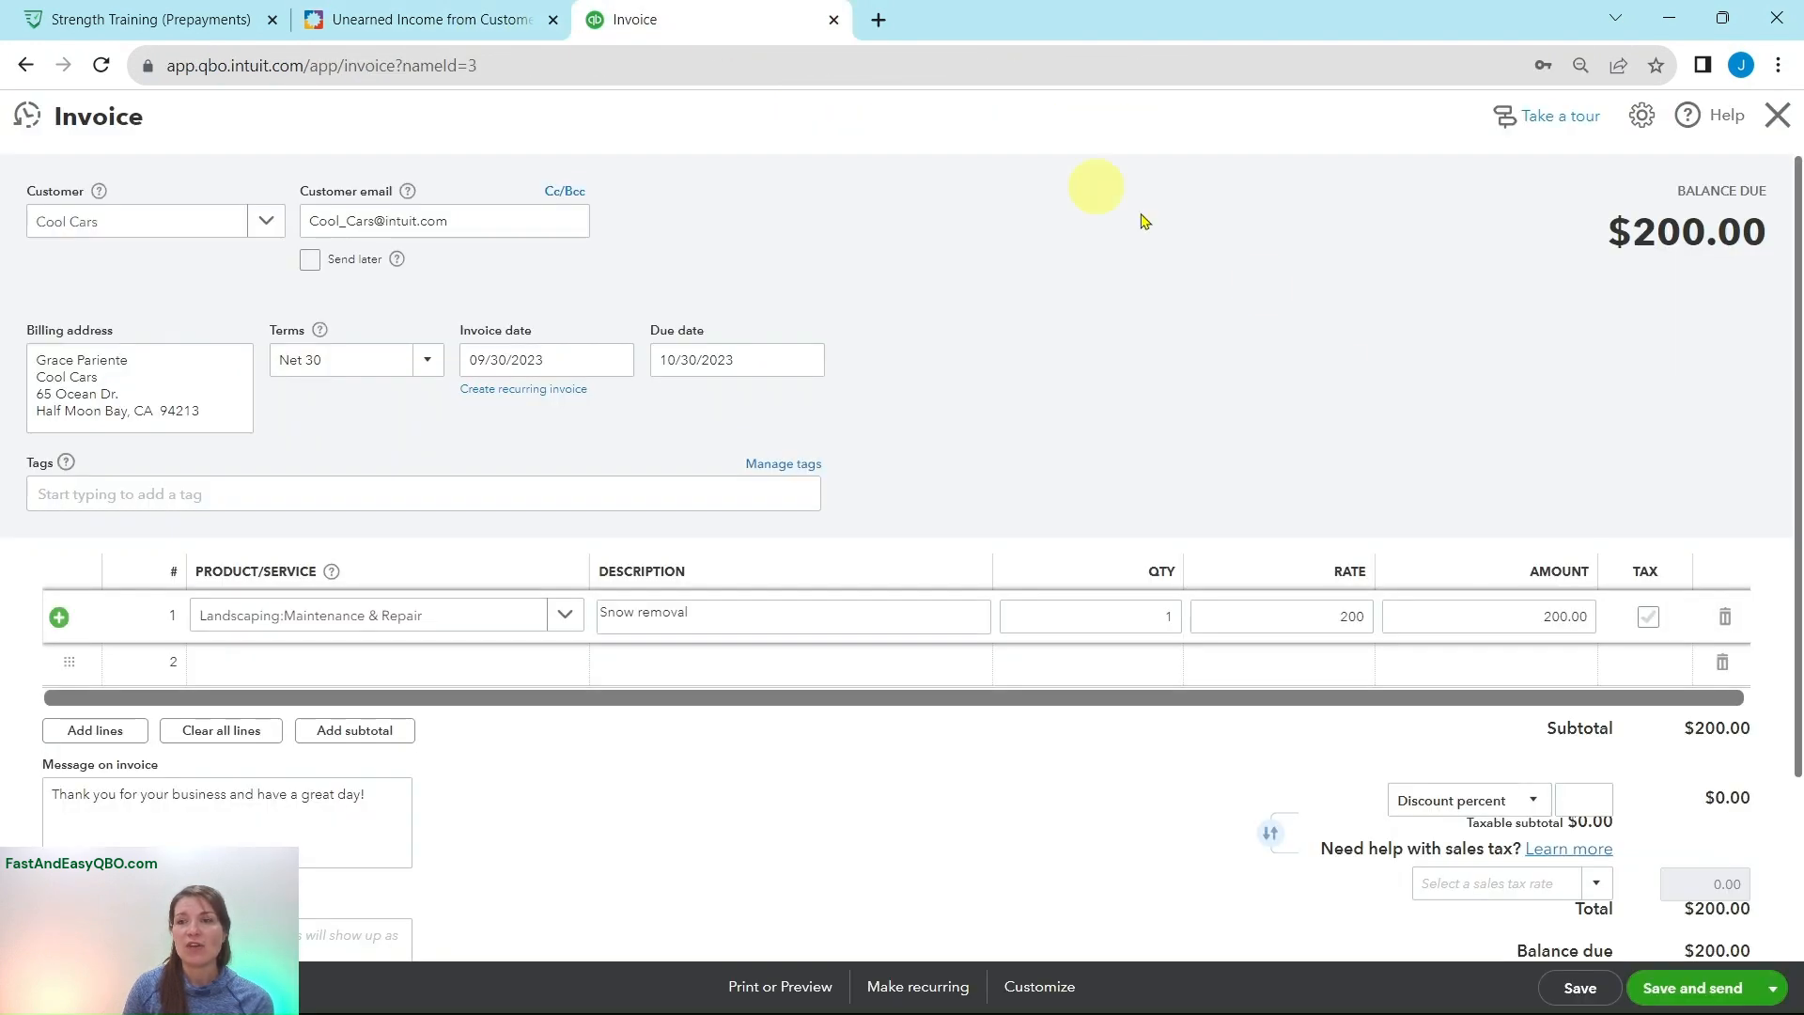
{"action": "left_click", "coordinate": [1773, 989]}
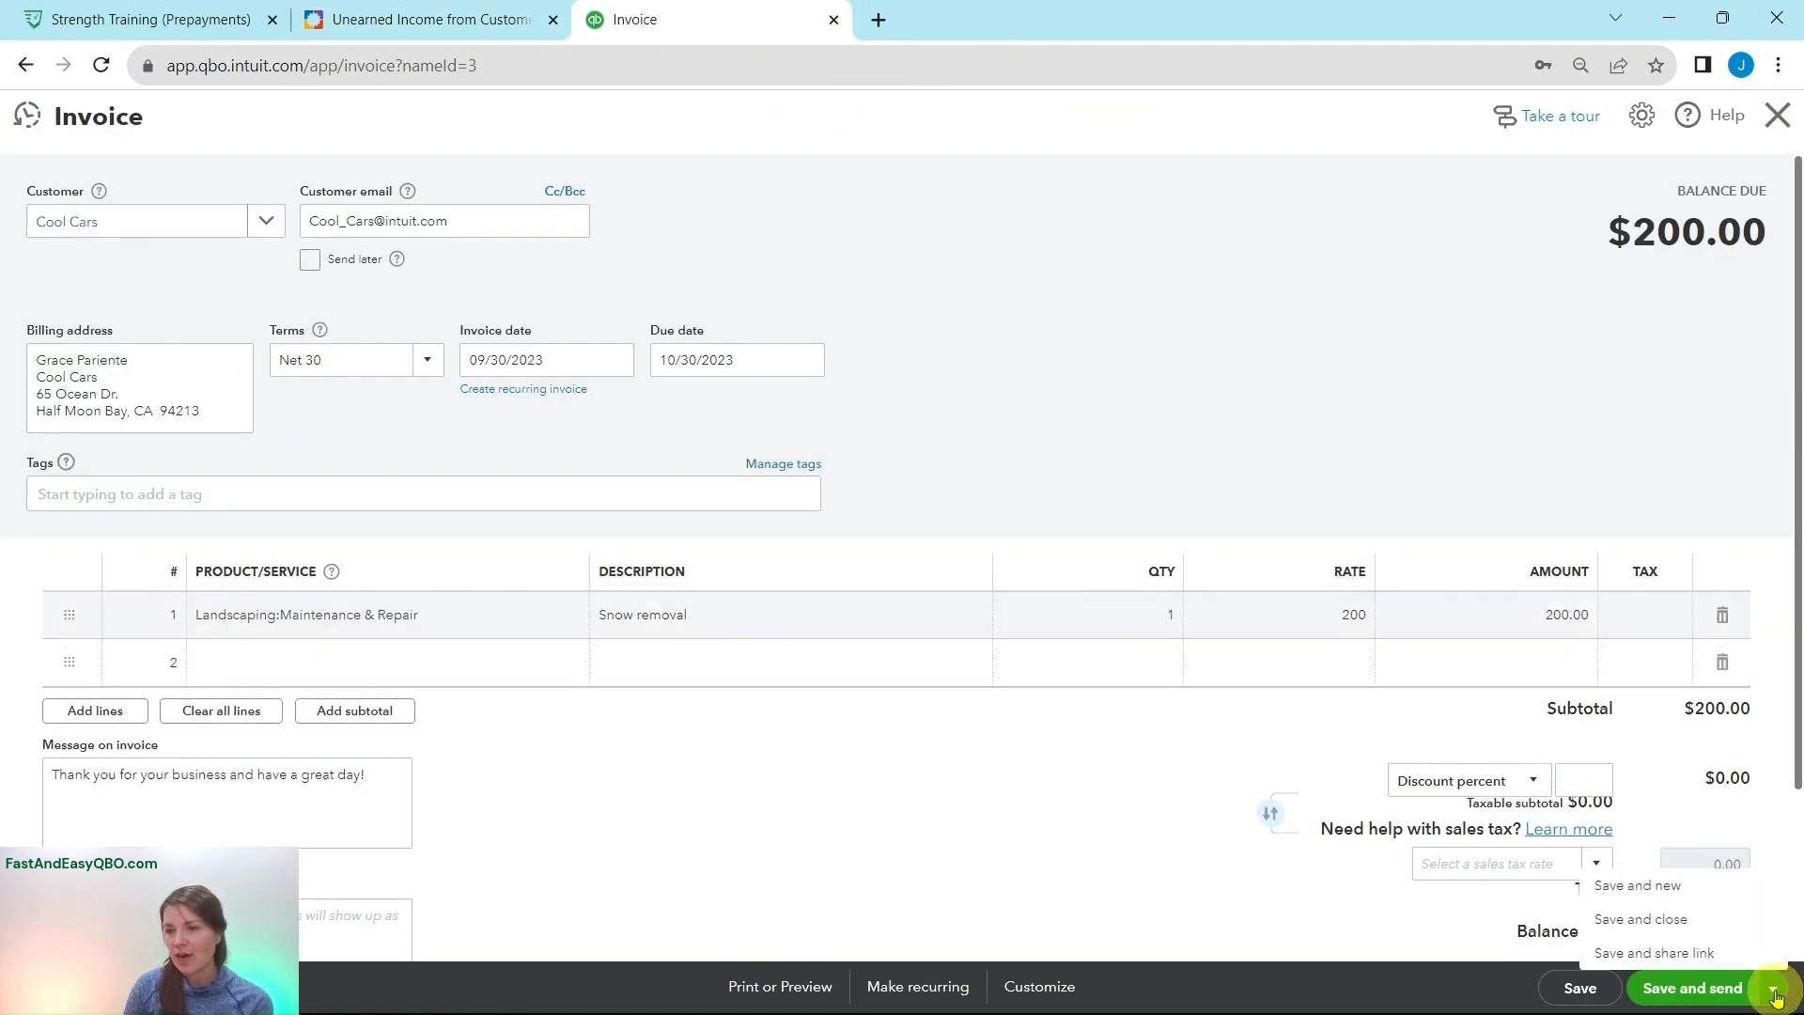
{"action": "left_click", "coordinate": [1639, 921]}
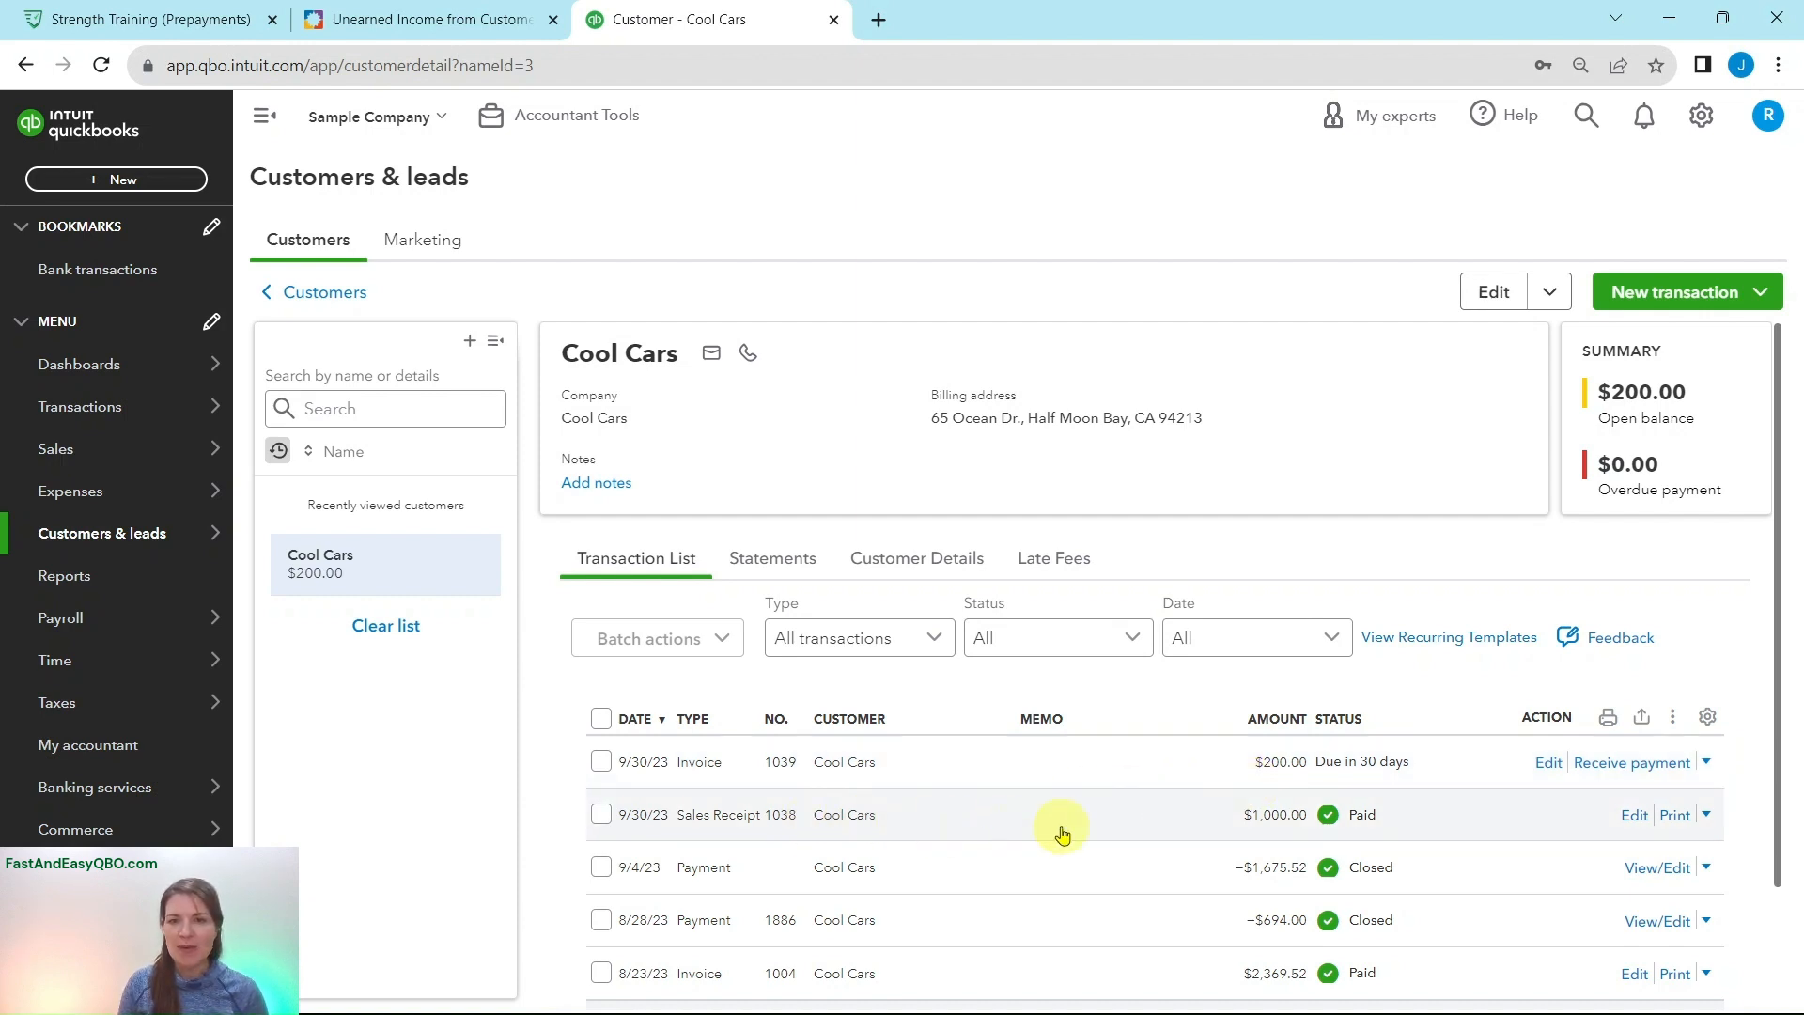
Step: Read the exercise's Credit Memo introduction and Step 1, and start a new credit memo for Cool Cars in QuickBooks
{"action": "left_click", "coordinate": [423, 26]}
{"action": "left_click", "coordinate": [182, 470]}
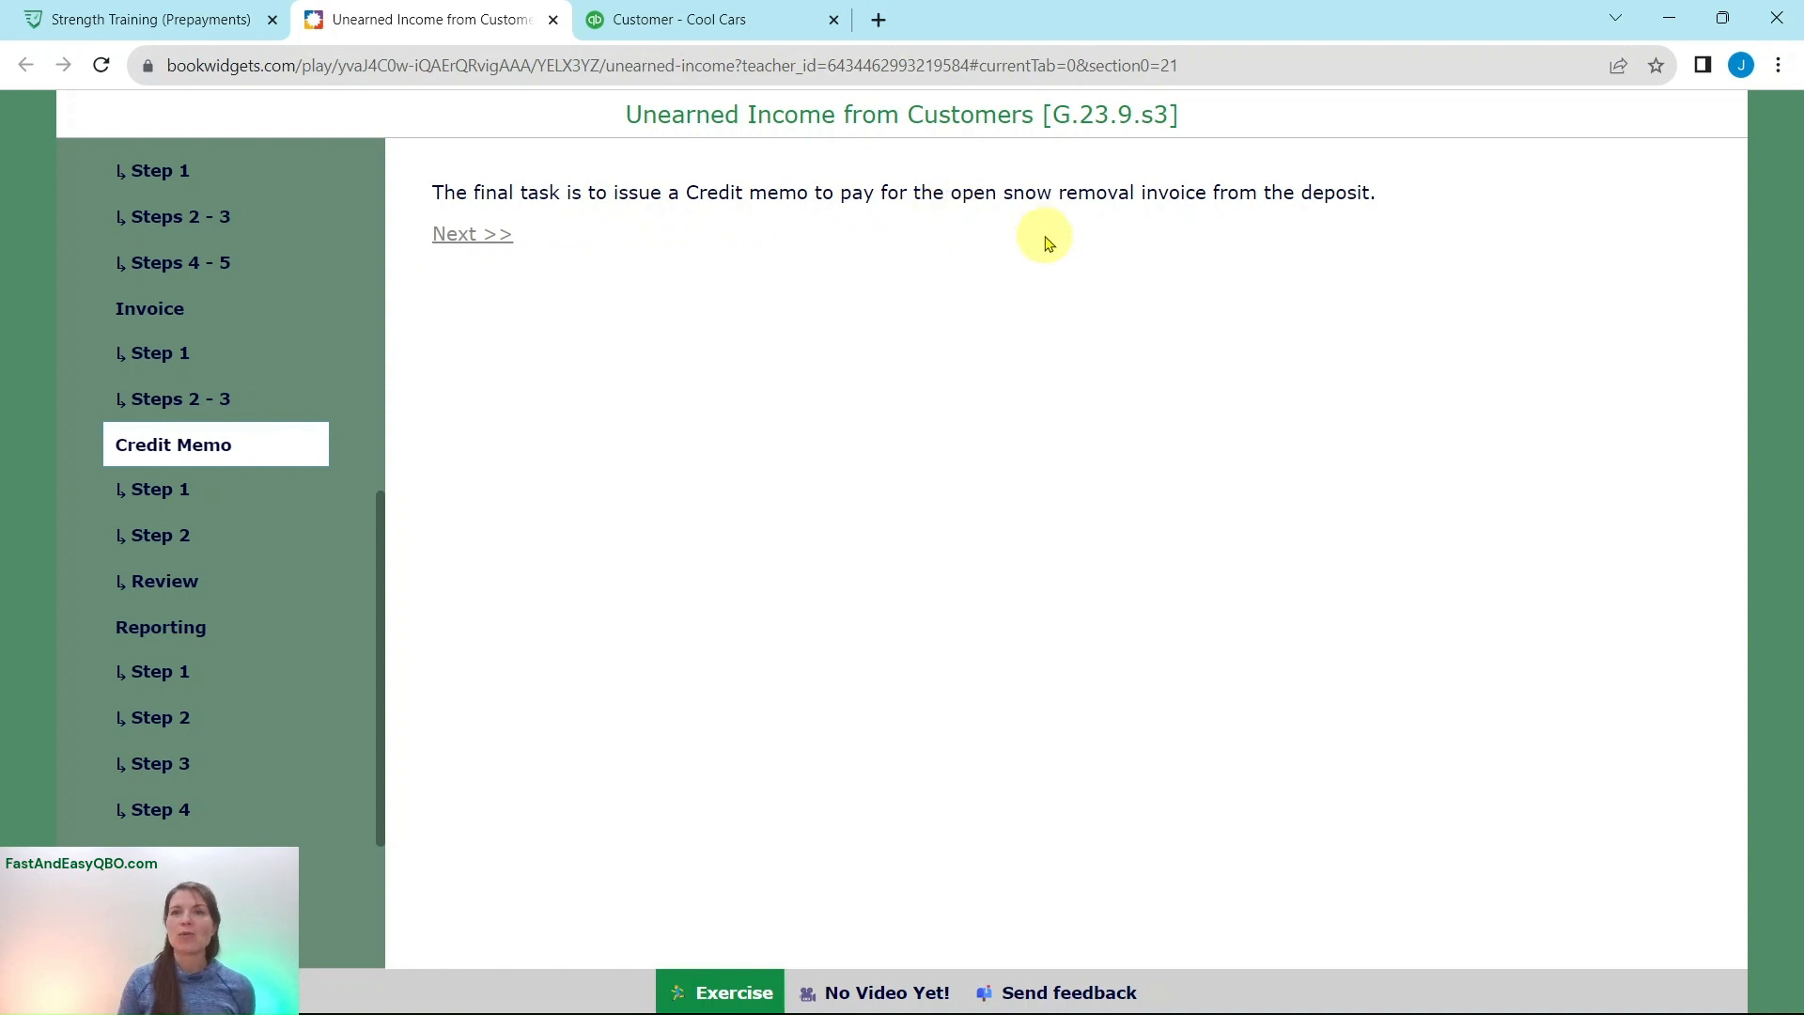
{"action": "left_click", "coordinate": [183, 495]}
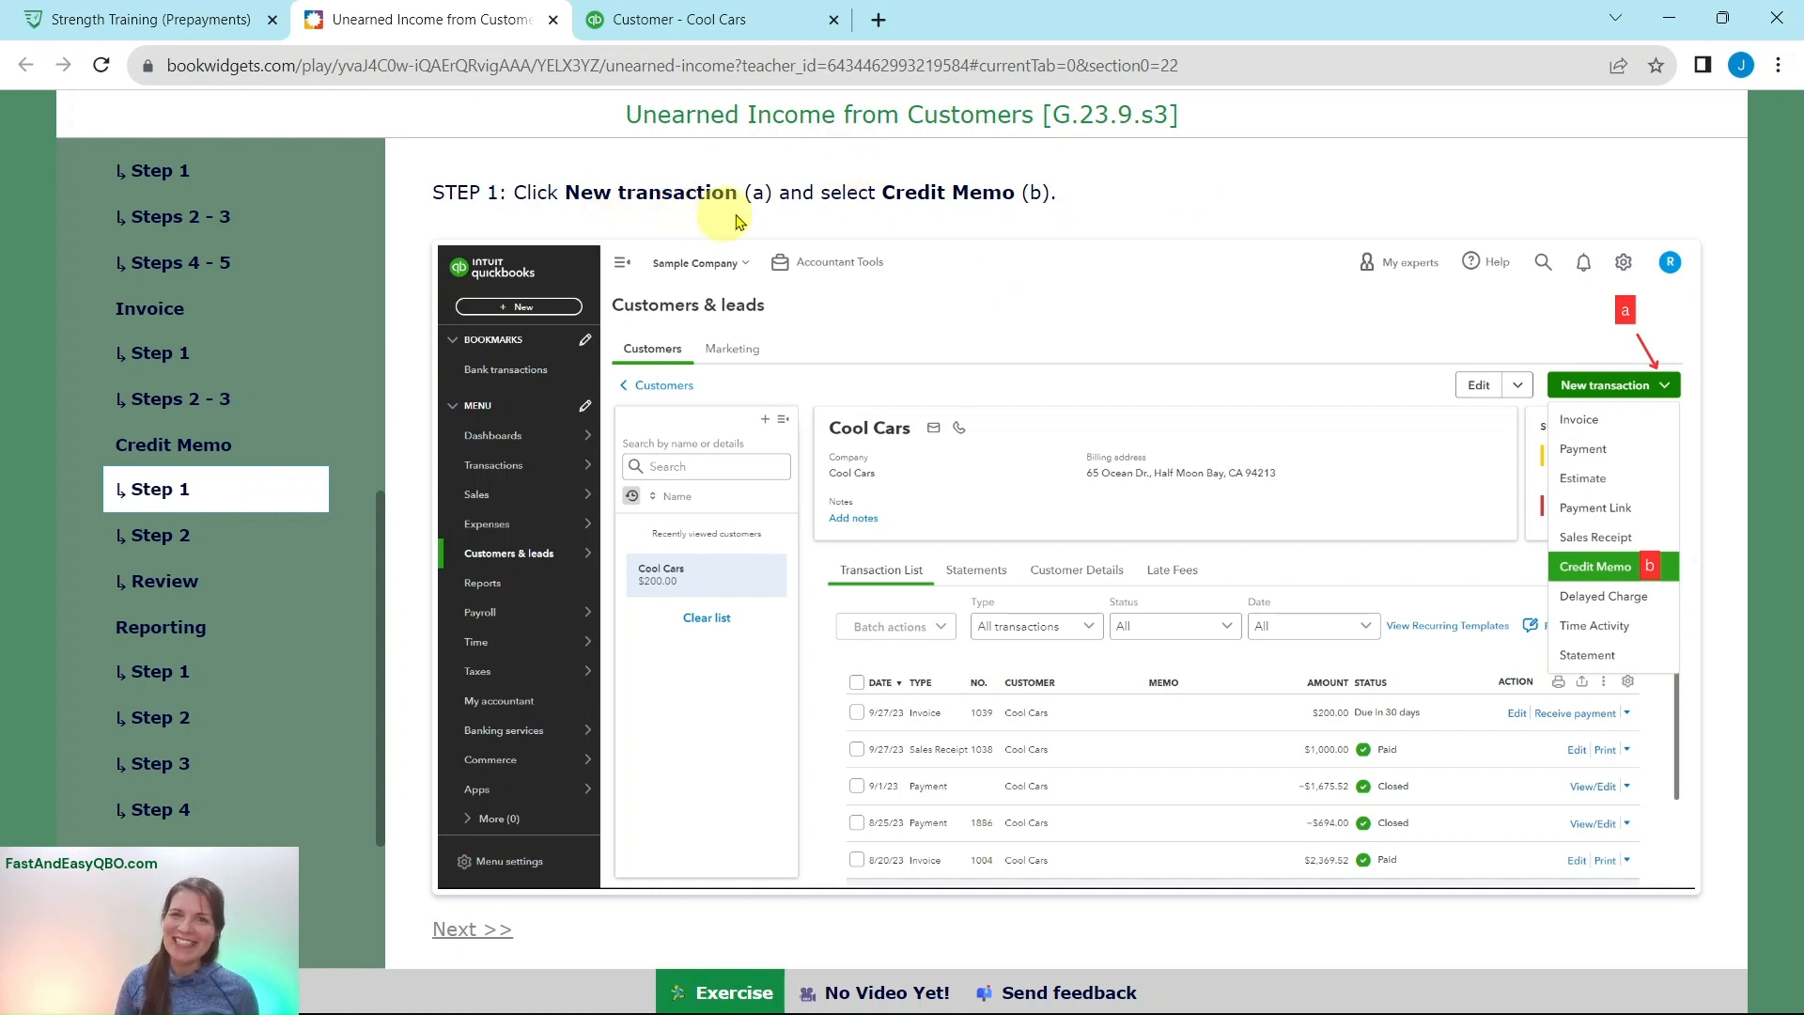
{"action": "left_click", "coordinate": [724, 20]}
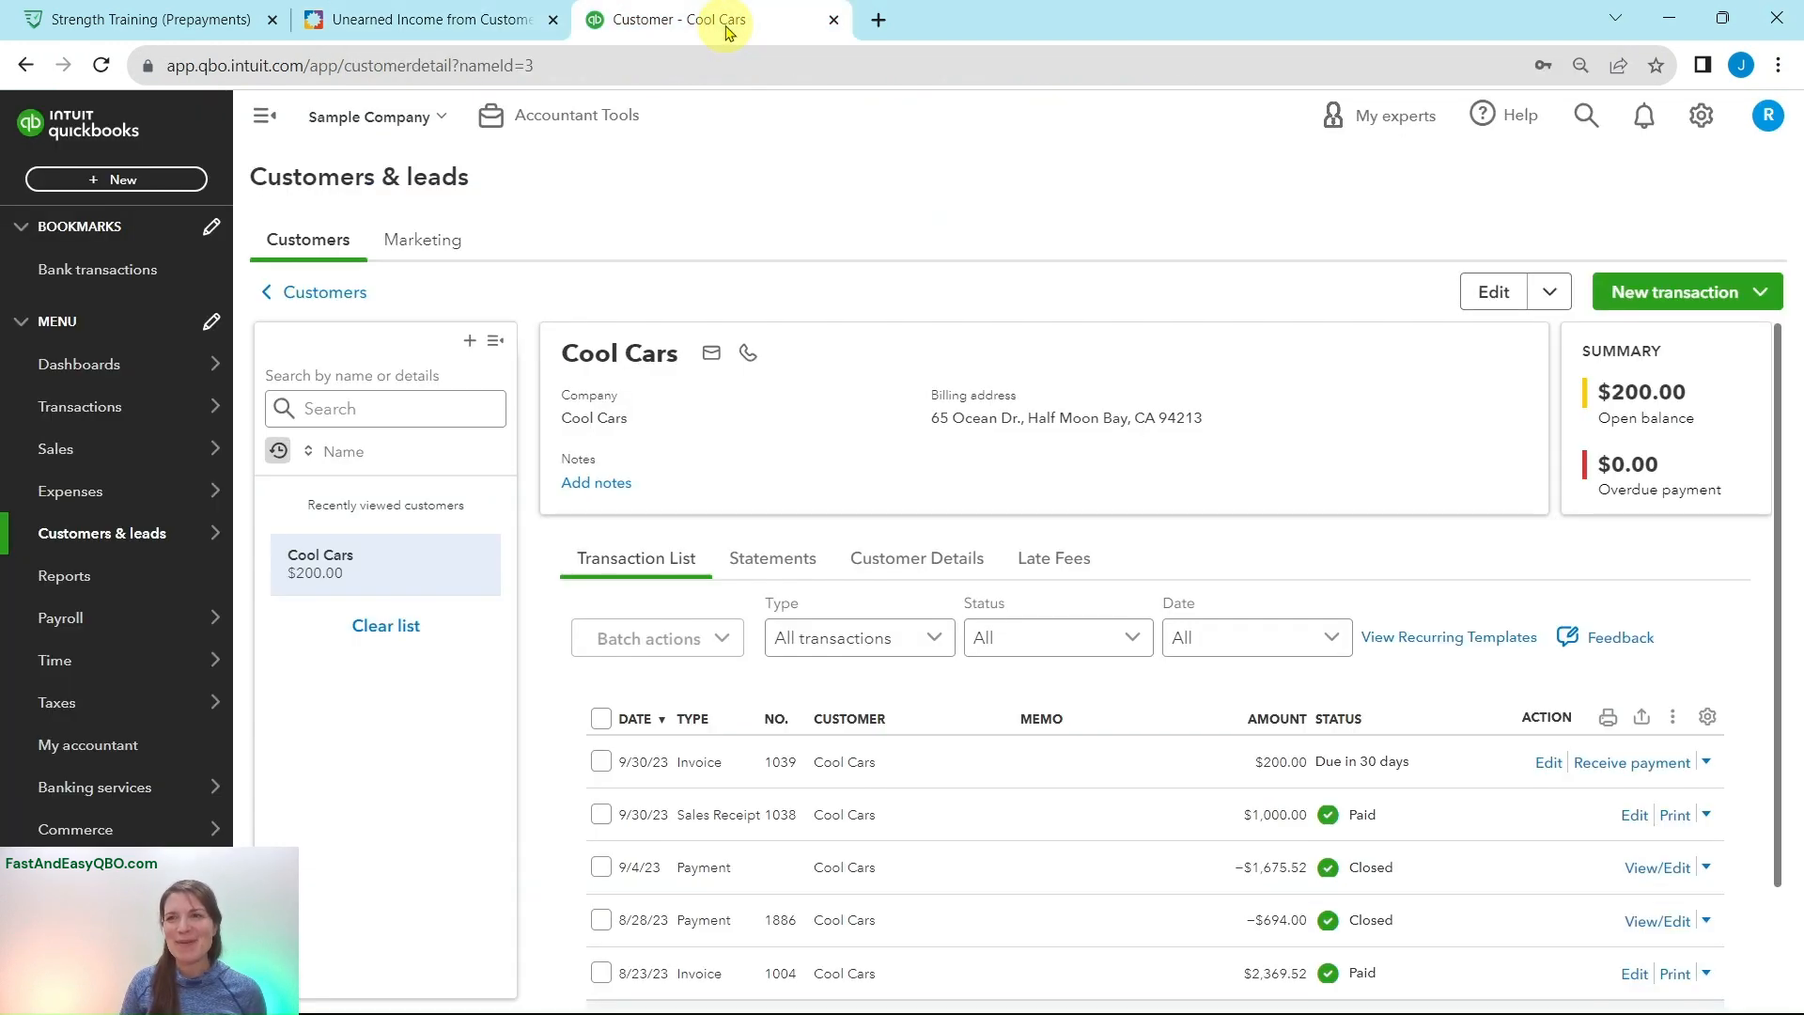
{"action": "left_click", "coordinate": [1686, 297]}
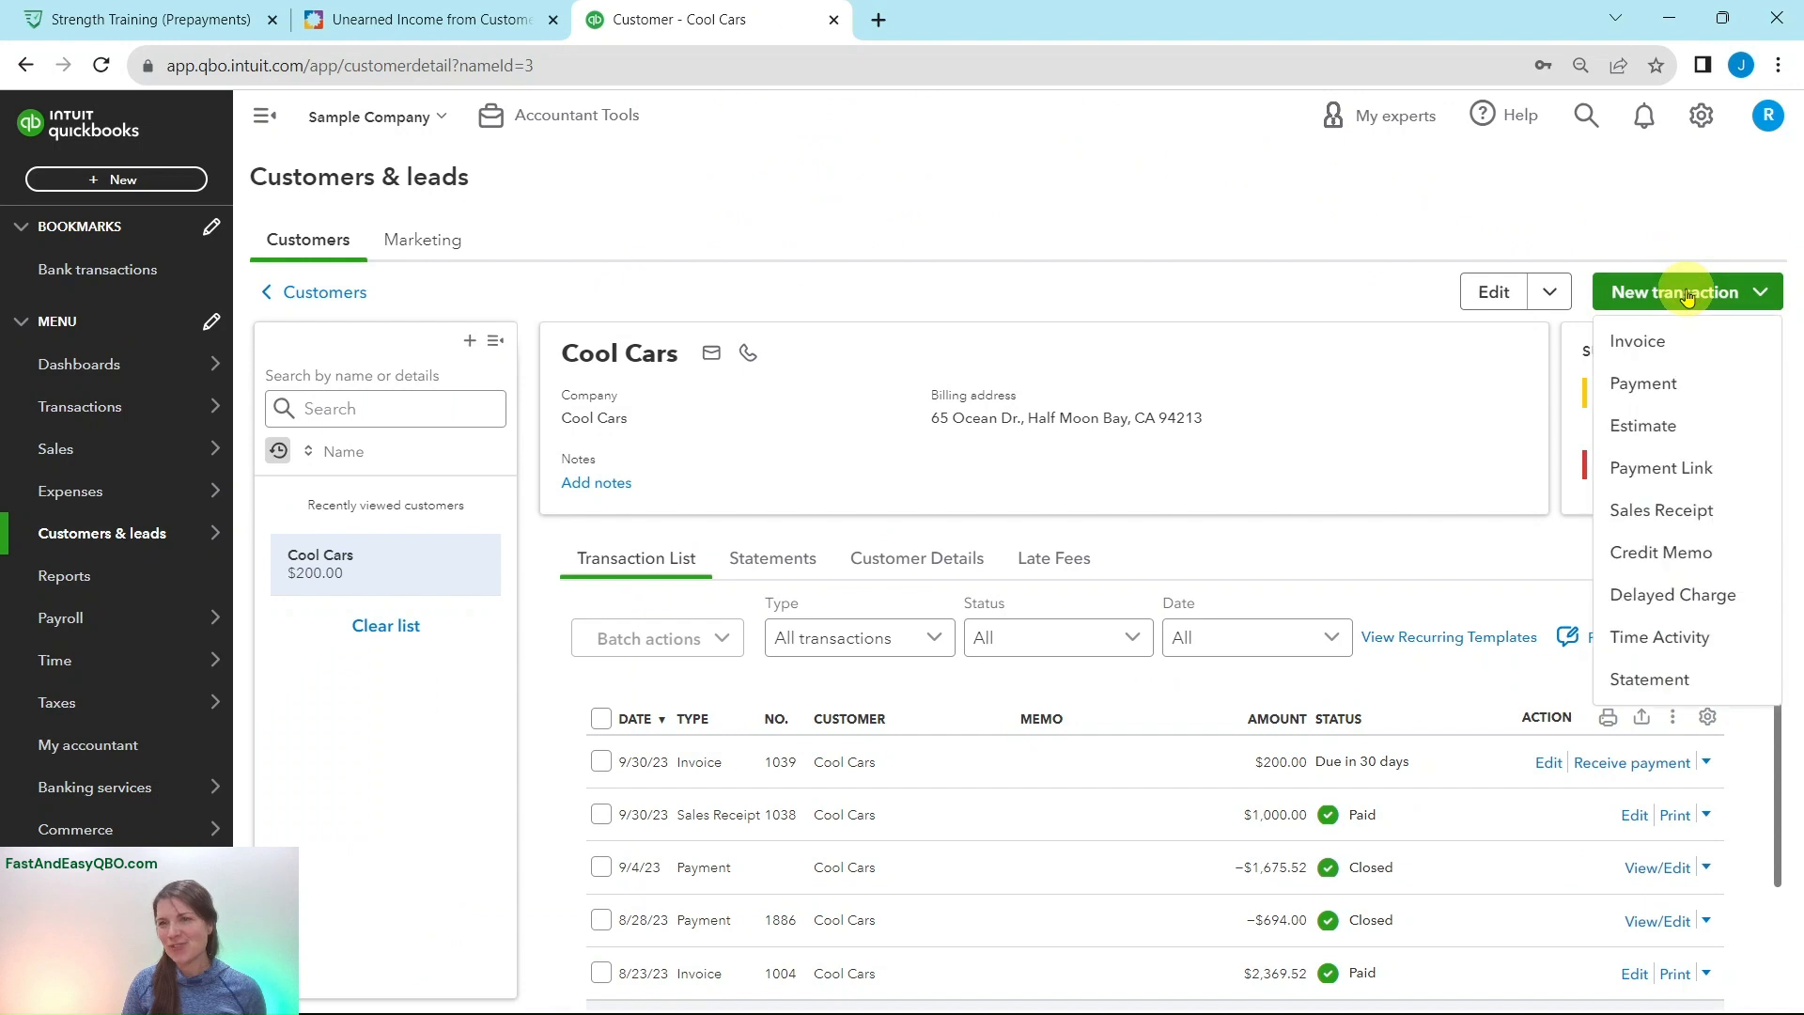
{"action": "left_click", "coordinate": [1660, 557]}
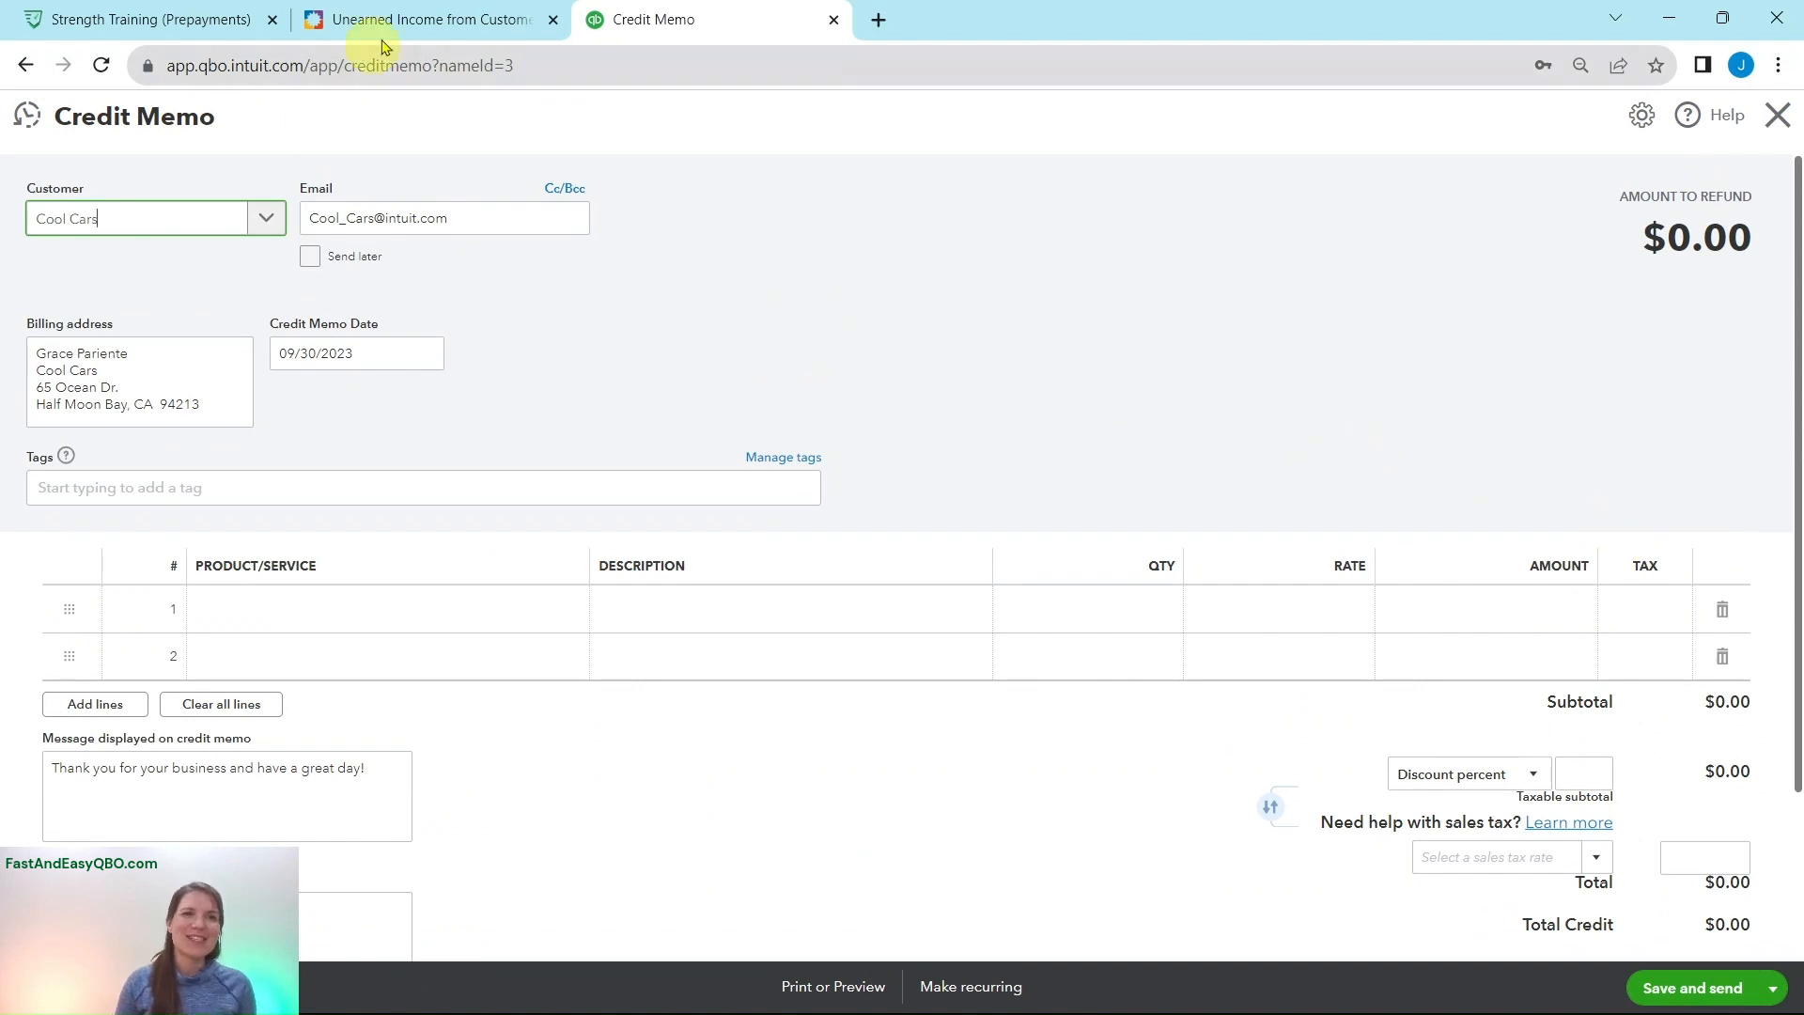
Step: Read Step 2 of the exercise's Credit Memo section, and choose Customer Deposits as the first line's product/service on the QuickBooks credit memo
{"action": "left_click", "coordinate": [404, 21]}
{"action": "left_click", "coordinate": [178, 537]}
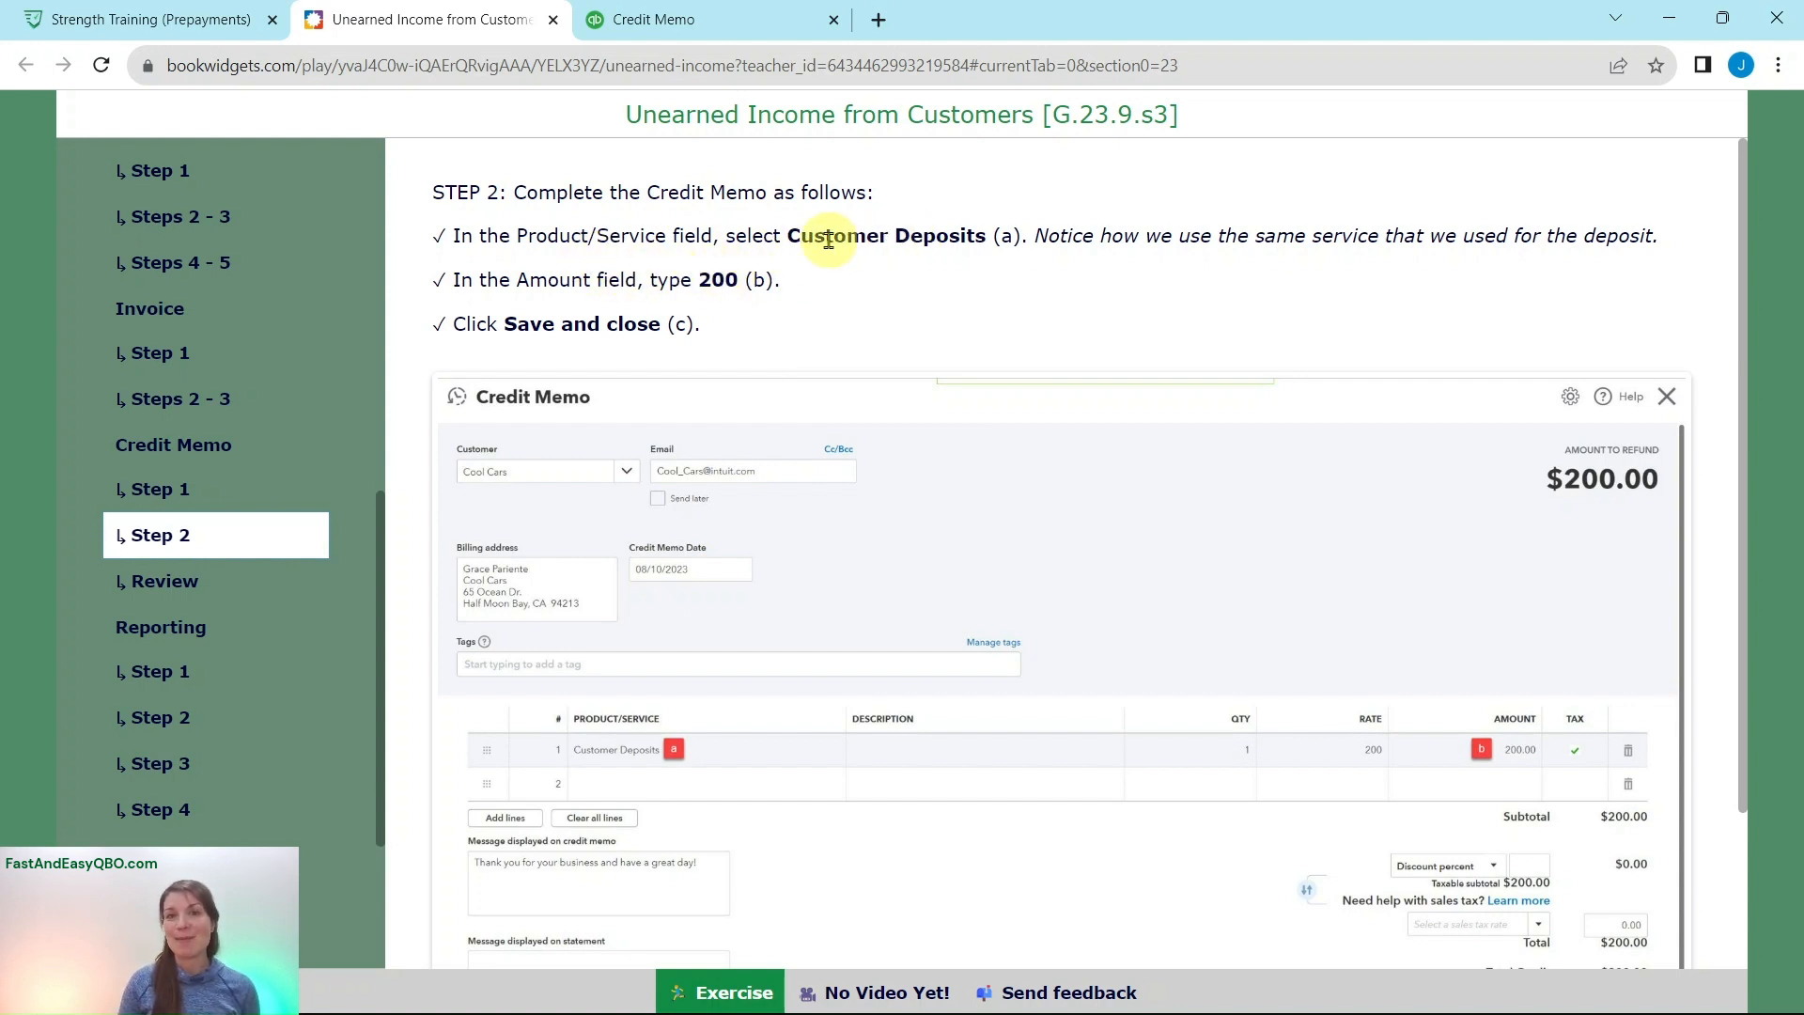
{"action": "left_click", "coordinate": [700, 22]}
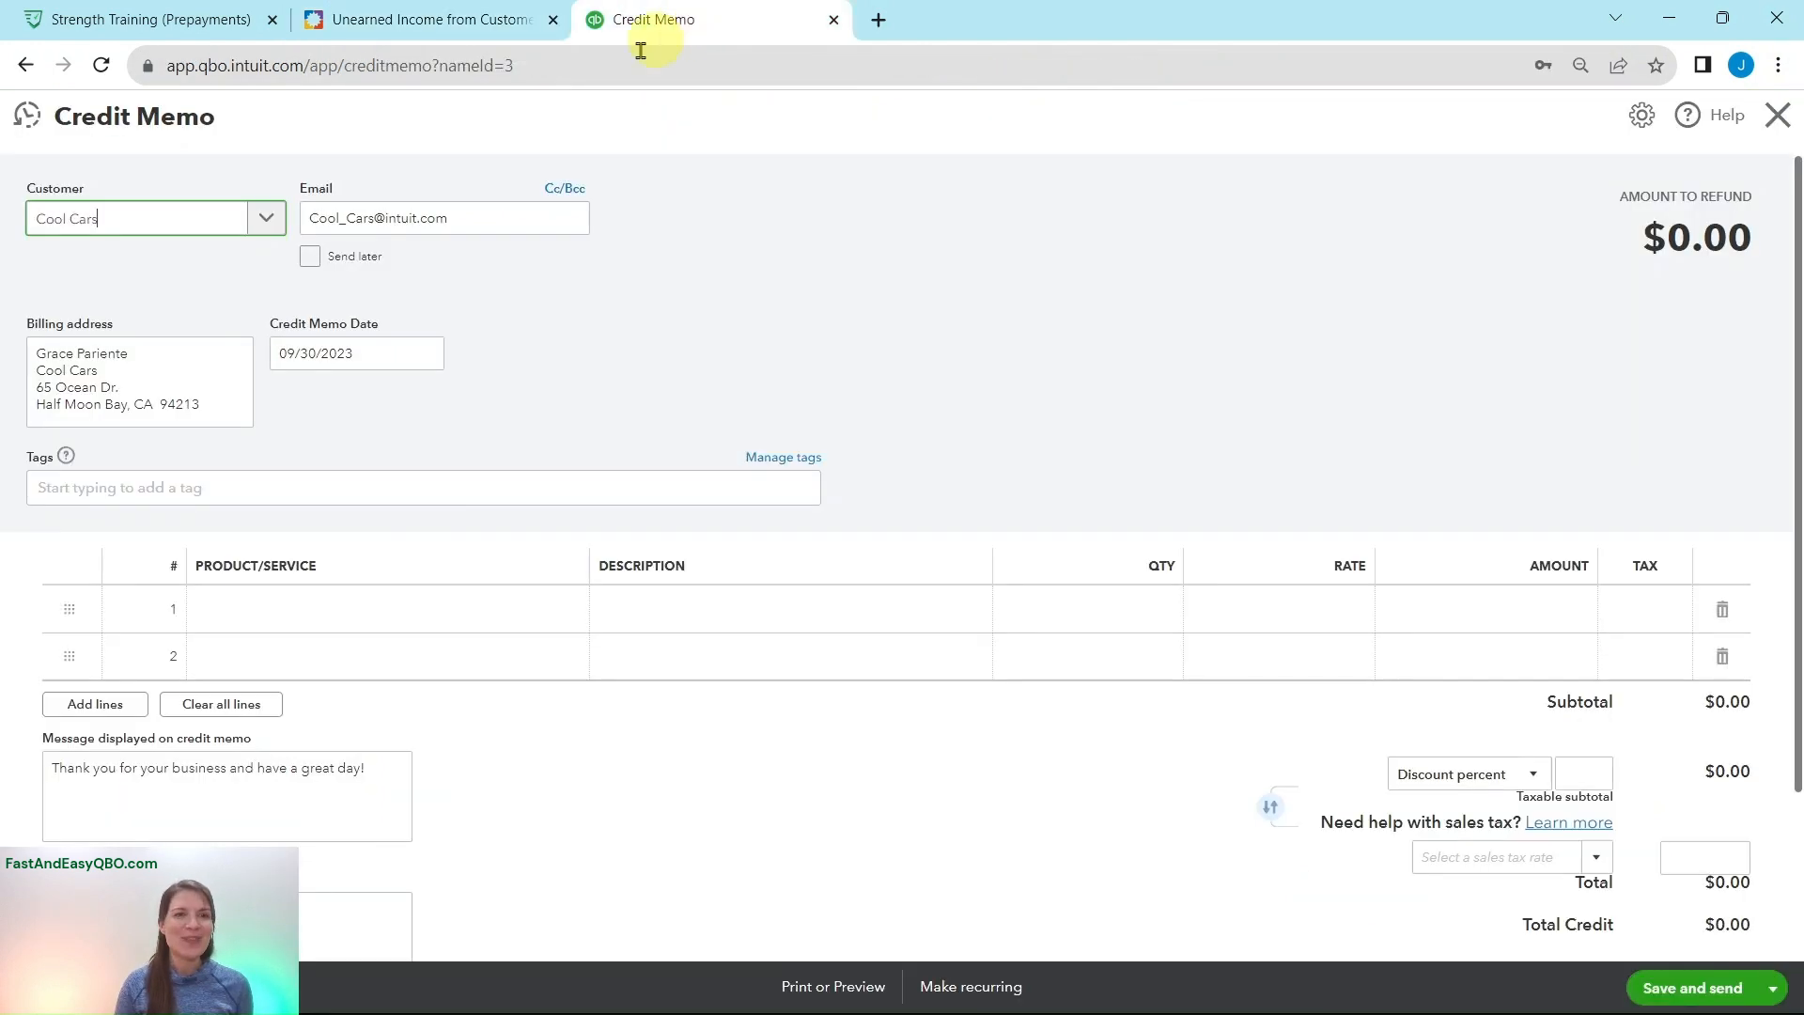
{"action": "left_click", "coordinate": [371, 616]}
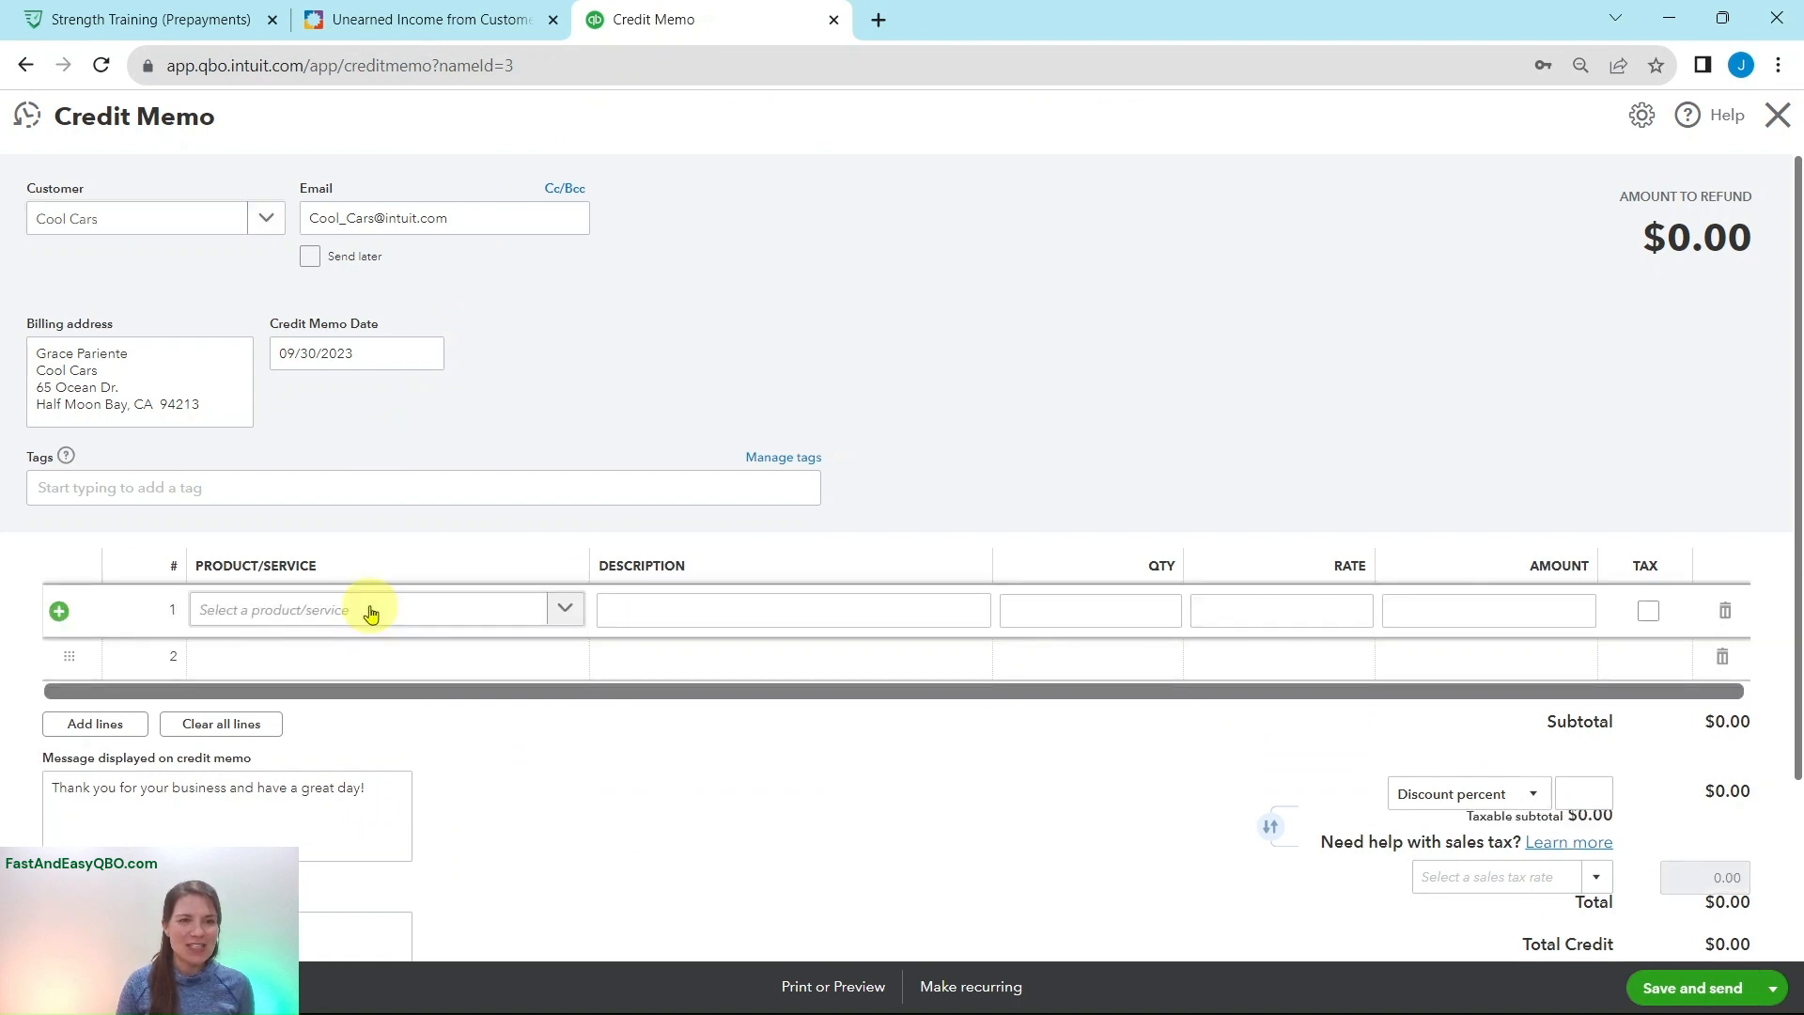
{"action": "left_click", "coordinate": [371, 613]}
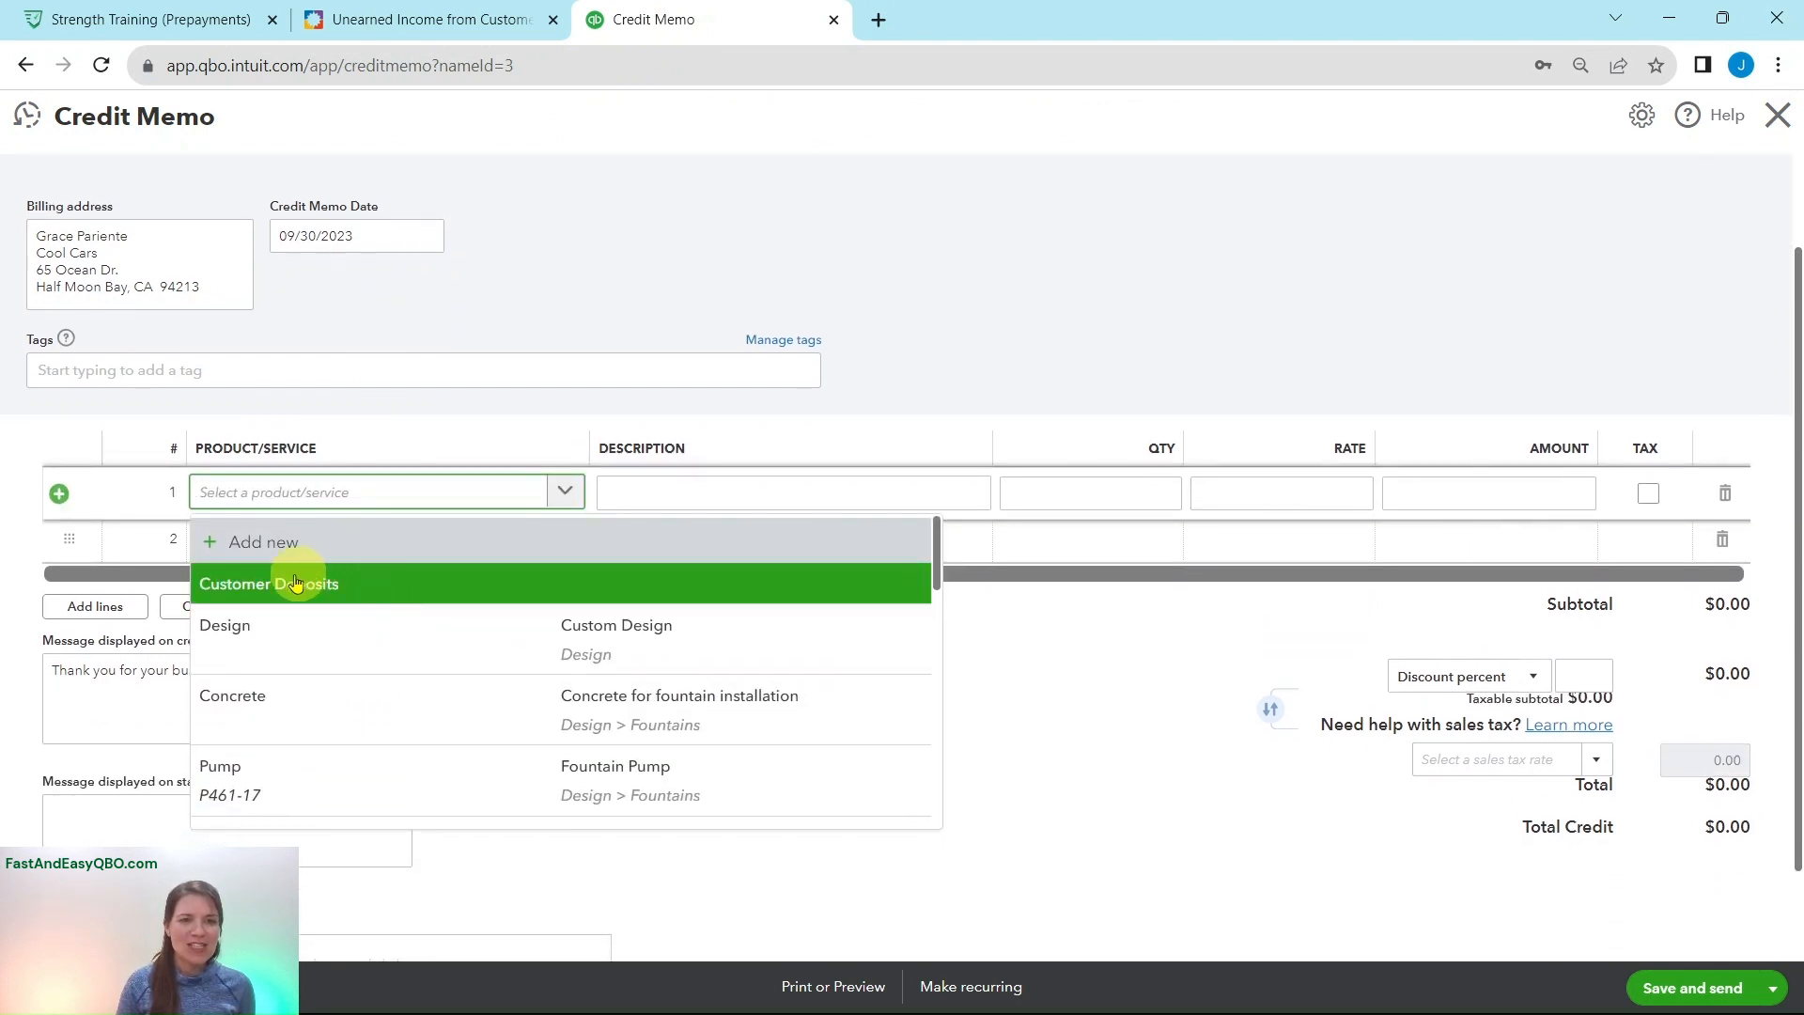
{"action": "left_click", "coordinate": [378, 586]}
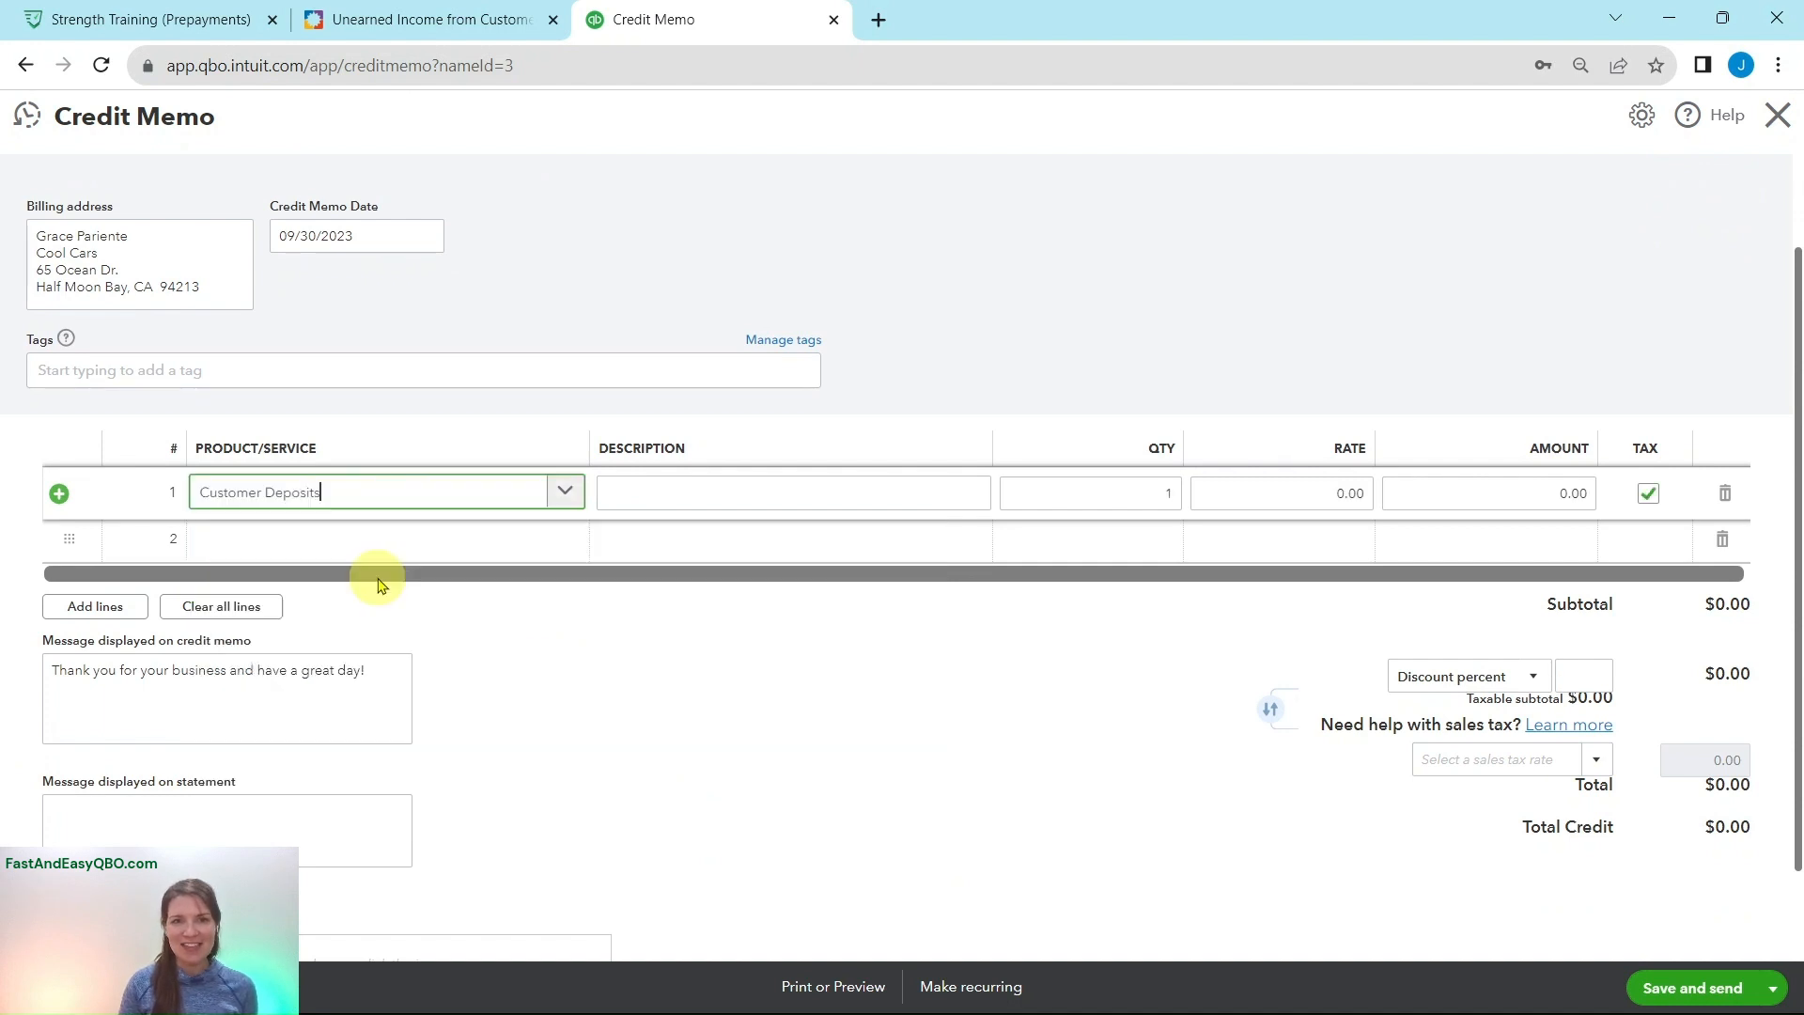
Step: Recheck the amount in Step 2 of the exercise, and set the Customer Deposits line to 200 on the QuickBooks credit memo
{"action": "left_click", "coordinate": [452, 19]}
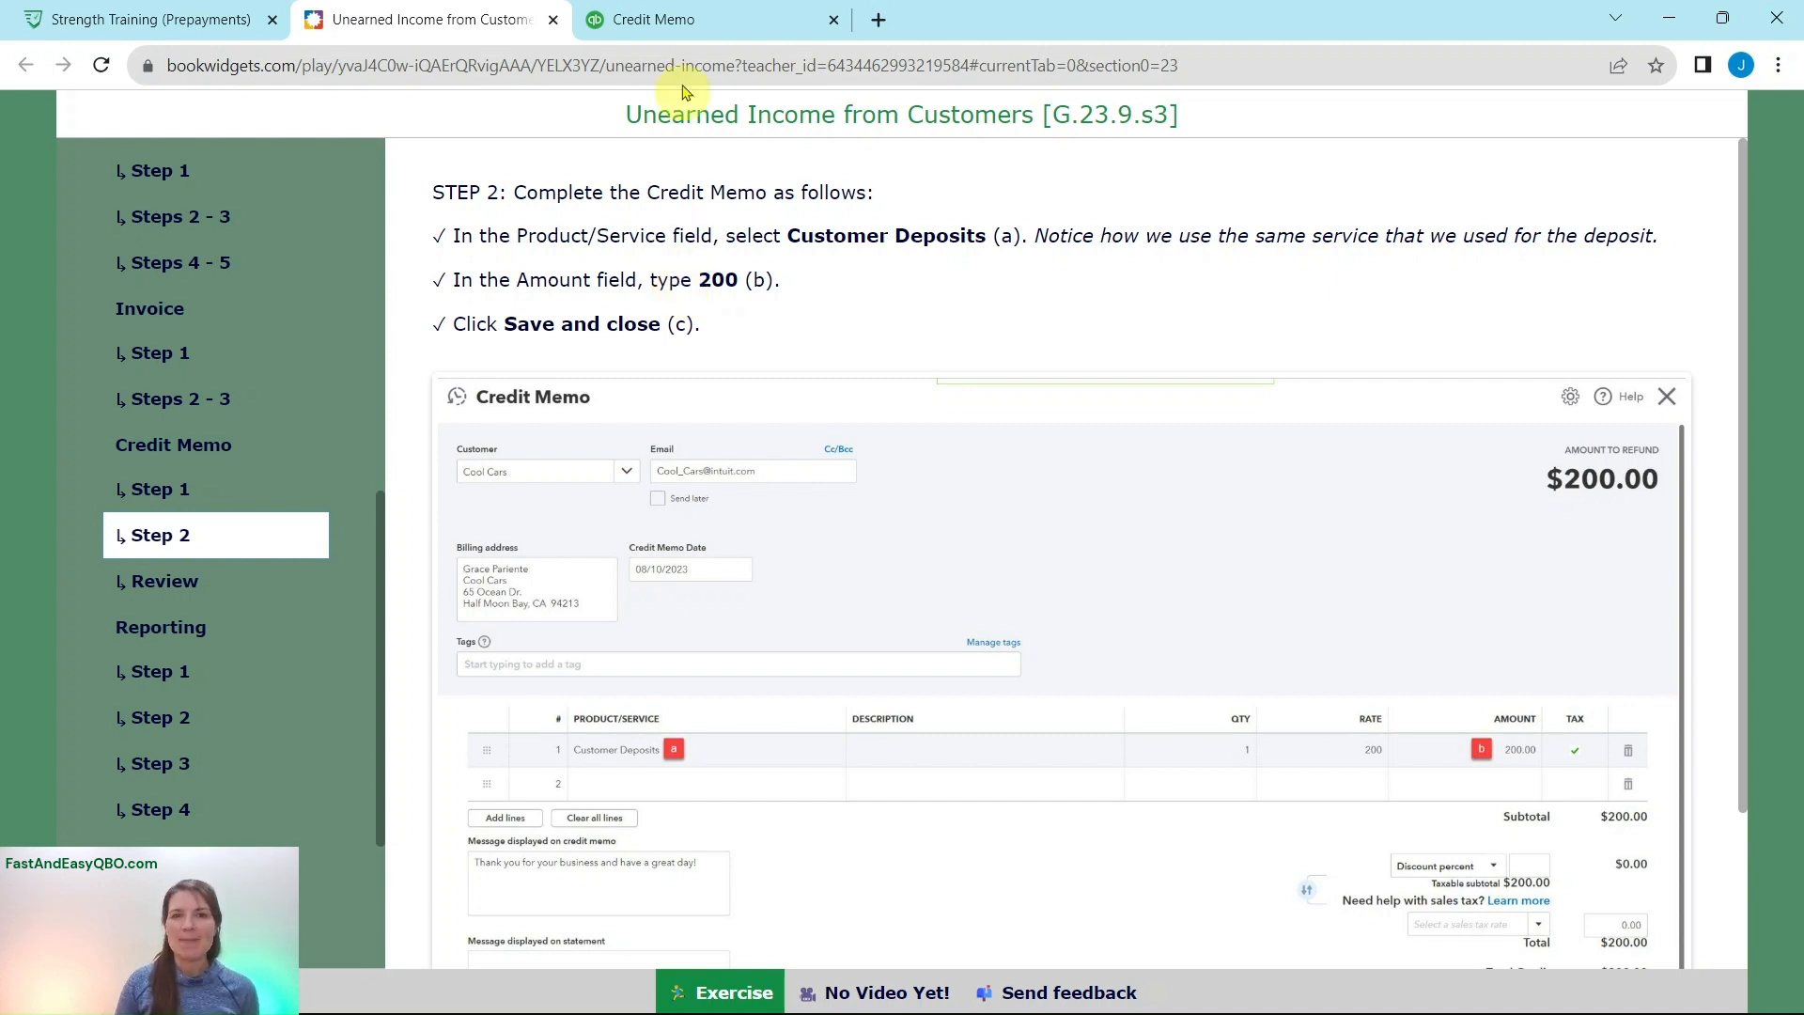
{"action": "left_click", "coordinate": [686, 21]}
{"action": "left_click", "coordinate": [1532, 491]}
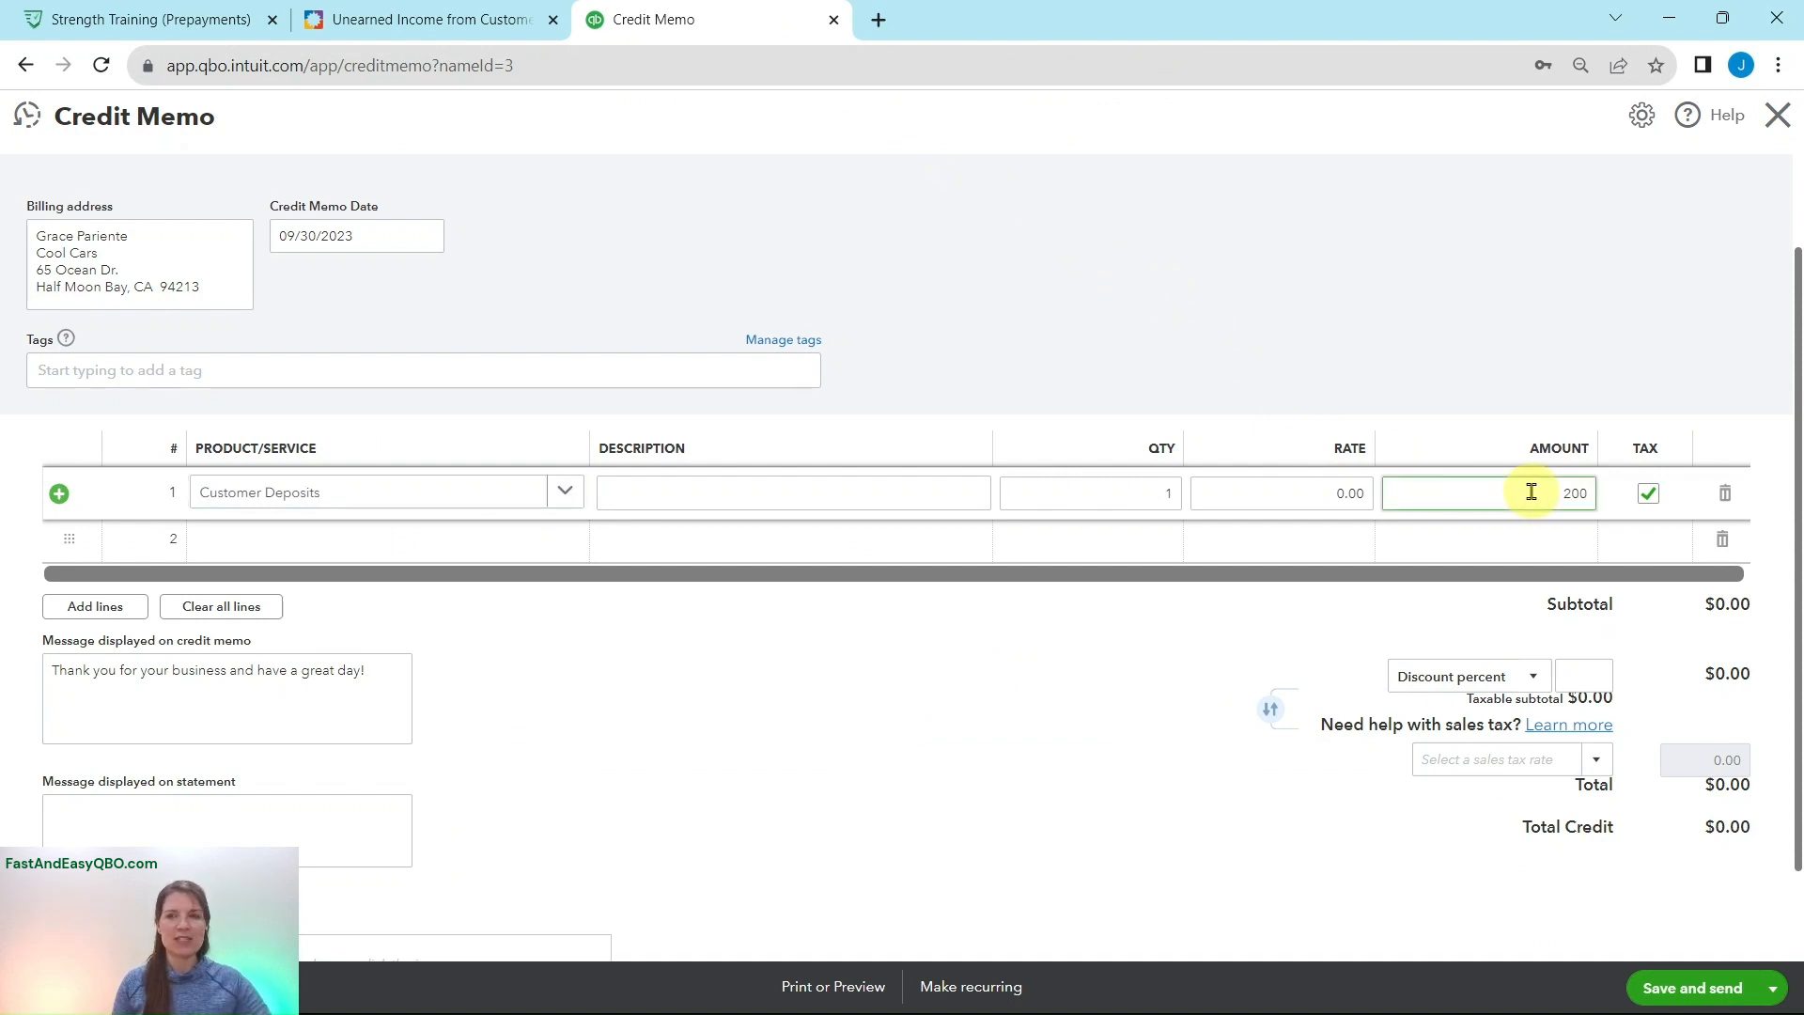
{"action": "type", "text": "200"}
{"action": "left_click", "coordinate": [1550, 451]}
{"action": "scroll", "coordinate": [1668, 366], "scroll_direction": "up", "scroll_amount": 2}
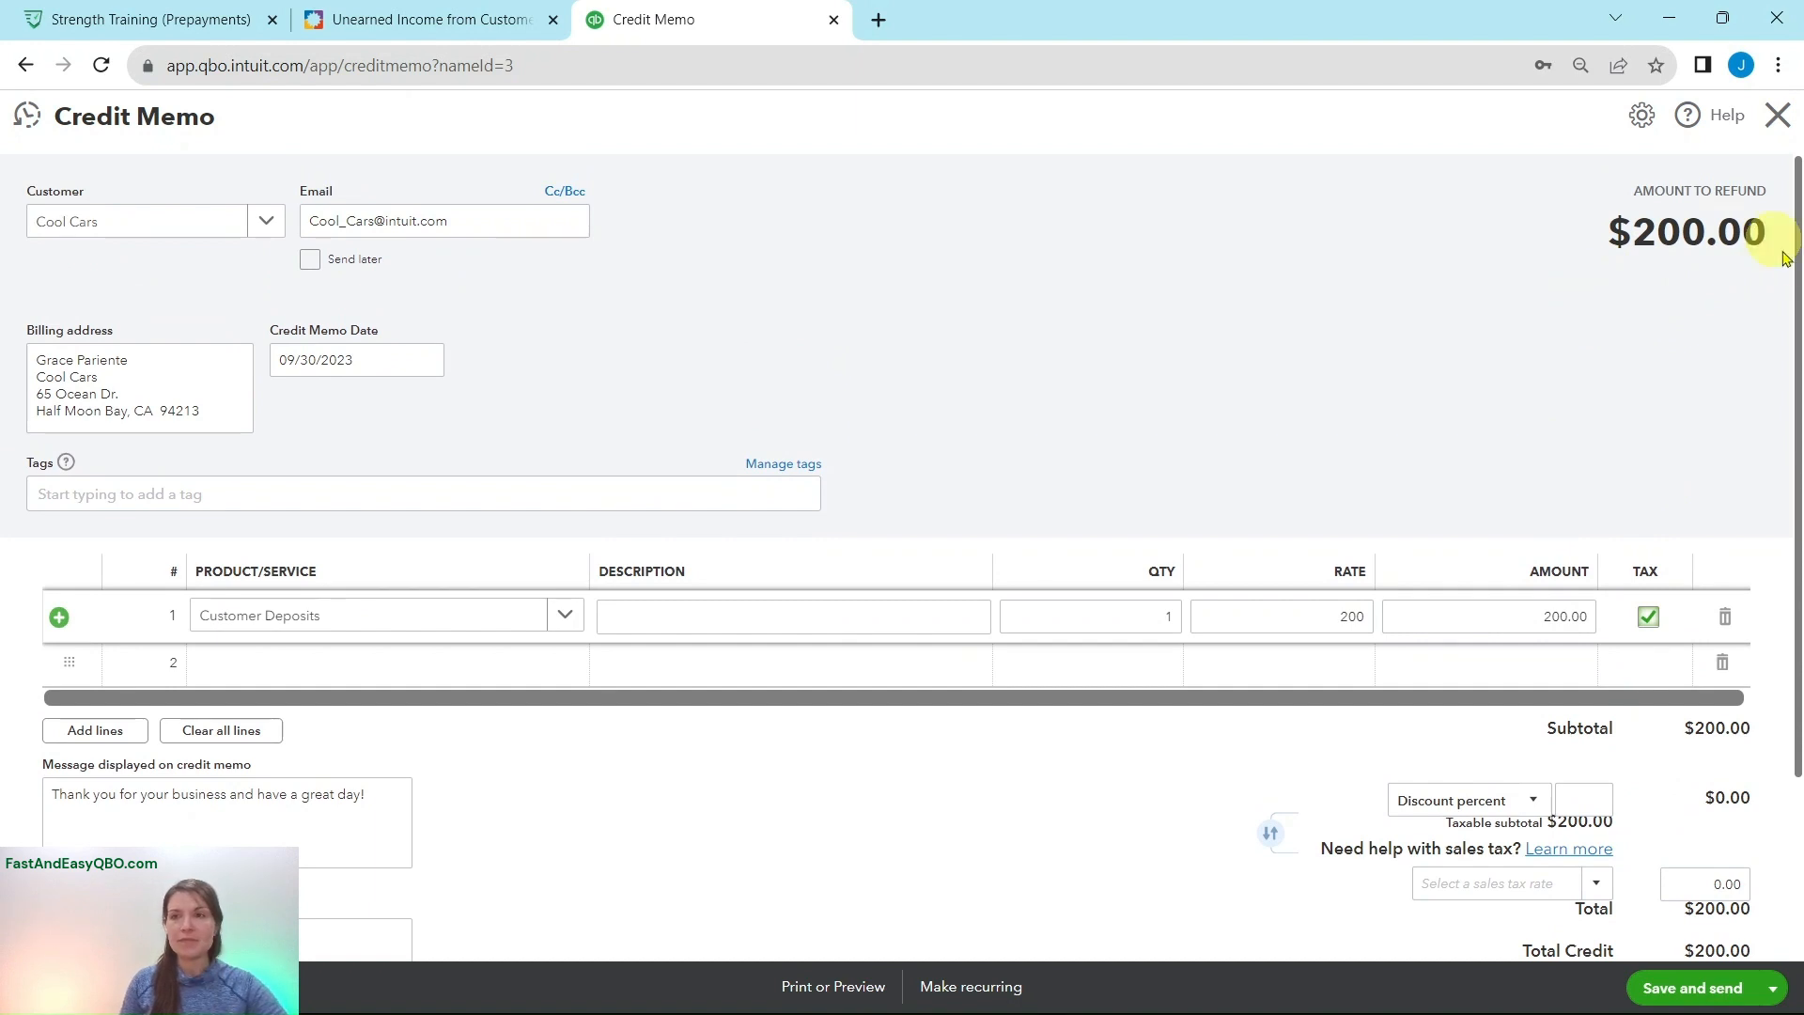
Step: Check the end of Step 2 in the Credit Memo section, and save and close the Cool Cars credit memo in QuickBooks
{"action": "left_click", "coordinate": [432, 20]}
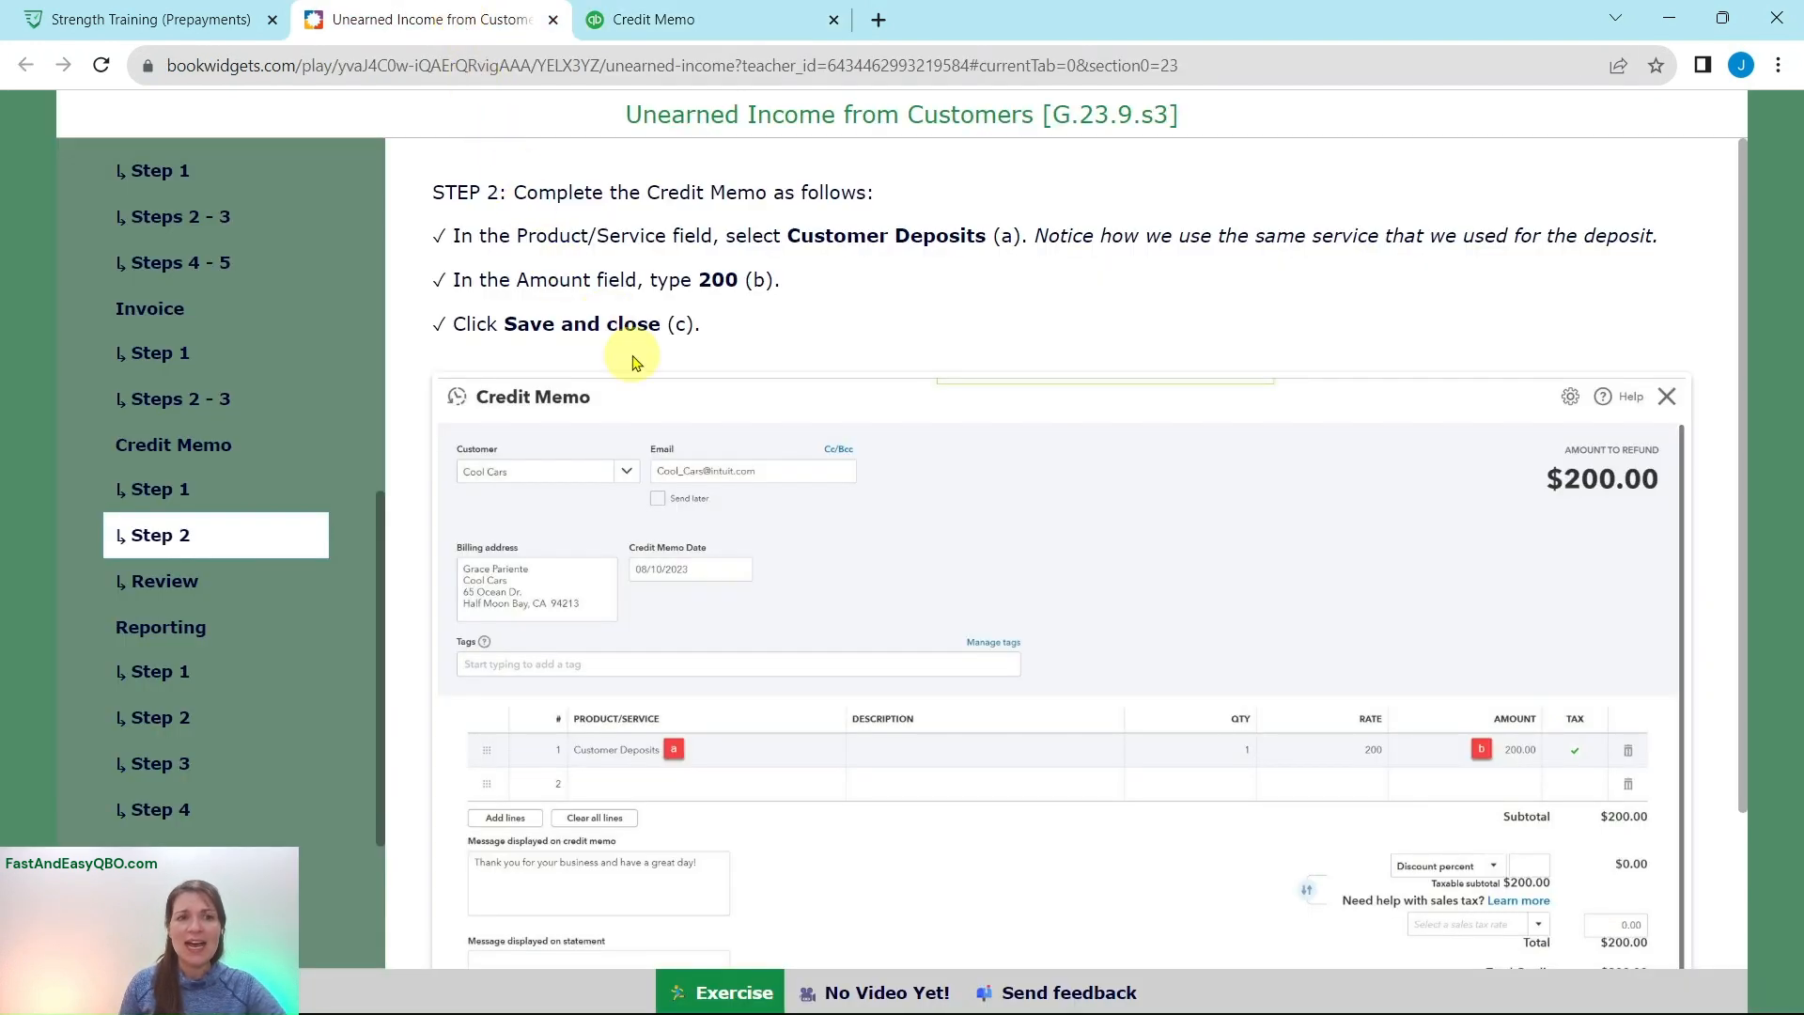
{"action": "left_click", "coordinate": [644, 20]}
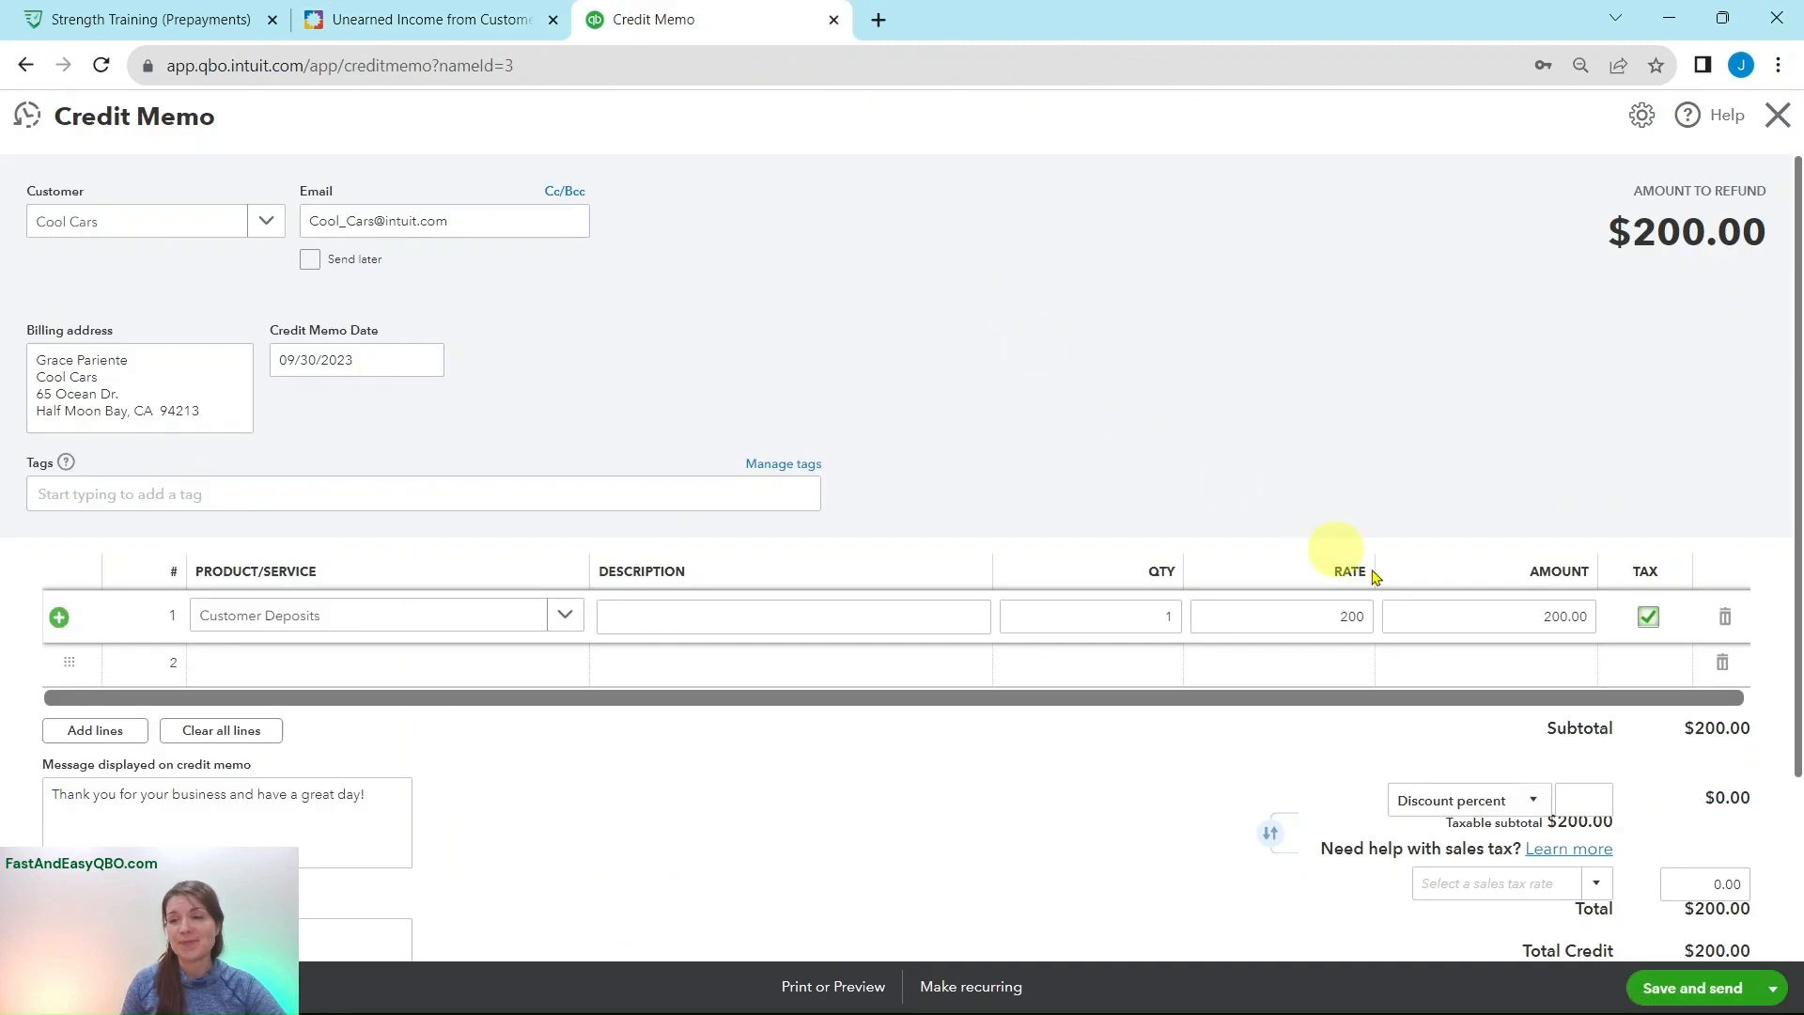
{"action": "left_click", "coordinate": [1772, 993]}
{"action": "left_click", "coordinate": [1695, 954]}
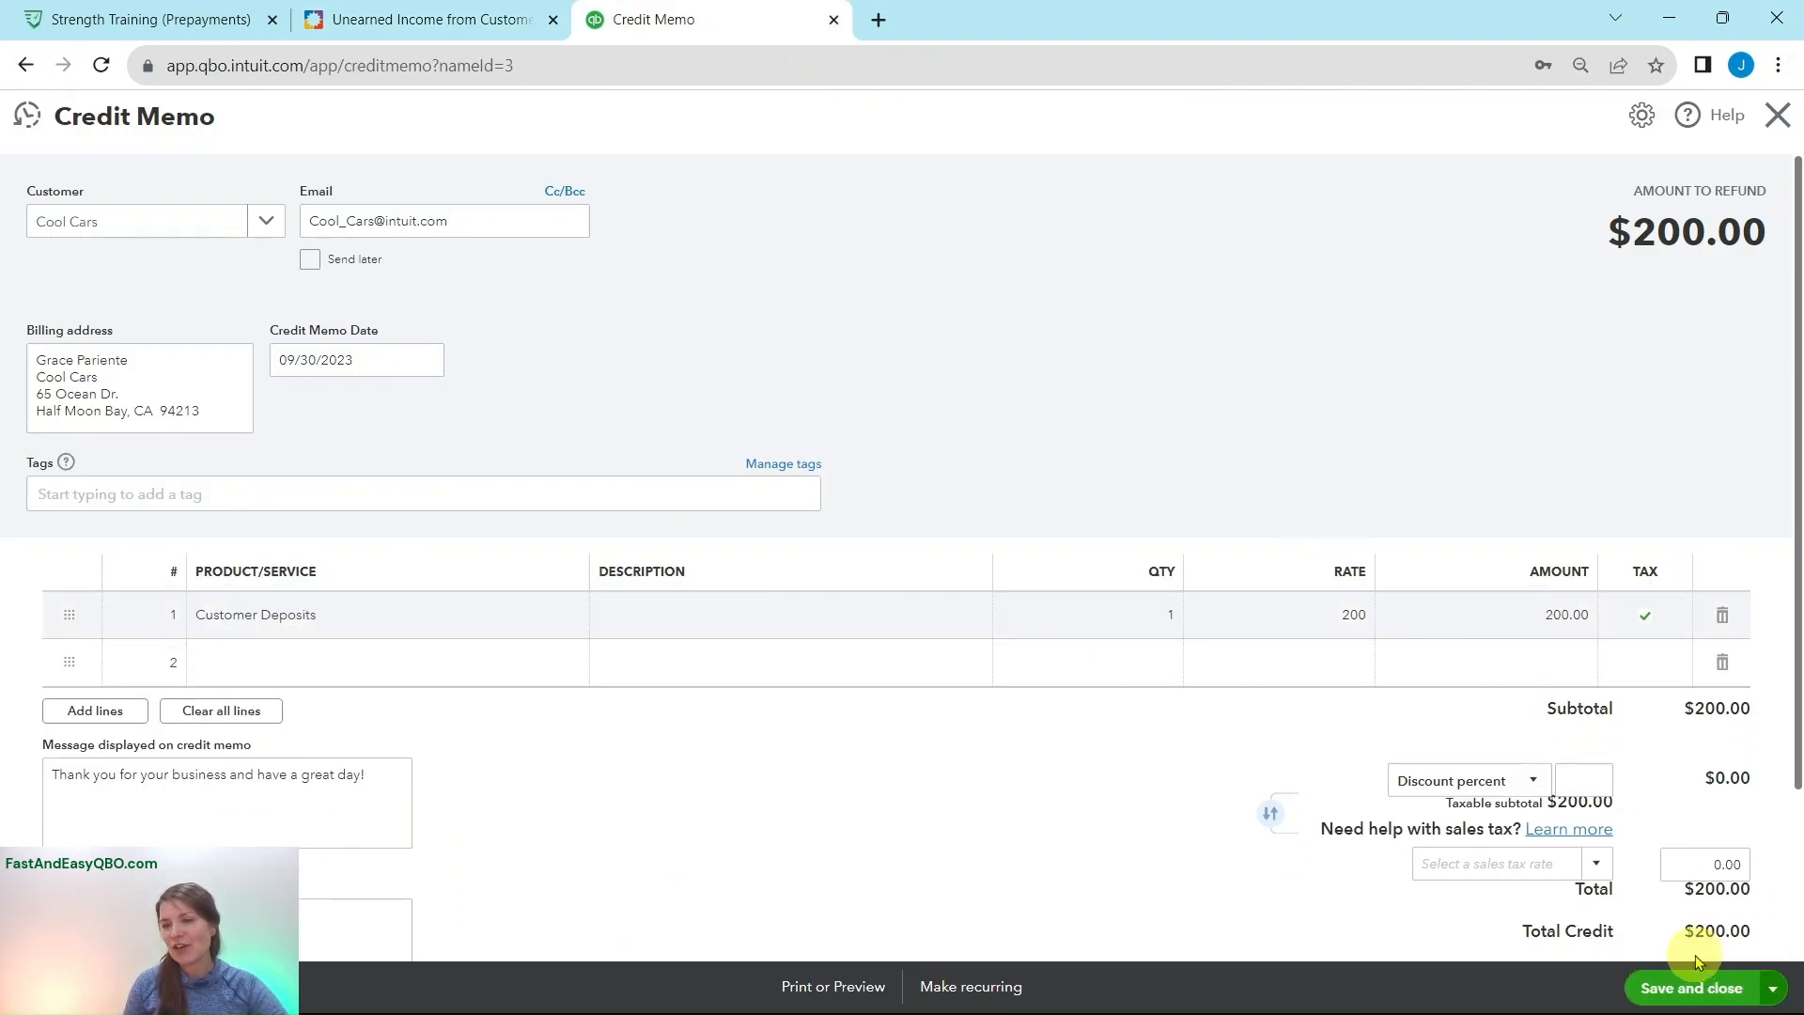
{"action": "left_click", "coordinate": [1693, 987]}
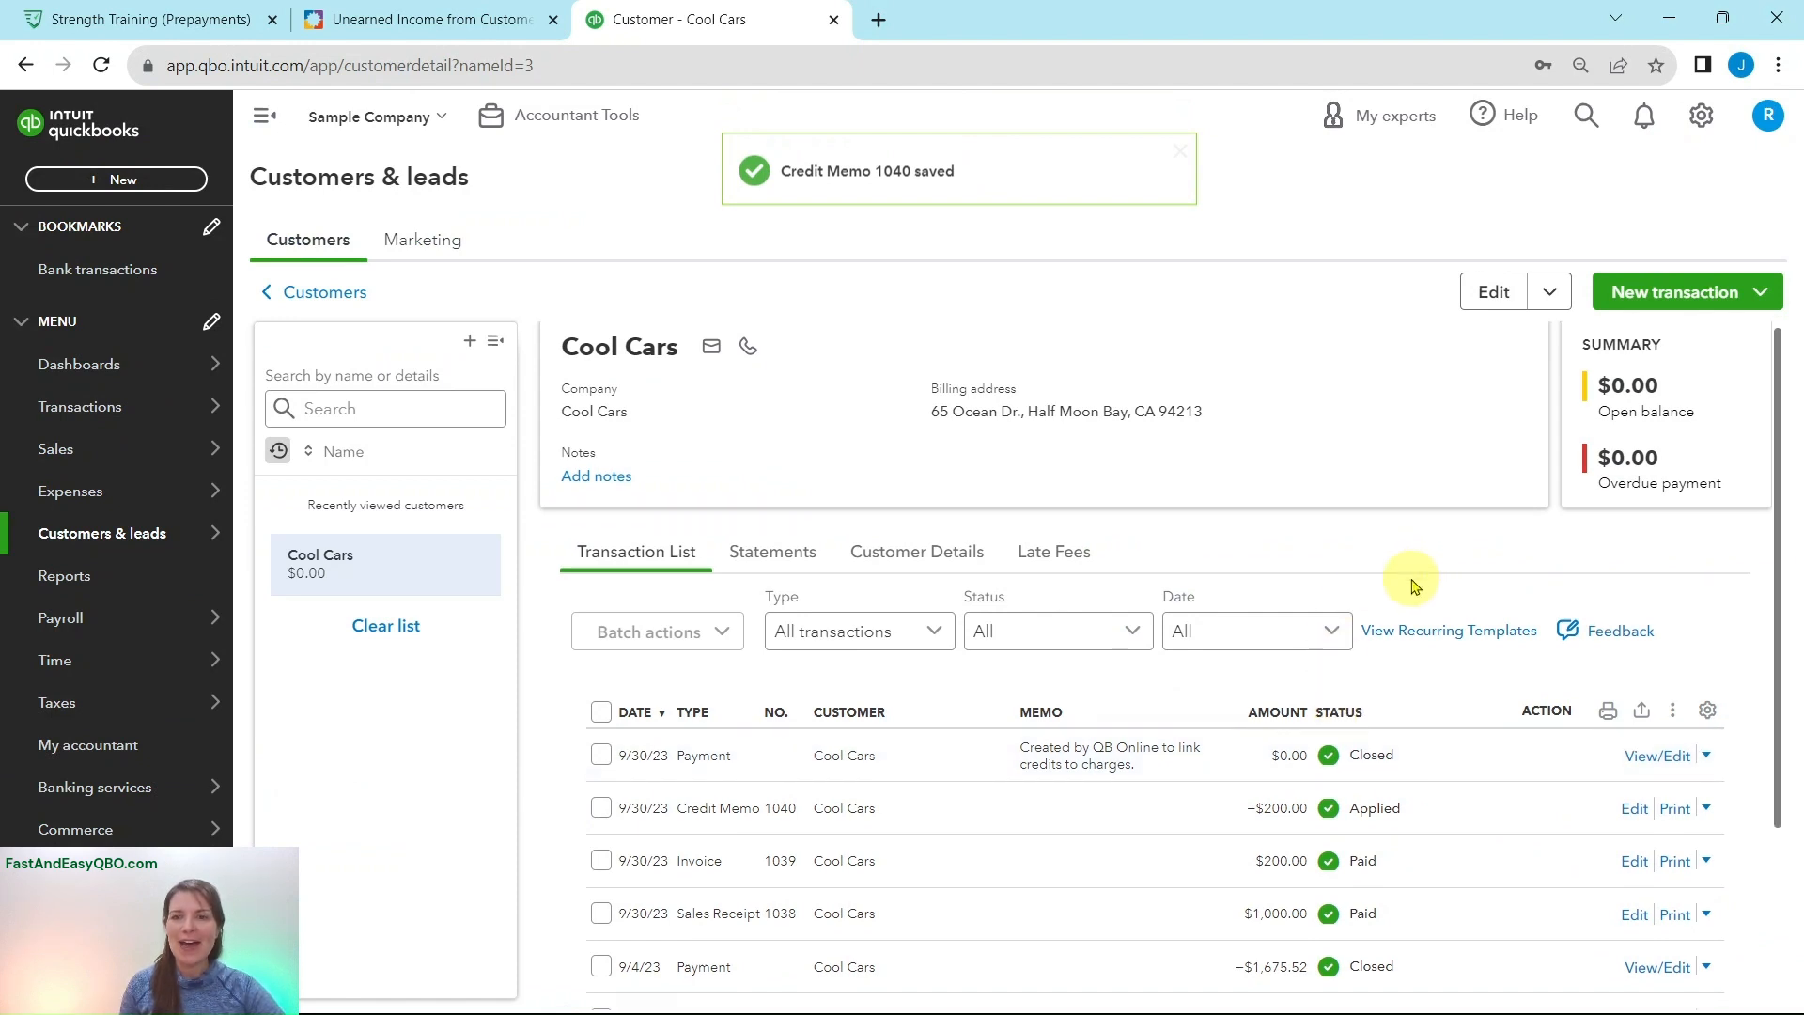
Step: Examine Cool Cars' transaction list for the credit memo, invoice and deposit, and read the Review page of the exercise's Credit Memo section
{"action": "scroll", "coordinate": [1413, 584], "scroll_direction": "down", "scroll_amount": 3}
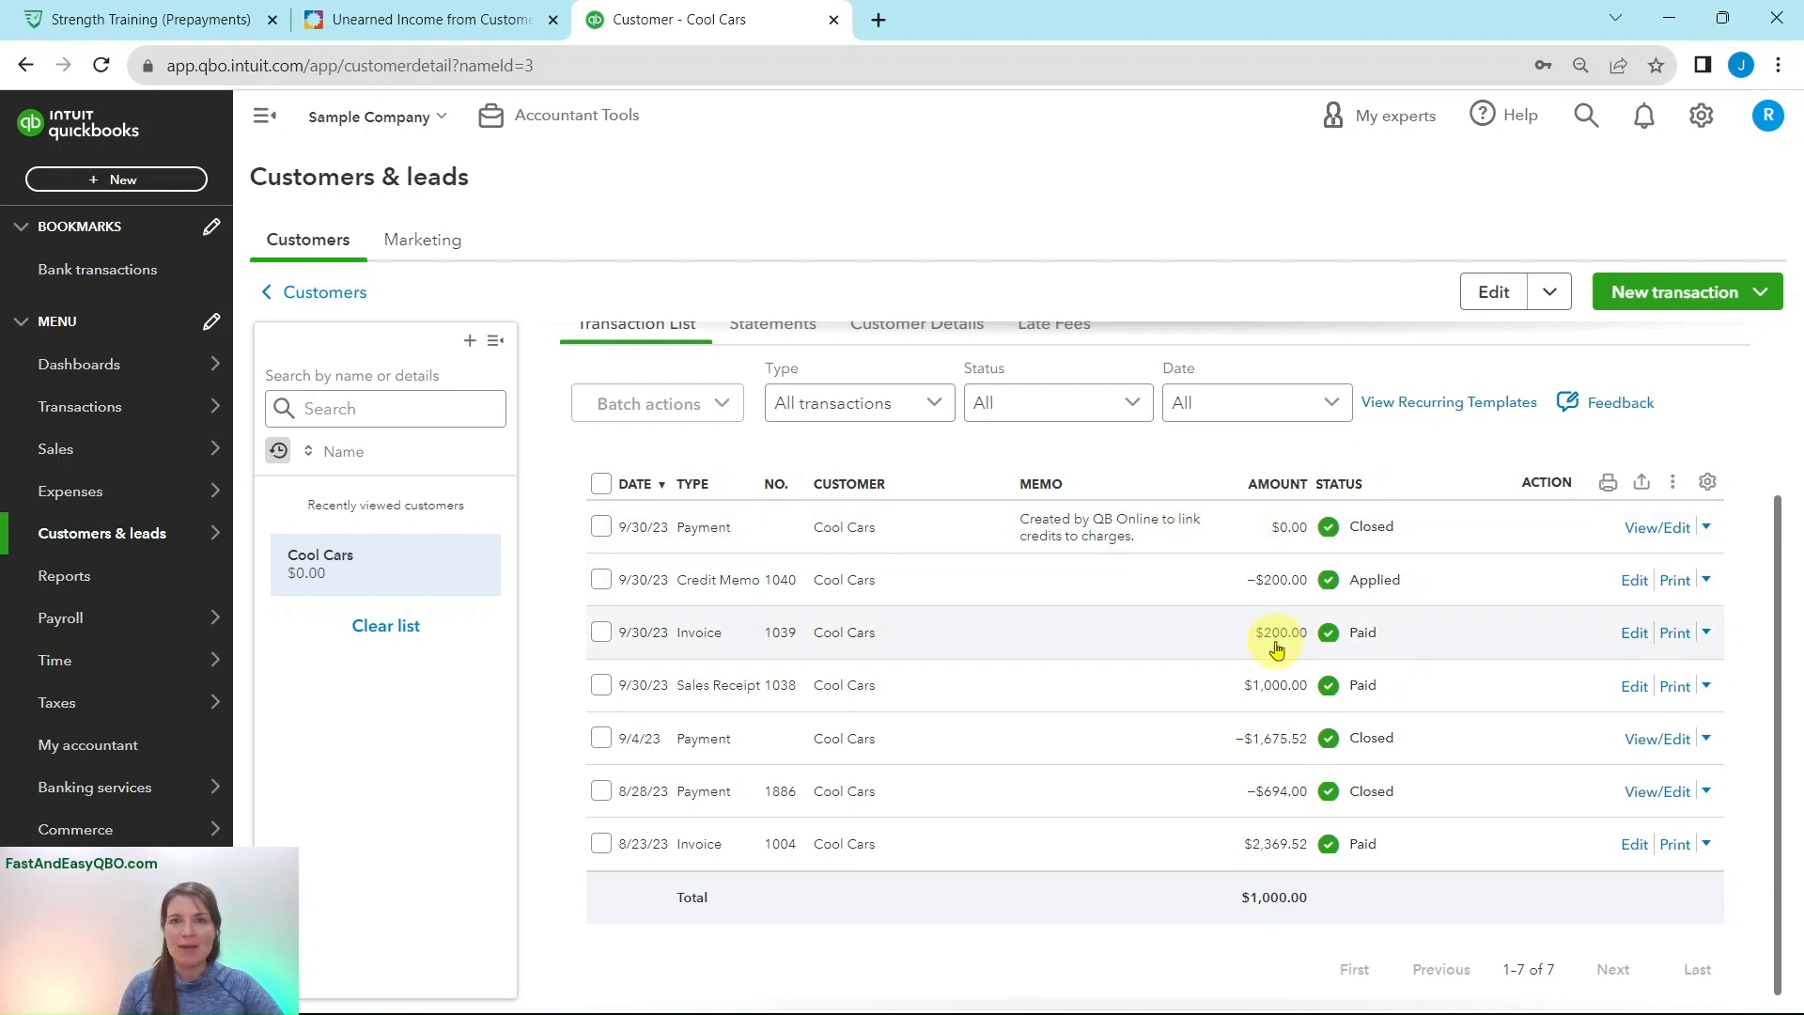
{"action": "scroll", "coordinate": [1278, 639], "scroll_direction": "up", "scroll_amount": 1}
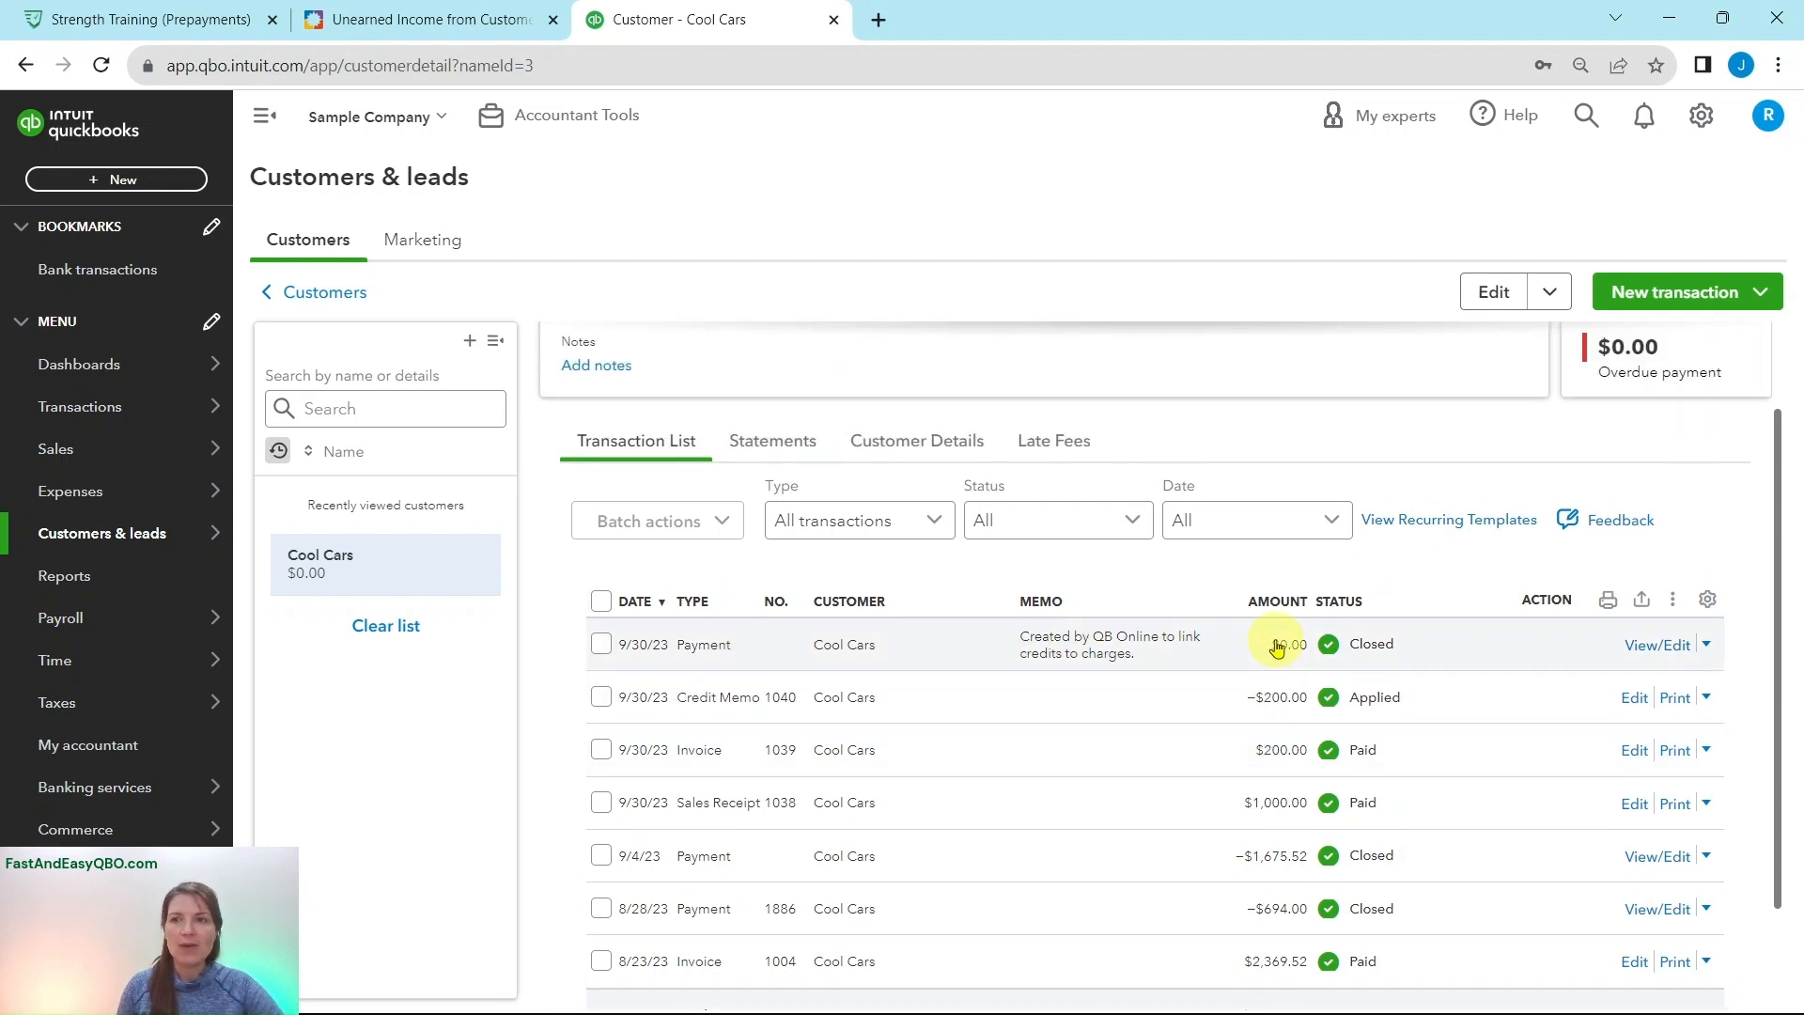
{"action": "scroll", "coordinate": [1279, 679], "scroll_direction": "down", "scroll_amount": 1}
{"action": "left_click", "coordinate": [310, 20]}
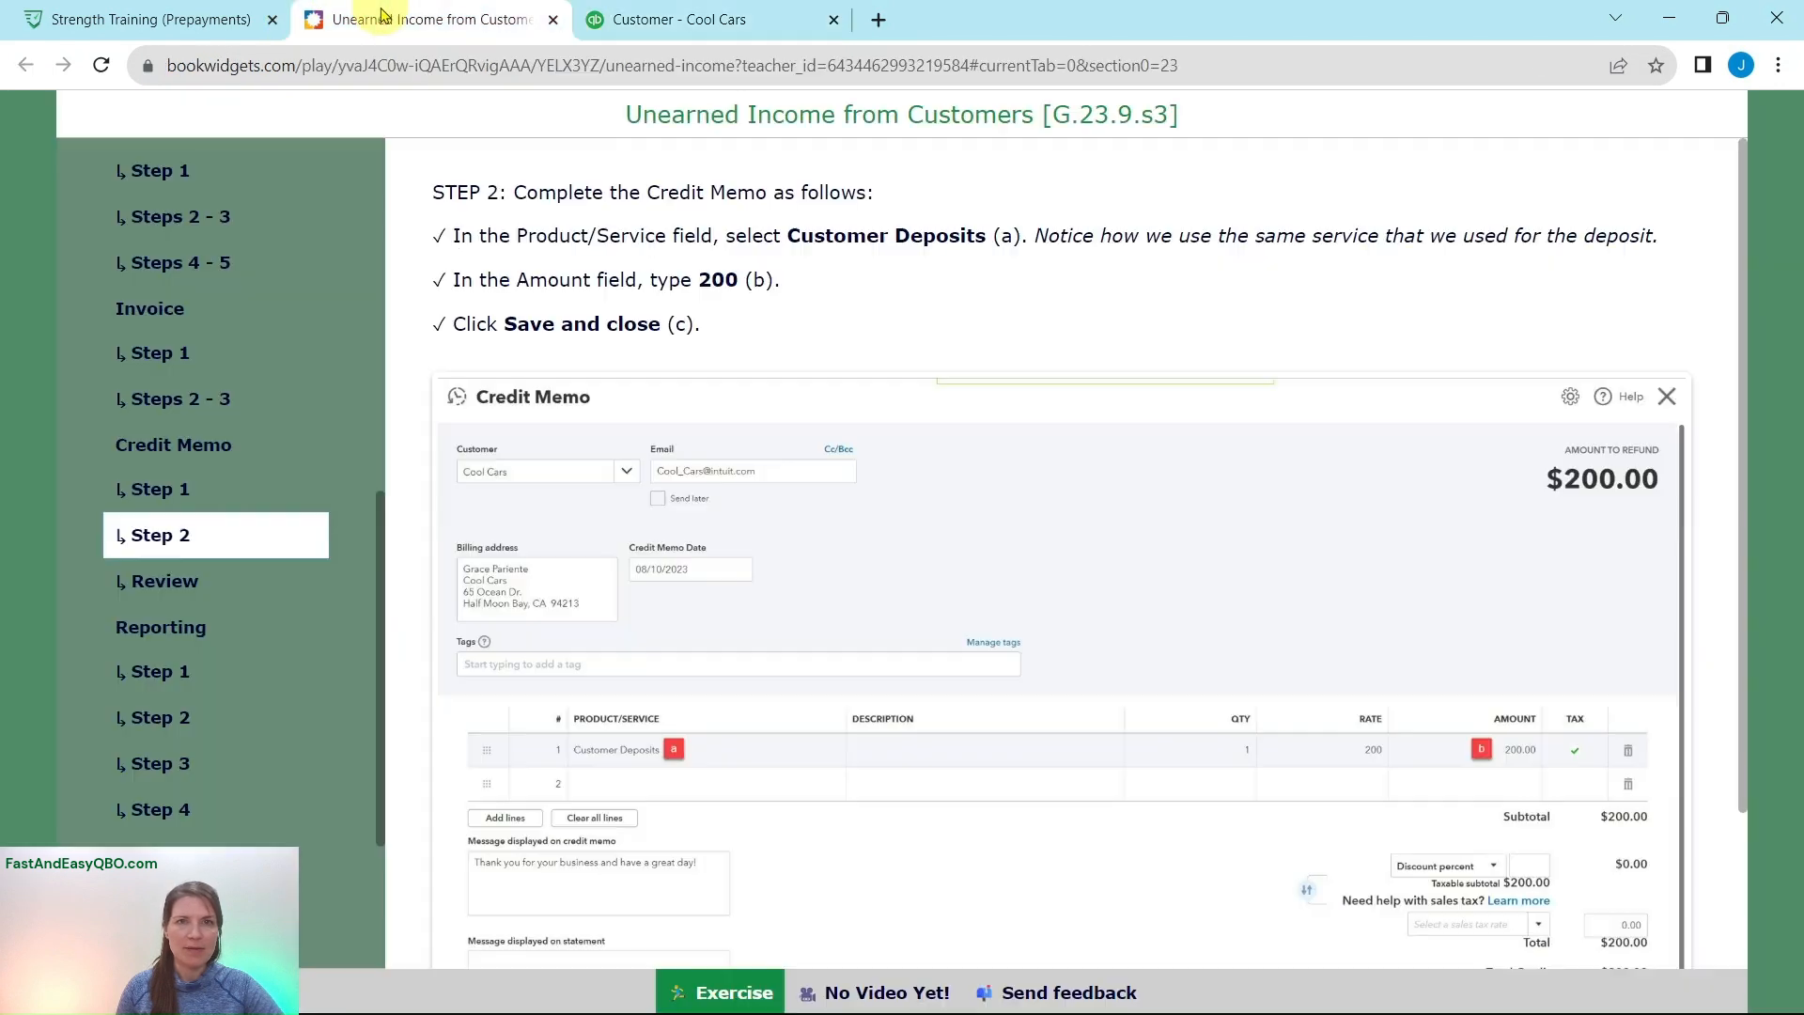
{"action": "left_click", "coordinate": [167, 587]}
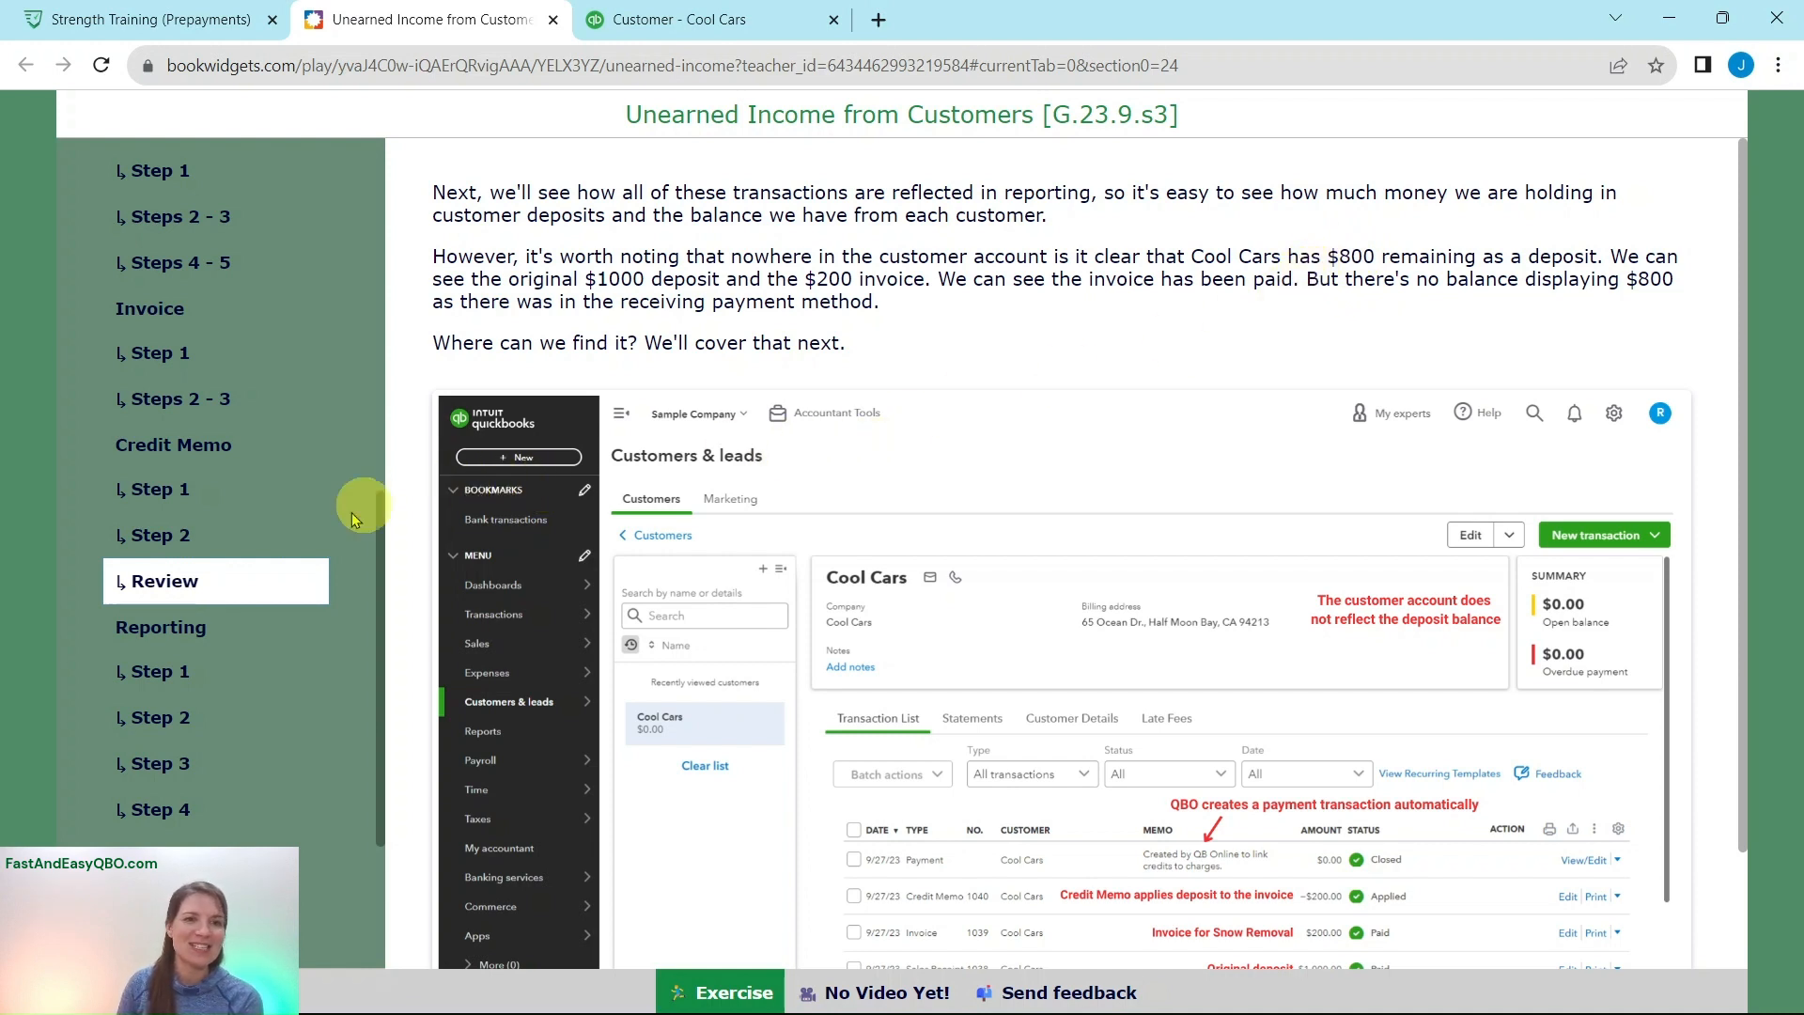
Step: Read the exercise's Reporting introduction and Step 1, and open the Reports page in QuickBooks
{"action": "left_click", "coordinate": [146, 643]}
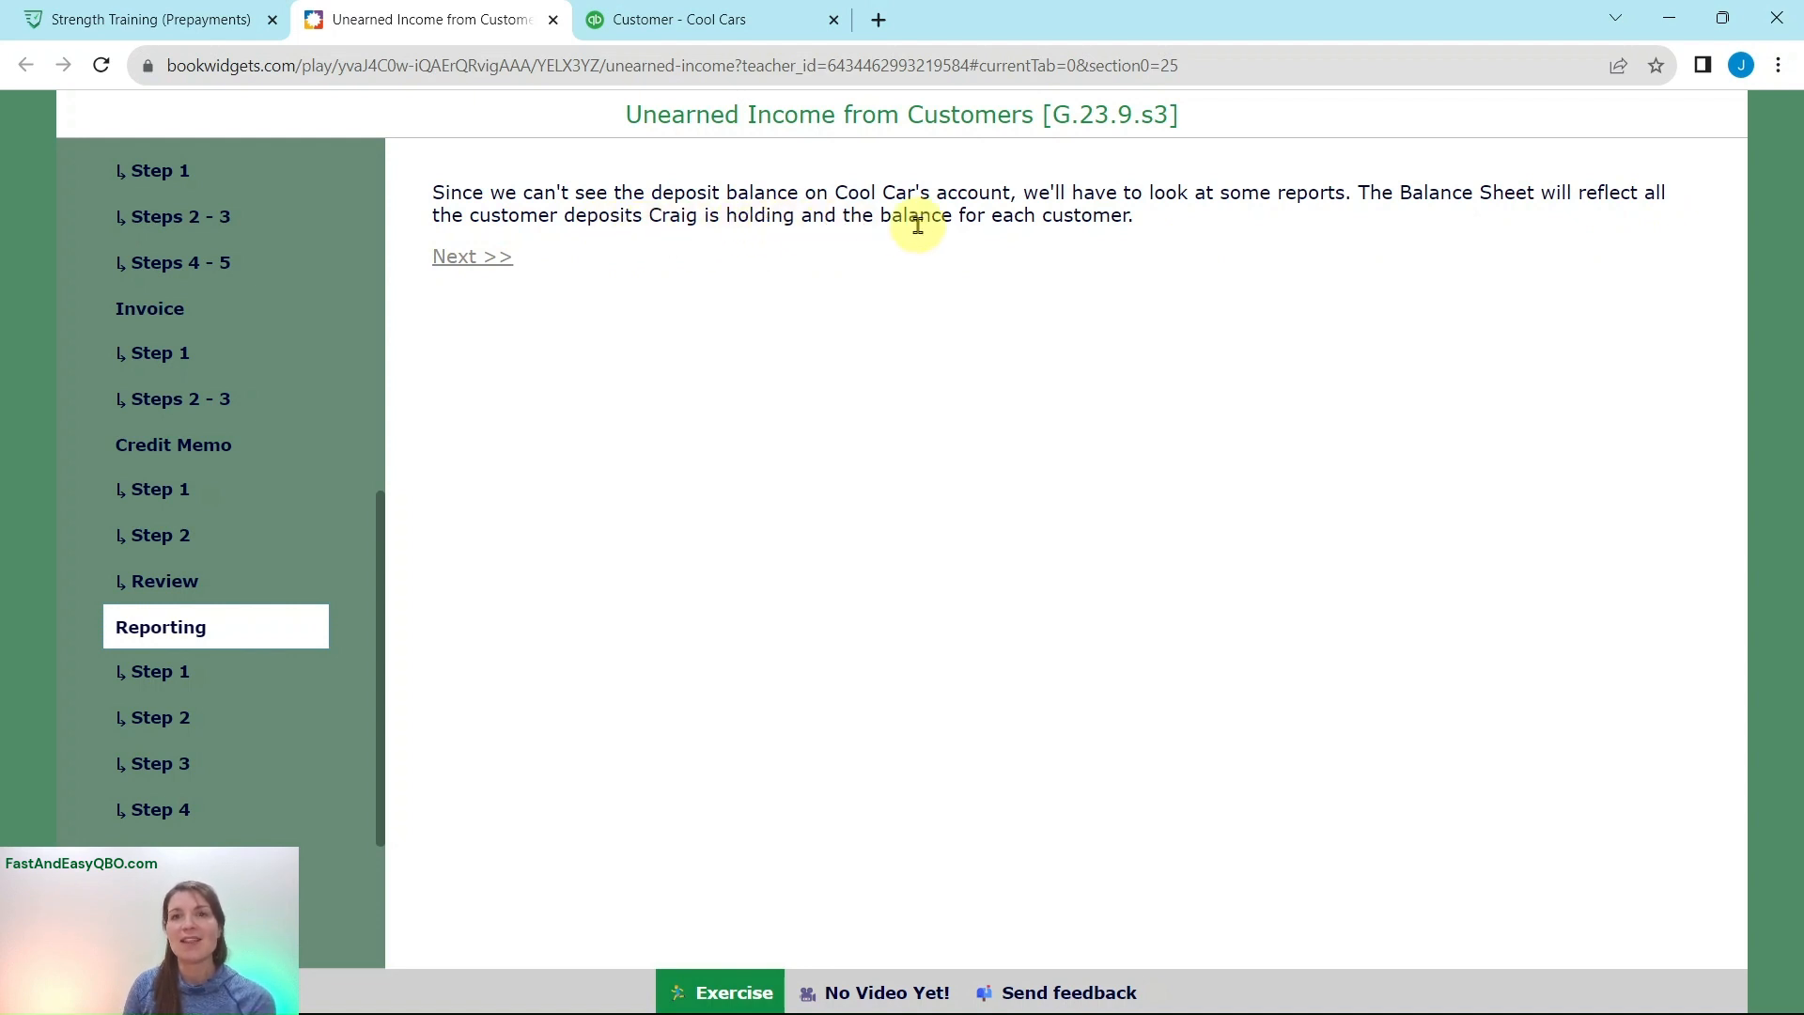
{"action": "left_click", "coordinate": [179, 669]}
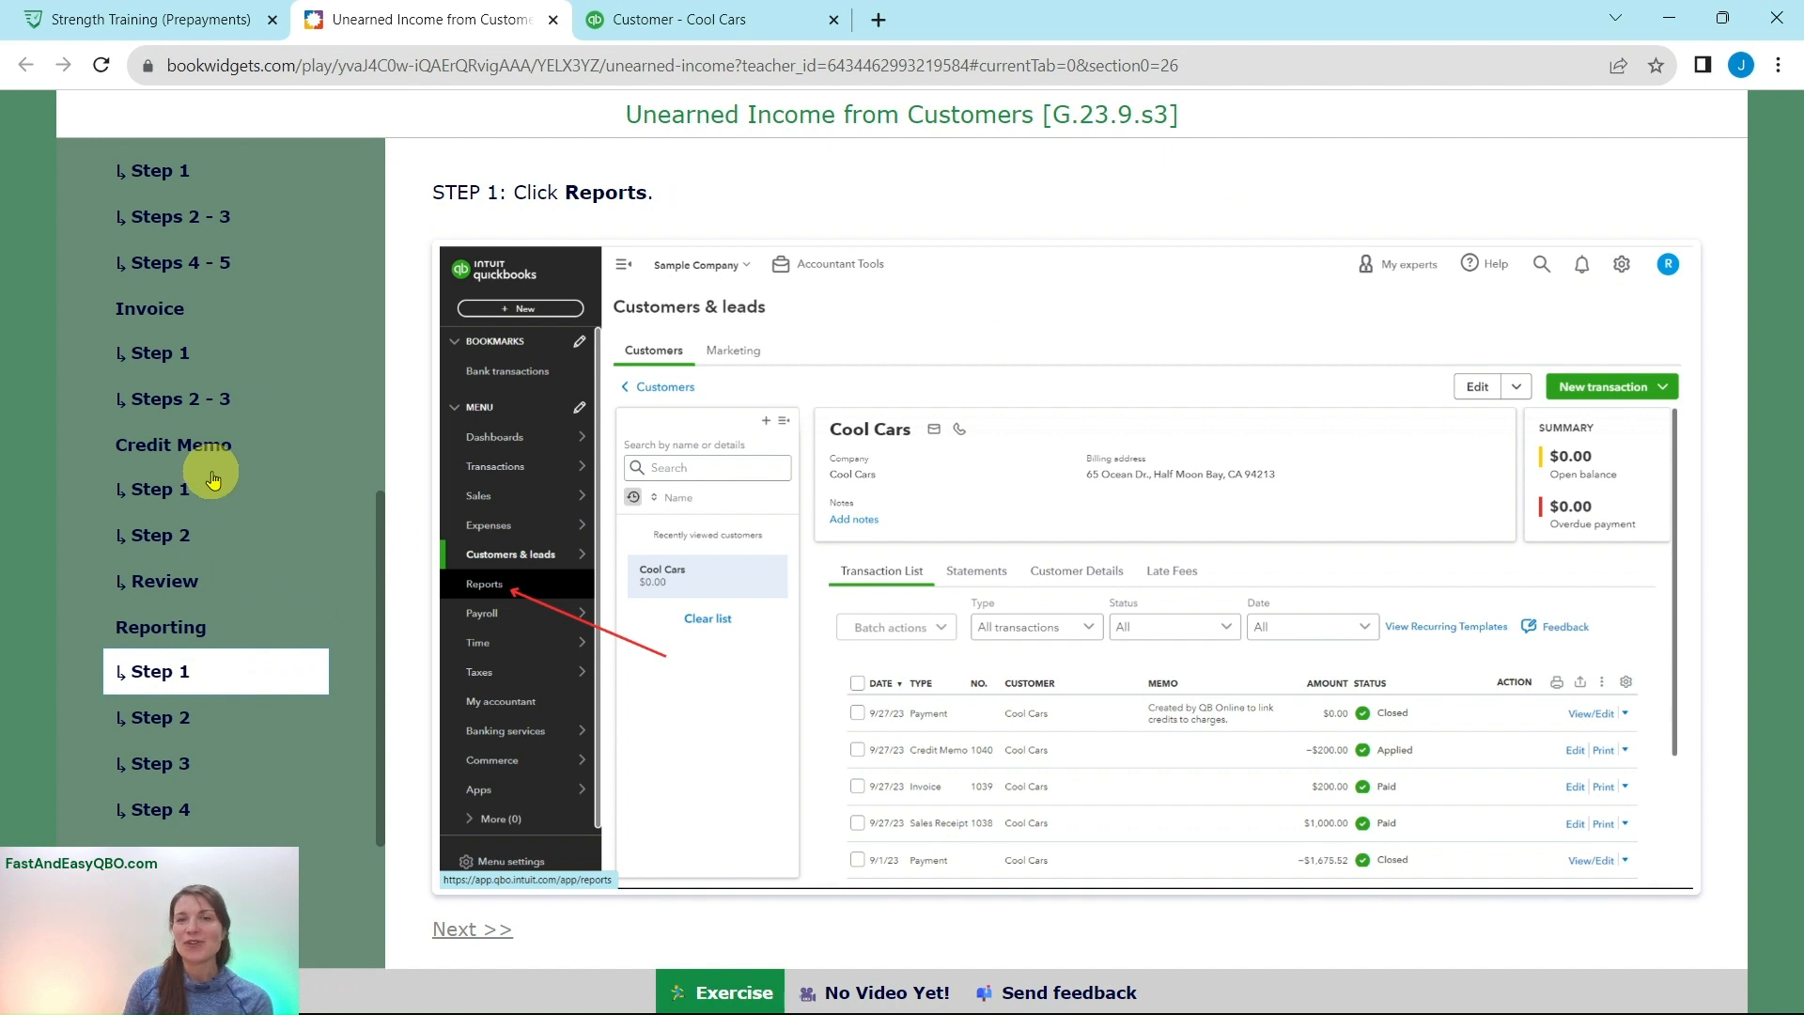
{"action": "scroll", "coordinate": [215, 461], "scroll_direction": "down", "scroll_amount": 2}
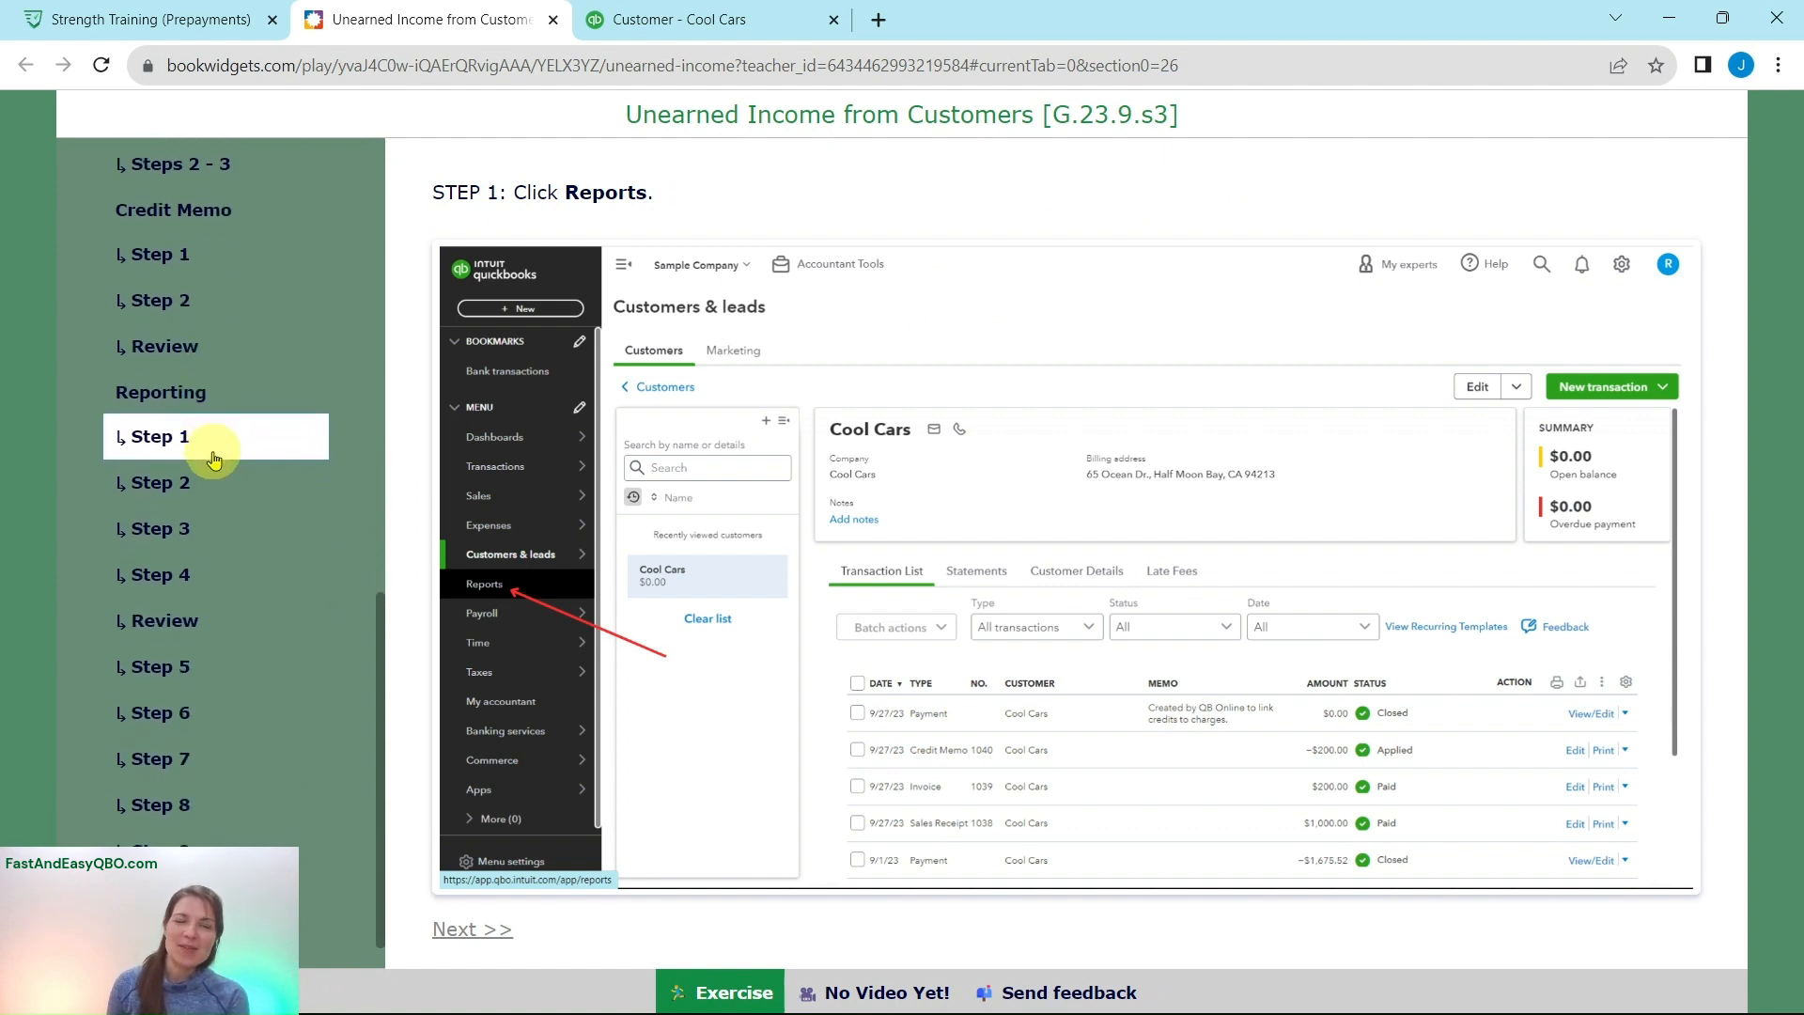
{"action": "left_click", "coordinate": [690, 29]}
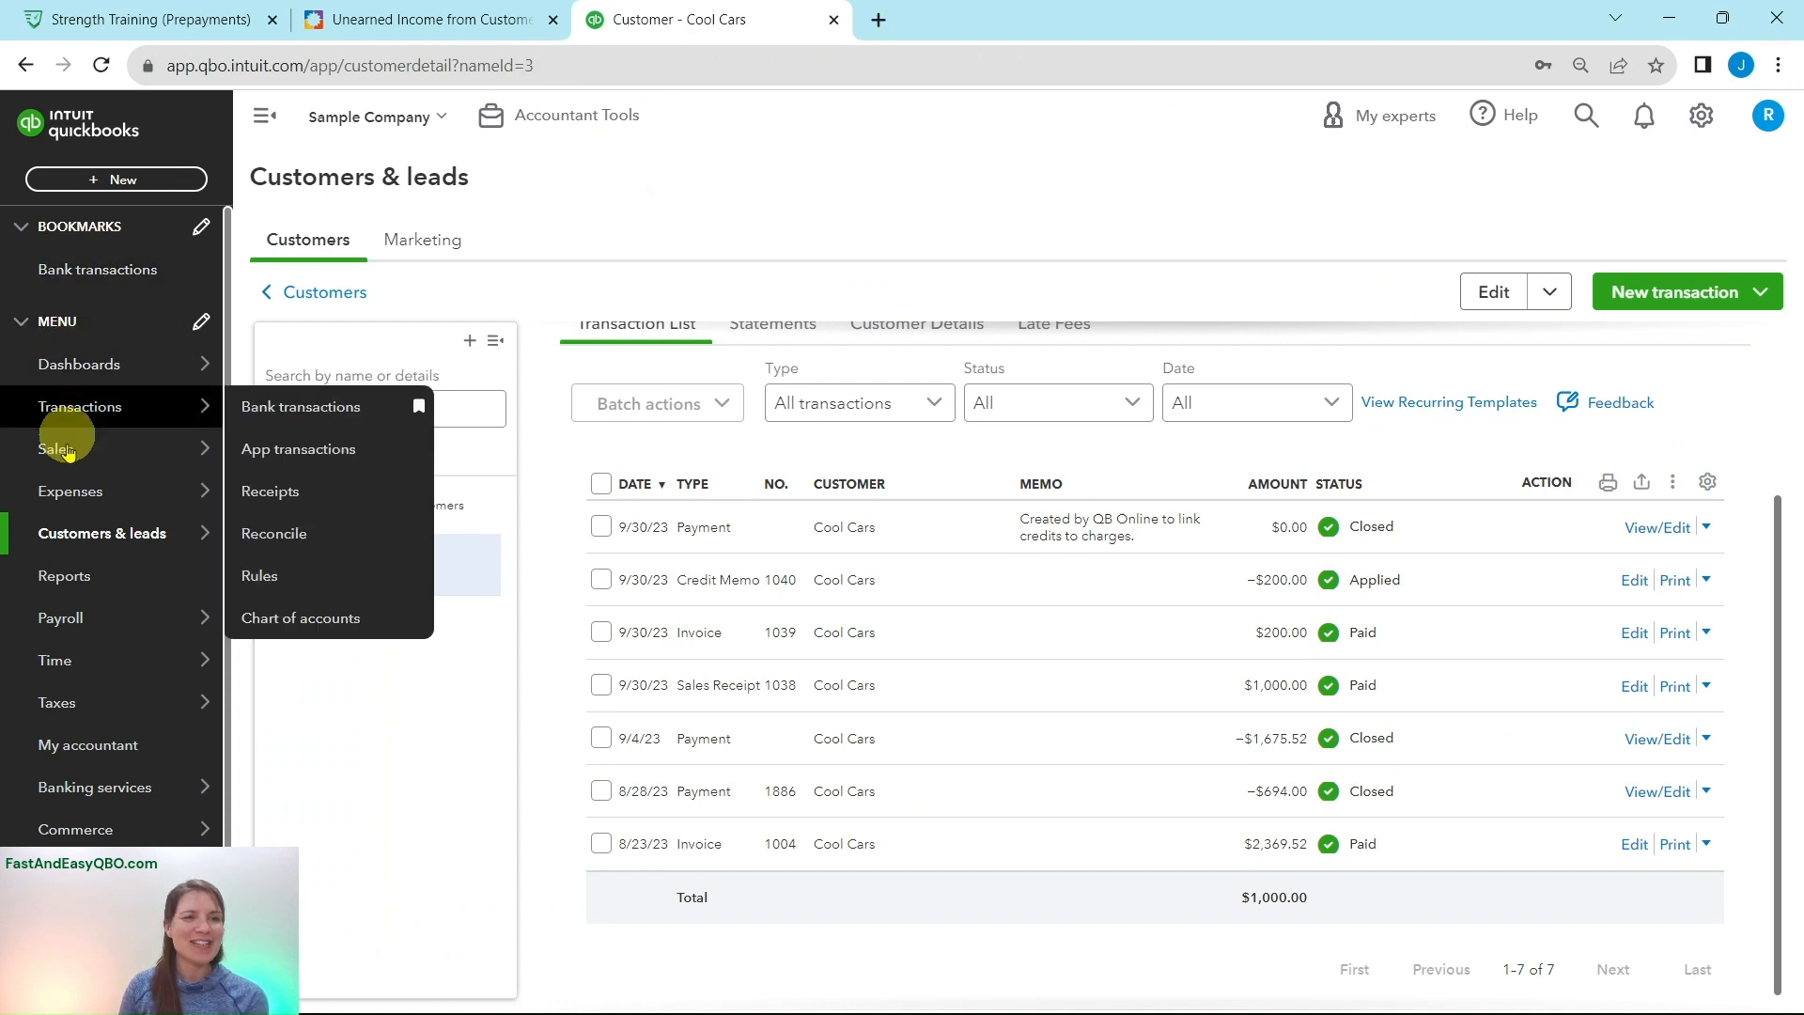
{"action": "left_click", "coordinate": [63, 577]}
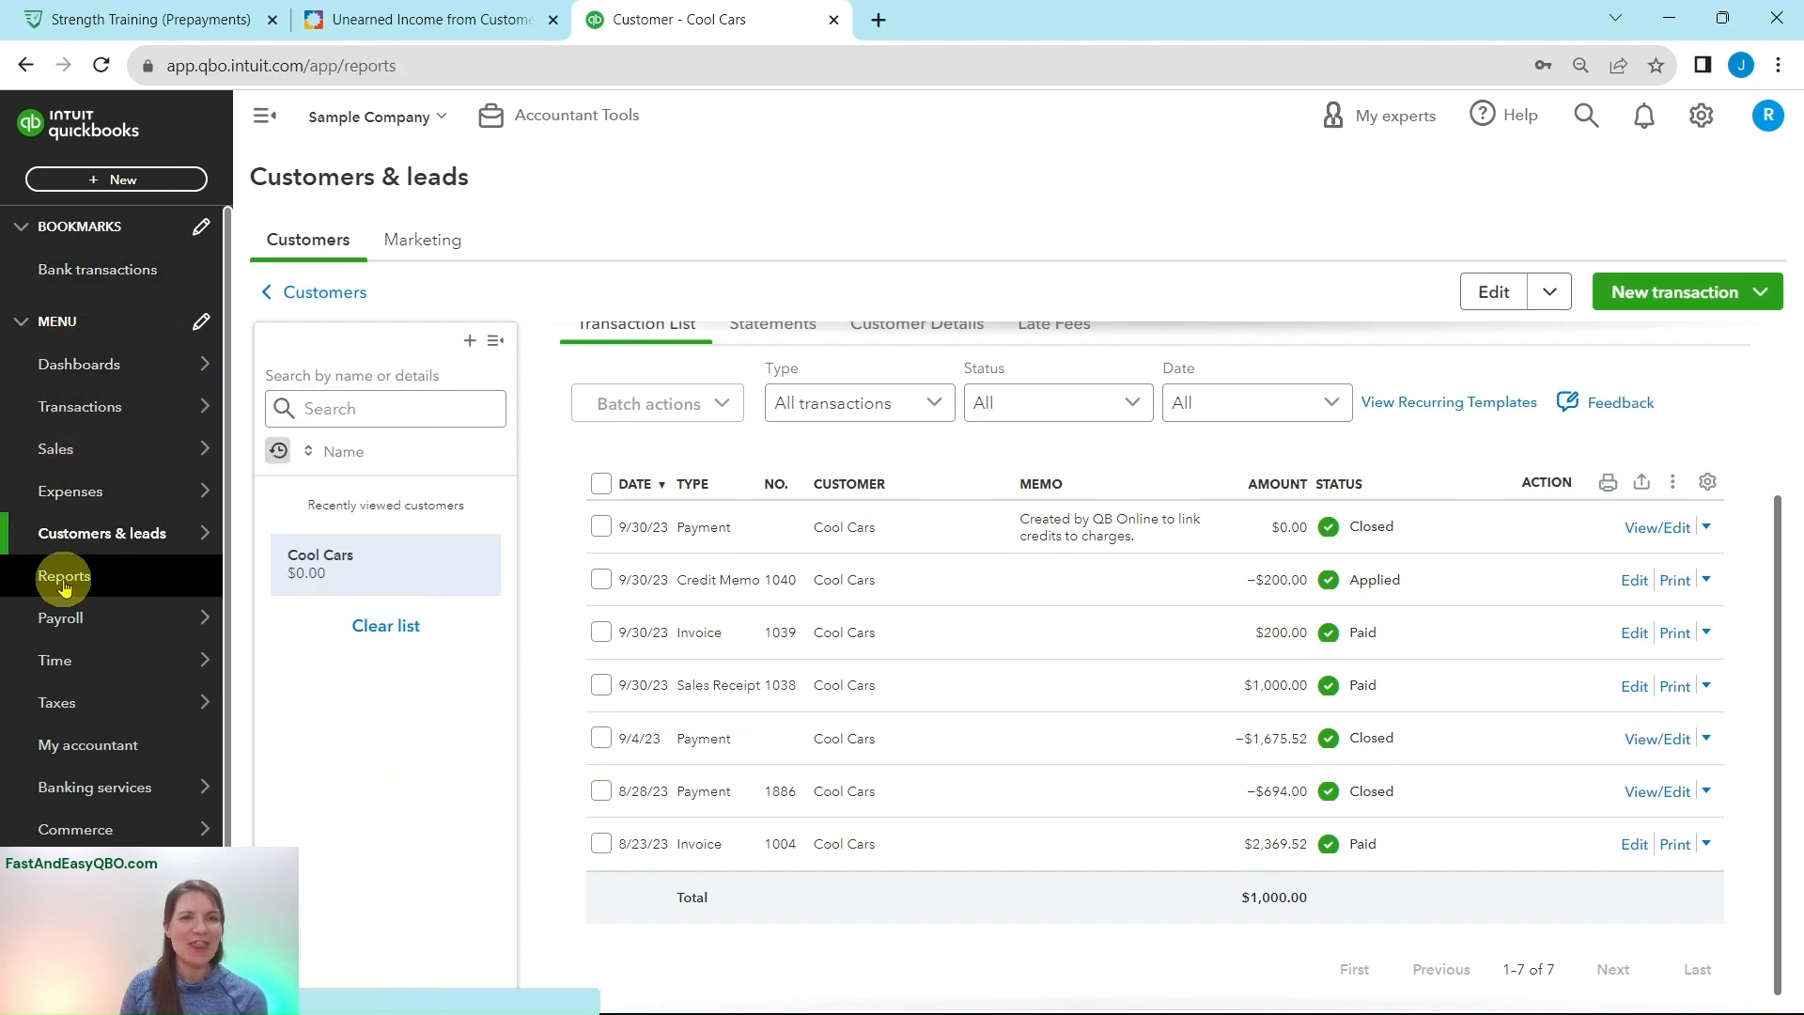
Step: Read Step 2 of the Reporting section, and open the Balance Sheet report in QuickBooks
{"action": "left_click", "coordinate": [404, 19]}
{"action": "left_click", "coordinate": [165, 494]}
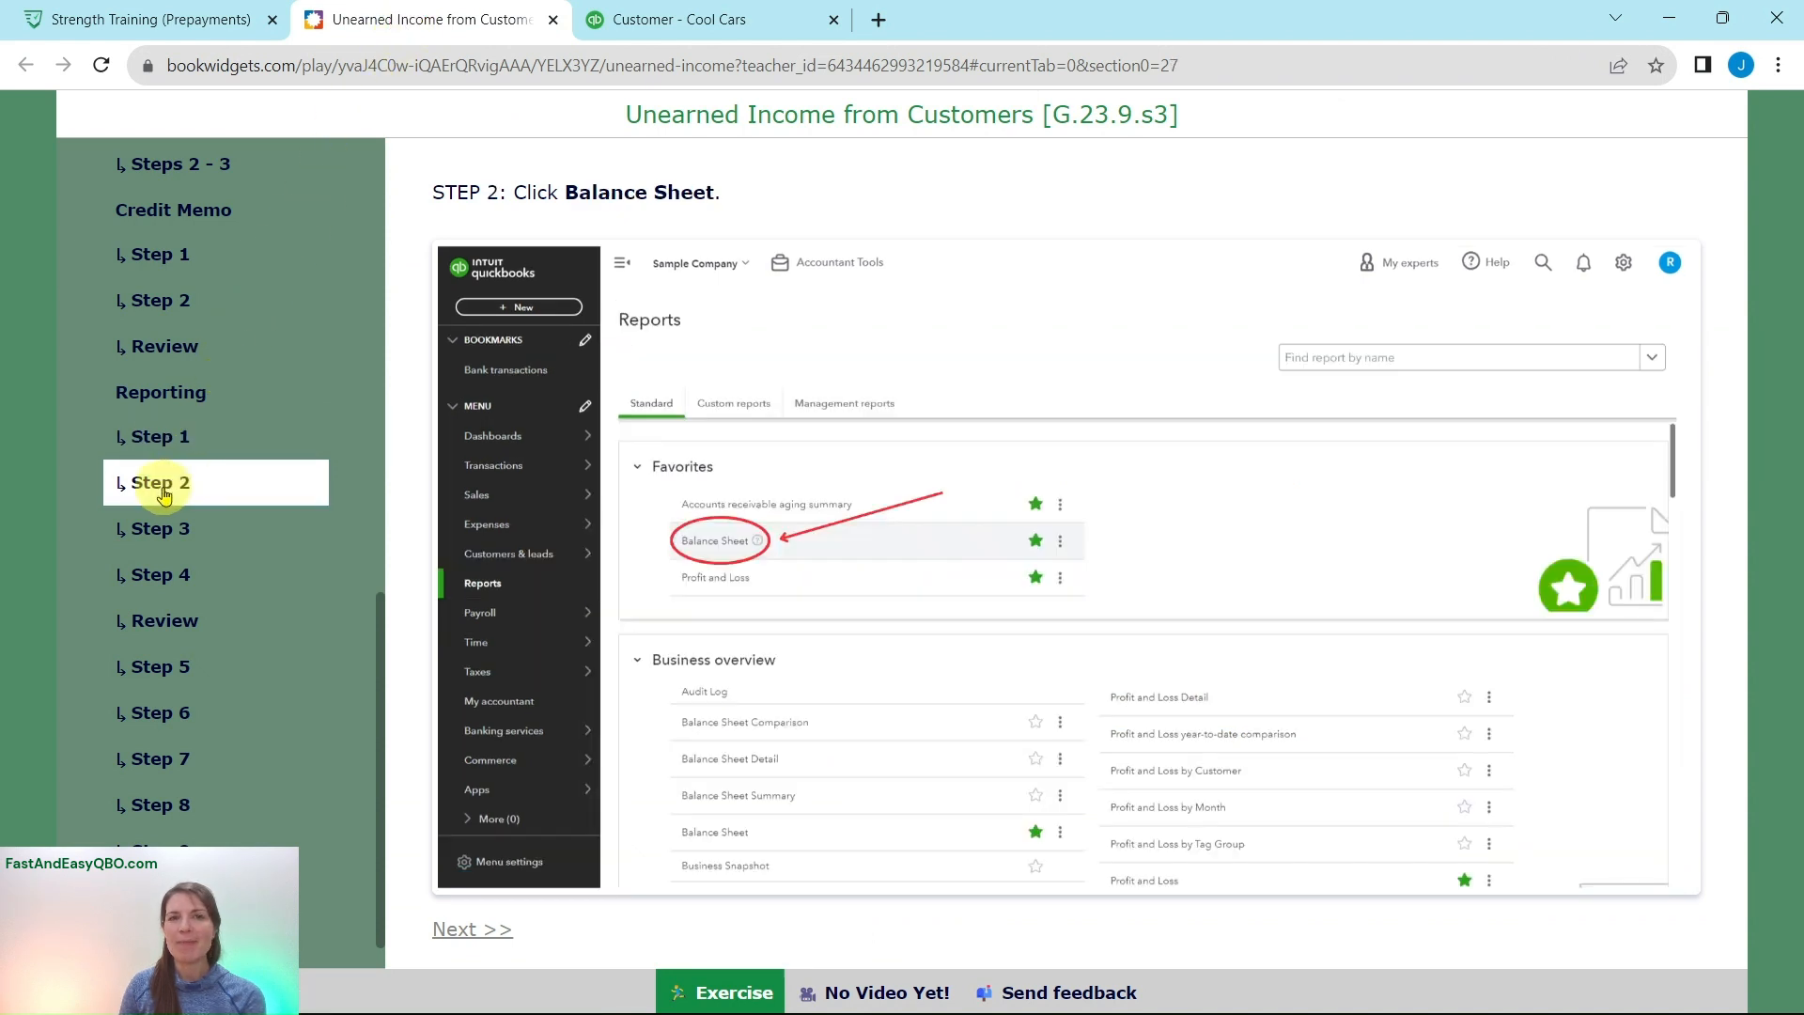
{"action": "left_click", "coordinate": [728, 20]}
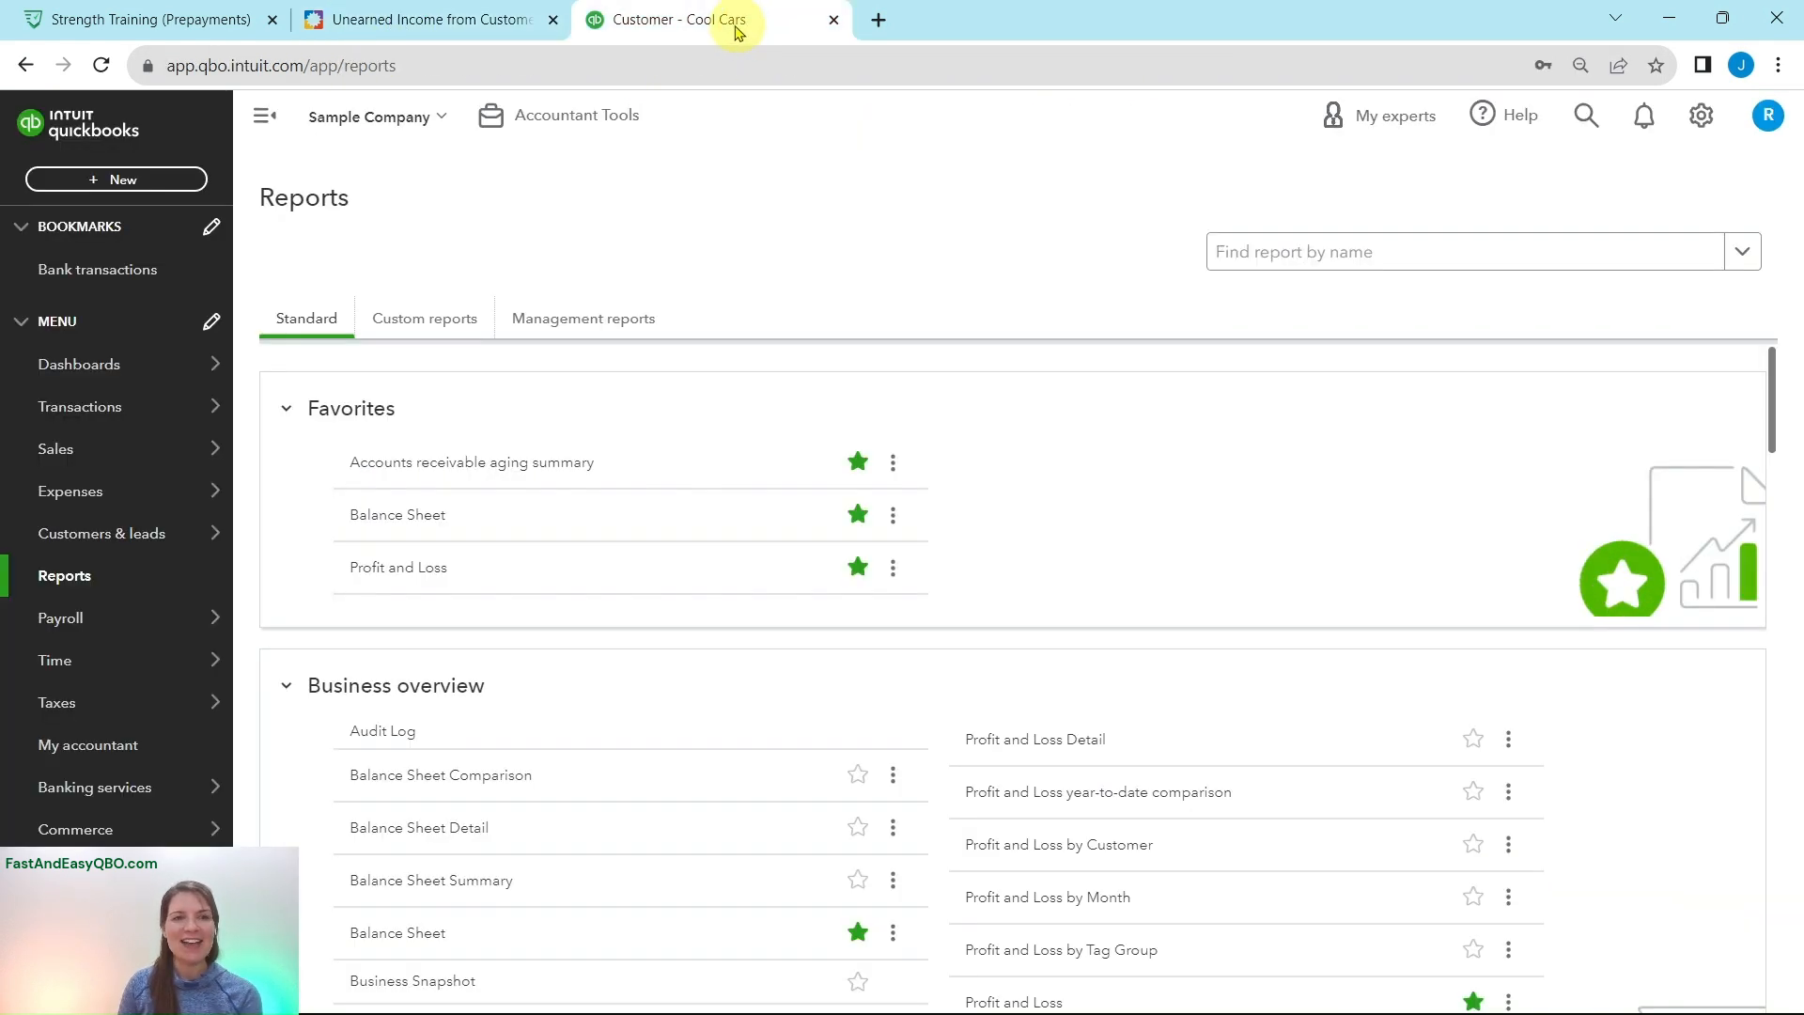
{"action": "left_click", "coordinate": [419, 520]}
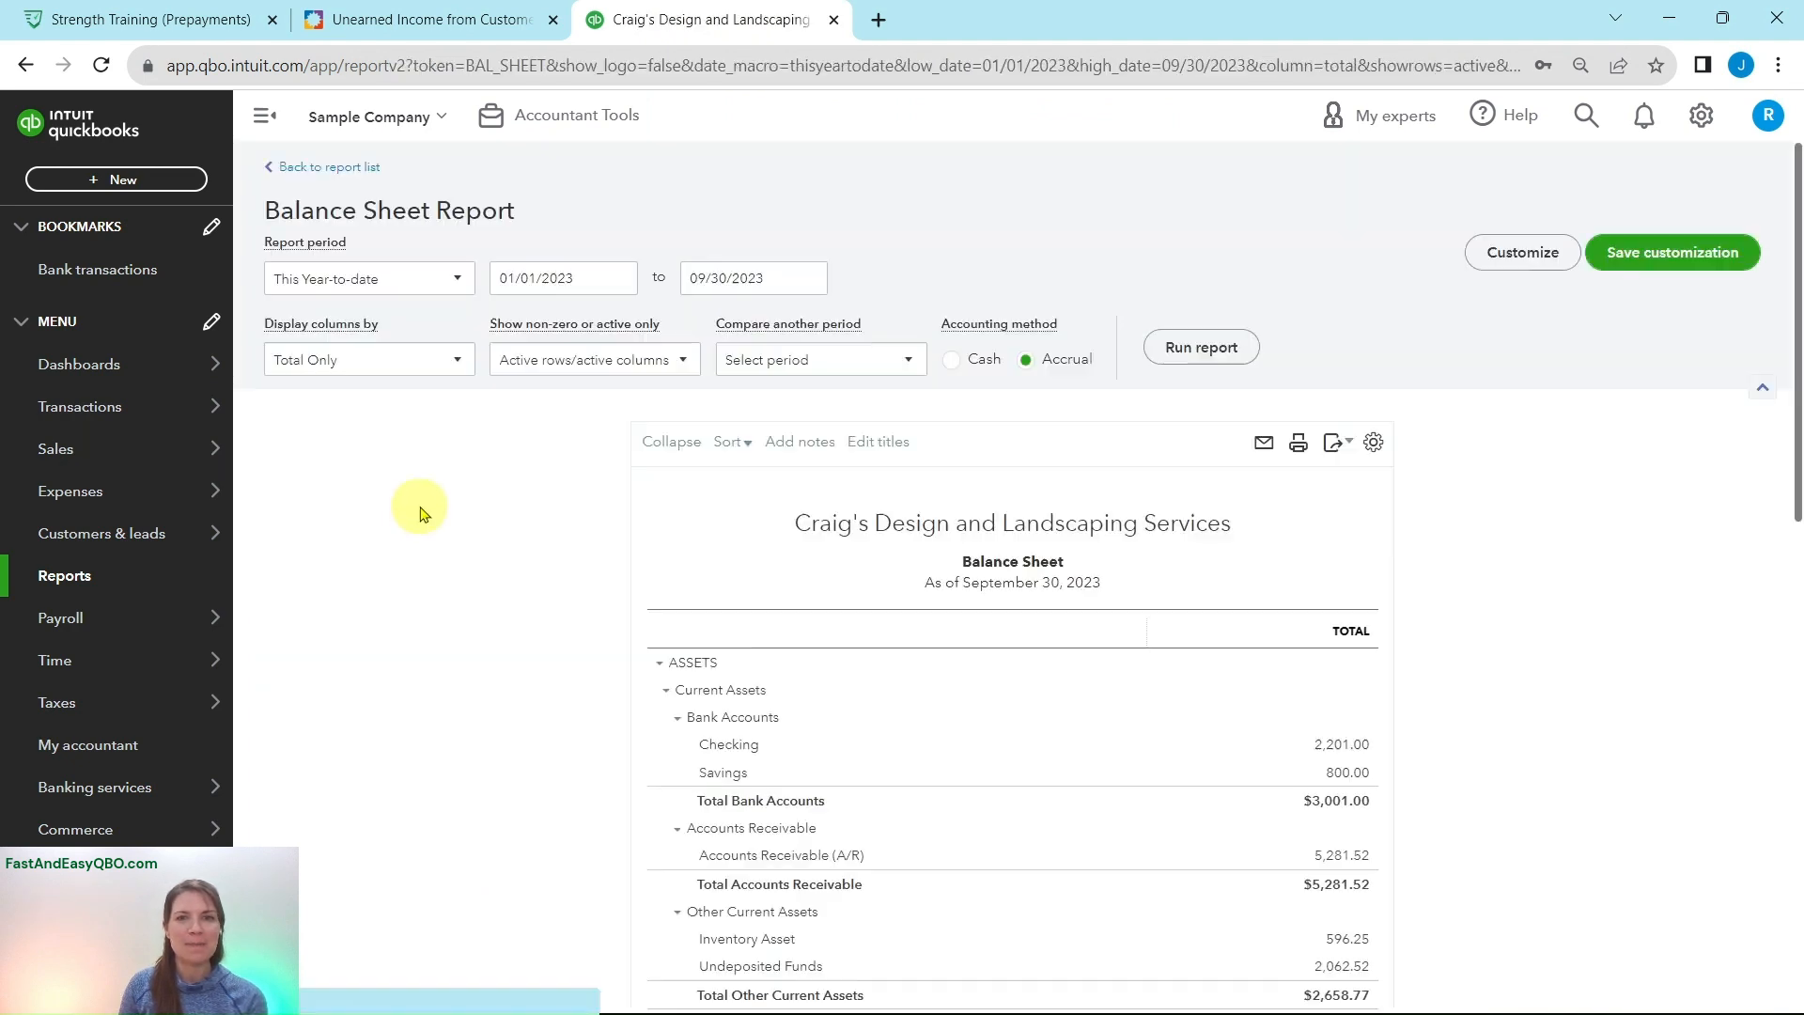
{"action": "scroll", "coordinate": [419, 511], "scroll_direction": "down", "scroll_amount": 3}
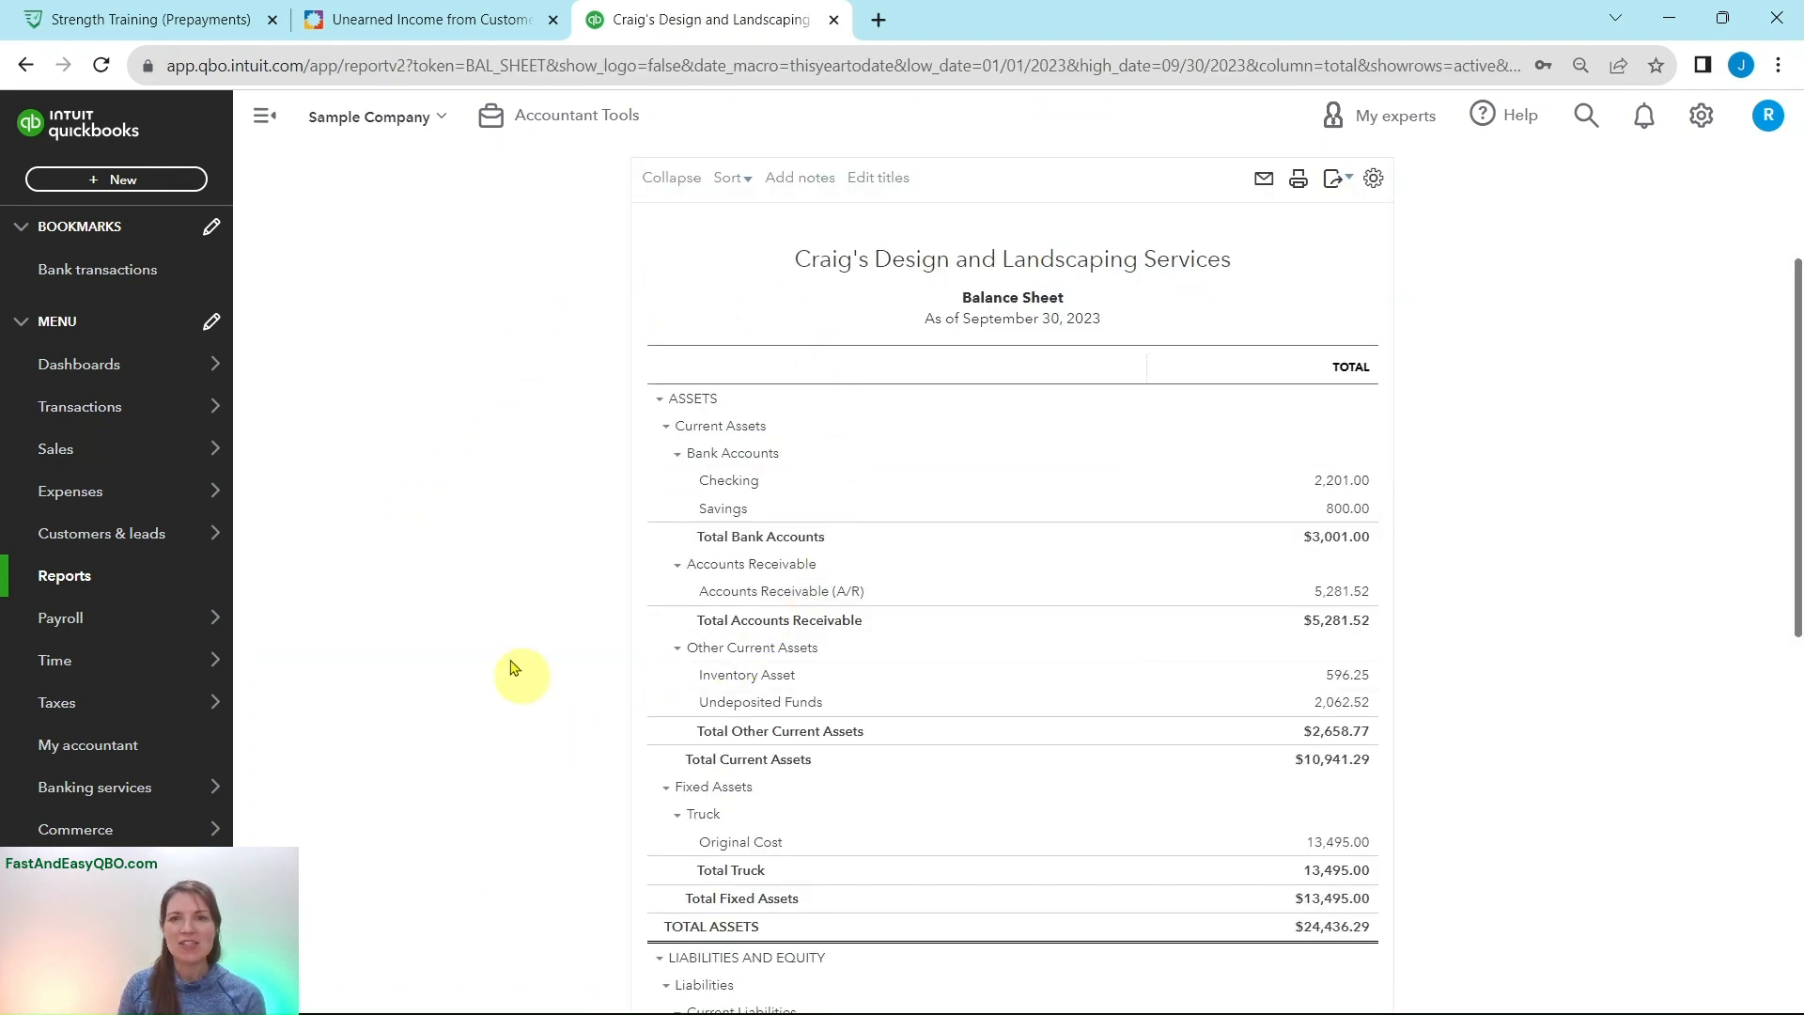
Step: Read Step 3 of the Reporting section, and open the transaction details behind the Customer Deposits amount on the QuickBooks Balance Sheet
{"action": "left_click", "coordinate": [374, 20]}
{"action": "left_click", "coordinate": [193, 526]}
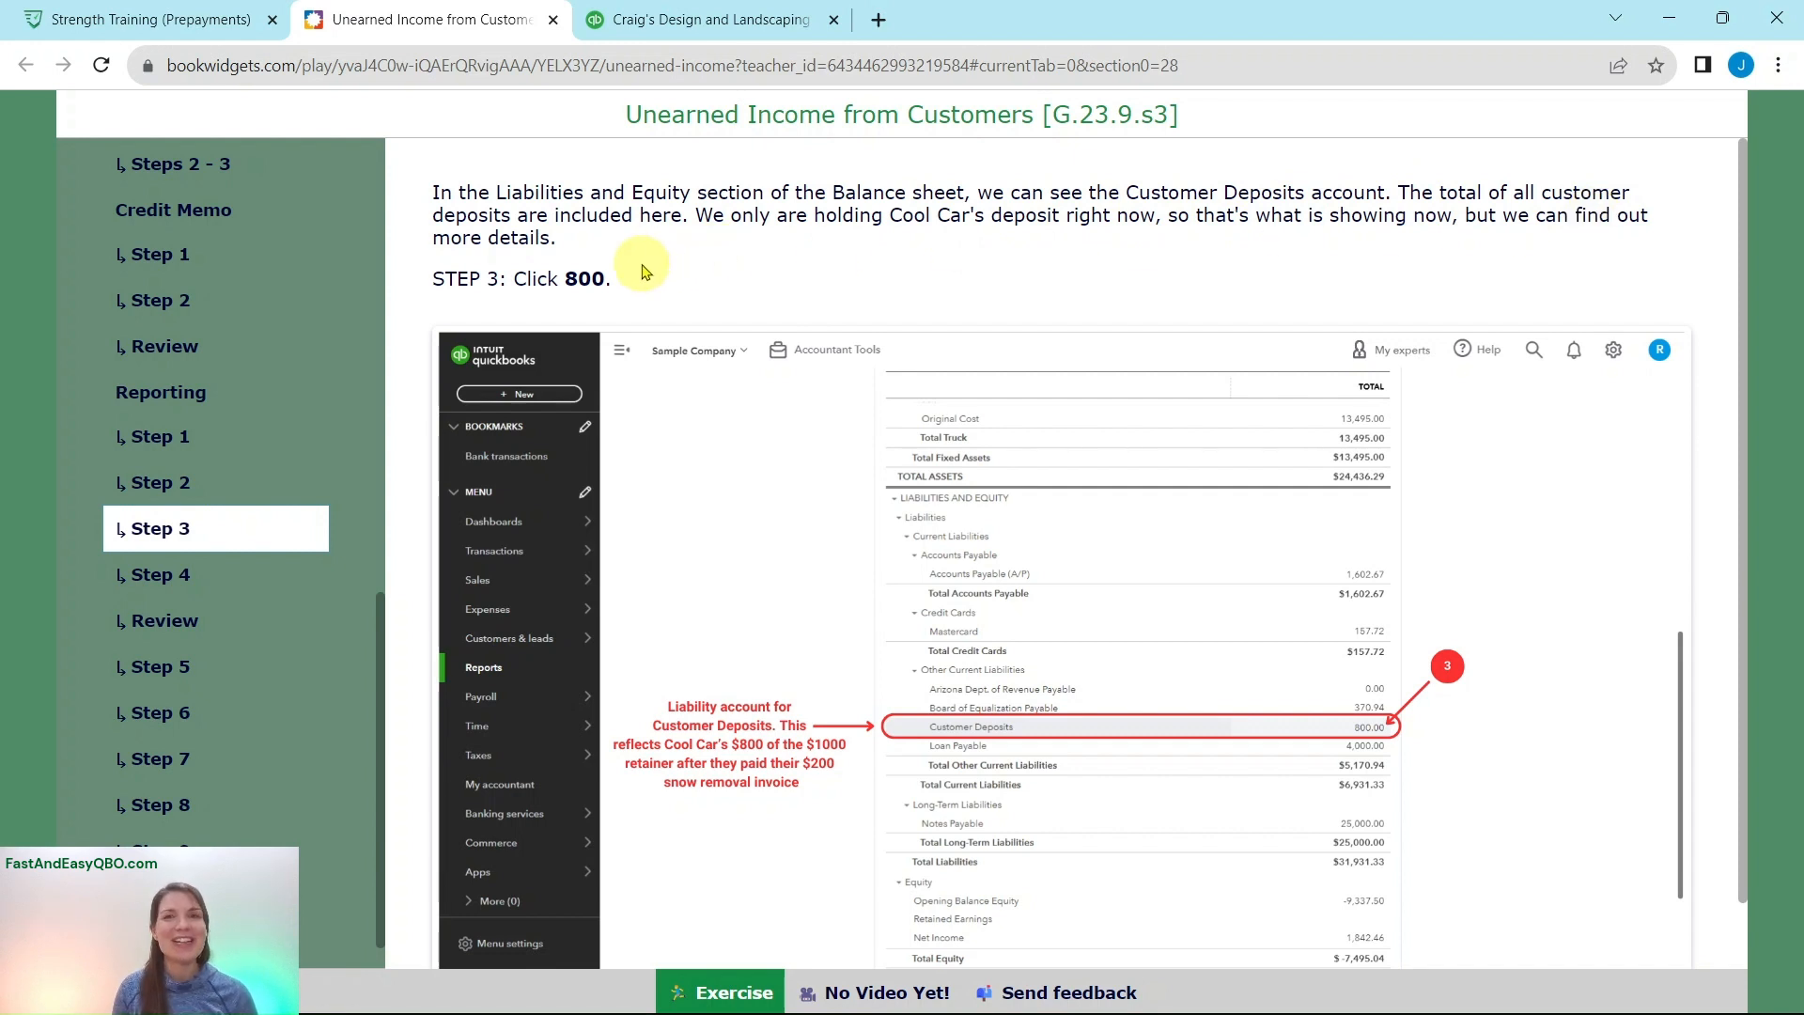
{"action": "left_click", "coordinate": [739, 19]}
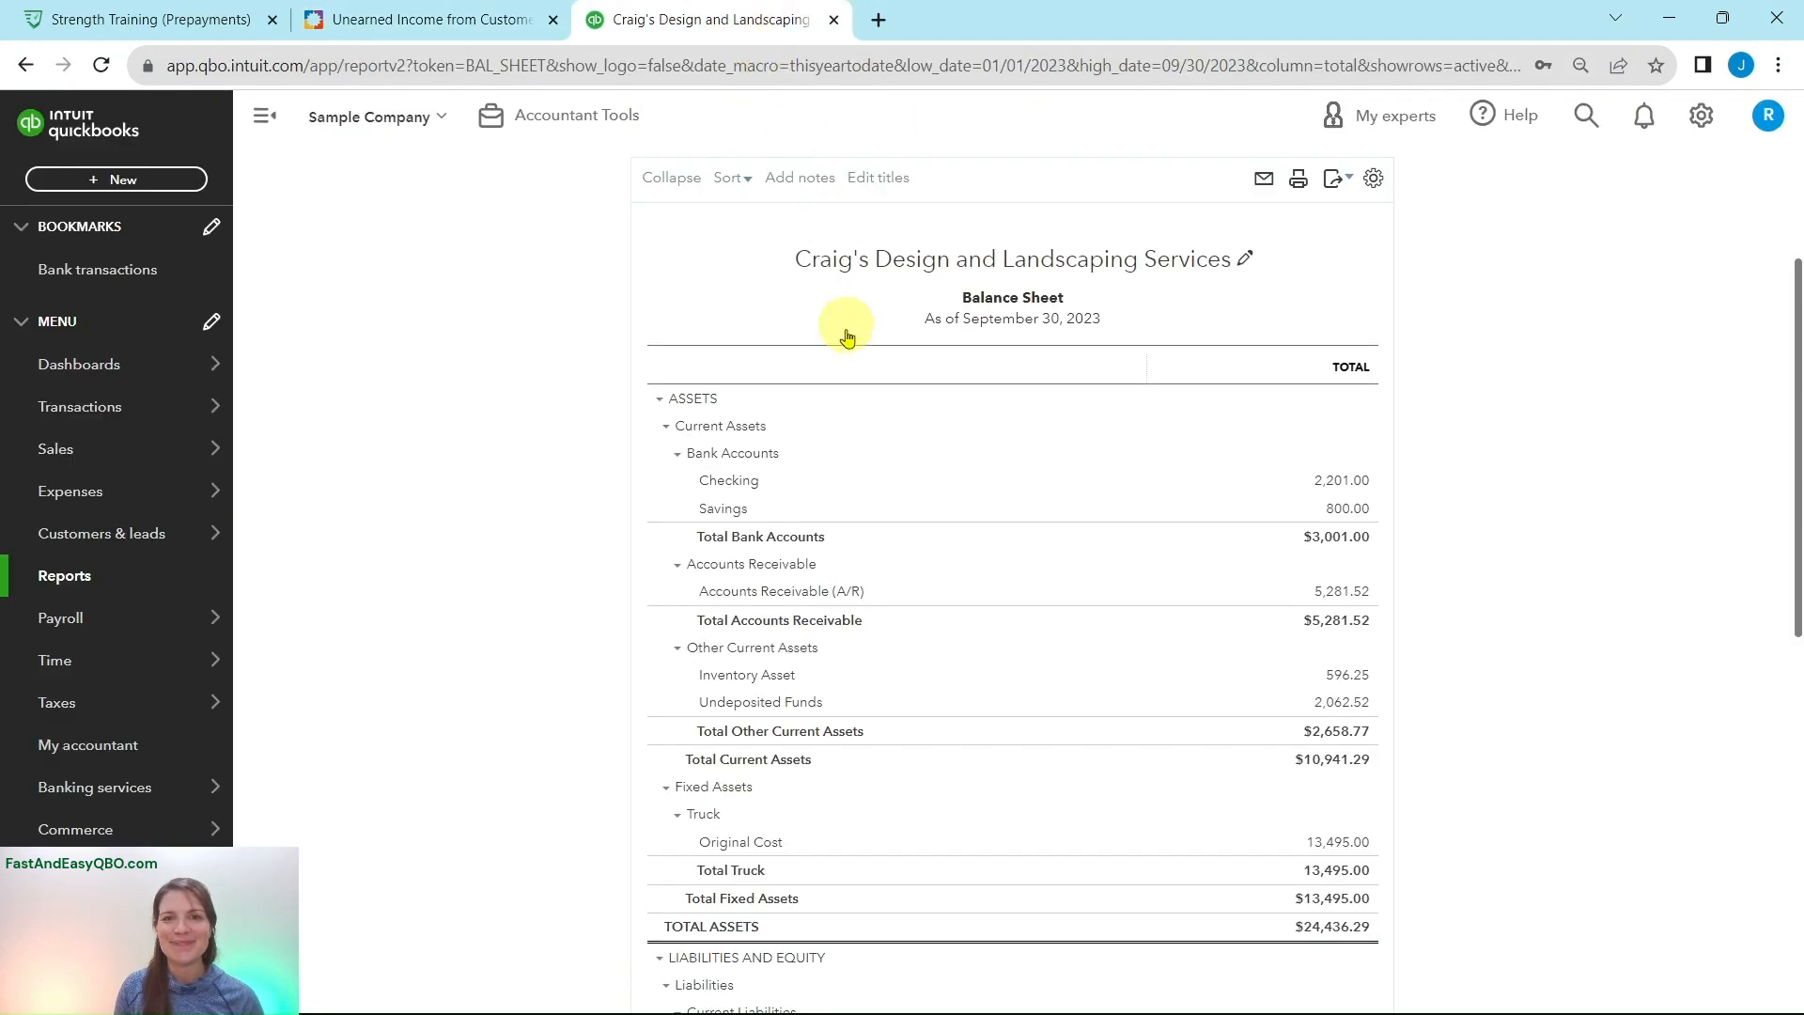
{"action": "scroll", "coordinate": [603, 313], "scroll_direction": "down", "scroll_amount": 1}
{"action": "scroll", "coordinate": [587, 299], "scroll_direction": "down", "scroll_amount": 7}
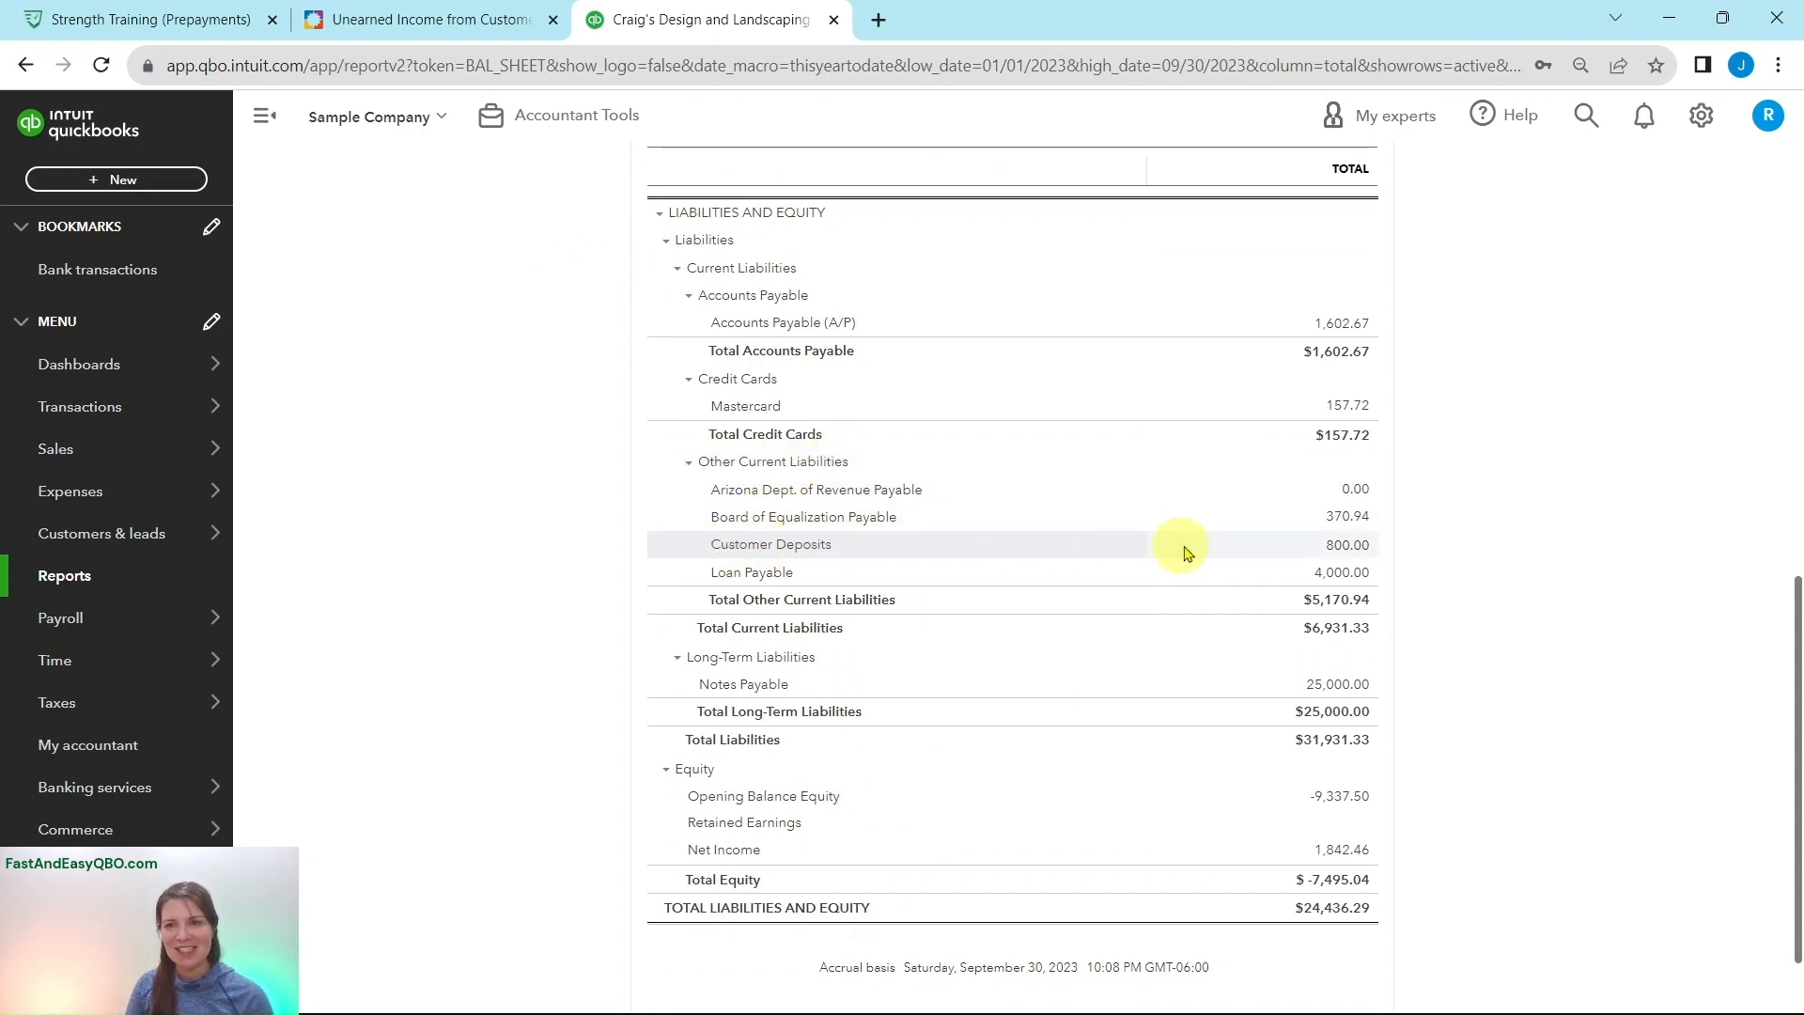
{"action": "left_click", "coordinate": [1346, 545]}
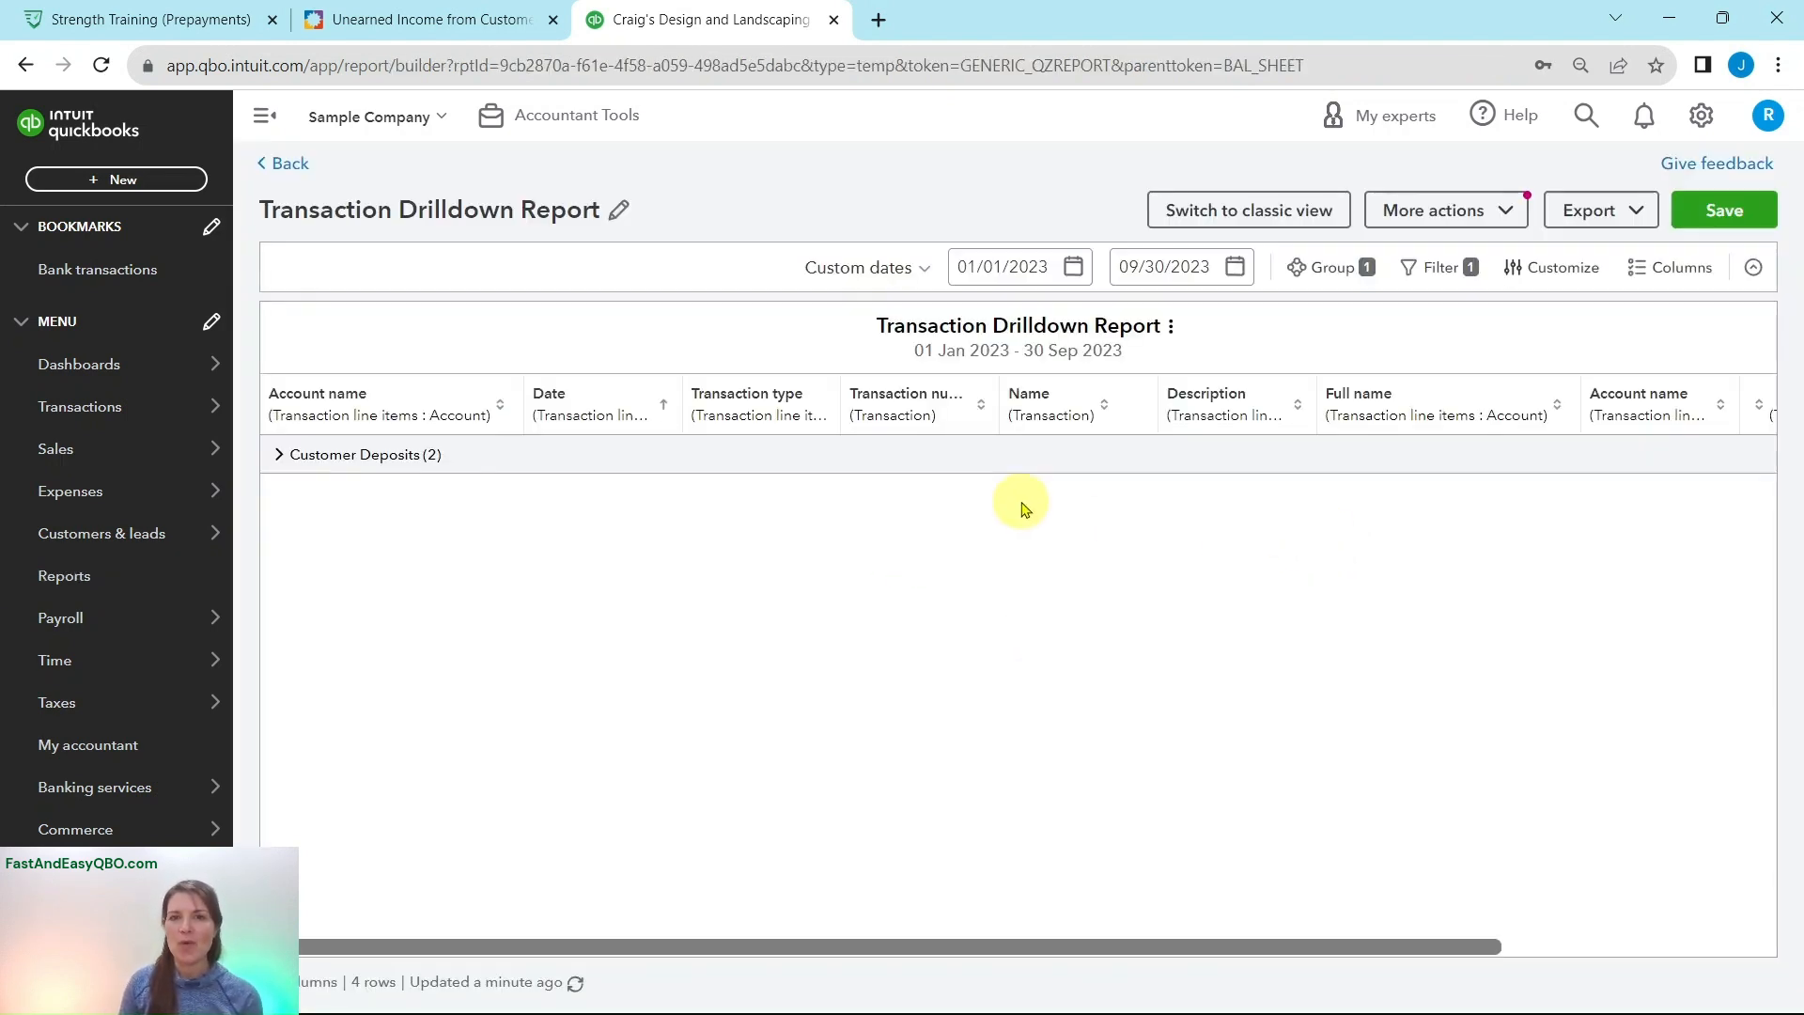
Step: Read Step 4 of the Reporting section, and switch the Customer Deposits Transaction Drilldown Report to classic view in QuickBooks
{"action": "left_click", "coordinate": [460, 31]}
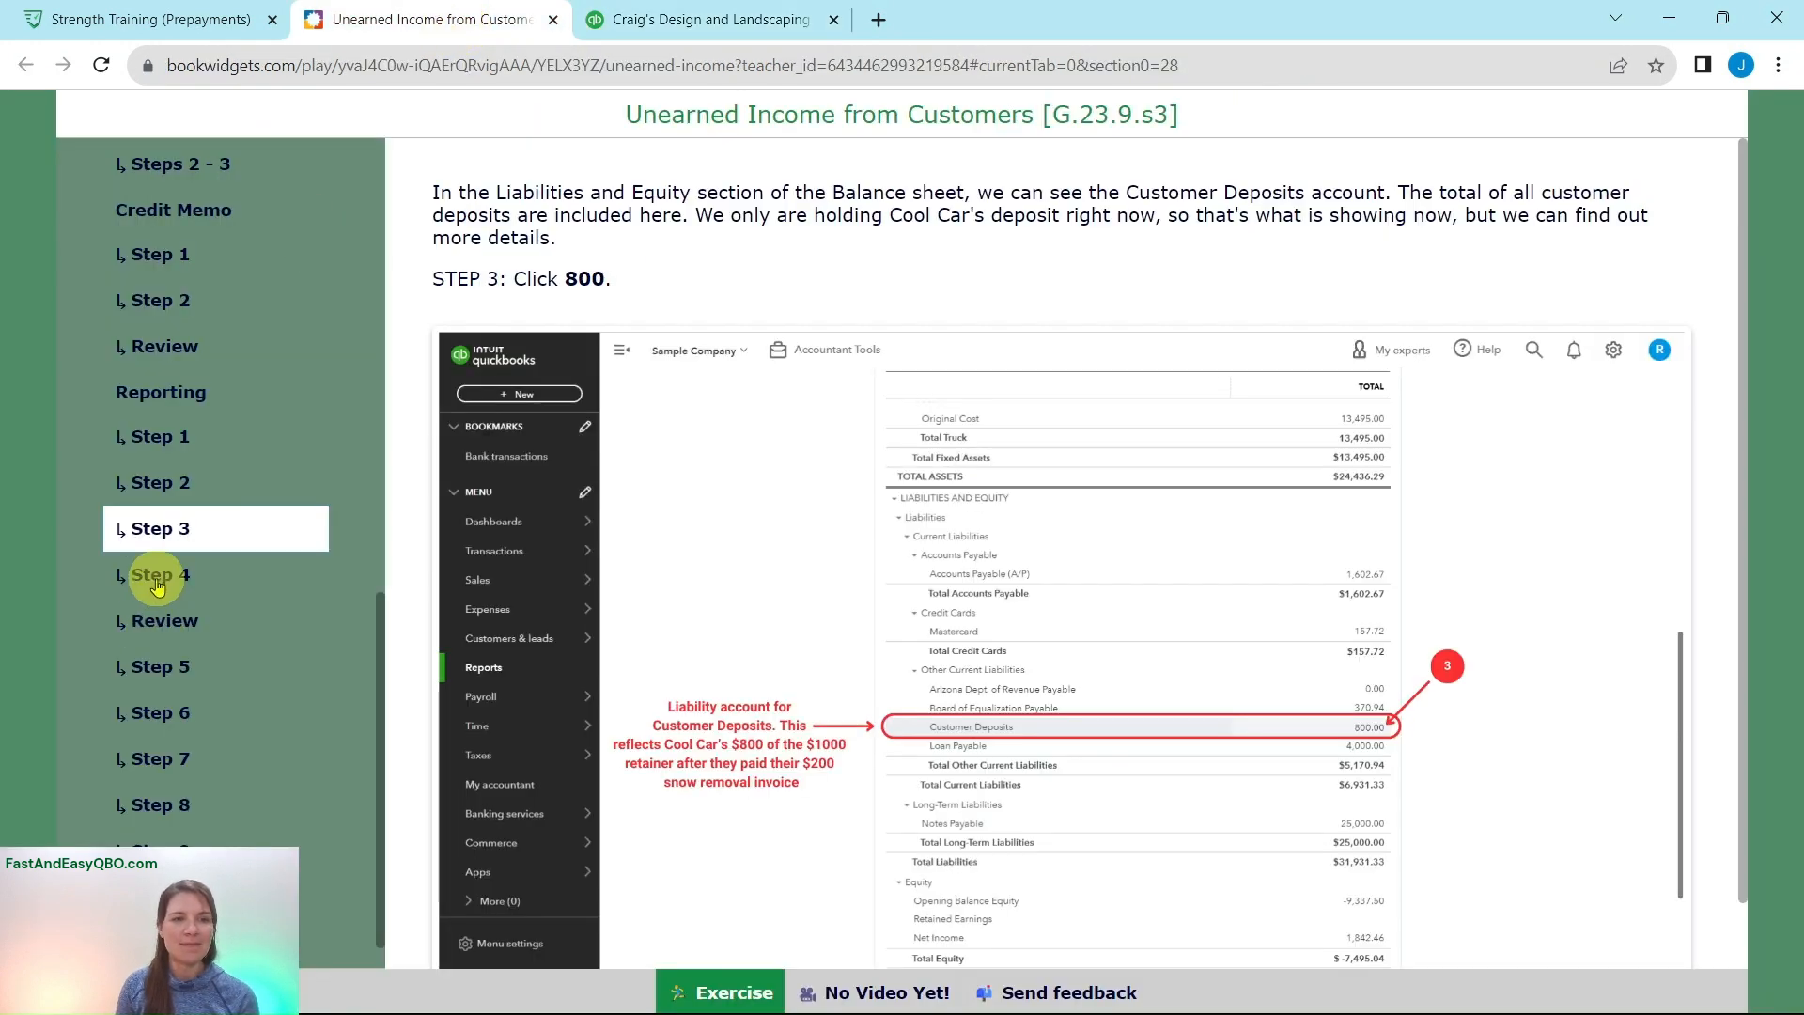
{"action": "left_click", "coordinate": [157, 574]}
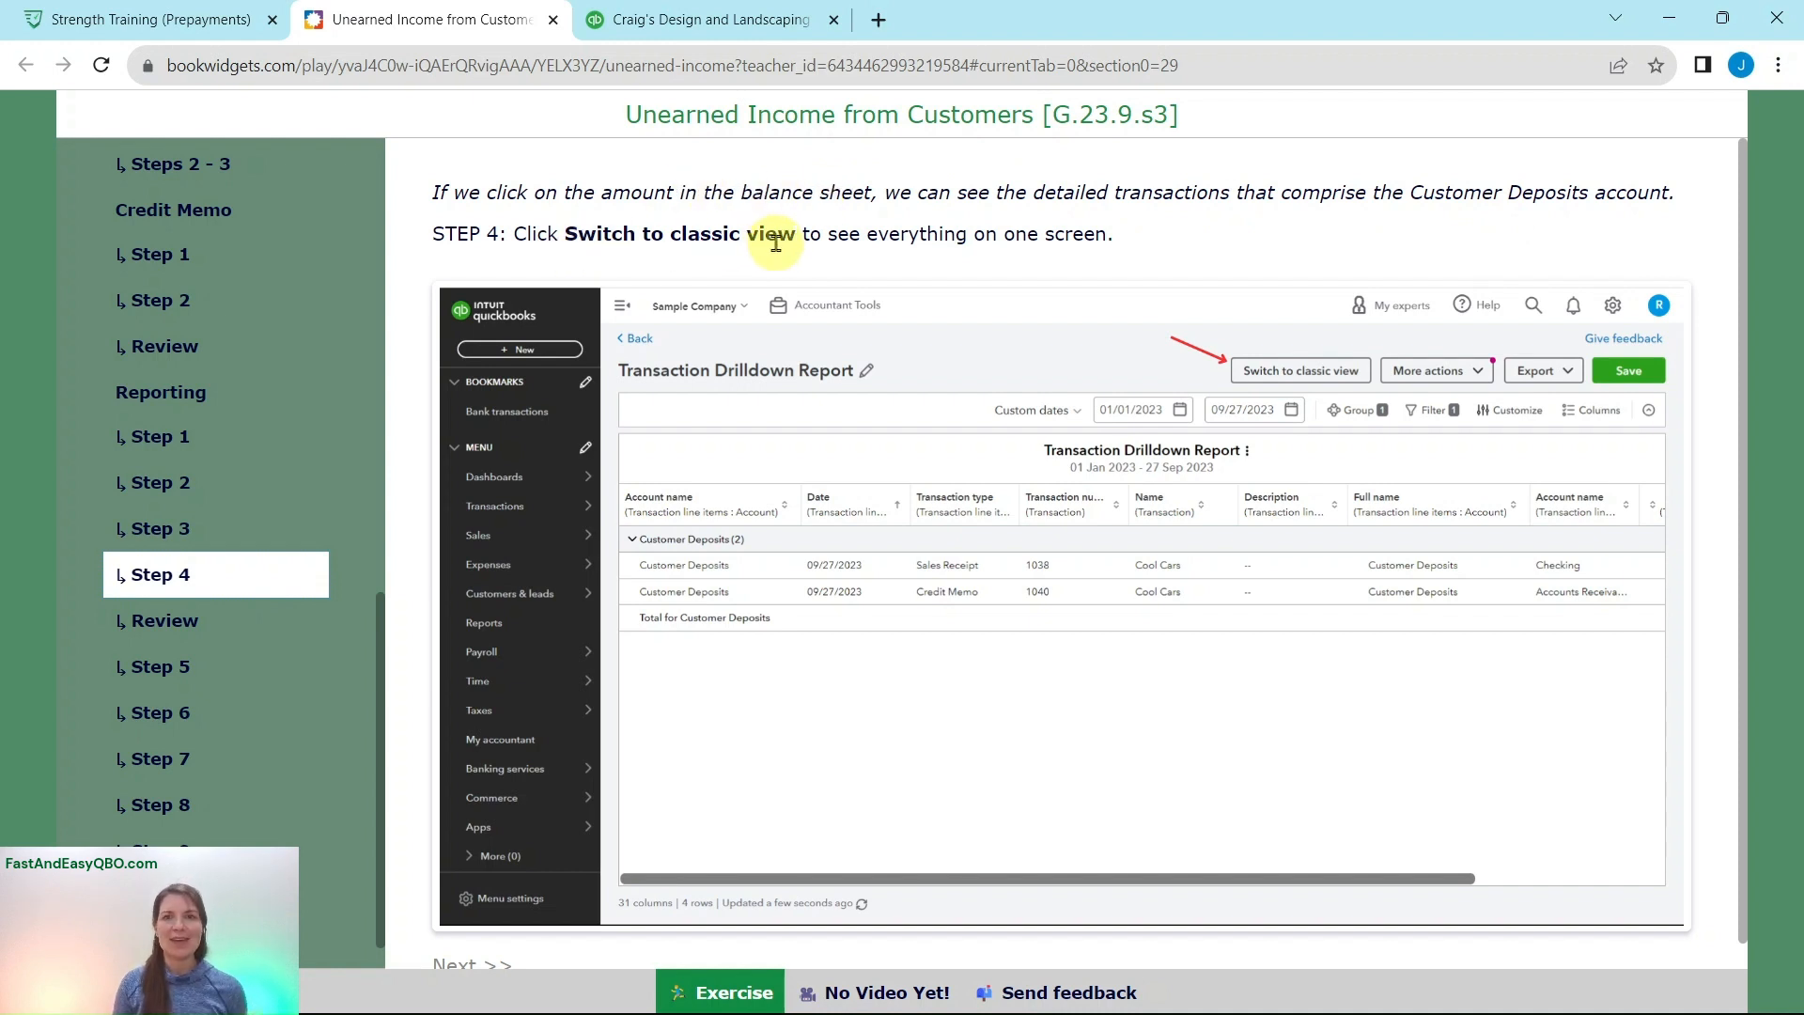
{"action": "left_click", "coordinate": [705, 20]}
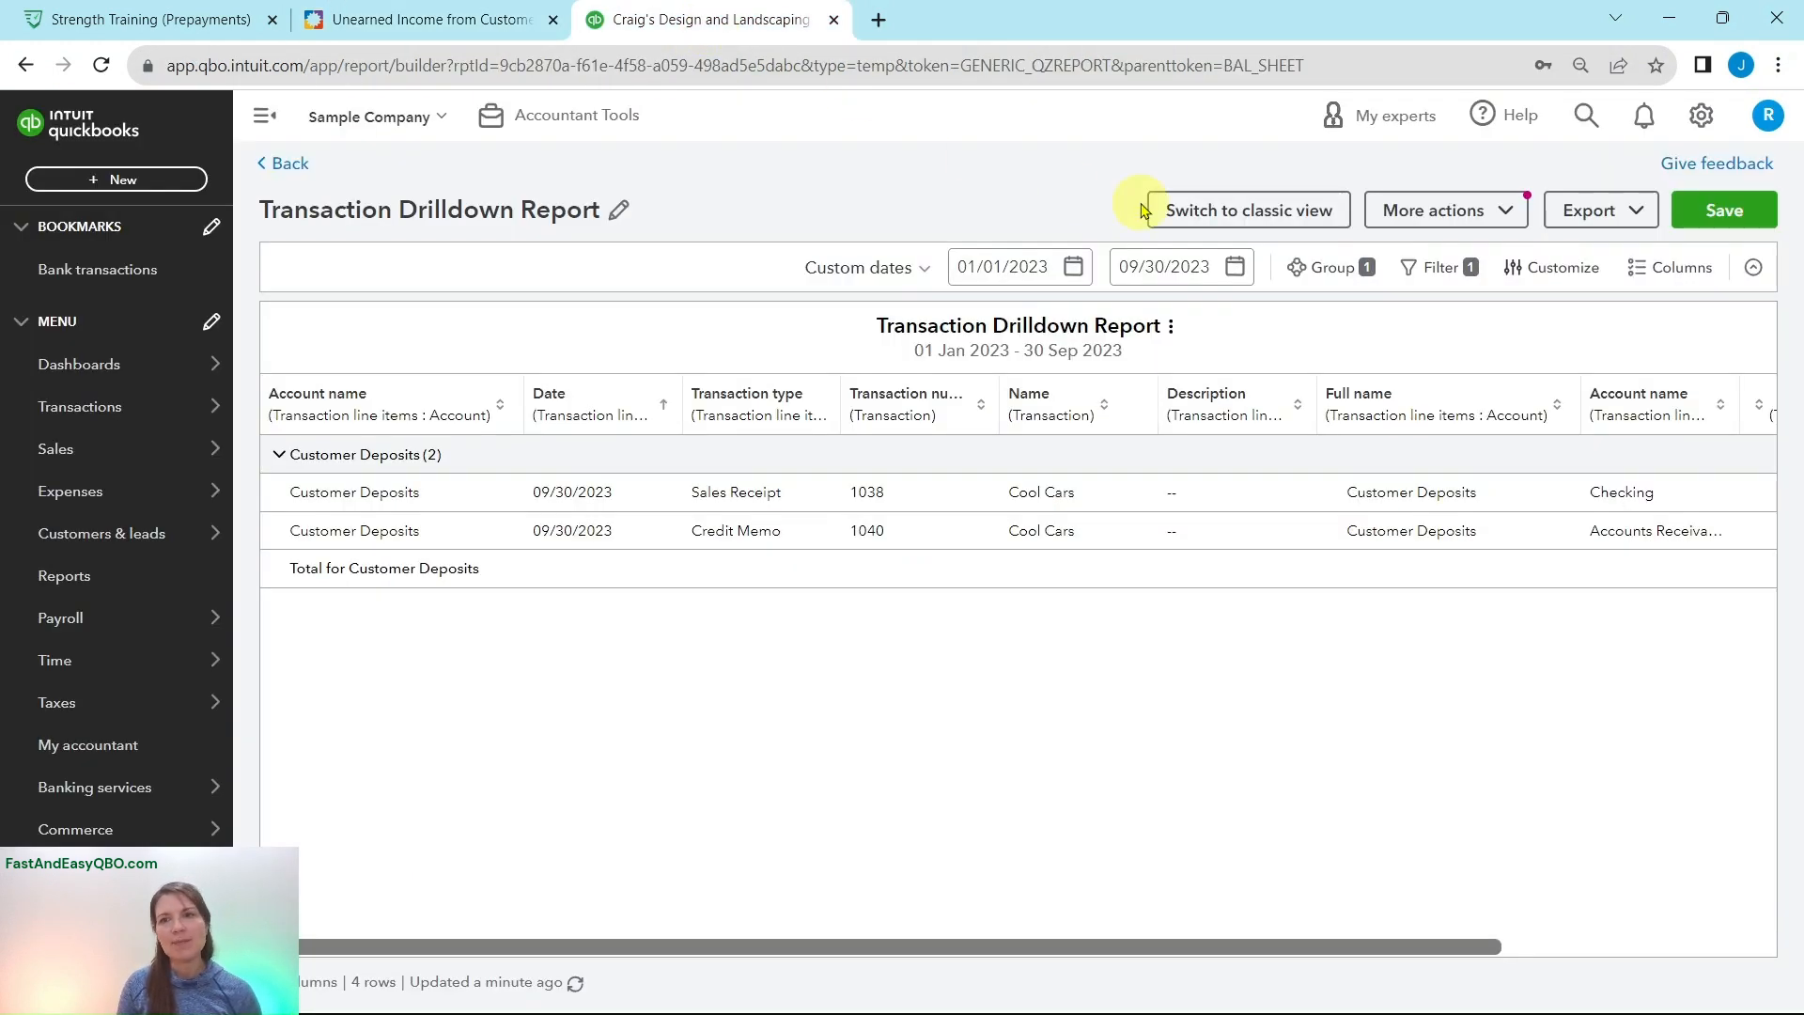
{"action": "left_click", "coordinate": [1228, 216]}
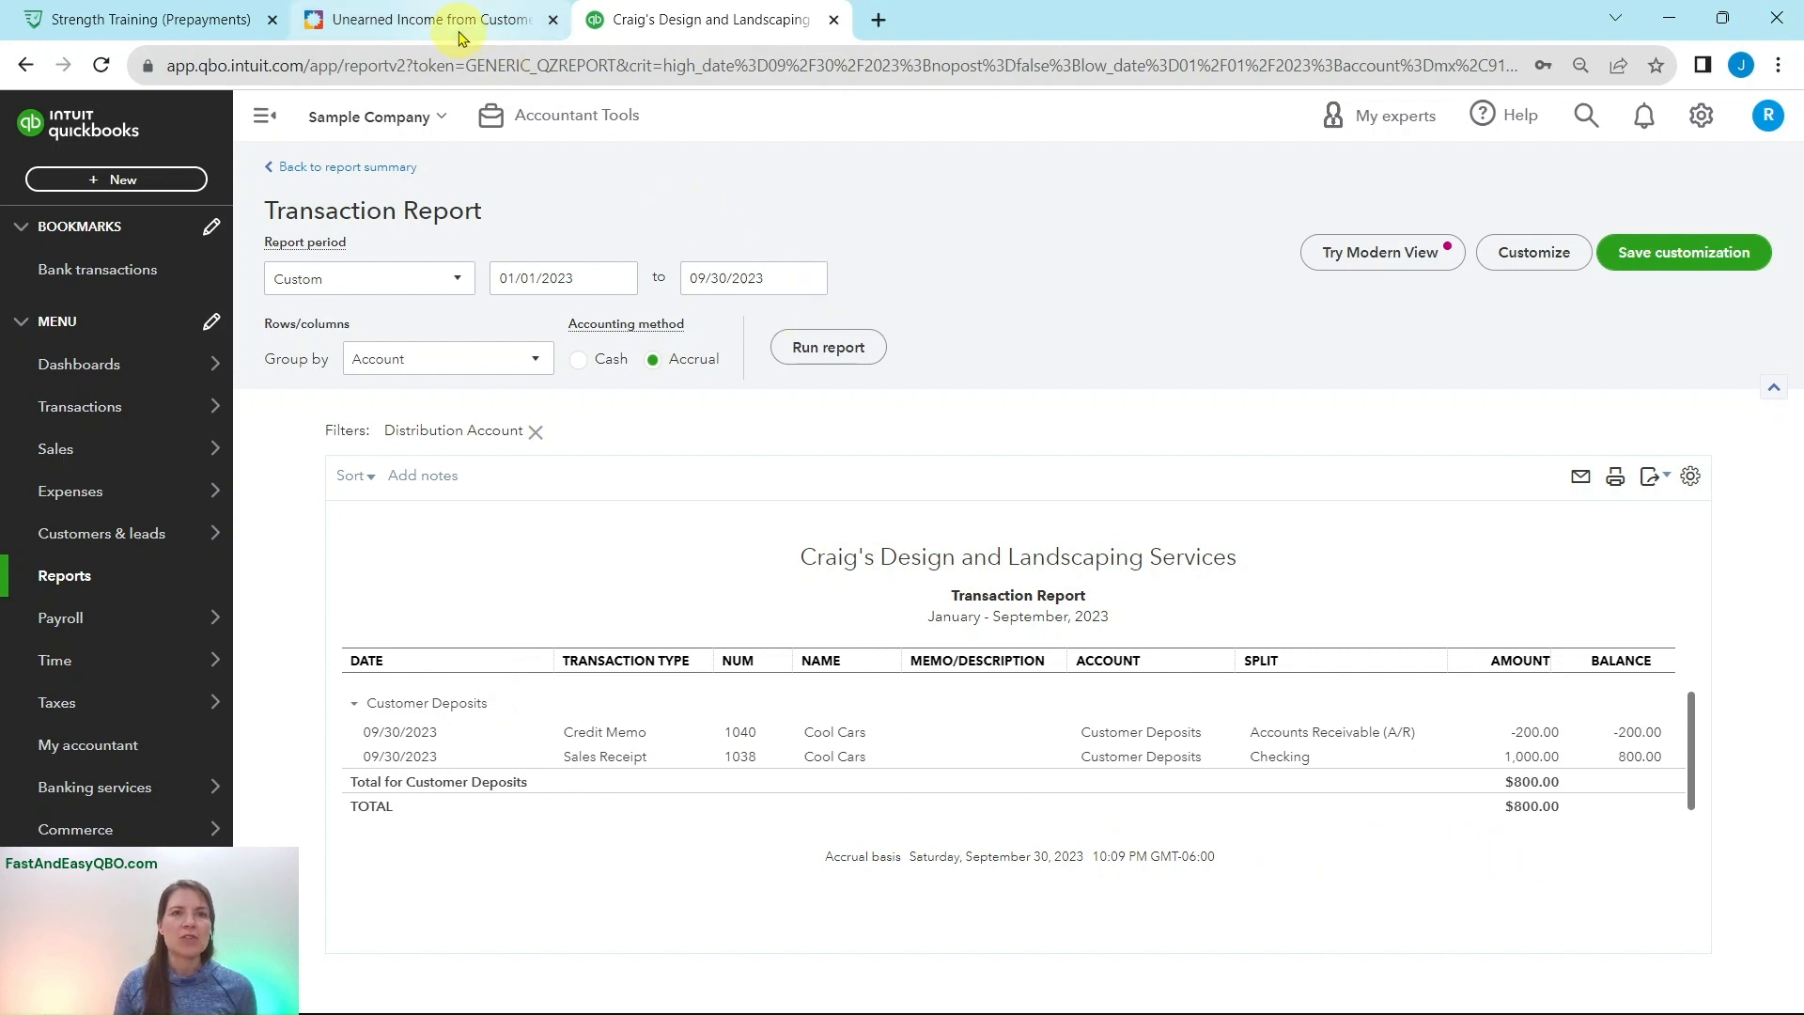
Step: Read the Review page after Step 4 of the Reporting section, and compare it with the Transaction Report in QuickBooks
{"action": "mouse_move", "coordinate": [459, 37]}
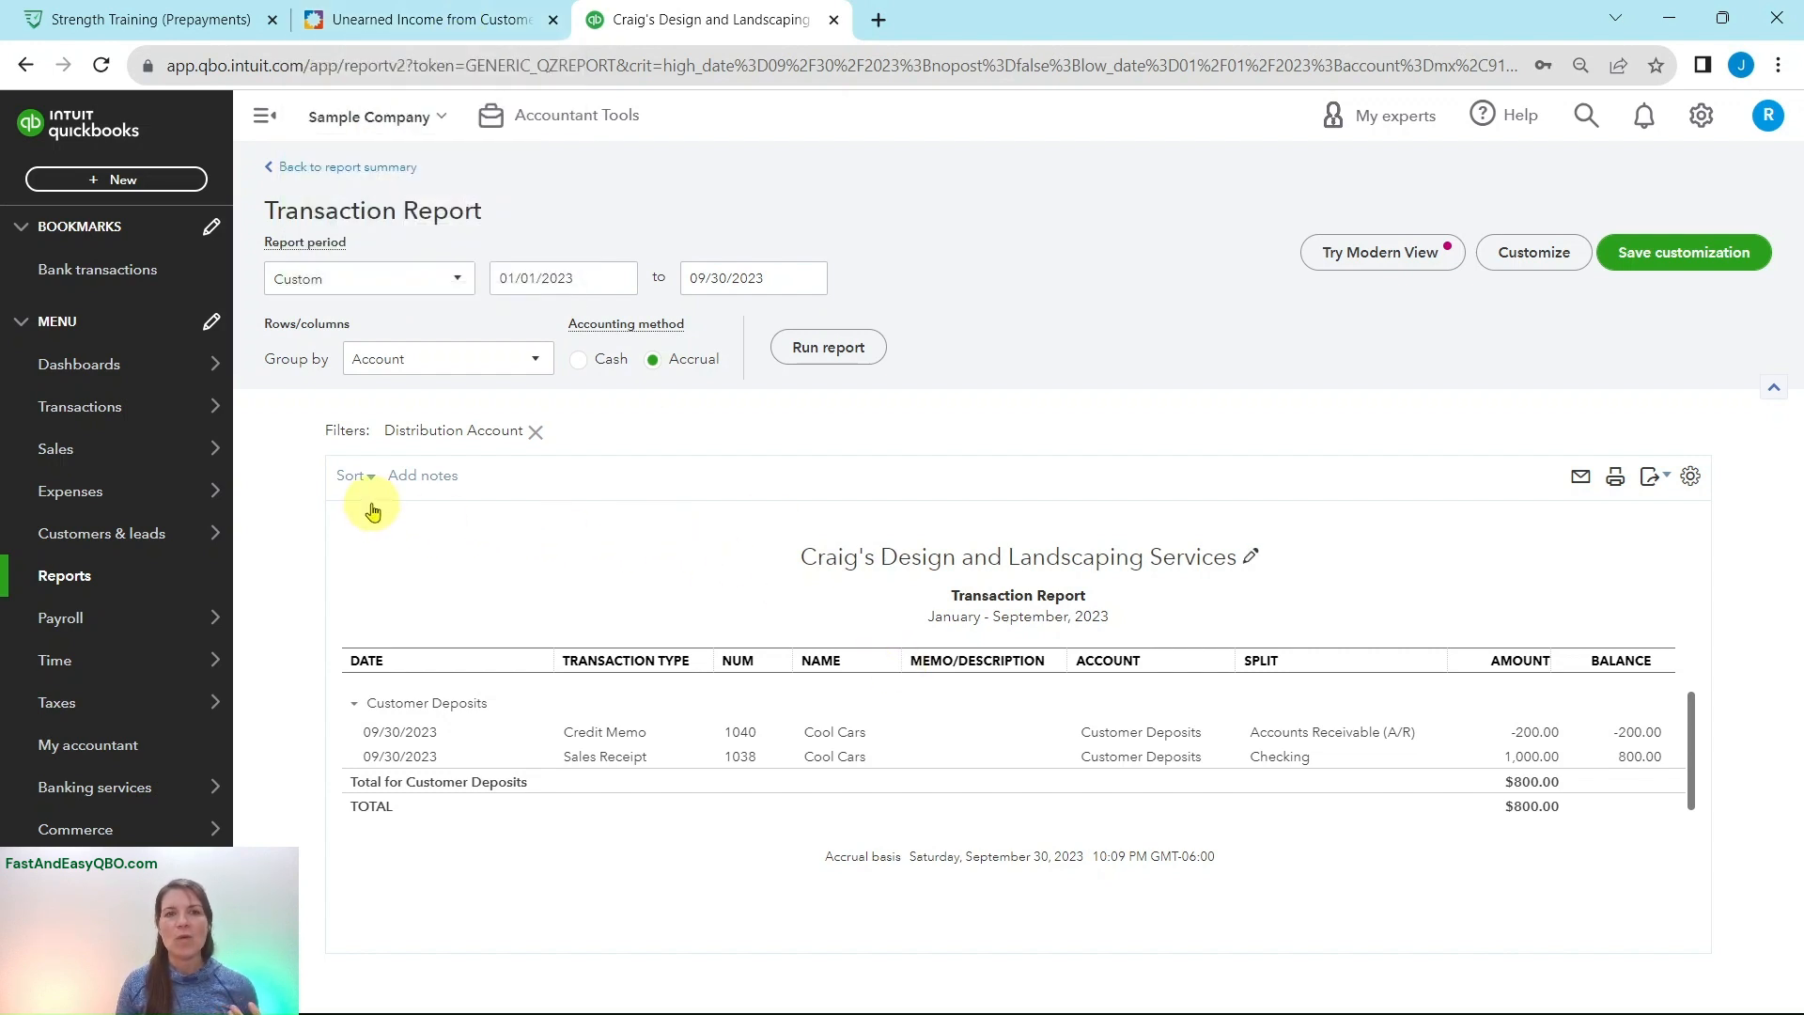
{"action": "left_click", "coordinate": [440, 19]}
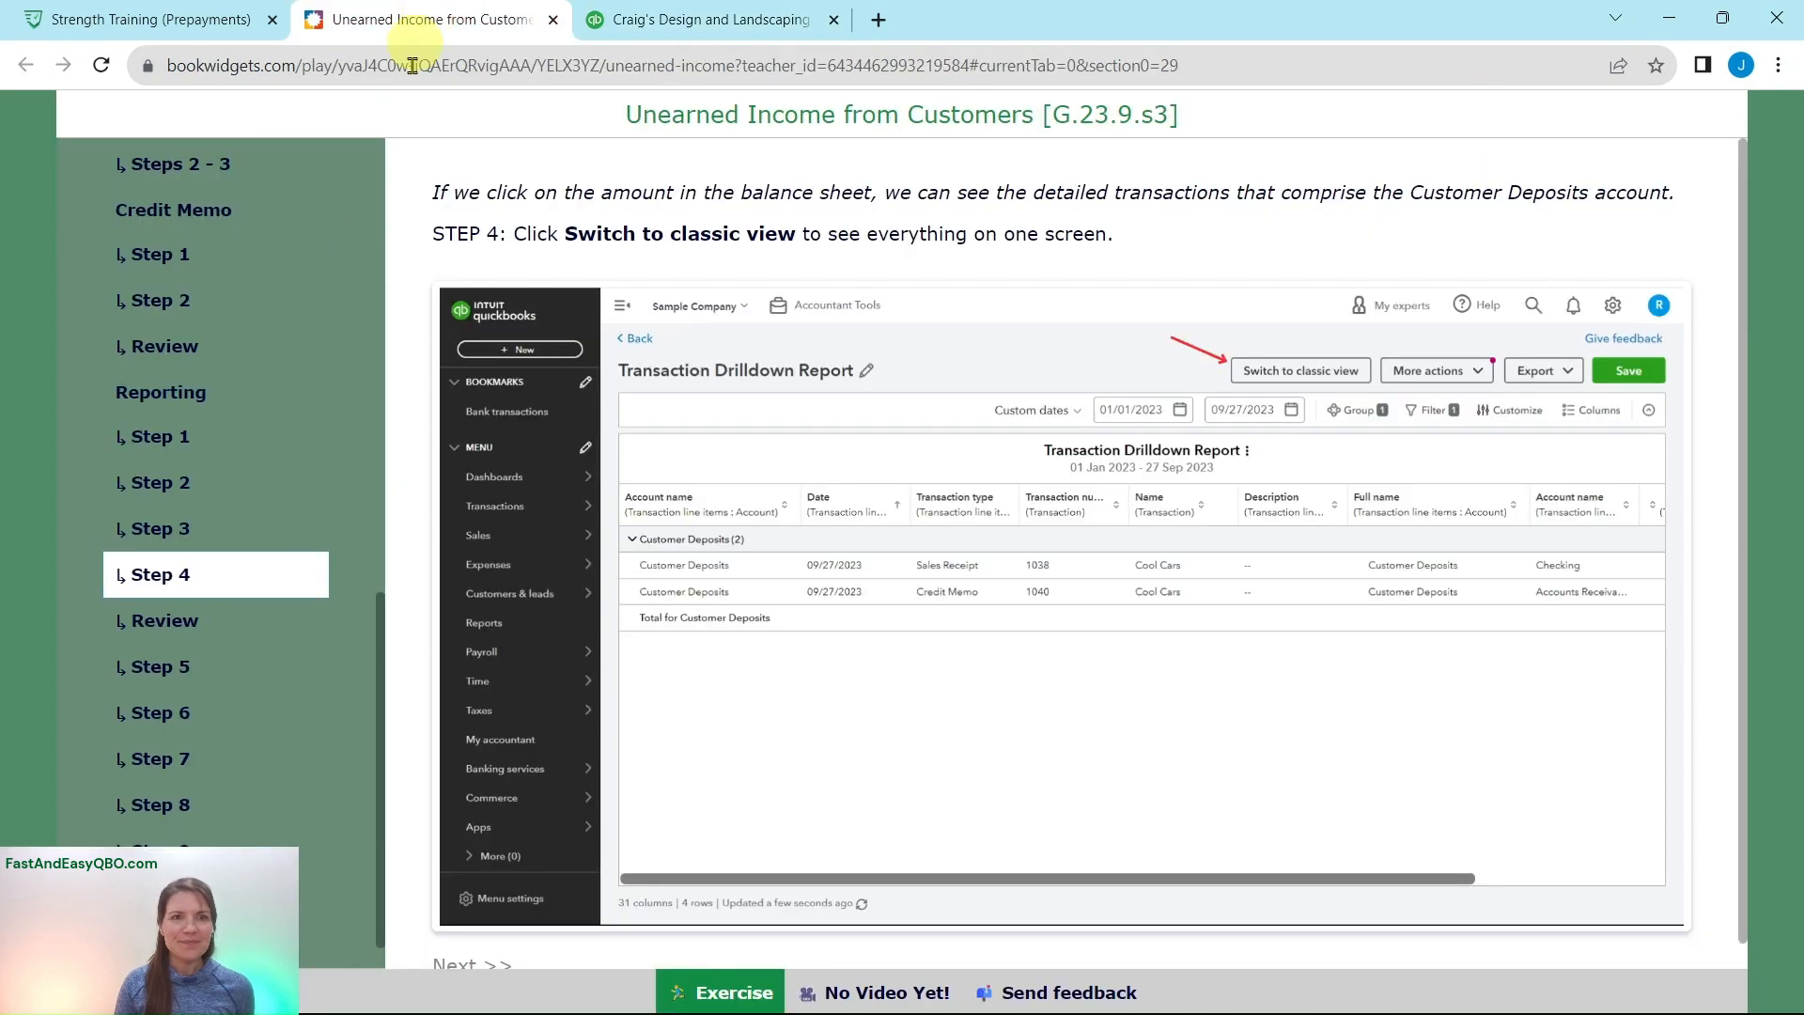
{"action": "left_click", "coordinate": [181, 633]}
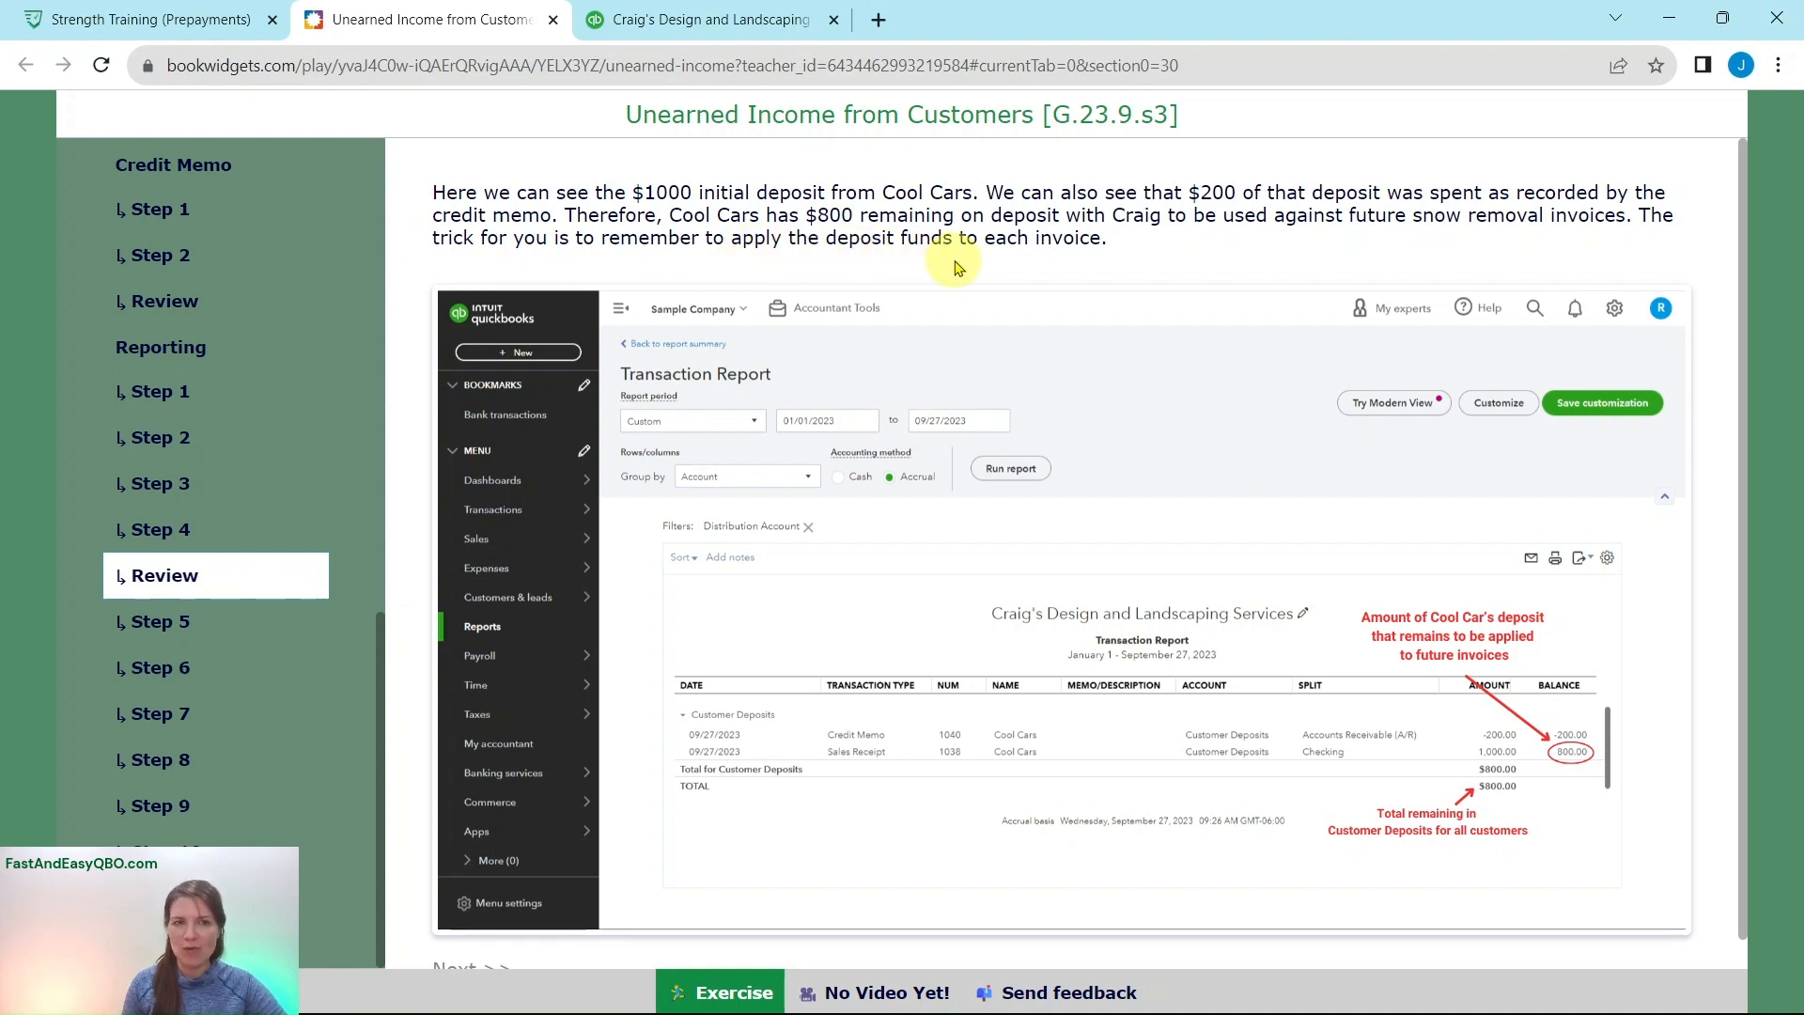
{"action": "left_click", "coordinate": [752, 31]}
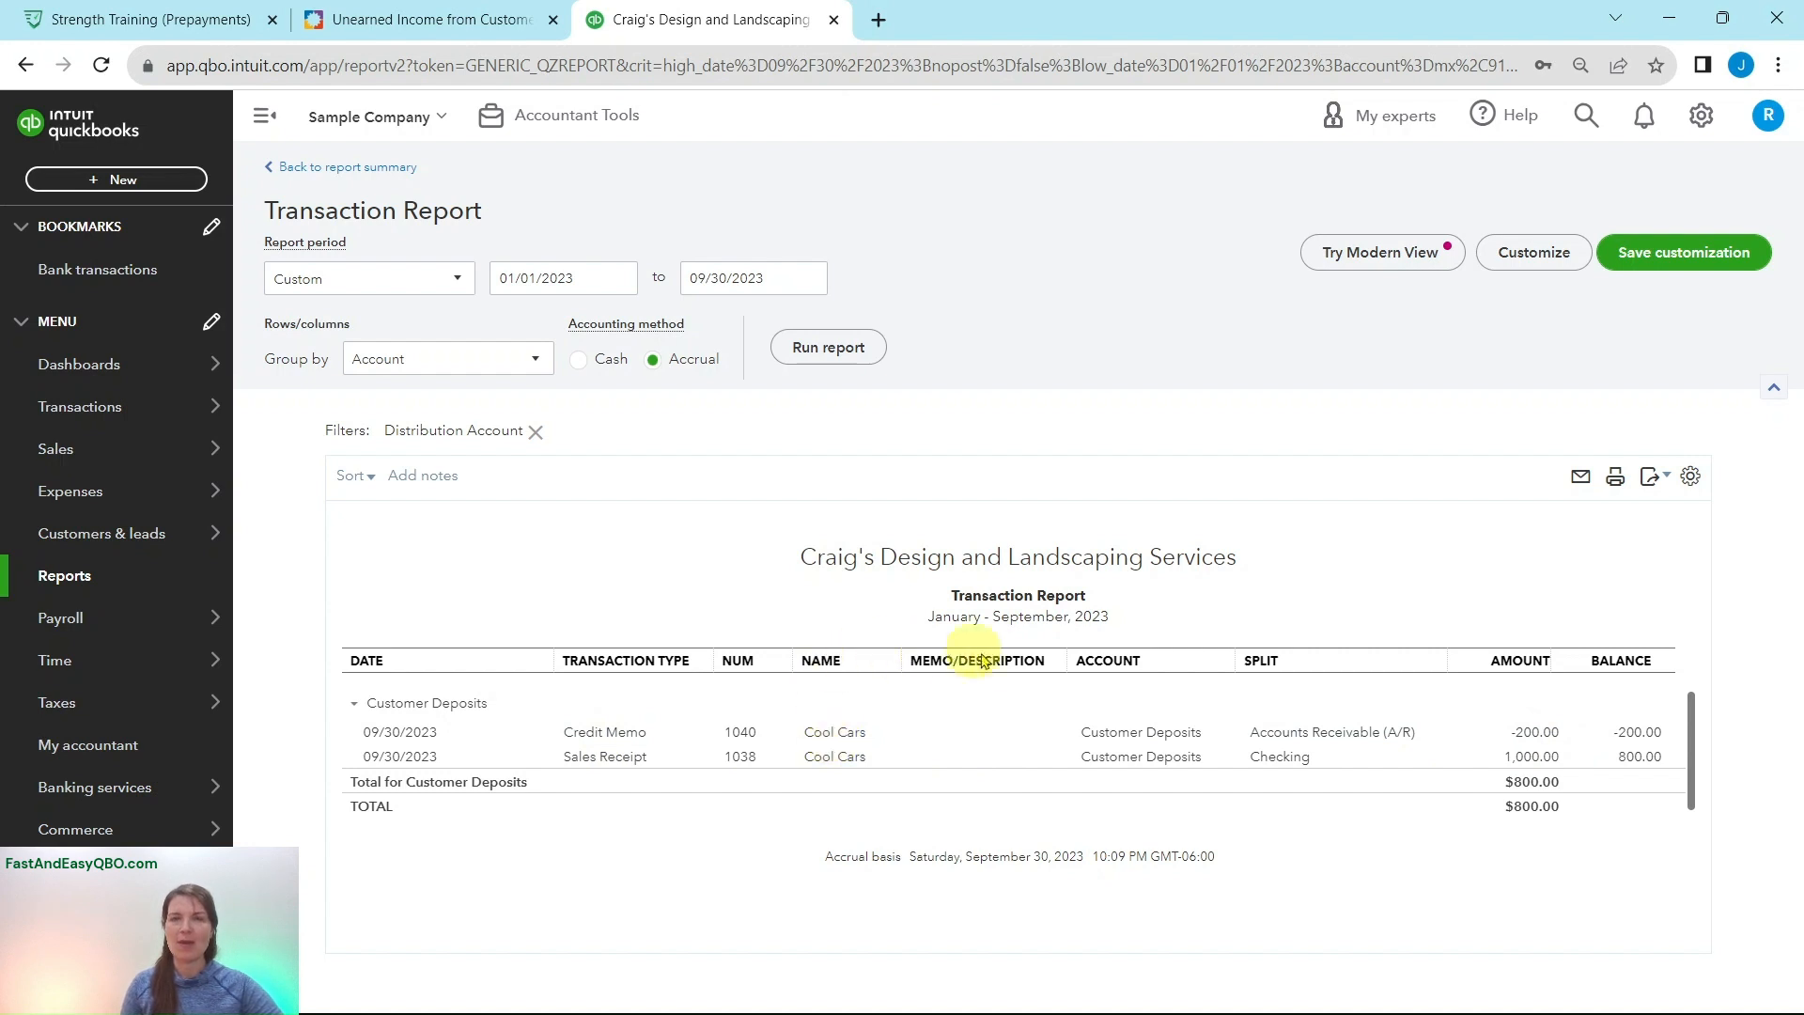
Step: Read Step 5 of the Reporting section, and open the customization settings of the Transaction Report in QuickBooks
{"action": "left_click", "coordinate": [393, 21]}
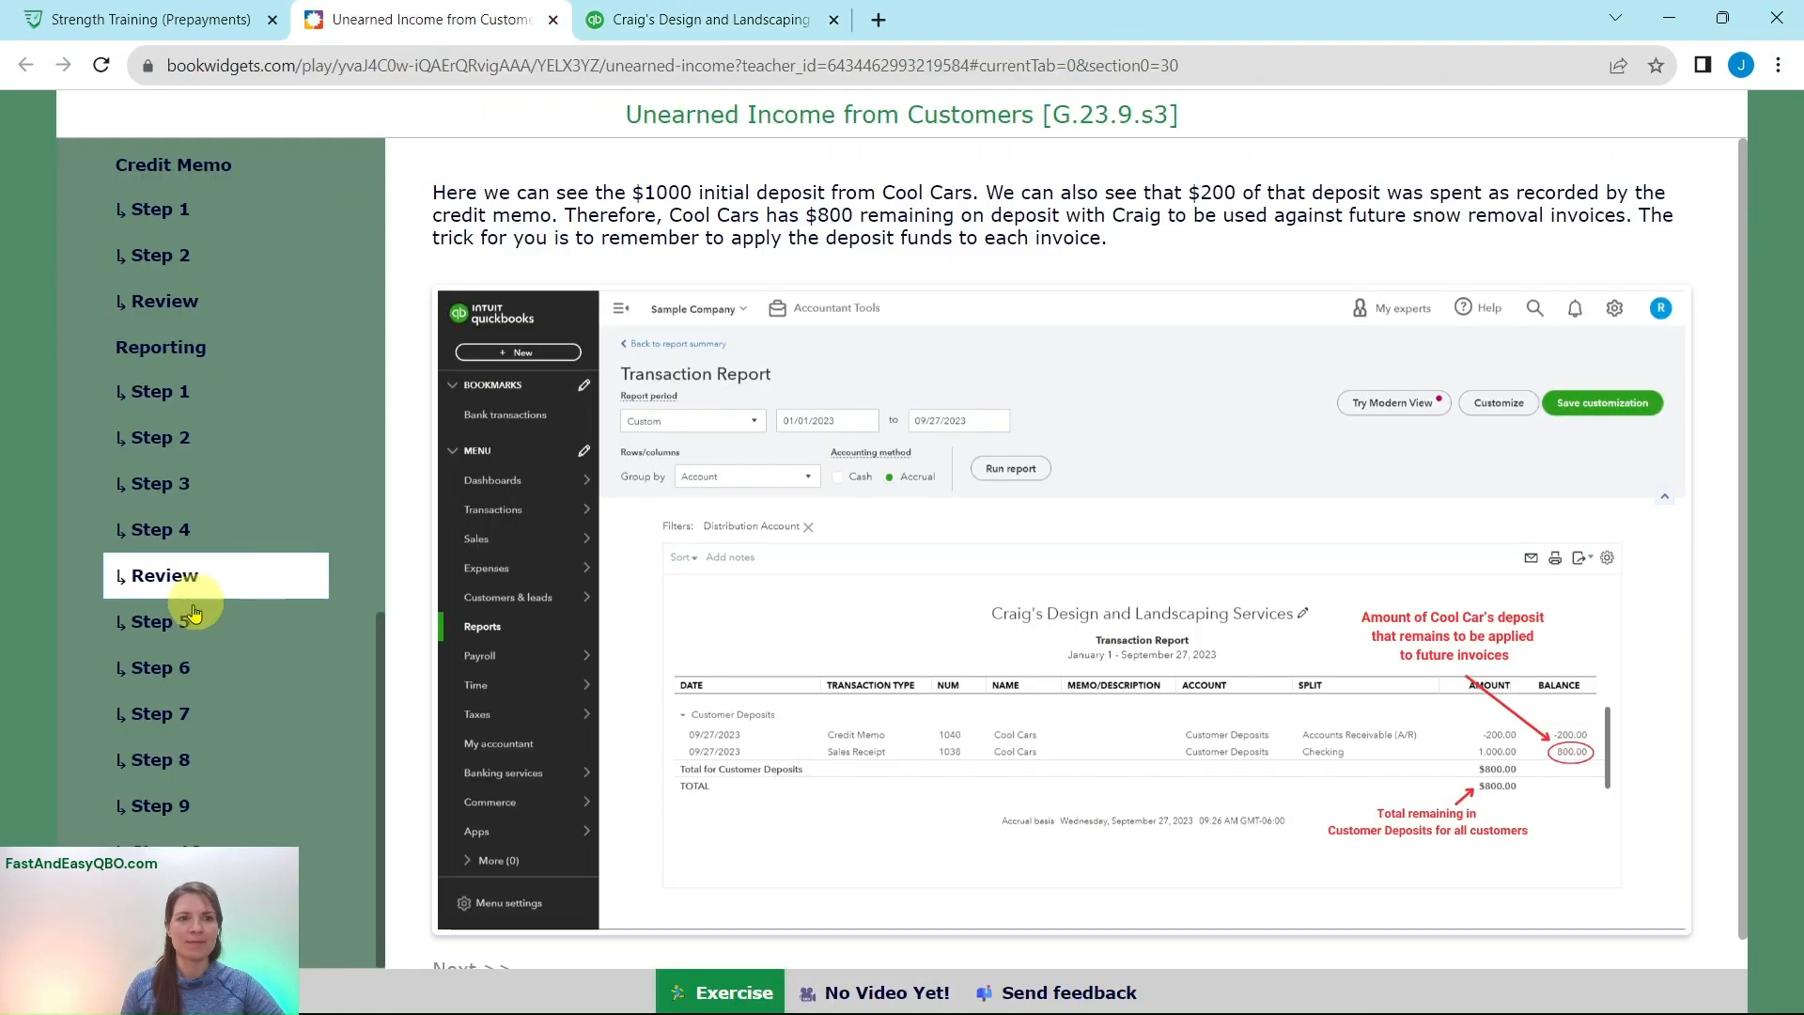
{"action": "left_click", "coordinate": [179, 616]}
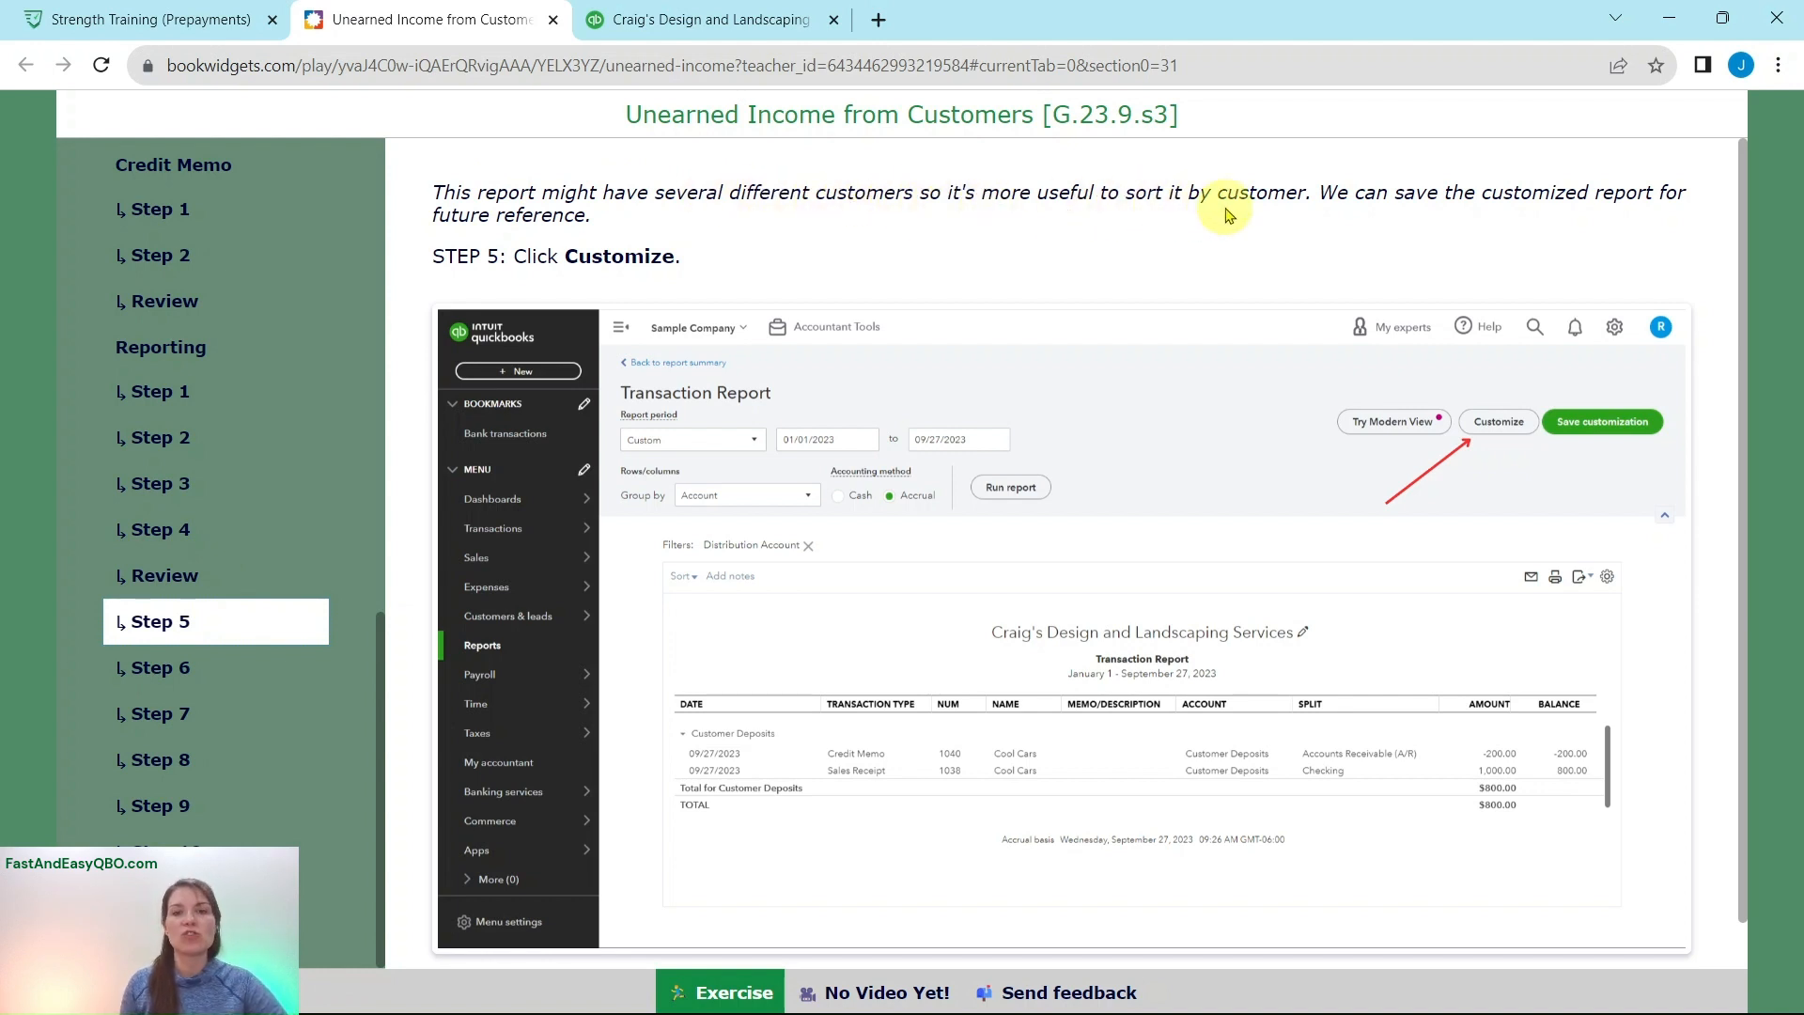
{"action": "left_click", "coordinate": [770, 23]}
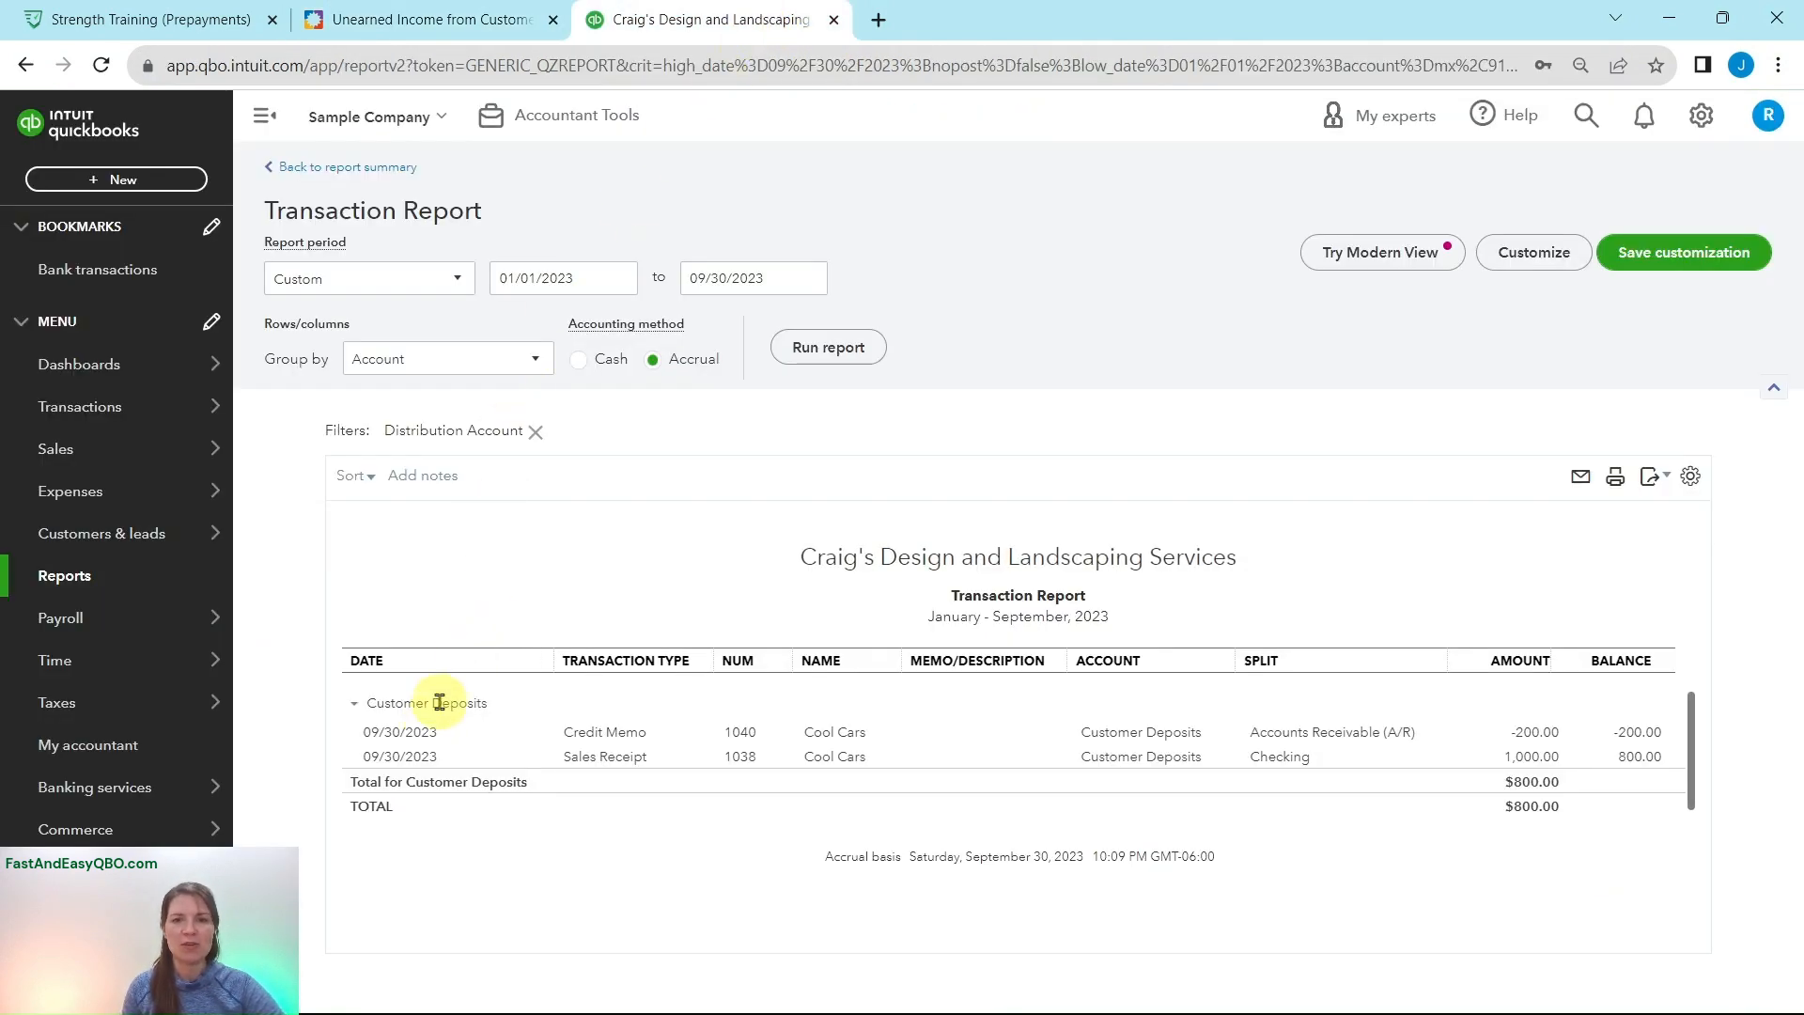
{"action": "left_click", "coordinate": [461, 21]}
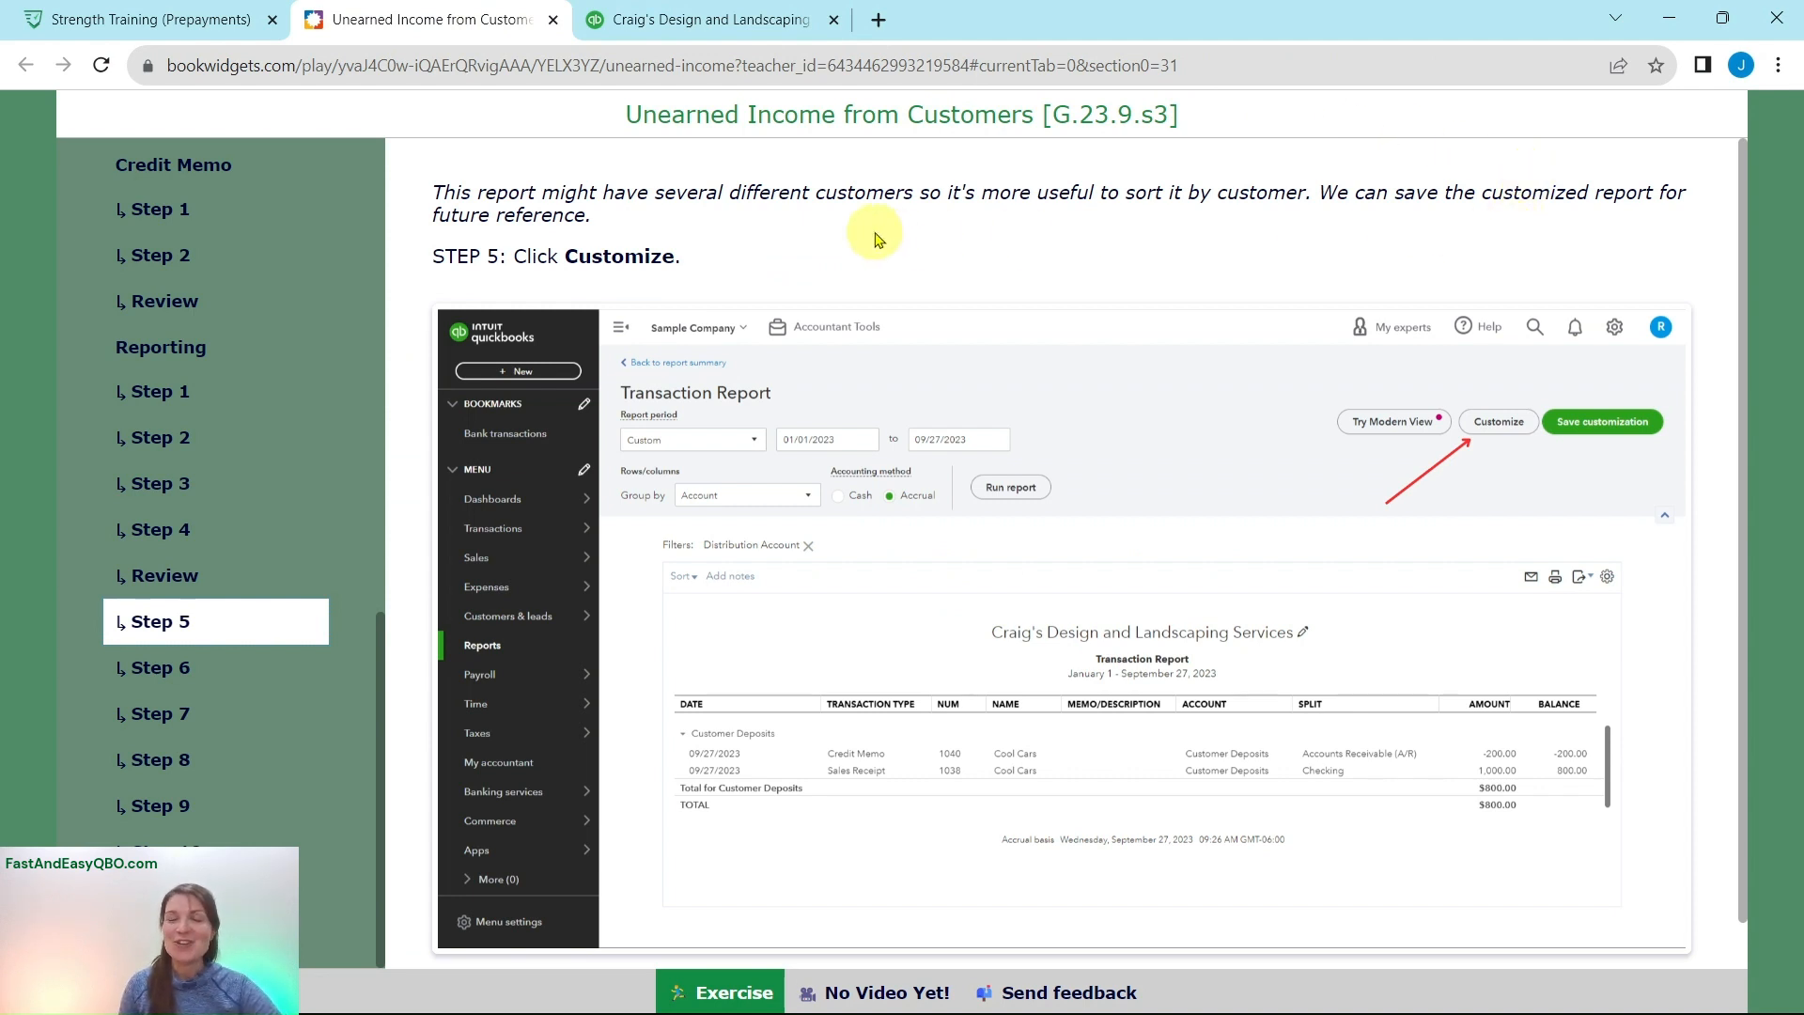
{"action": "left_click", "coordinate": [745, 20]}
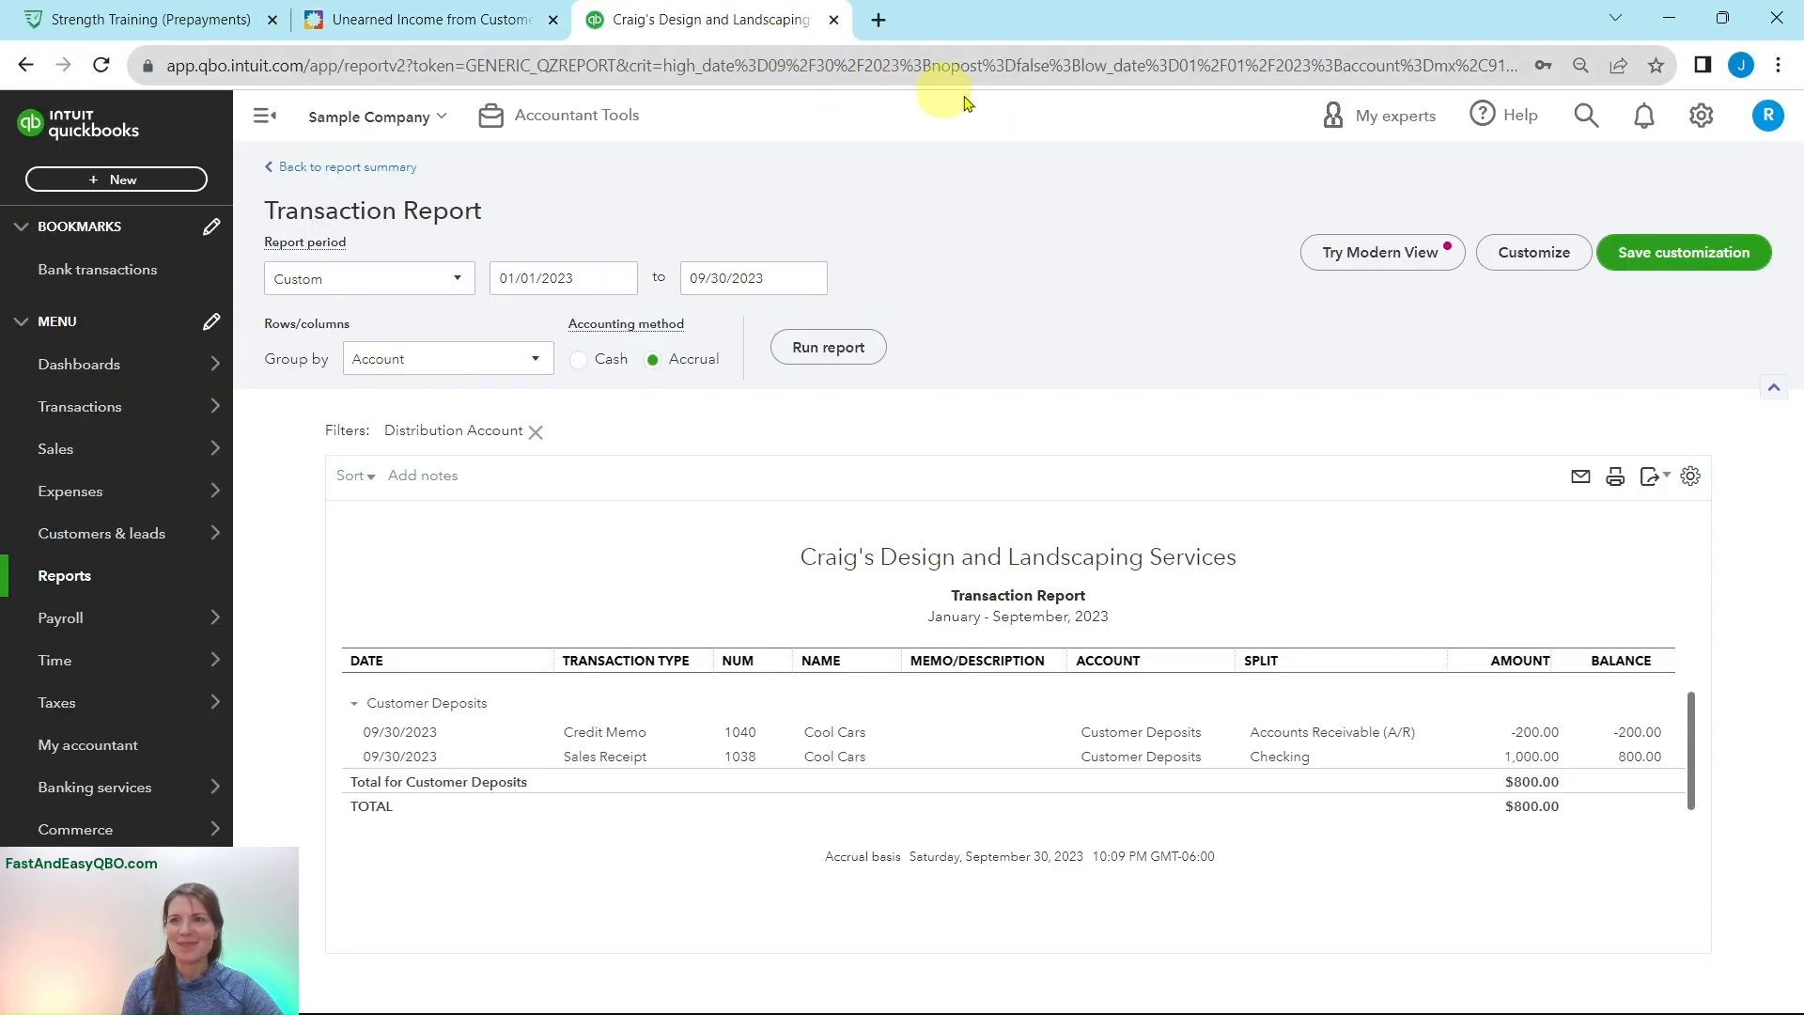
{"action": "left_click", "coordinate": [1543, 262]}
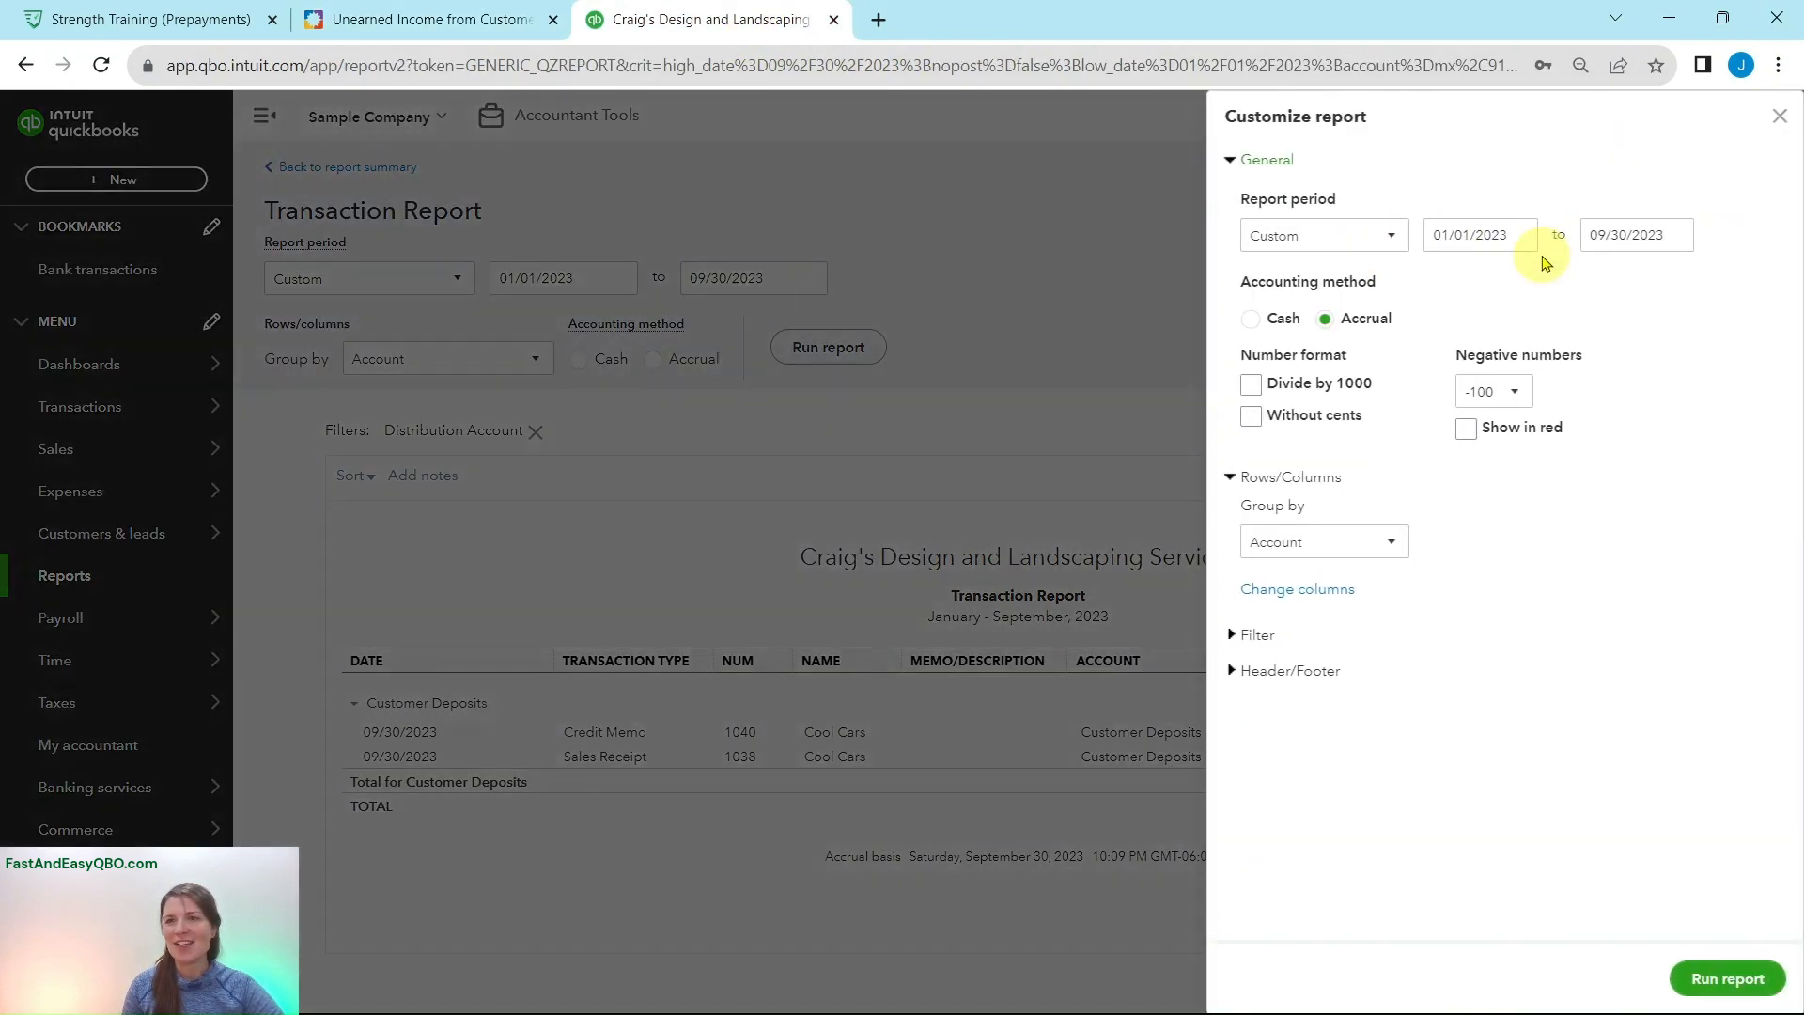
Step: Read Step 6 of the Reporting section, and rerun the QuickBooks Transaction Report grouped by Customer
{"action": "left_click", "coordinate": [411, 21]}
{"action": "left_click", "coordinate": [158, 667]}
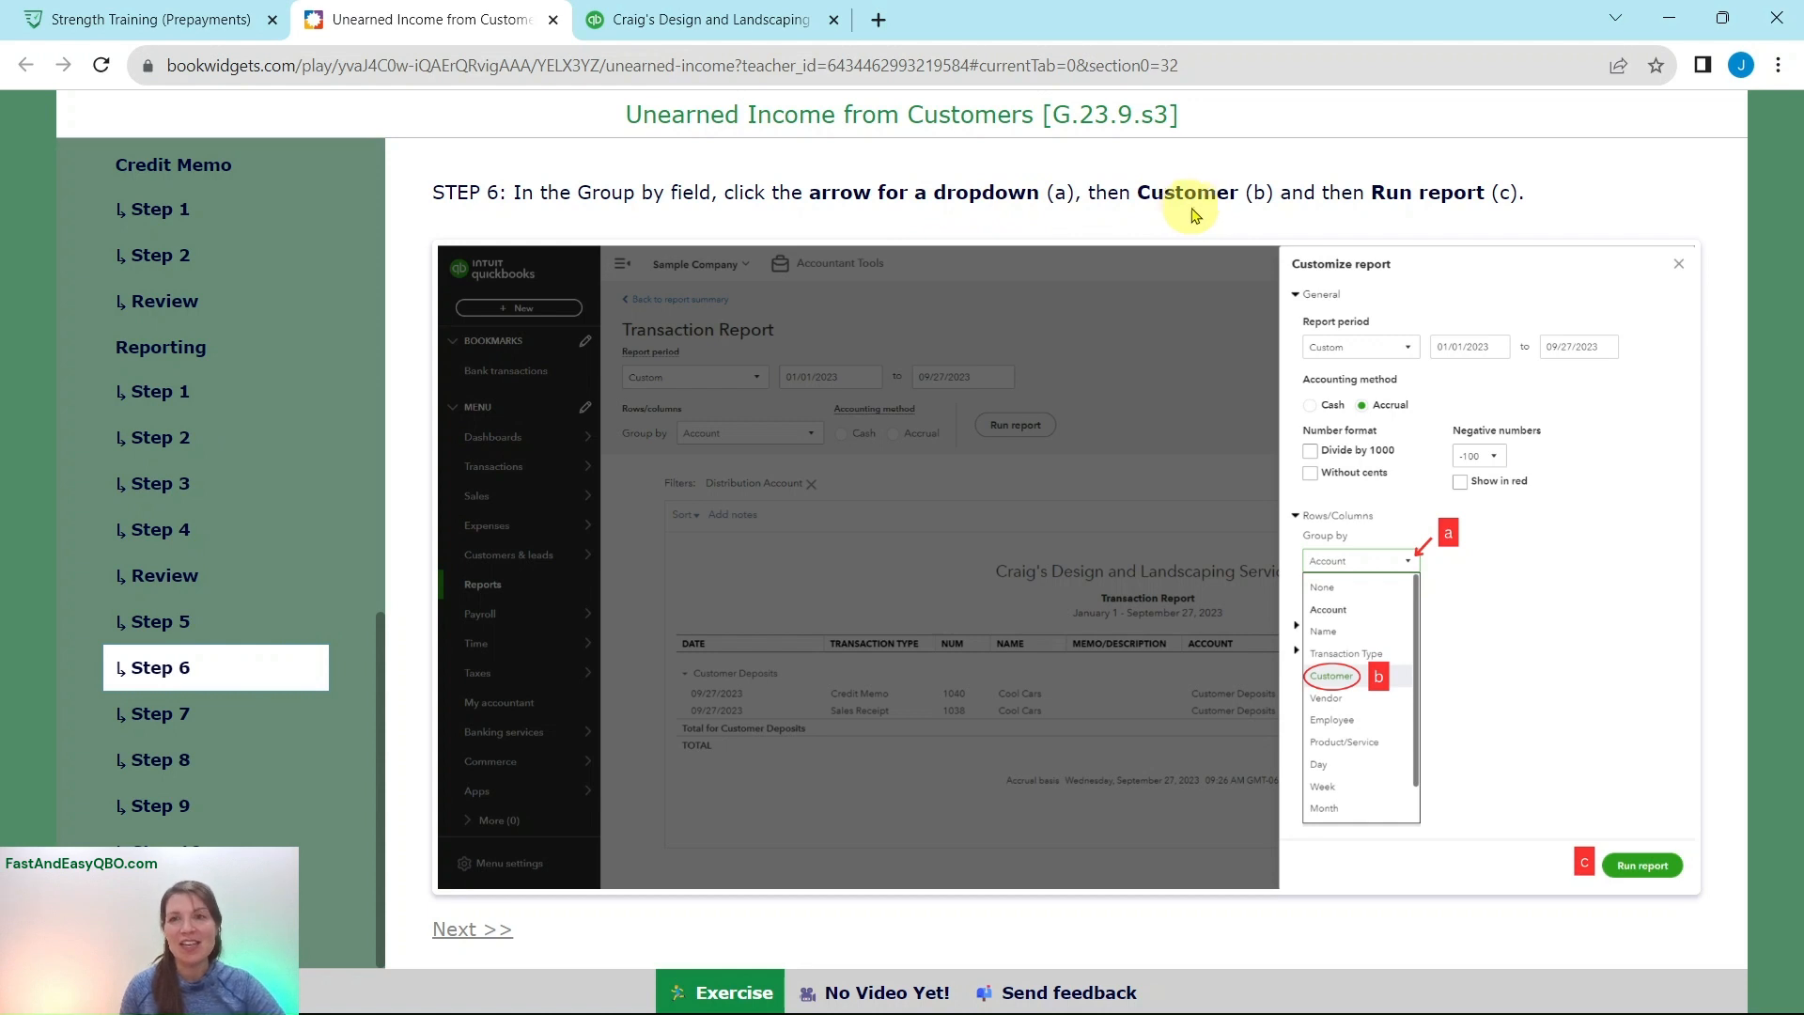
{"action": "left_click", "coordinate": [747, 36]}
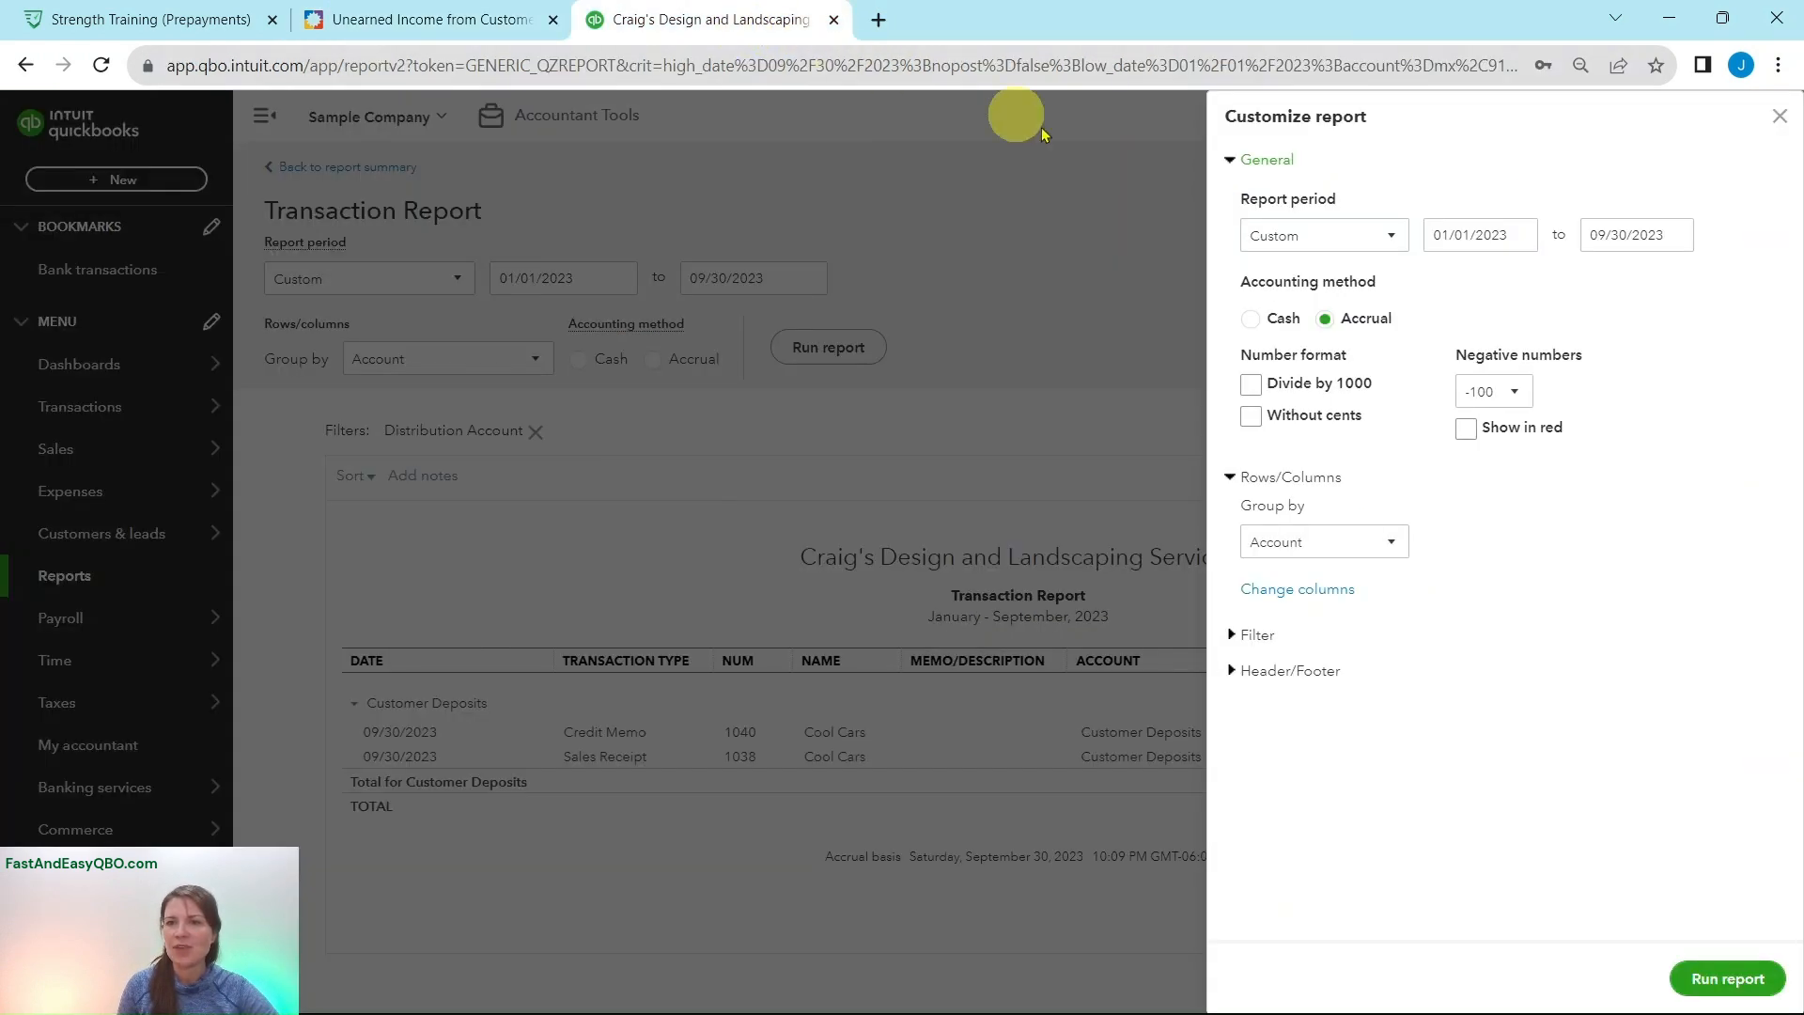
{"action": "left_click", "coordinate": [1391, 545]}
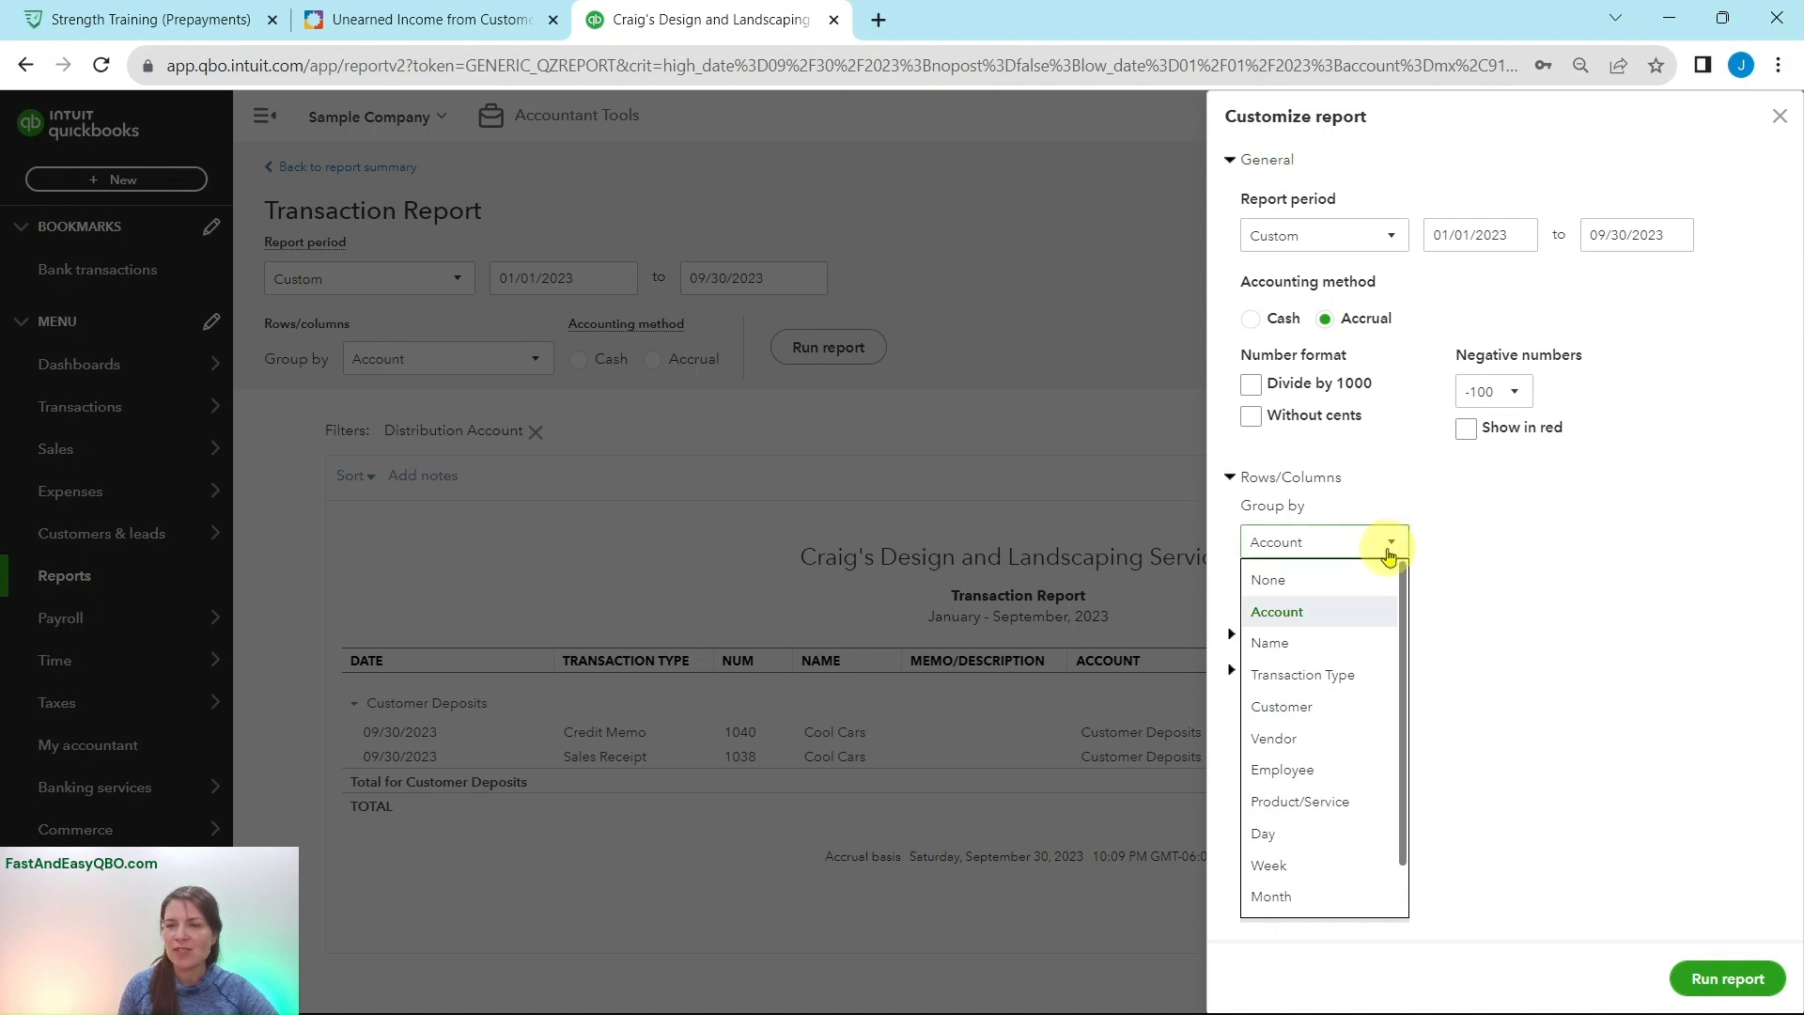
{"action": "left_click", "coordinate": [1299, 716]}
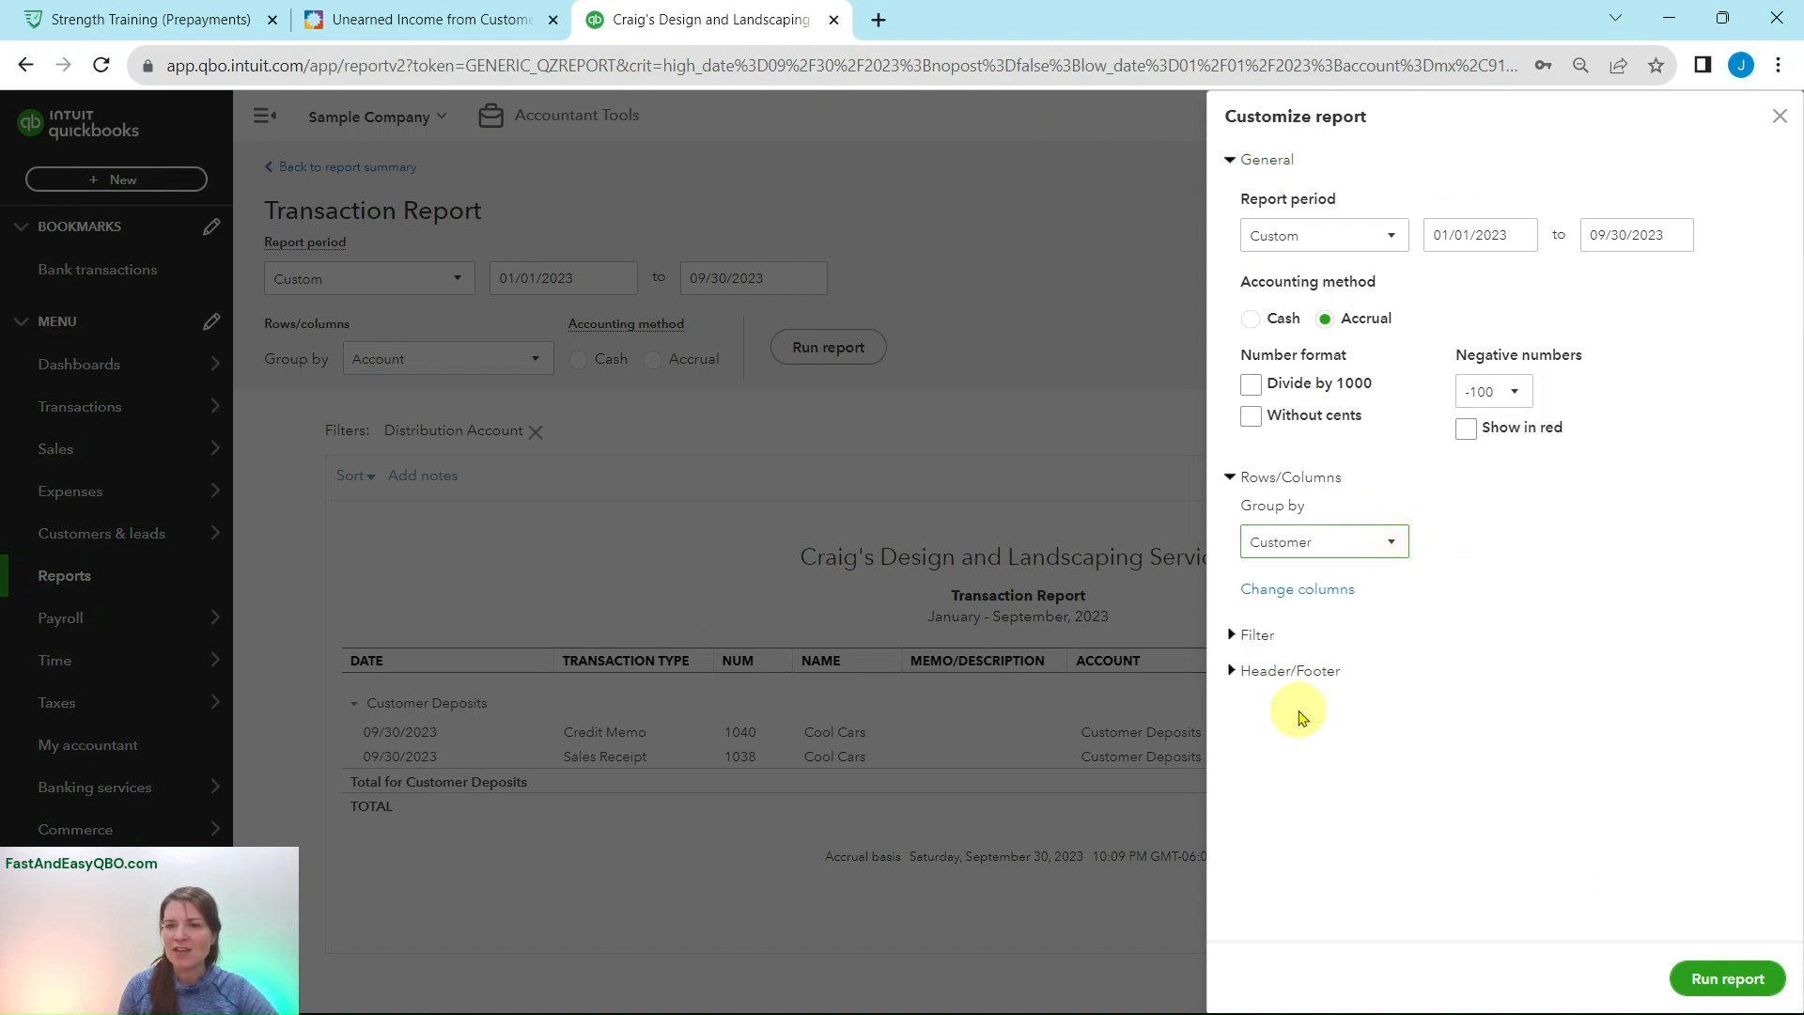
{"action": "left_click", "coordinate": [1731, 983]}
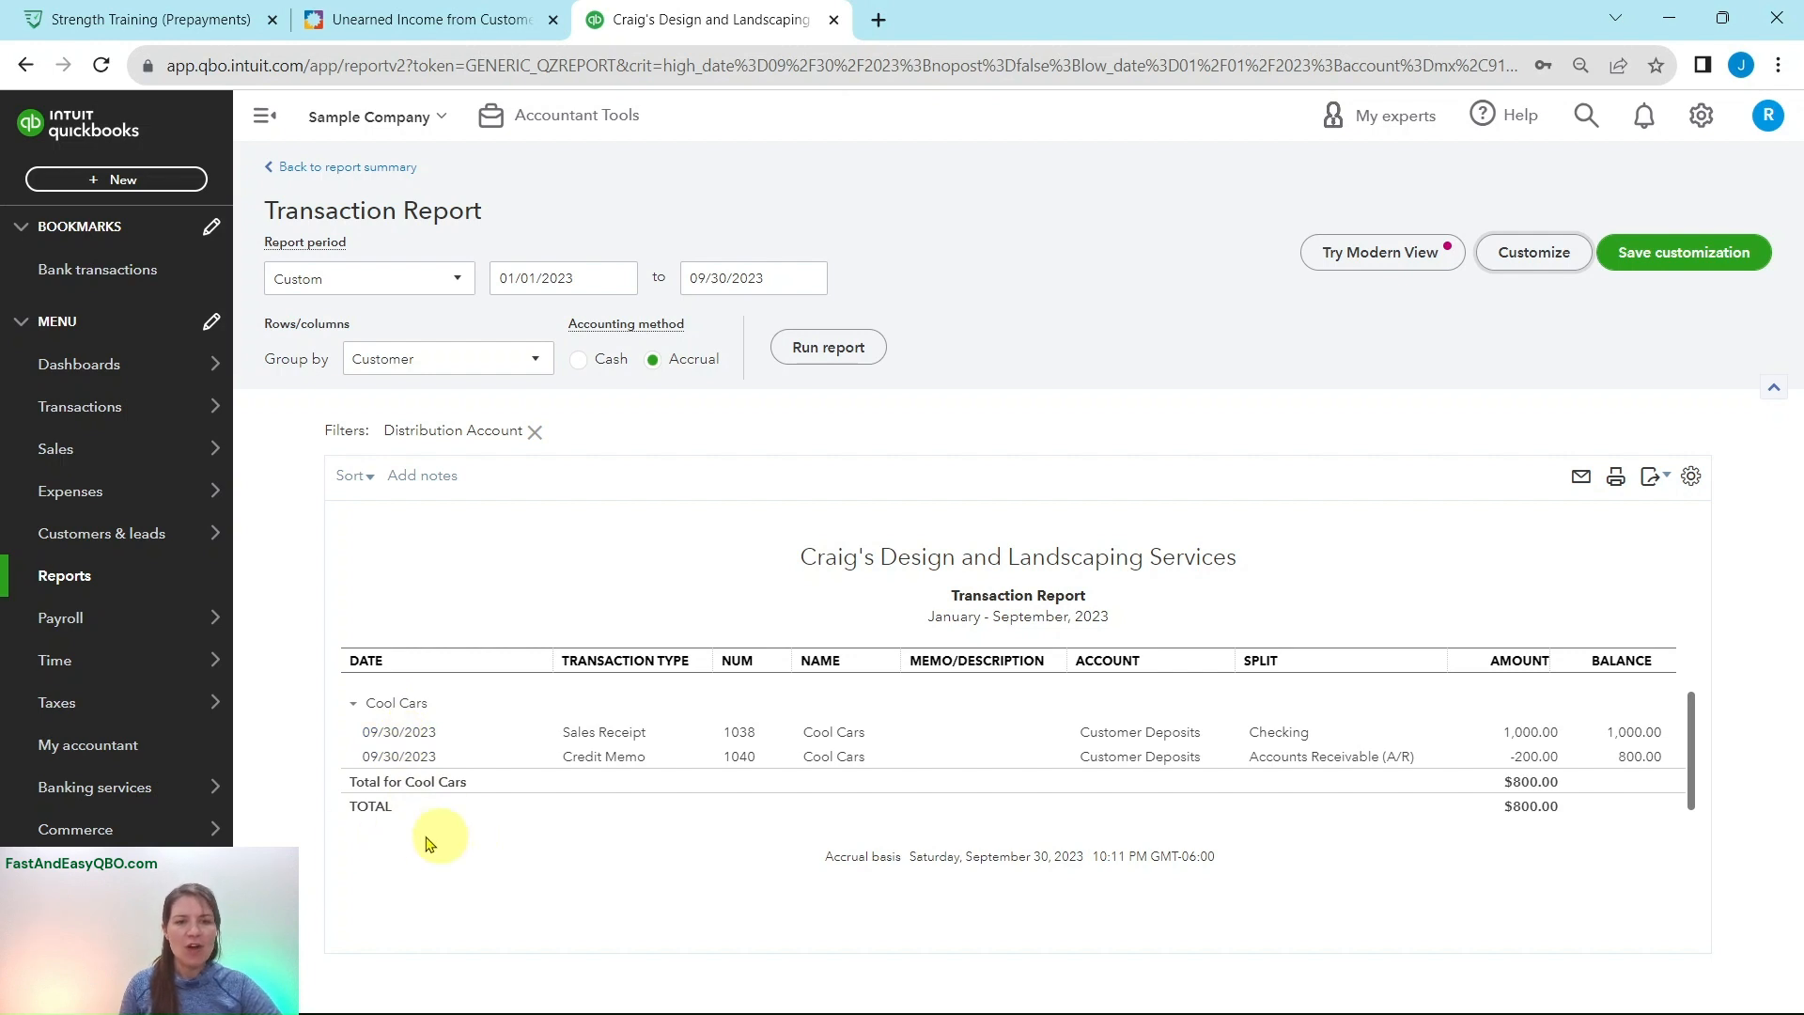
{"action": "left_click", "coordinate": [354, 705]}
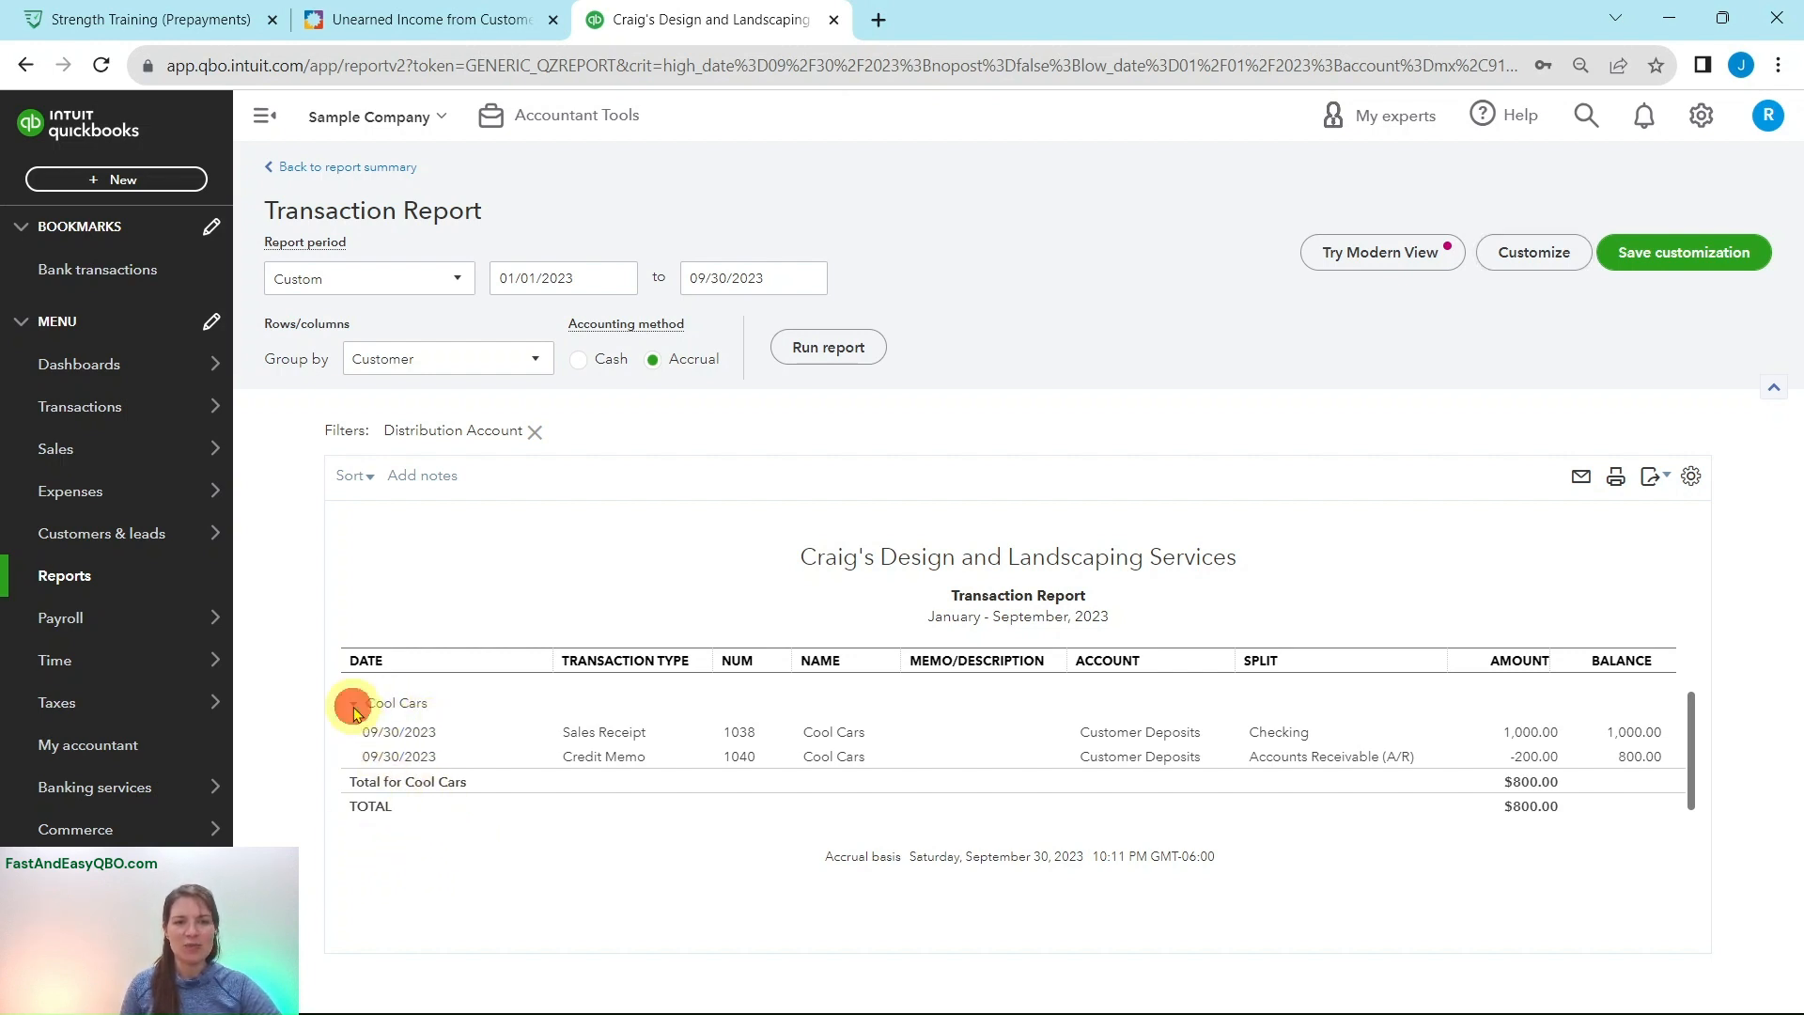
{"action": "left_click", "coordinate": [353, 705]}
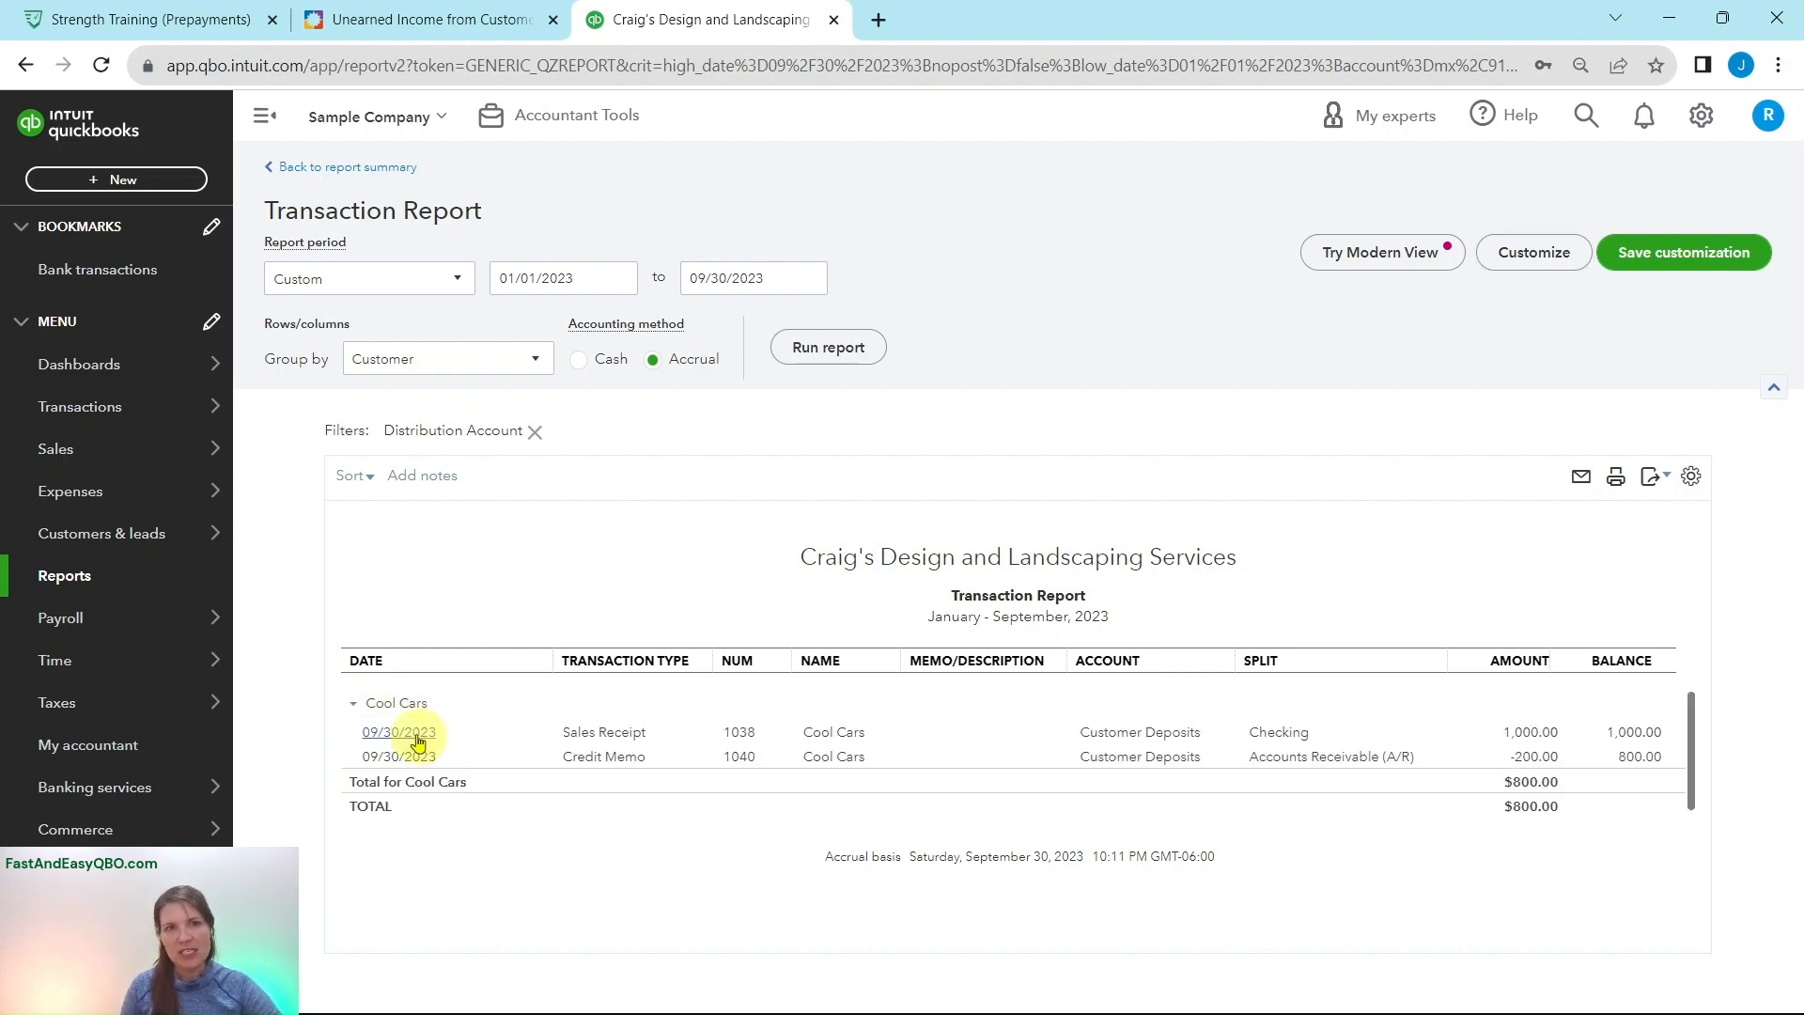
Step: Read Step 7 of the Reporting section, and open the save options for the customized Transaction Report in QuickBooks
{"action": "left_click", "coordinate": [427, 19]}
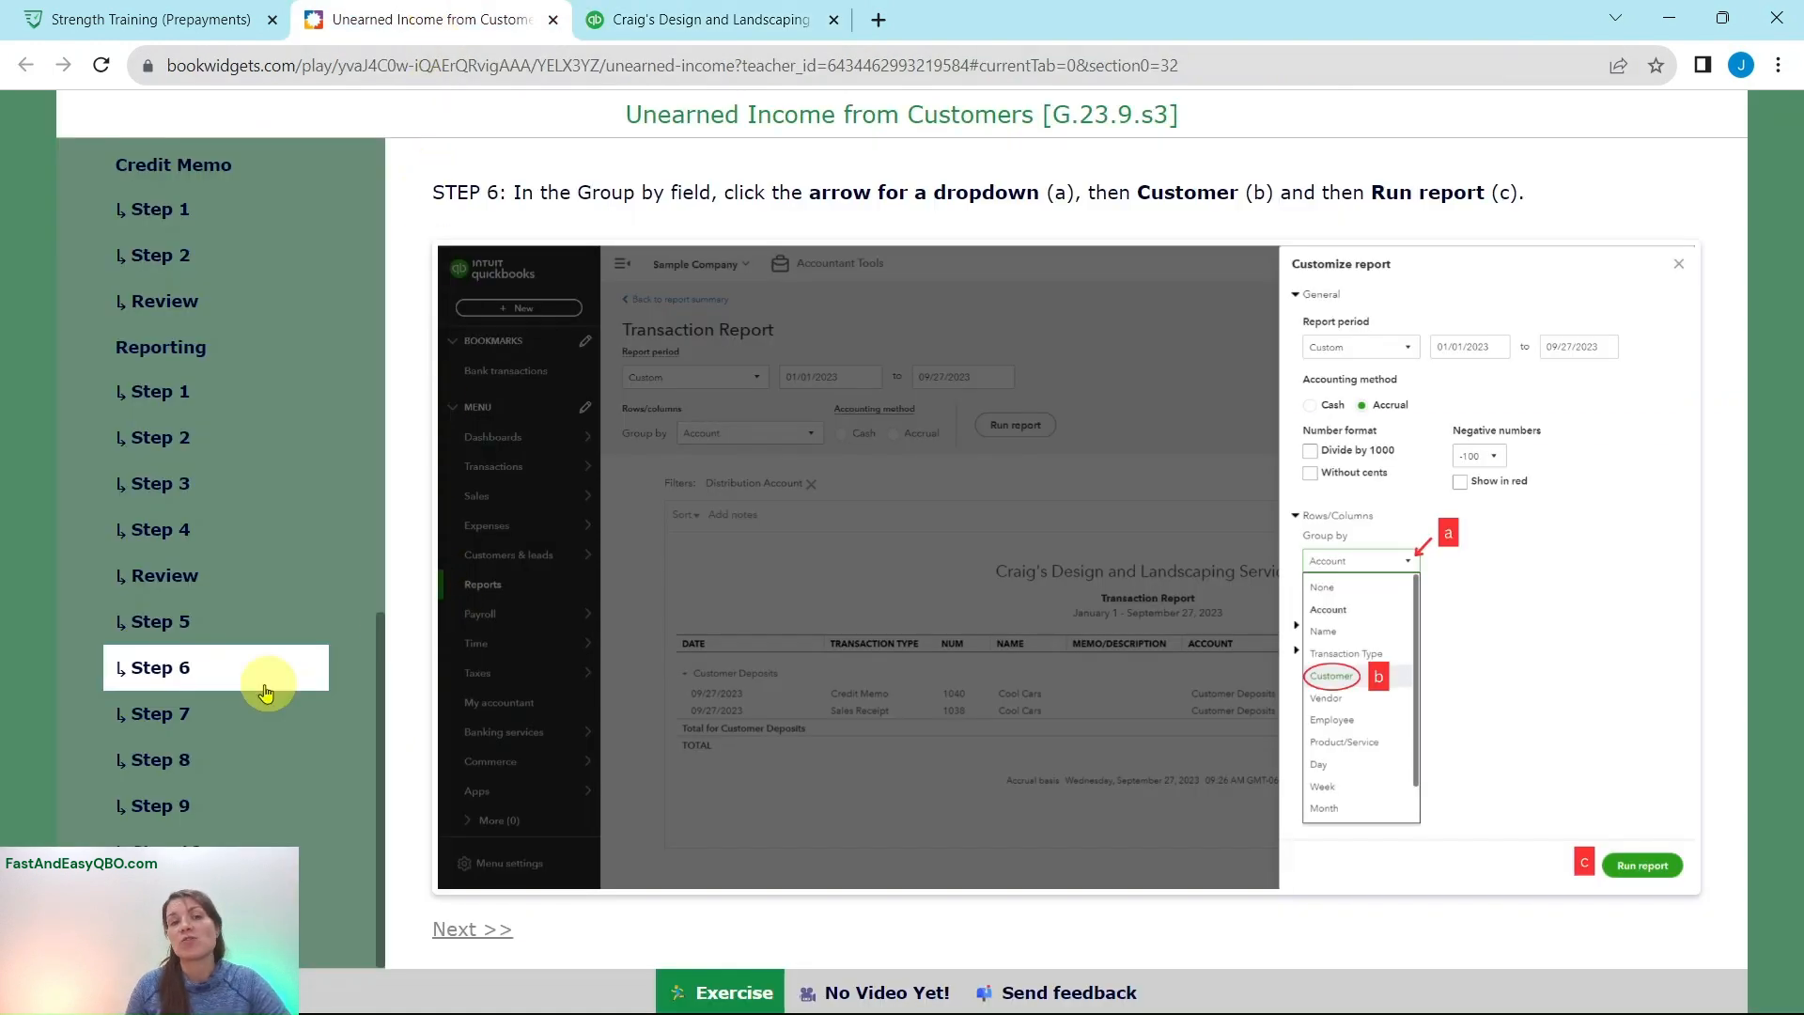
{"action": "left_click", "coordinate": [177, 715]}
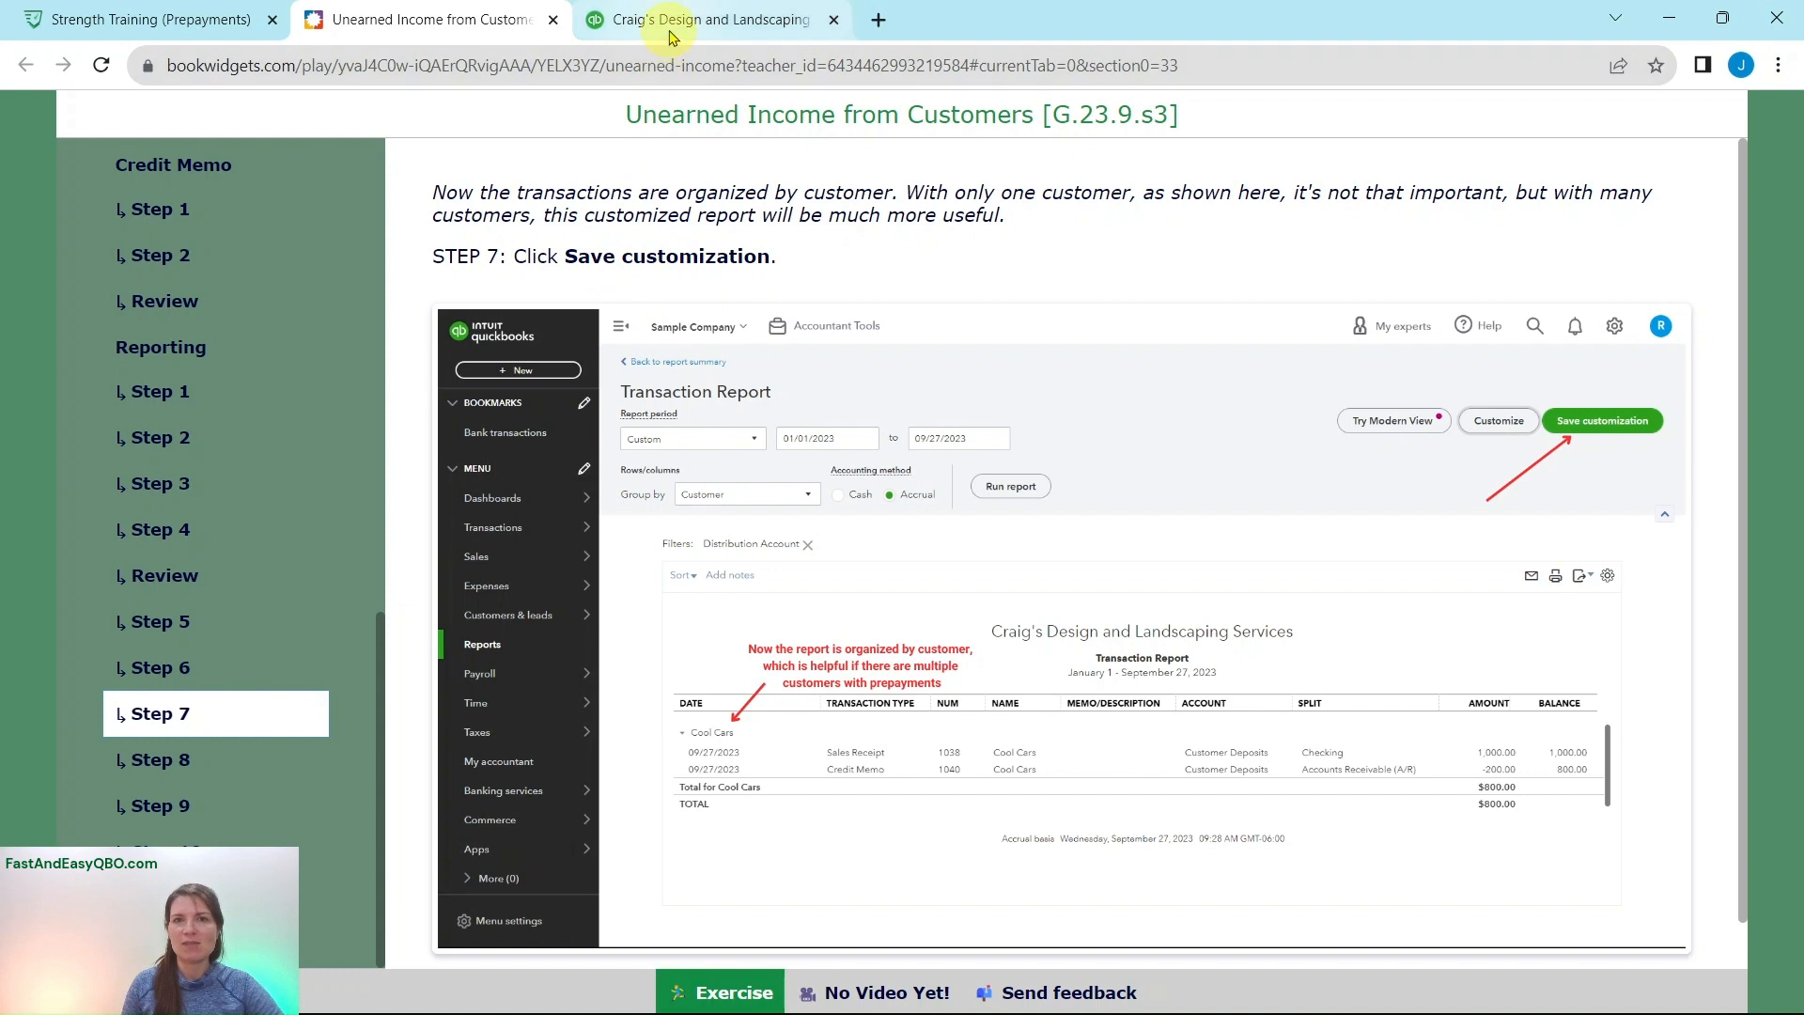
{"action": "left_click", "coordinate": [781, 29]}
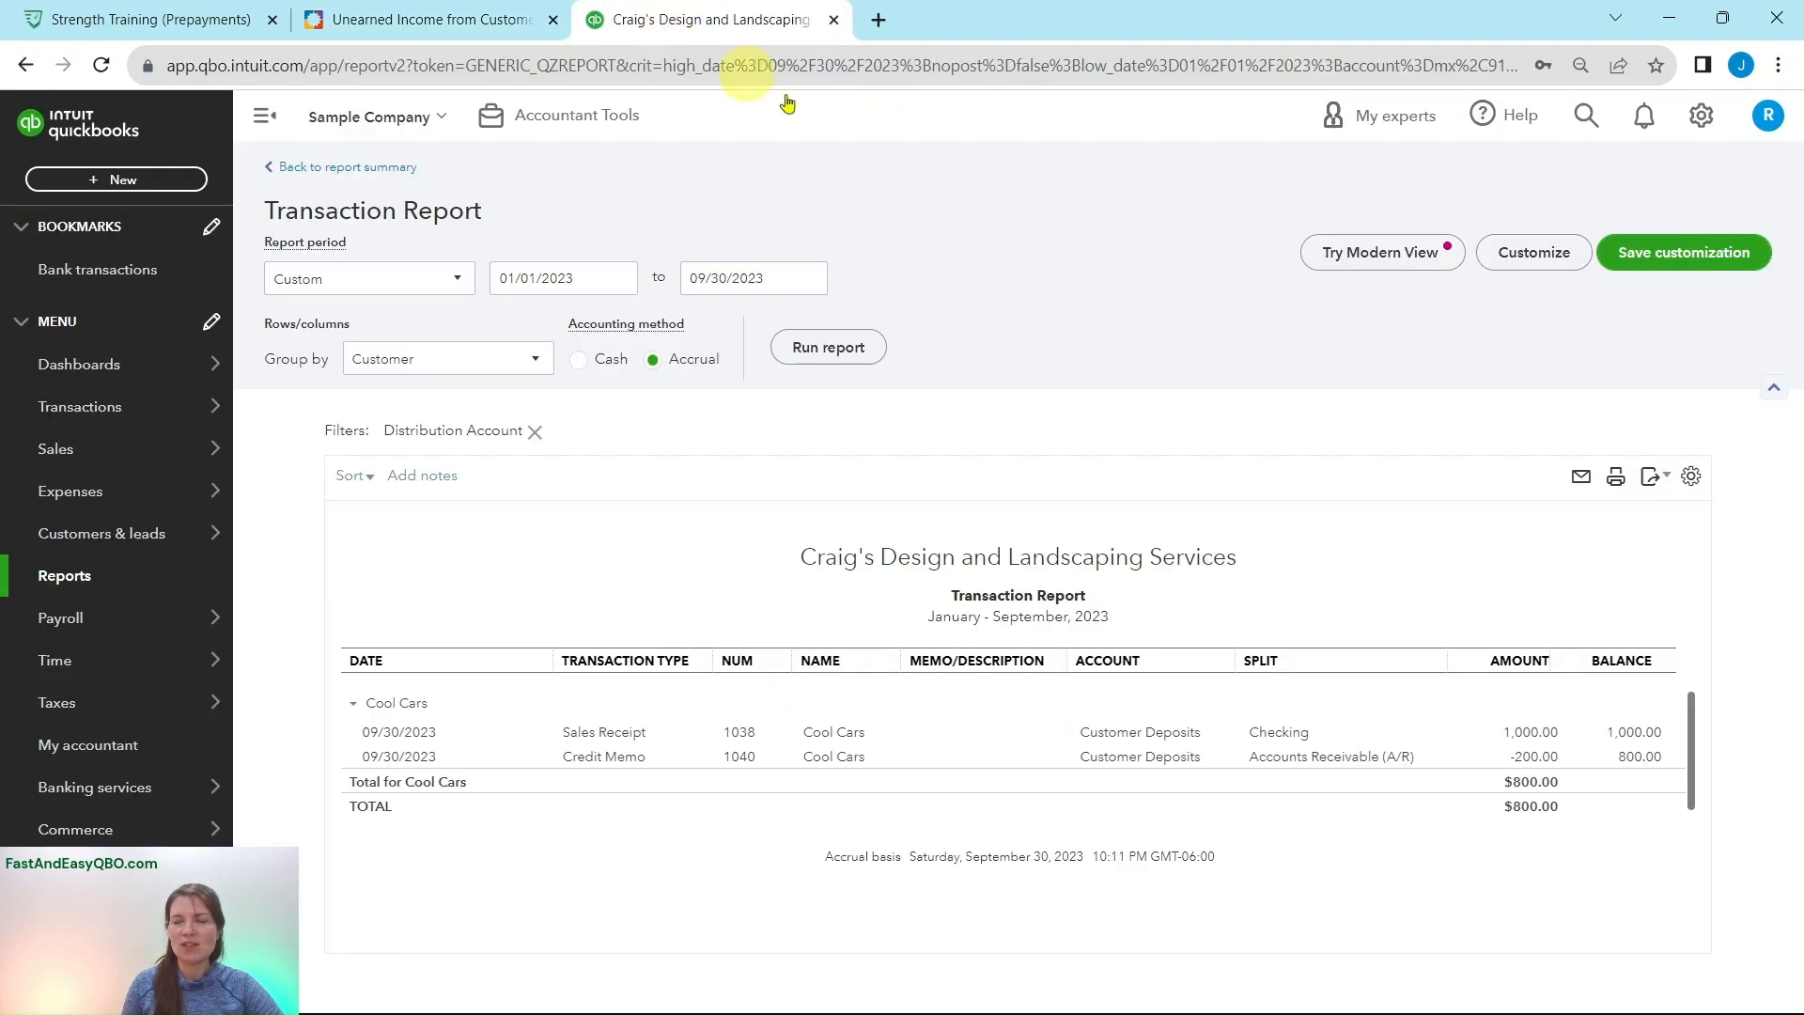
{"action": "left_click", "coordinate": [1676, 260]}
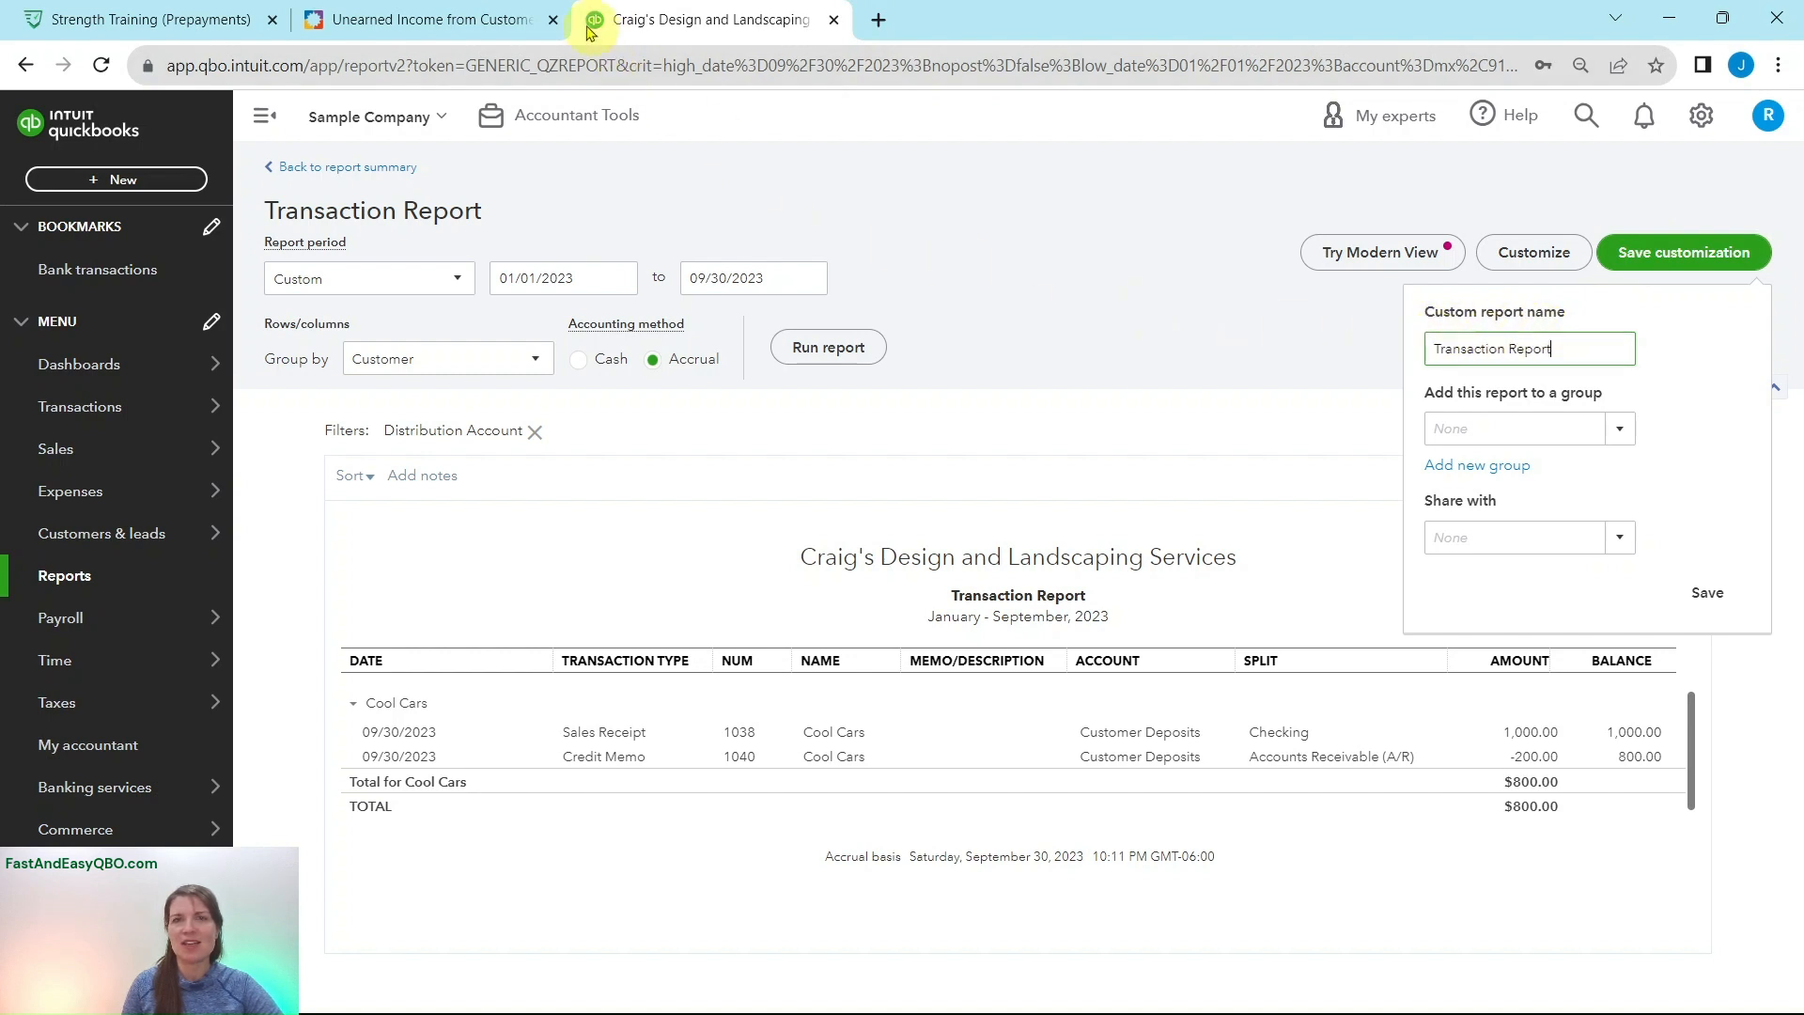
Step: Read Step 8 of the Reporting section, and save the customized report in QuickBooks under the name Customer Deposit Balances
{"action": "left_click", "coordinate": [495, 19]}
{"action": "left_click", "coordinate": [223, 756]}
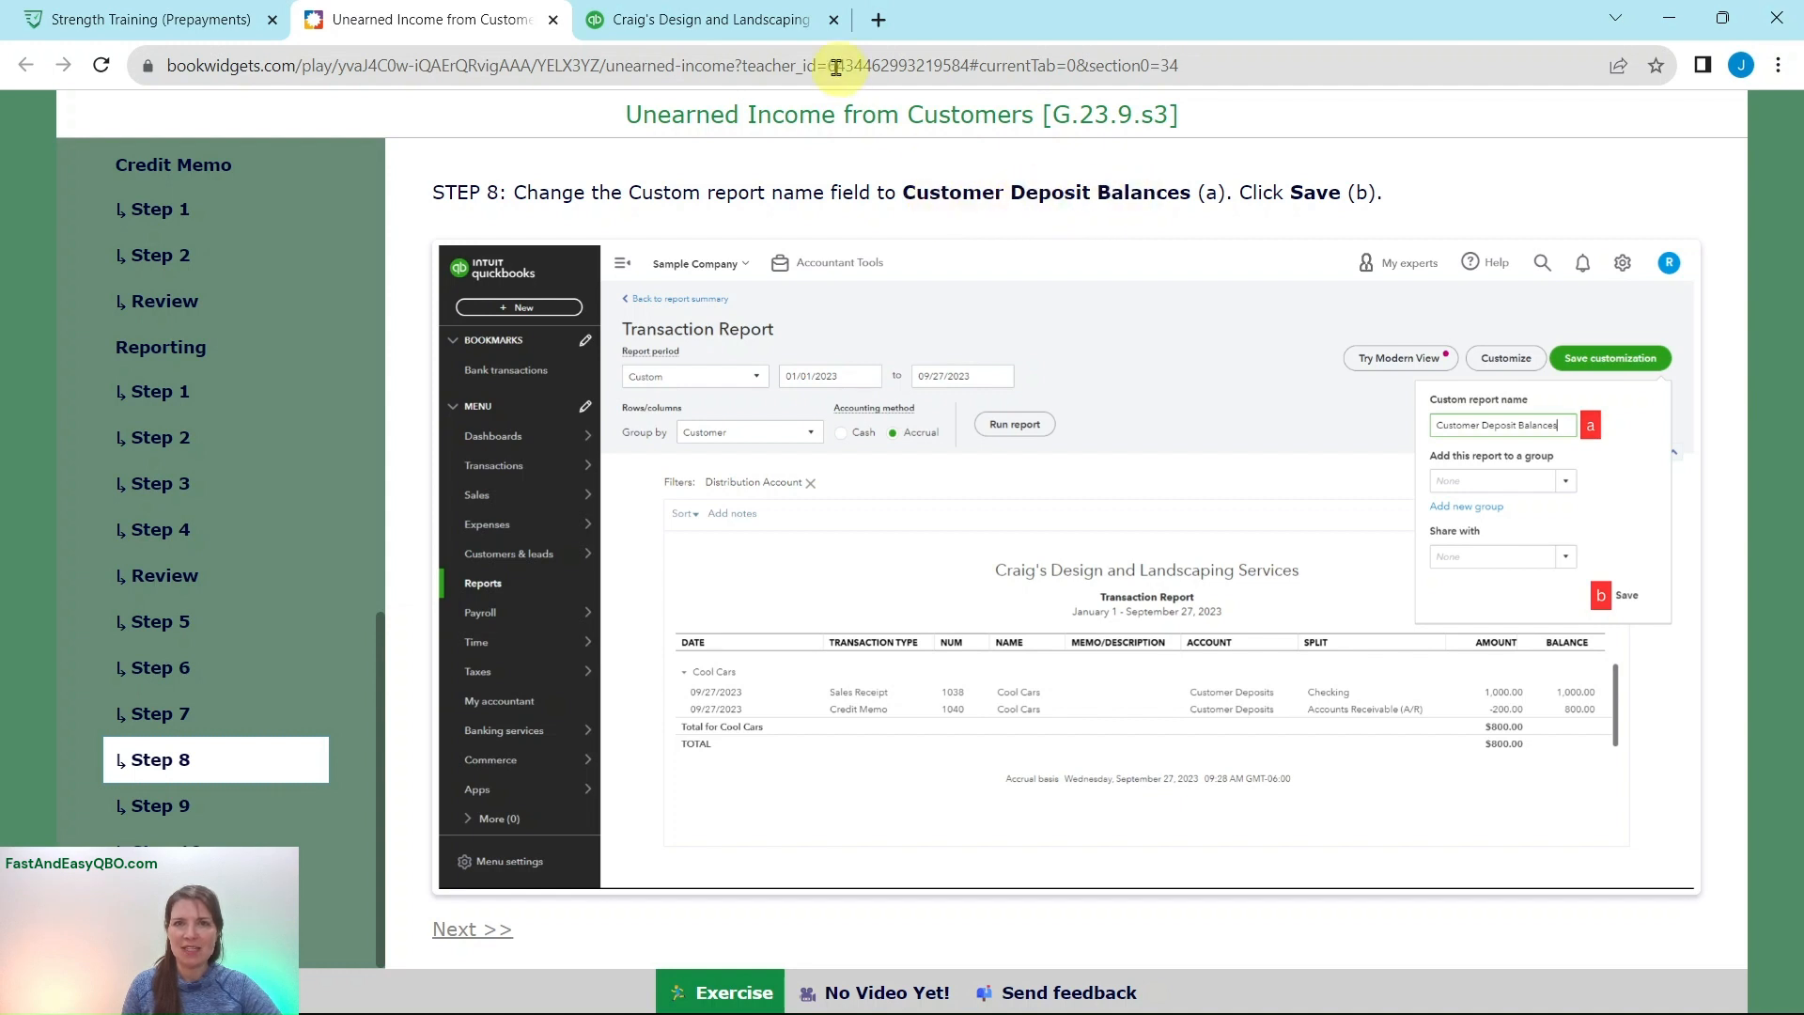
{"action": "left_click", "coordinate": [765, 27]}
{"action": "left_click", "coordinate": [1682, 250]}
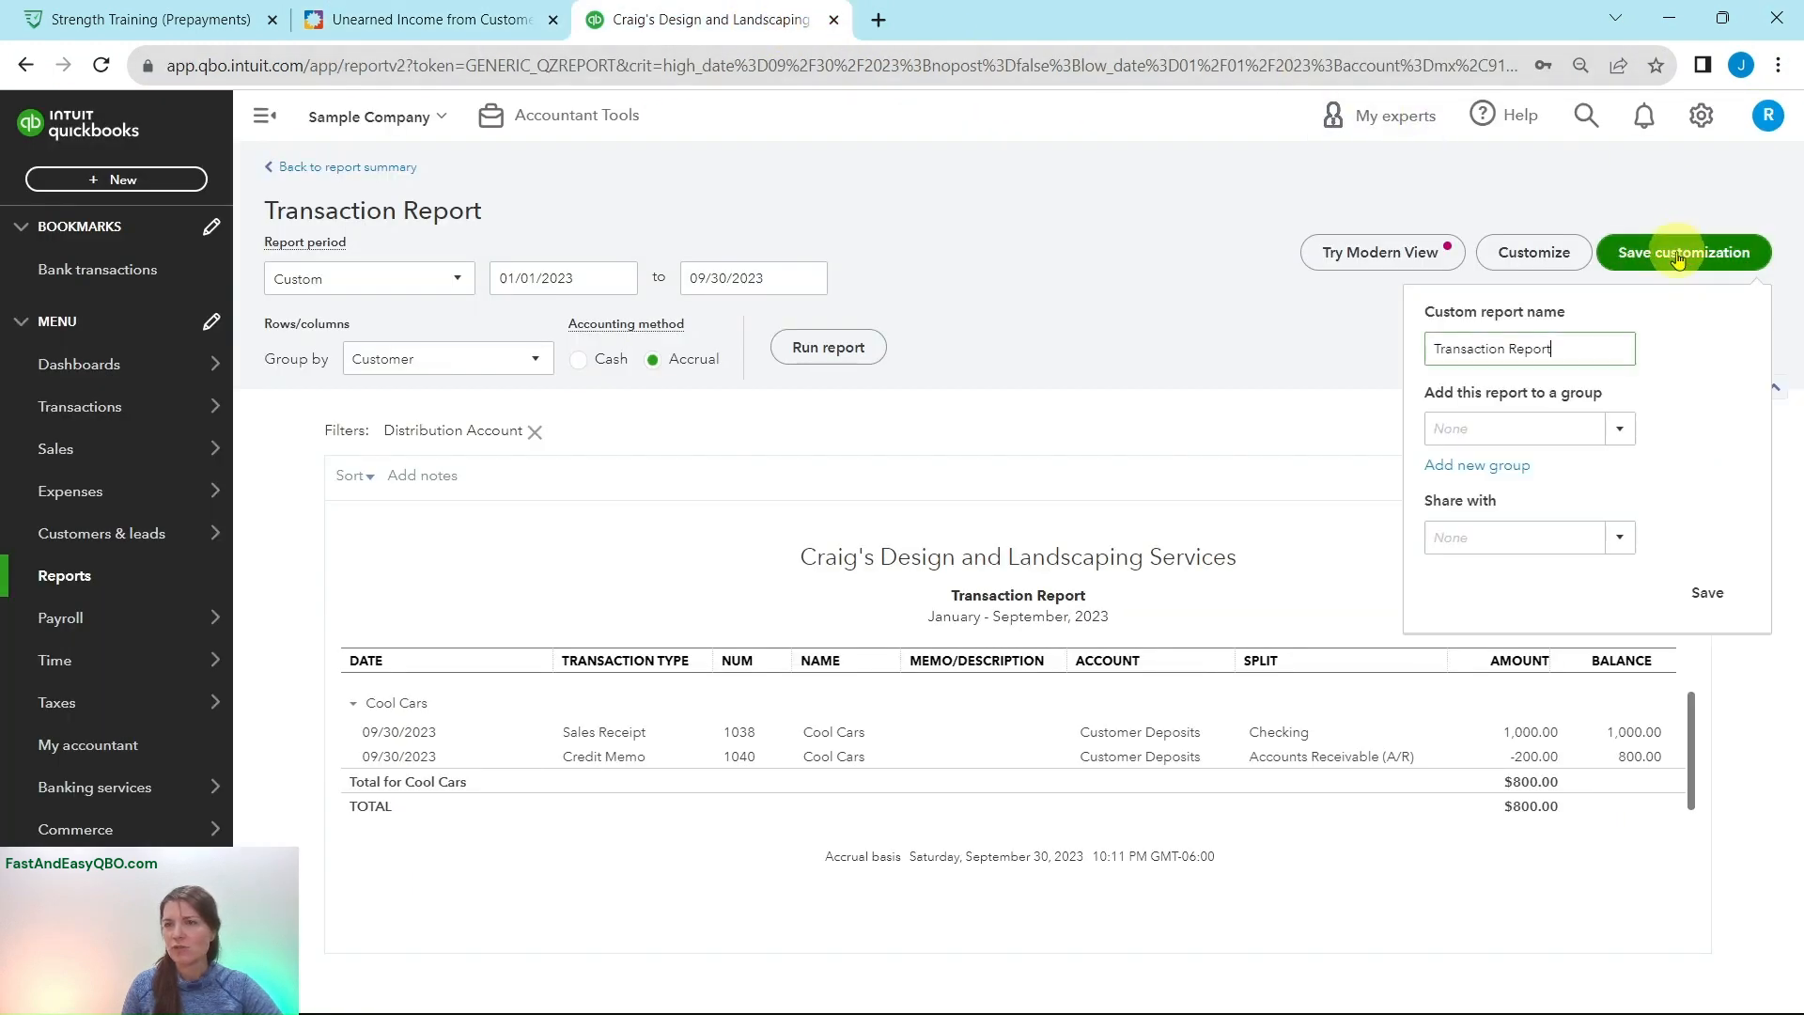
{"action": "left_click_drag", "start_coordinate": [1564, 349], "coordinate": [1409, 350]}
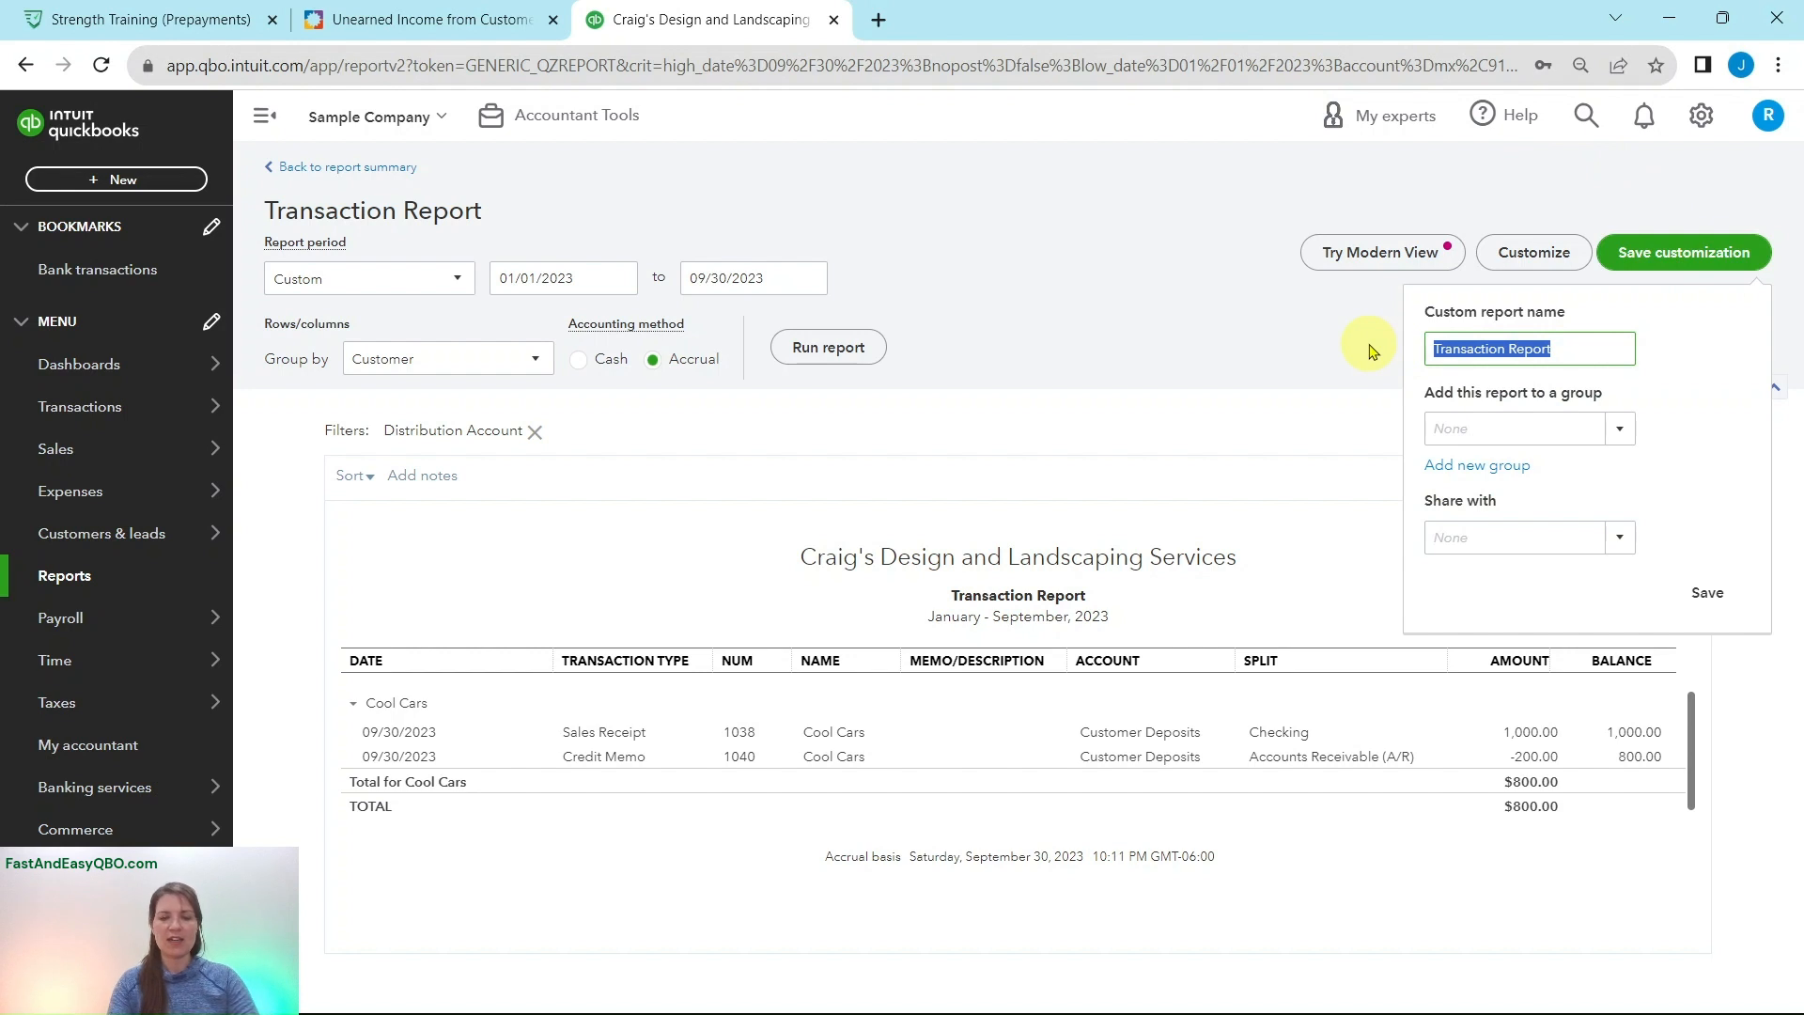
{"action": "type", "text": "Customer Deposit Balances"}
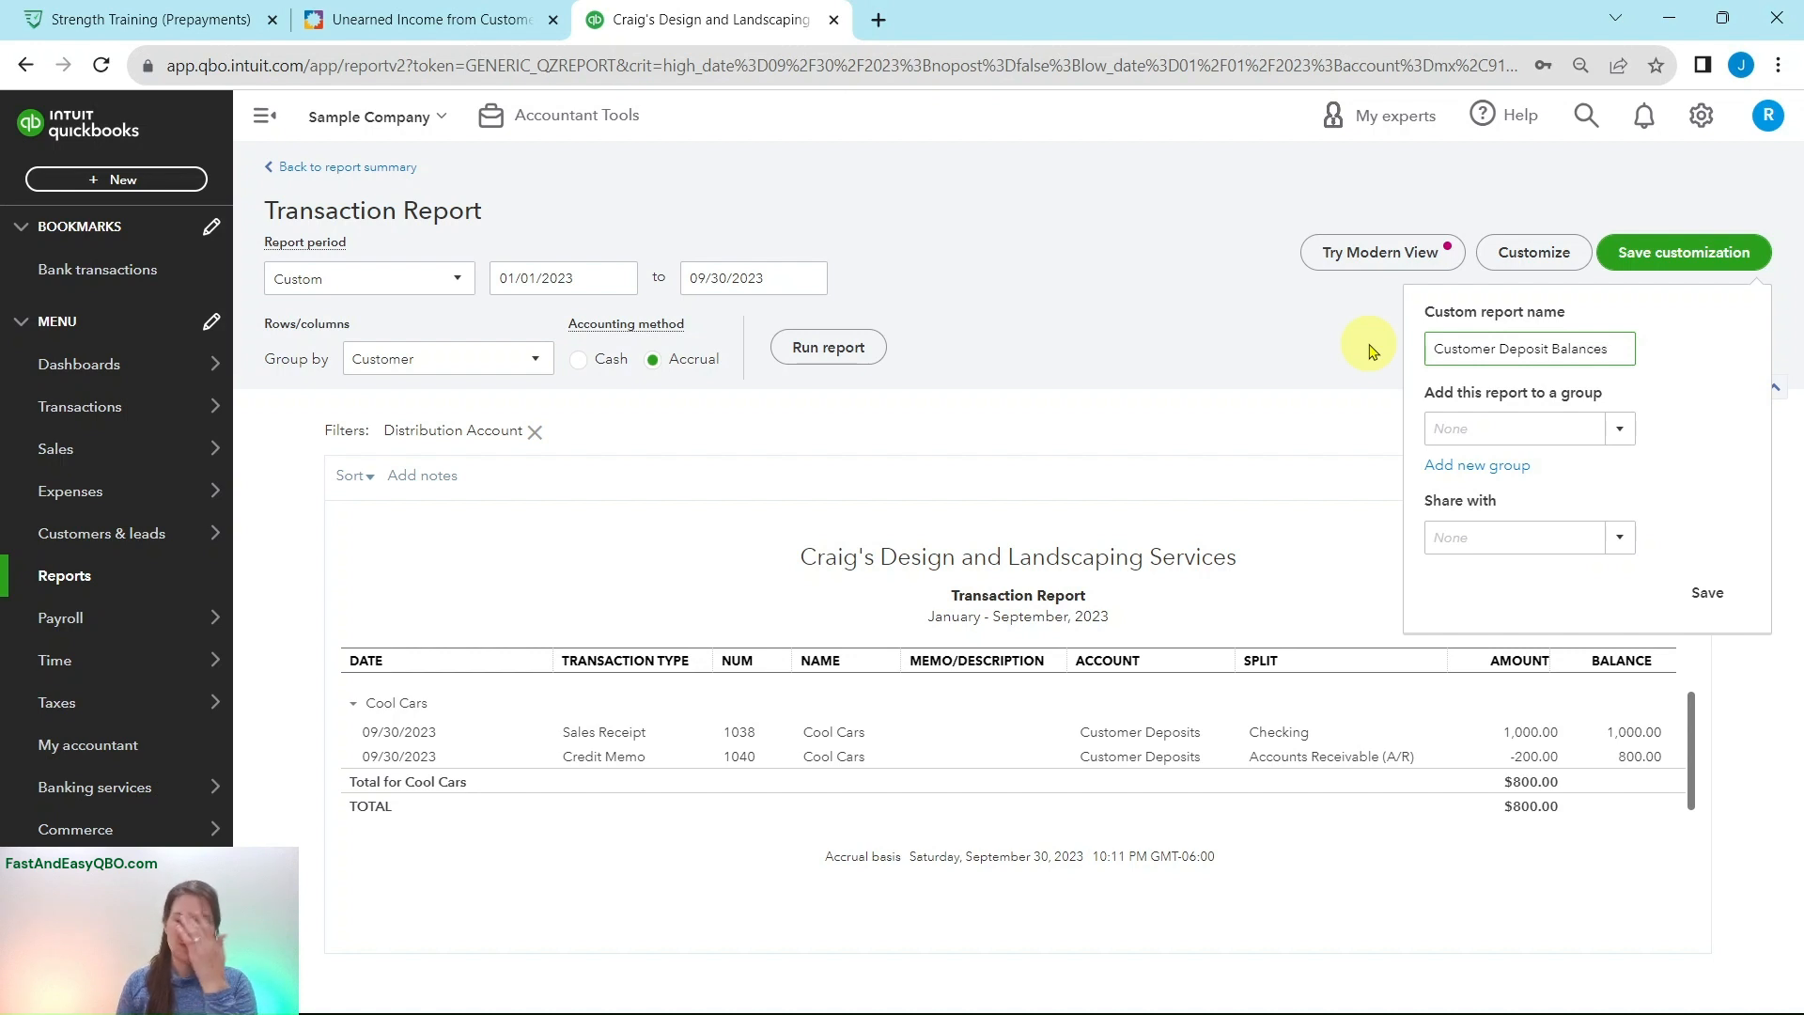
{"action": "left_click", "coordinate": [1707, 595]}
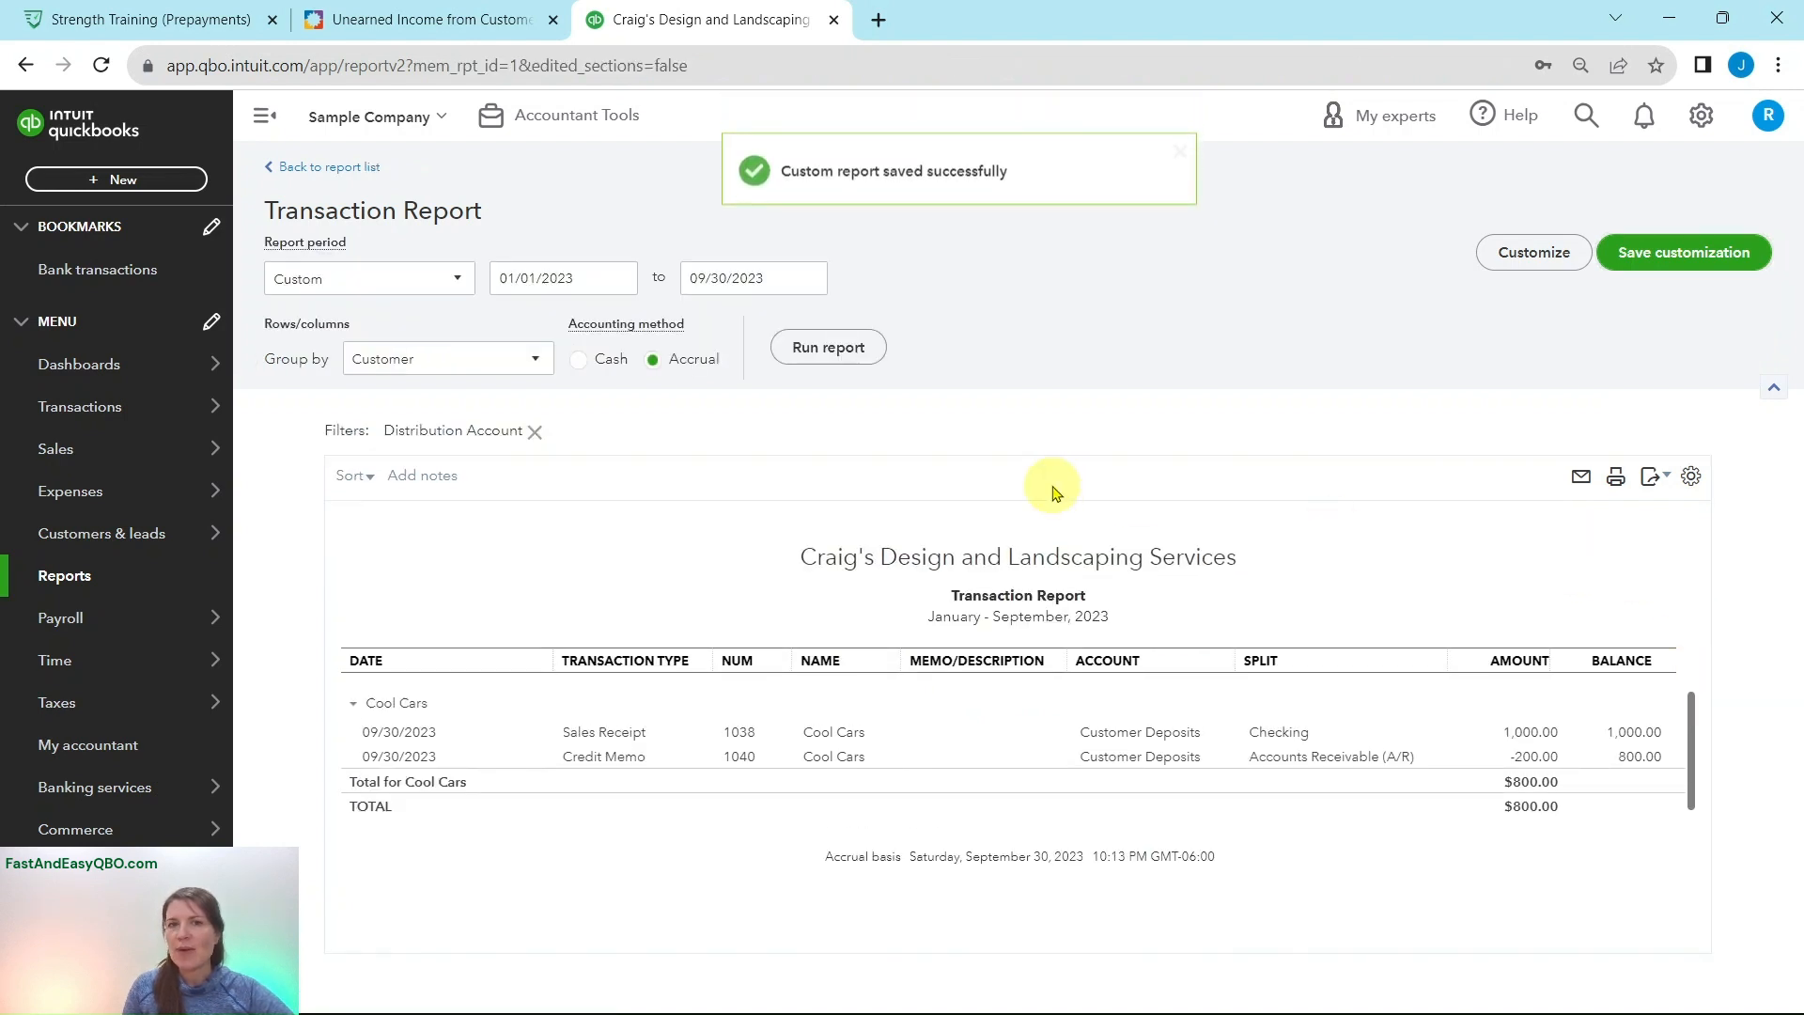
Step: Read Step 9 of the Reporting section, and return from the Transaction Report to the report list in QuickBooks
{"action": "left_click", "coordinate": [448, 27]}
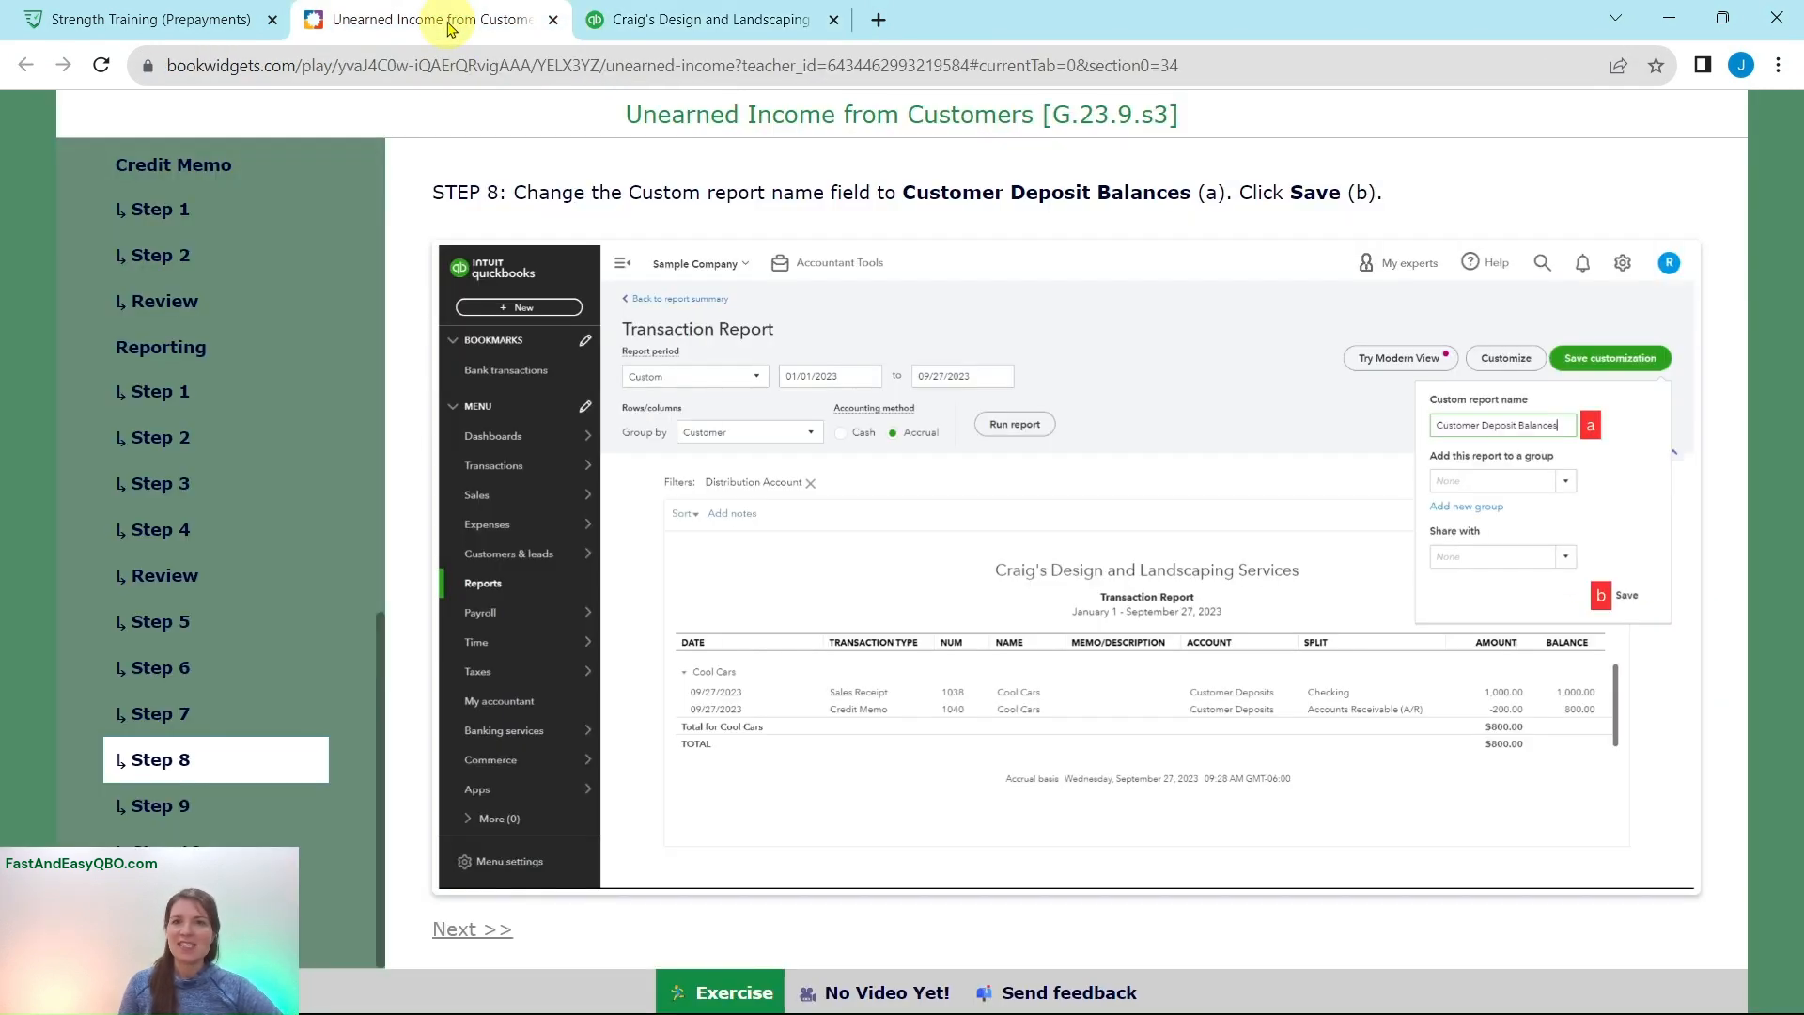
{"action": "left_click", "coordinate": [162, 809]}
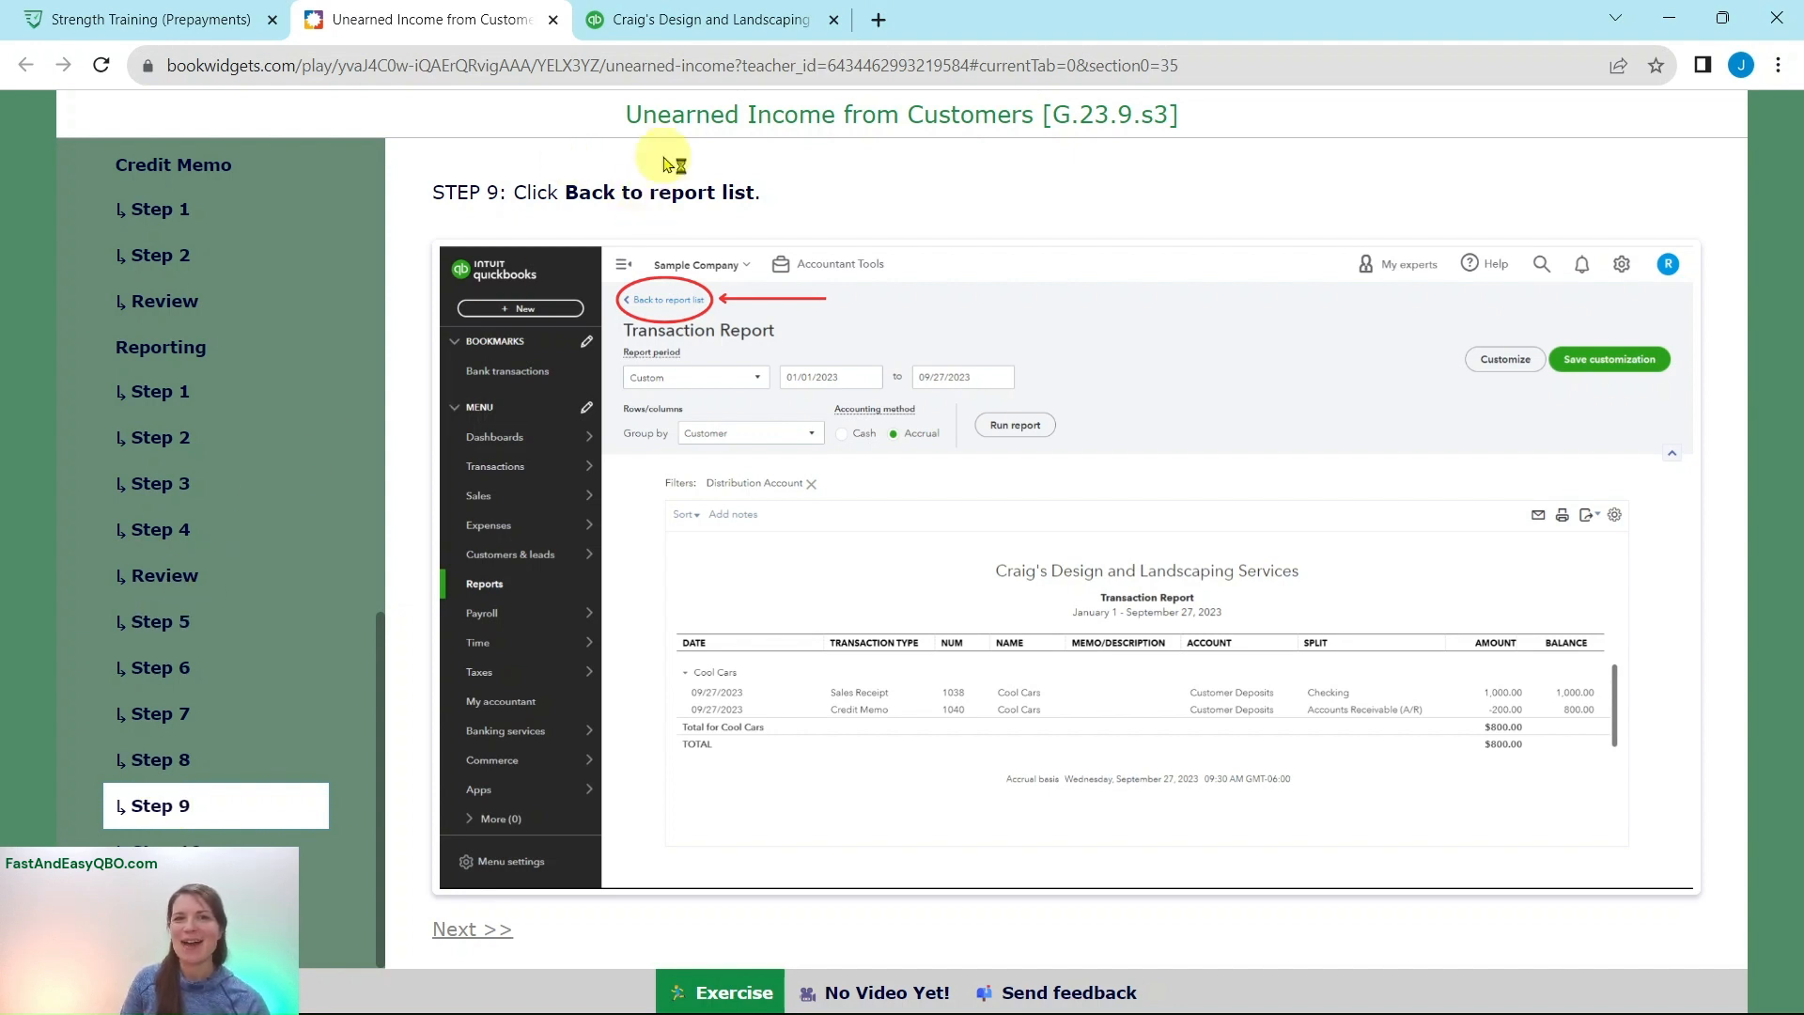
{"action": "left_click", "coordinate": [681, 20]}
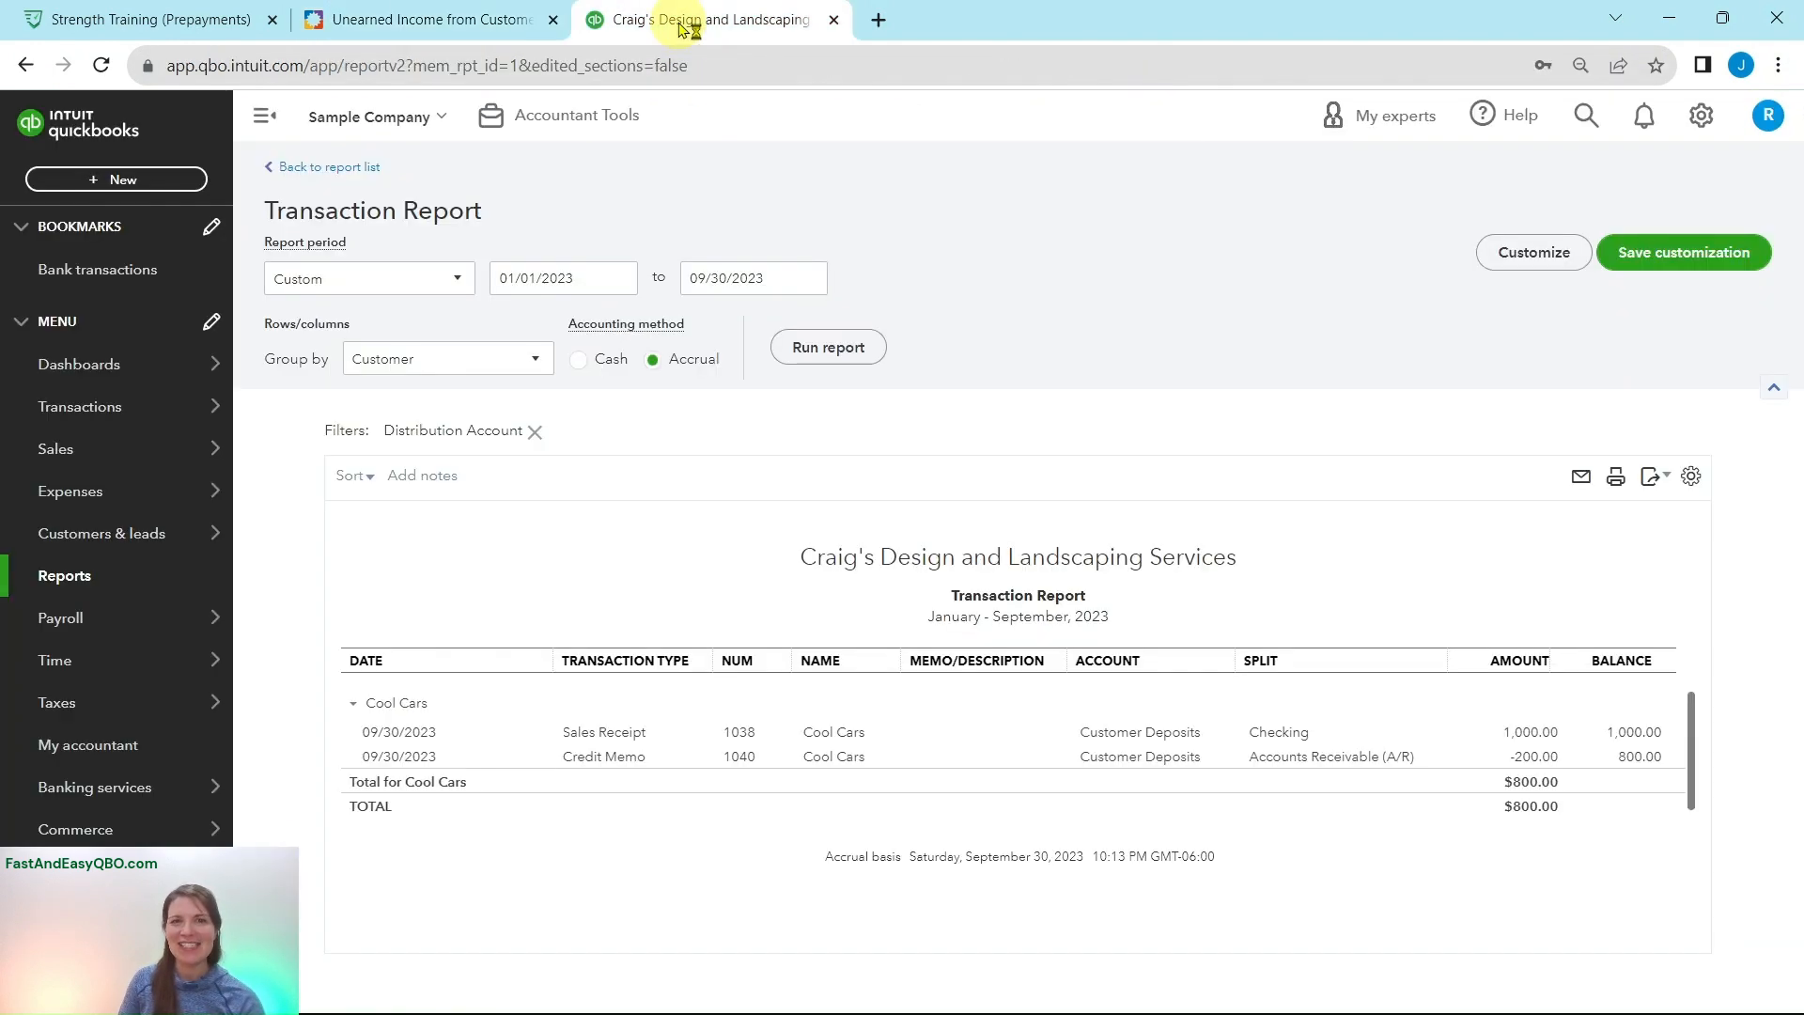
{"action": "left_click", "coordinate": [330, 170]}
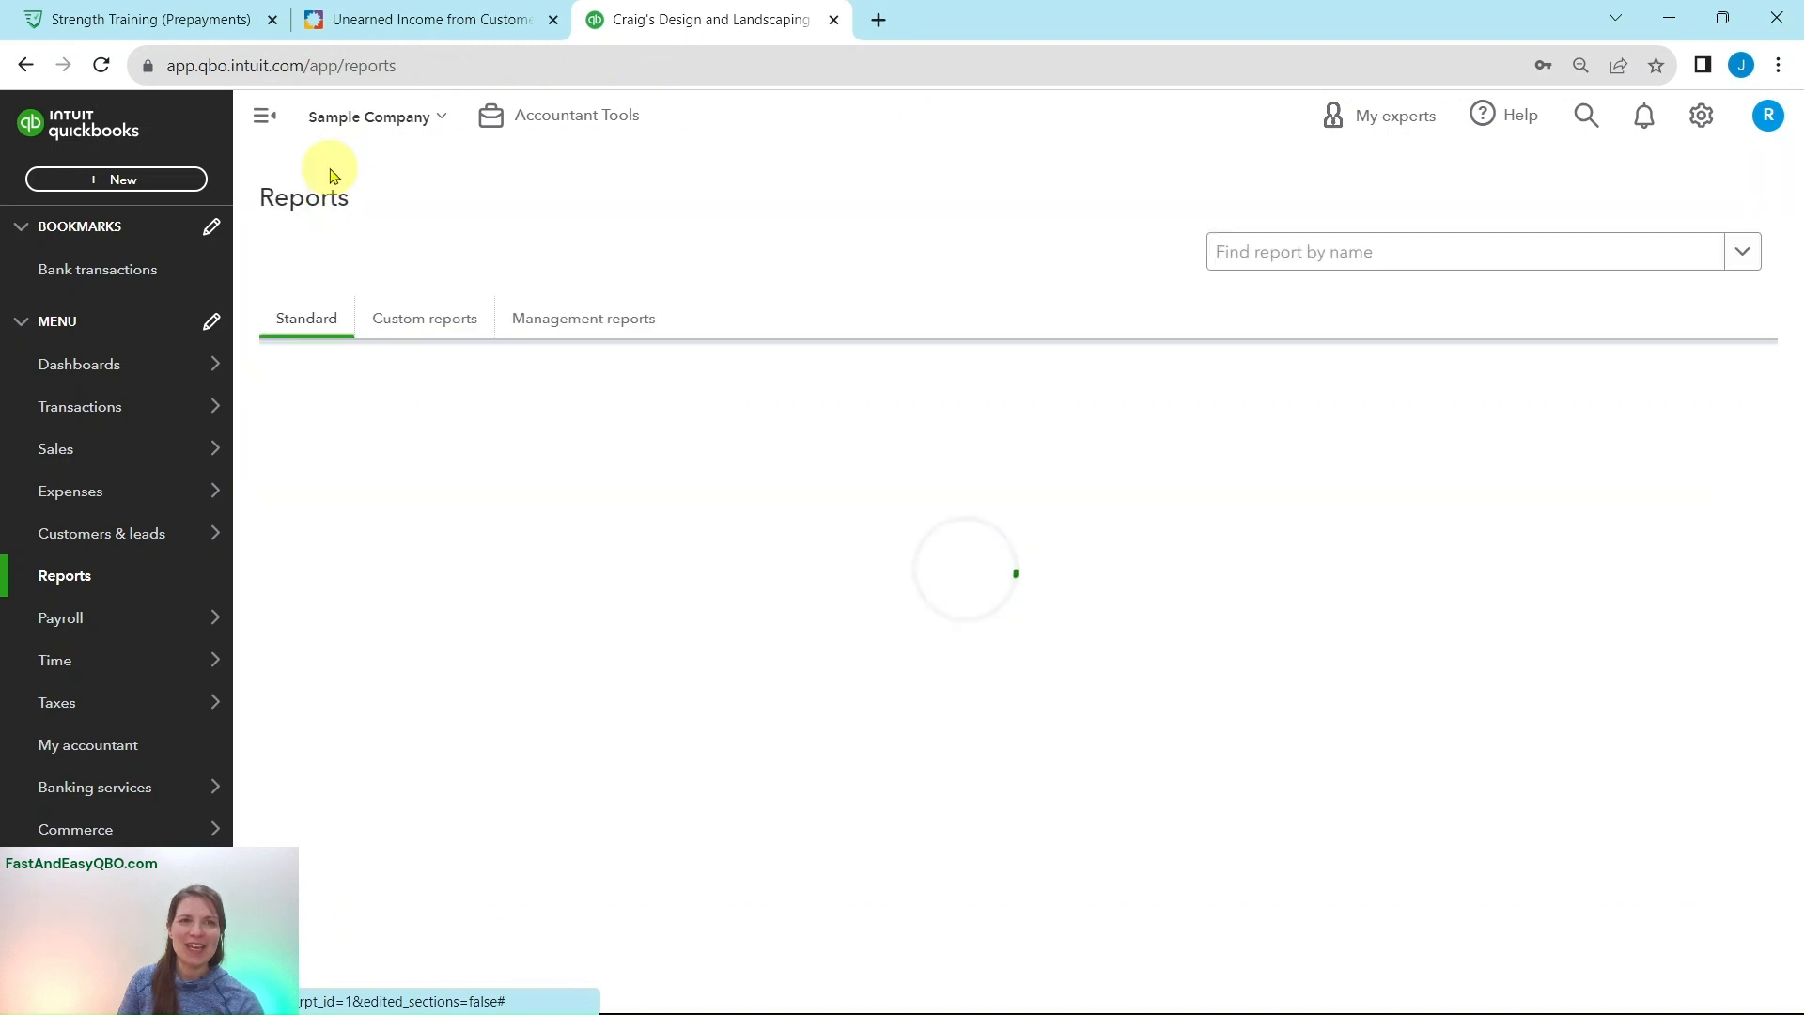
Step: Read Step 10 of the Reporting section, and display the custom reports in QuickBooks
{"action": "left_click", "coordinate": [390, 20]}
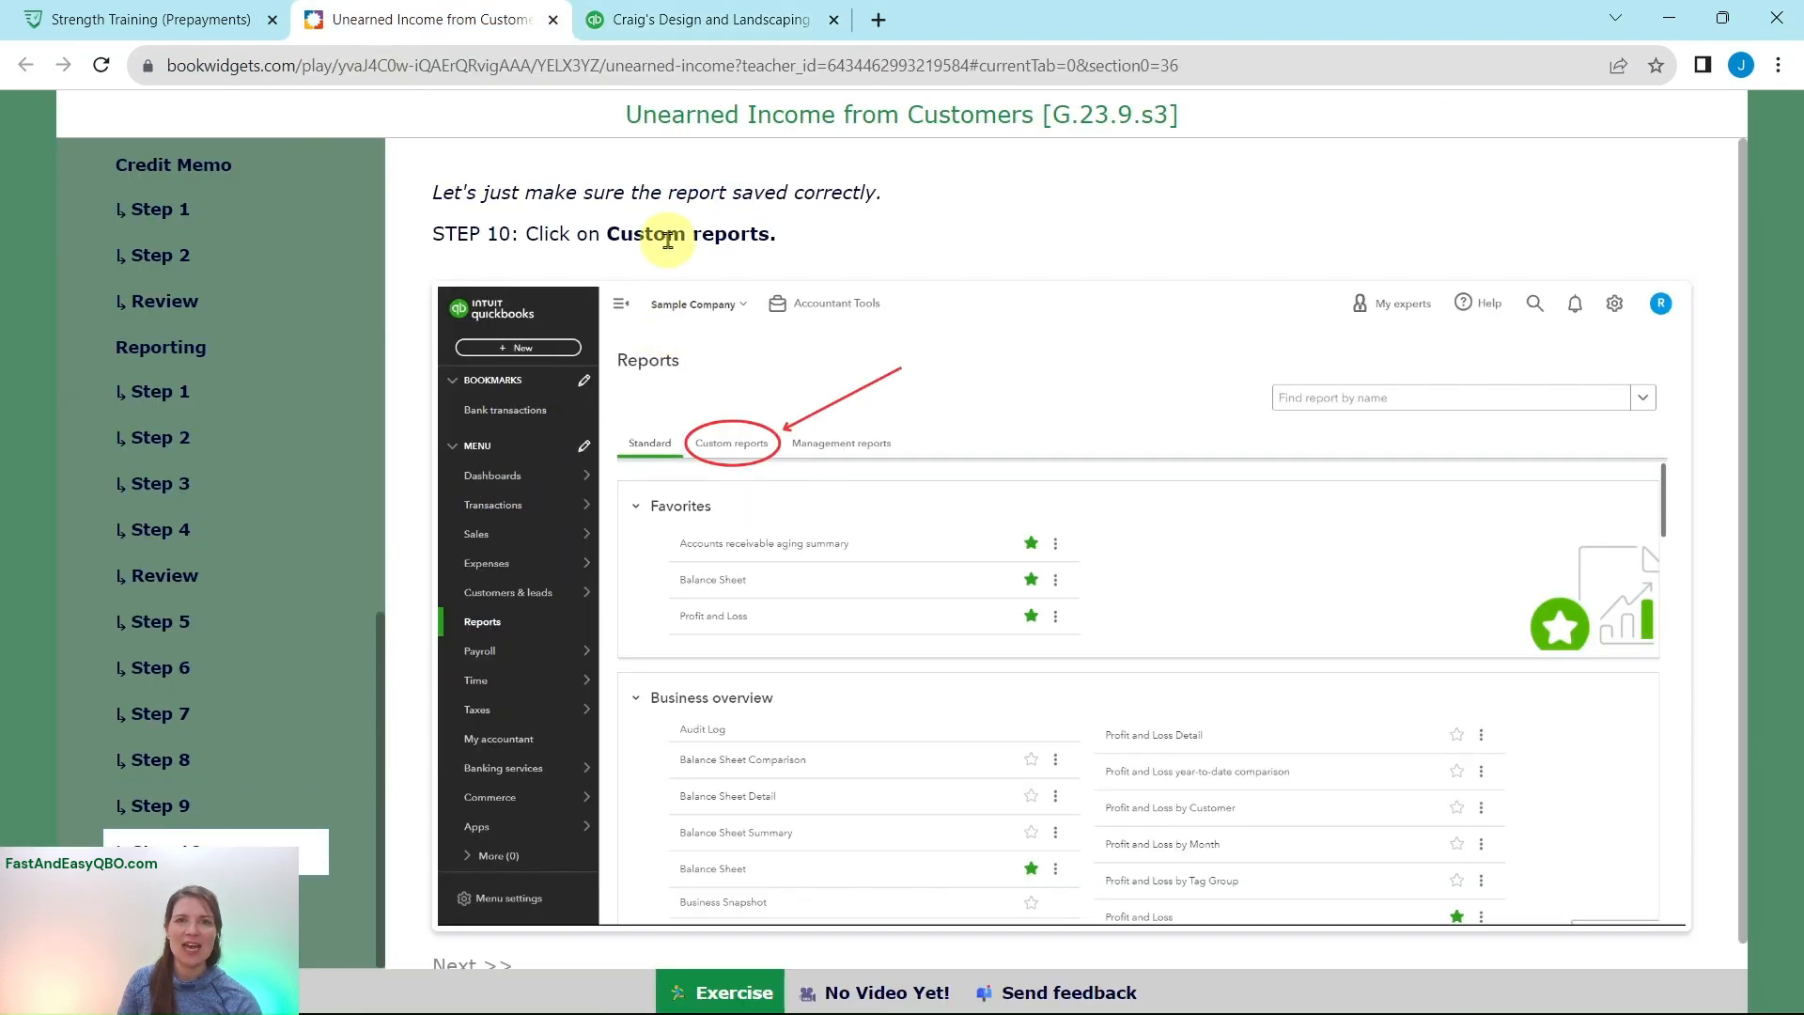
{"action": "left_click", "coordinate": [712, 28]}
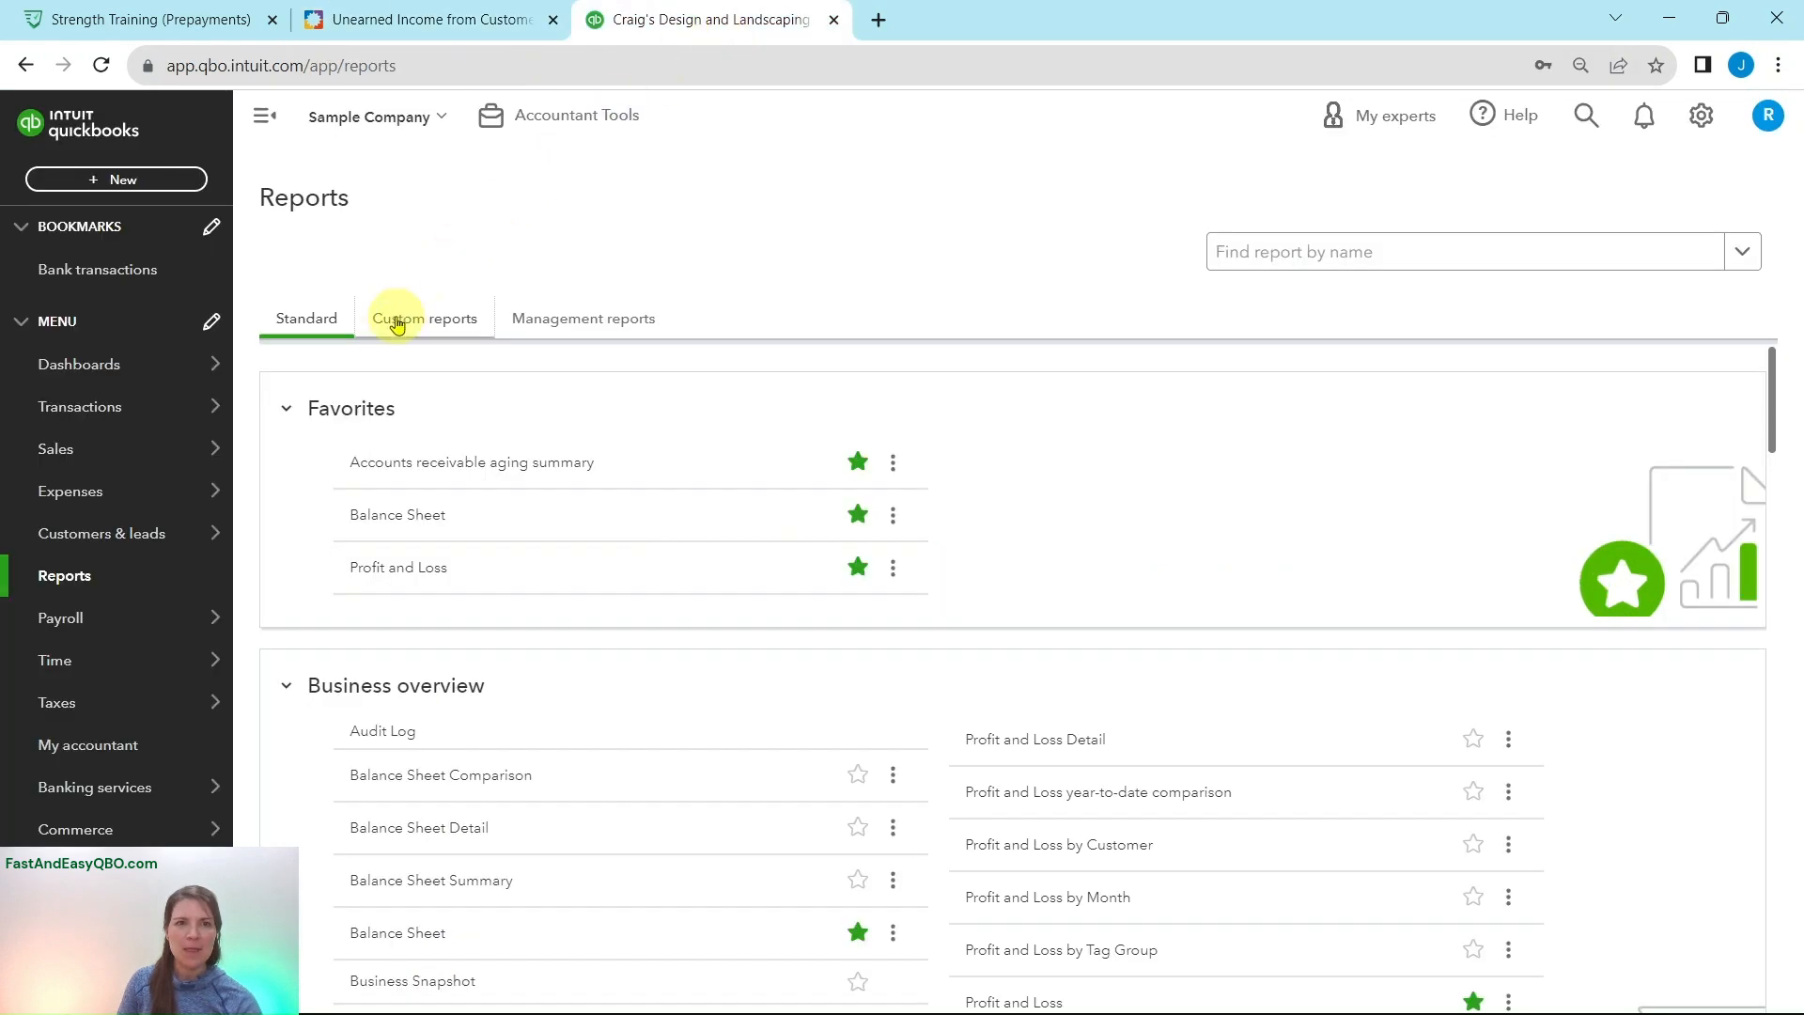
{"action": "left_click", "coordinate": [427, 324]}
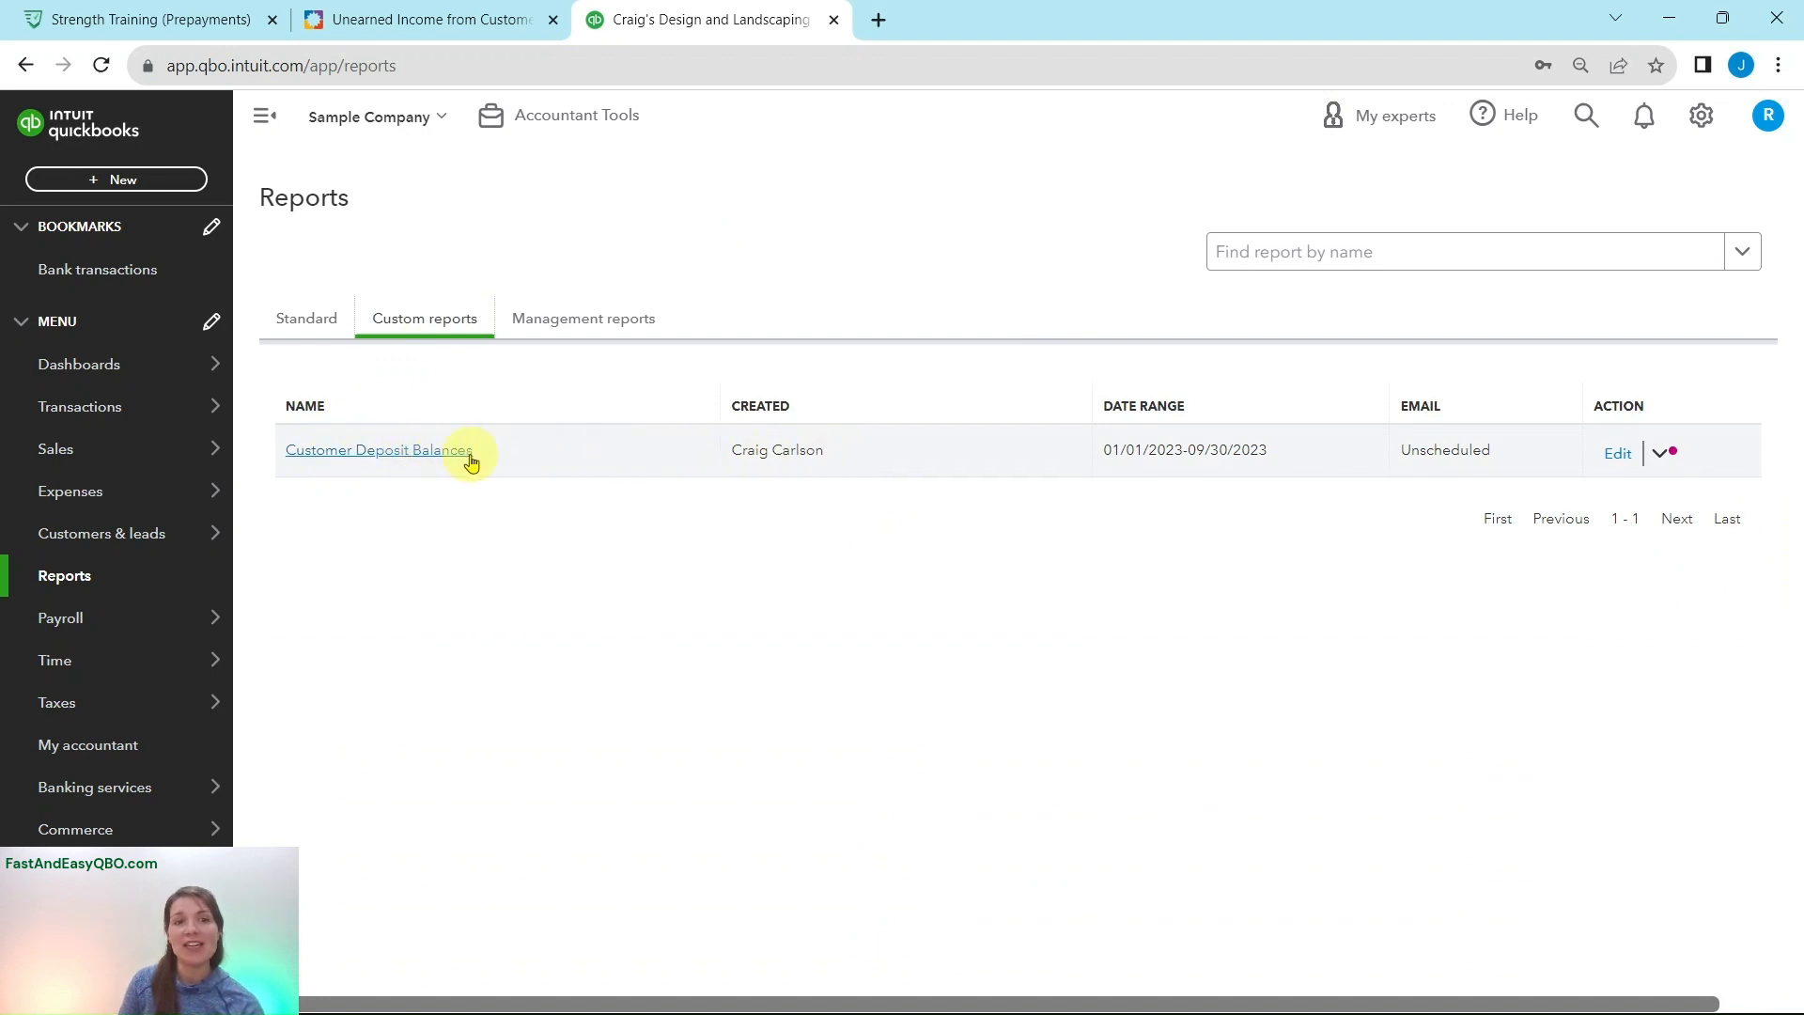
Step: Read the page following Step 10 in the exercise, and go back to the custom reports list in QuickBooks
{"action": "left_click", "coordinate": [441, 20]}
{"action": "left_click", "coordinate": [236, 898]}
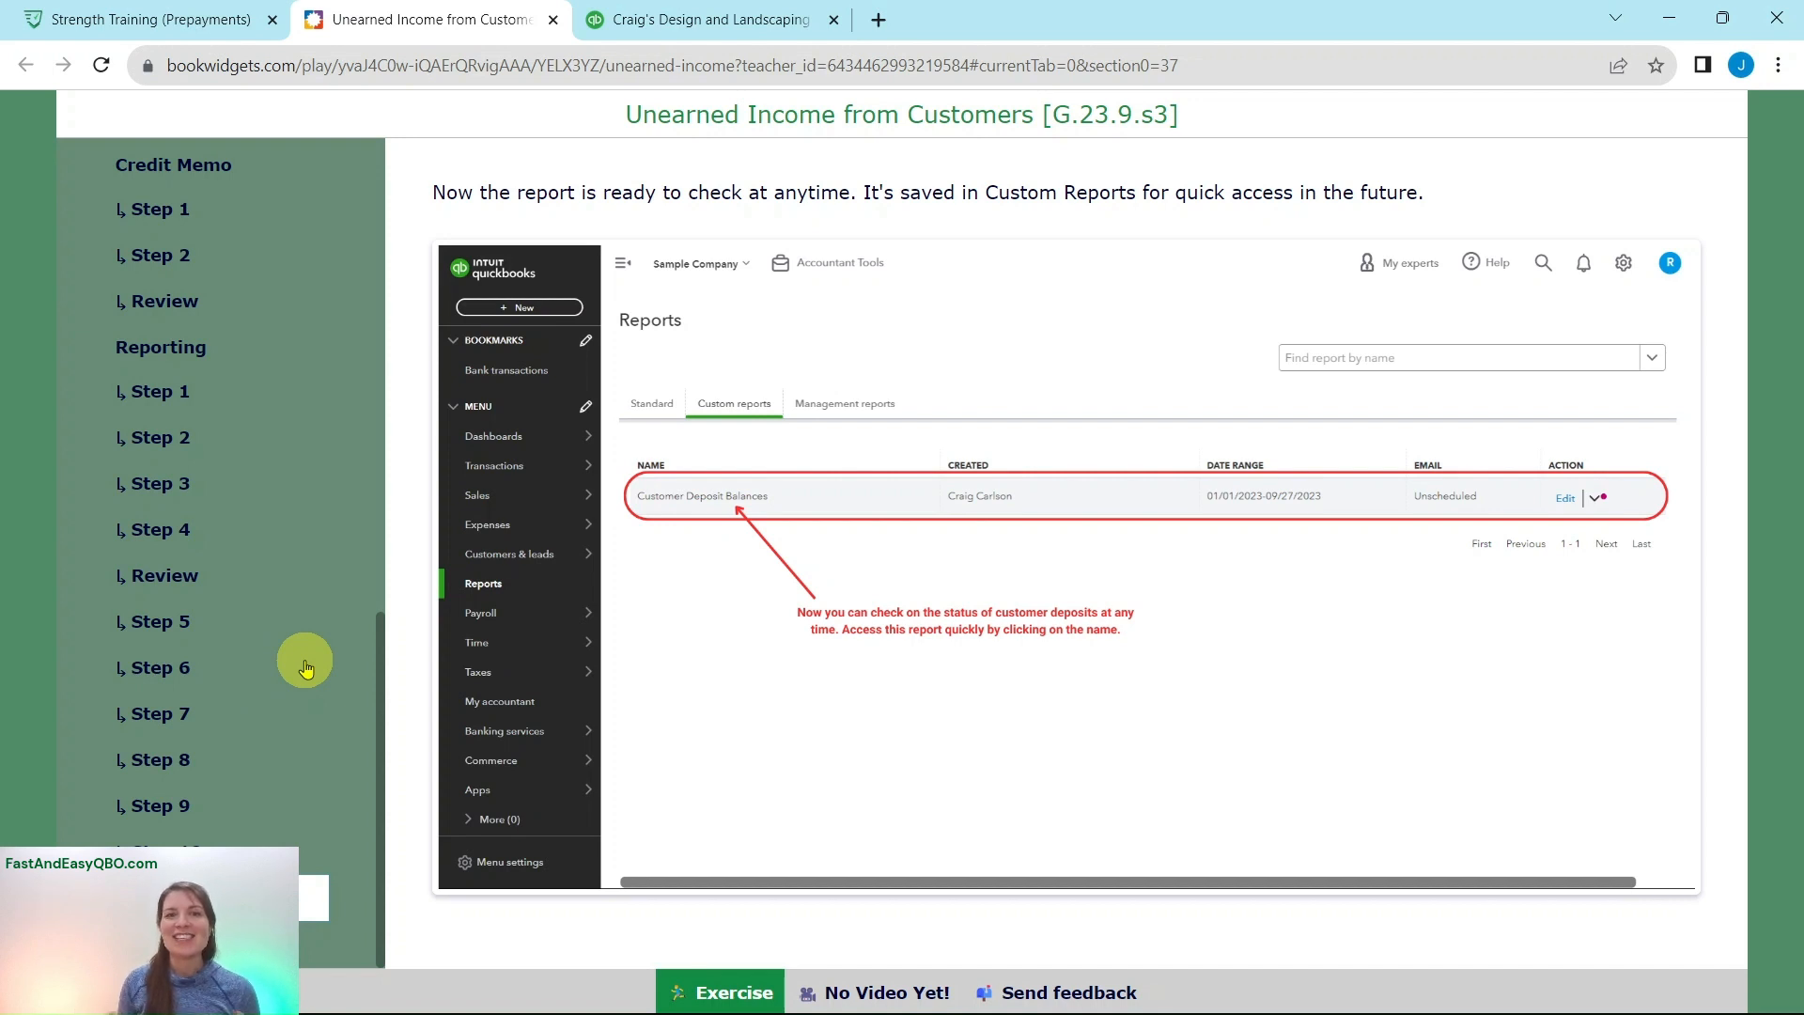
{"action": "left_click", "coordinate": [738, 28]}
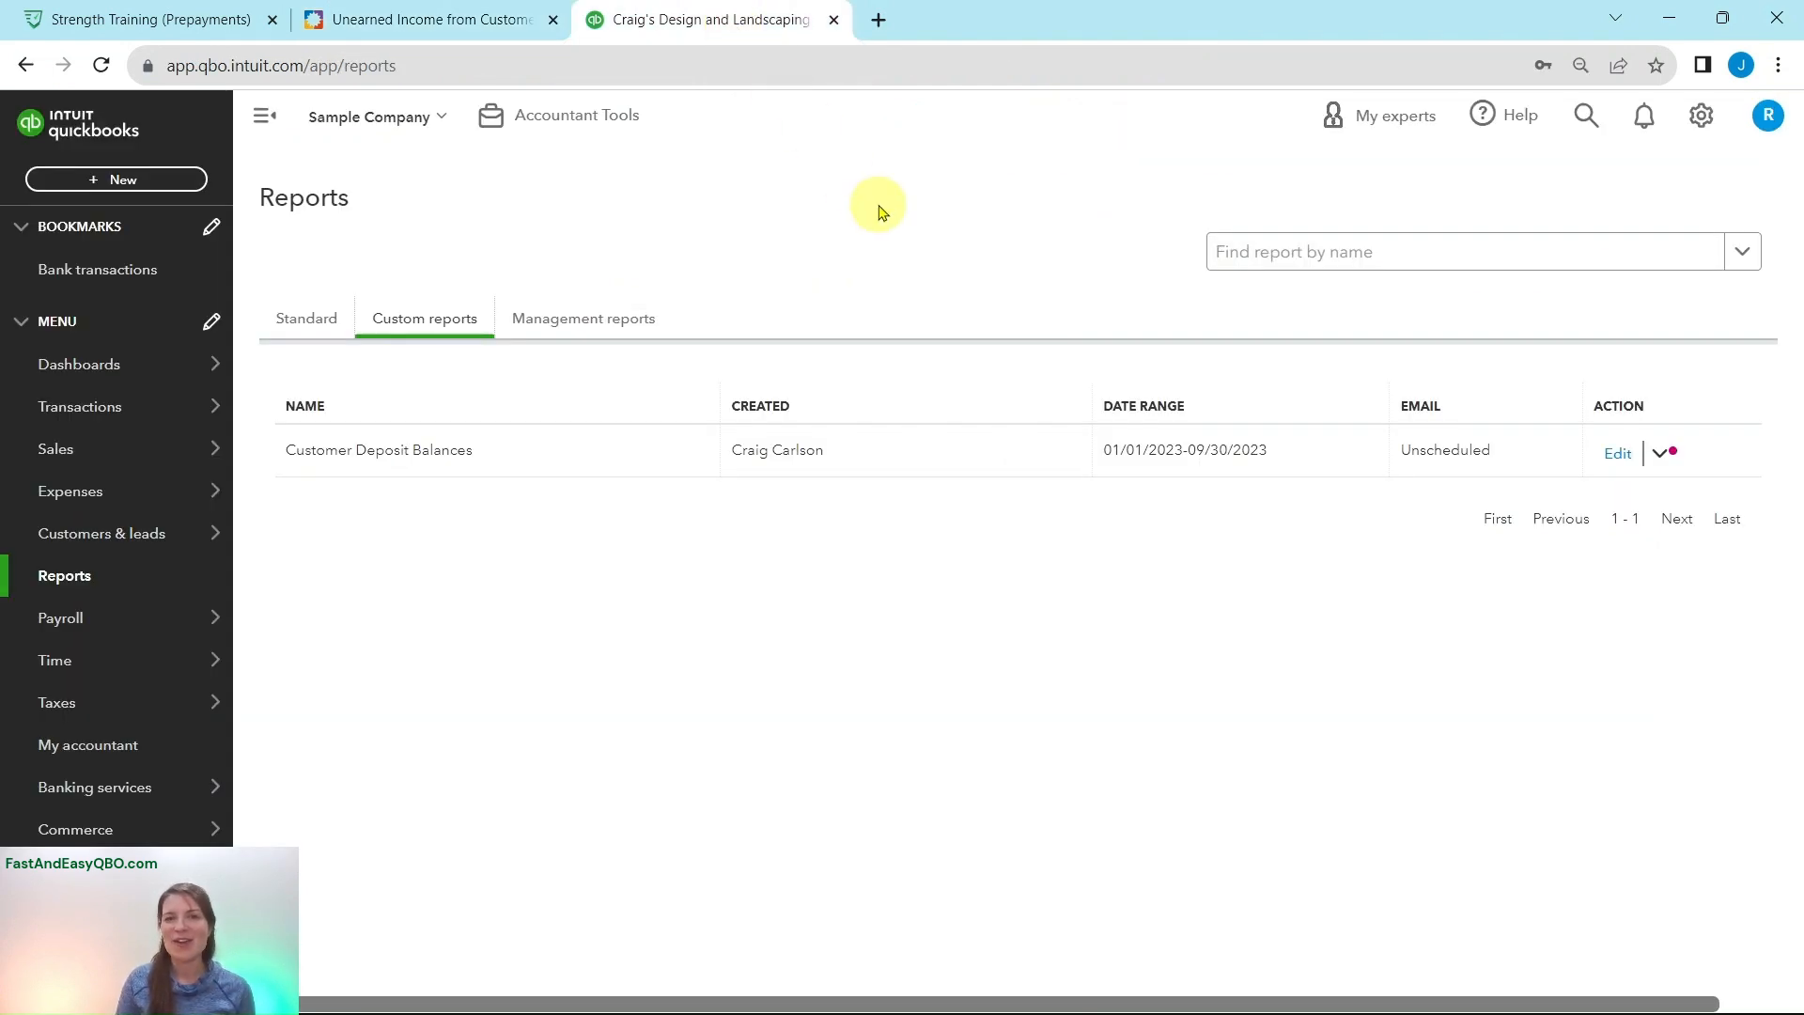